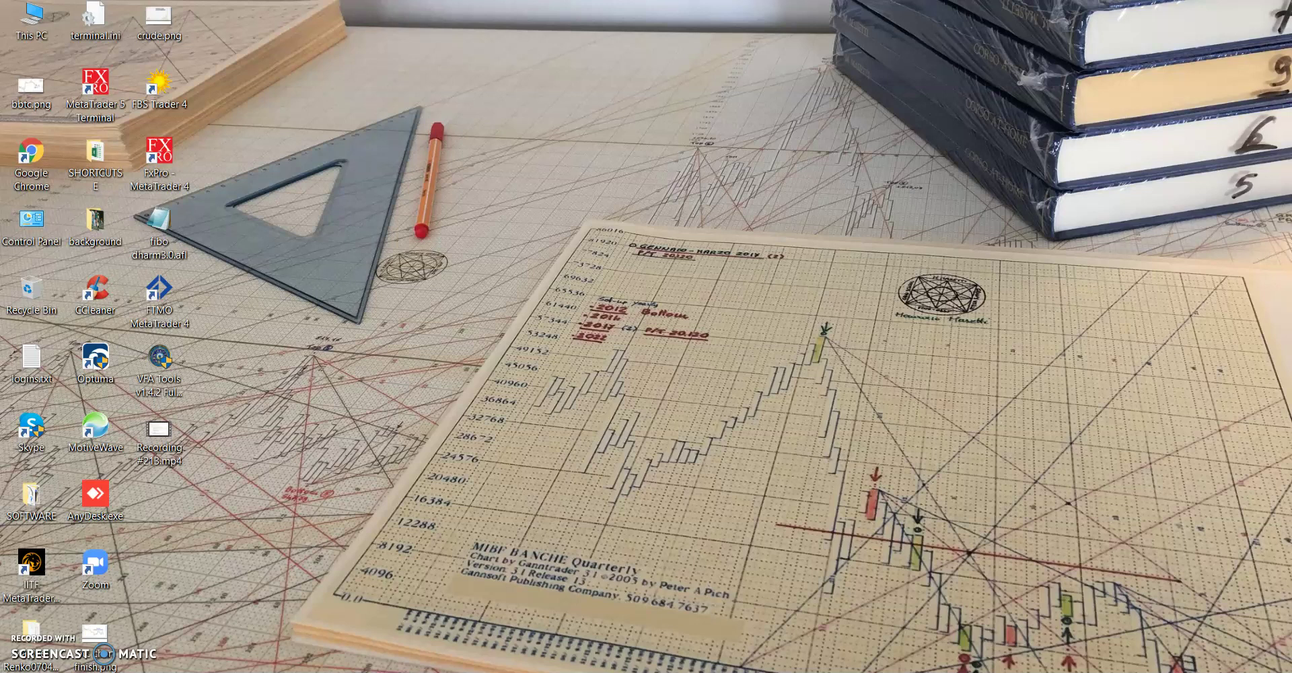
Switch to MetaTrader 4 and open the input settings of the Dynamic Gann Grid indicator on the GBPUSD H1 chart.
{"action": "left_click", "coordinate": [356, 619]}
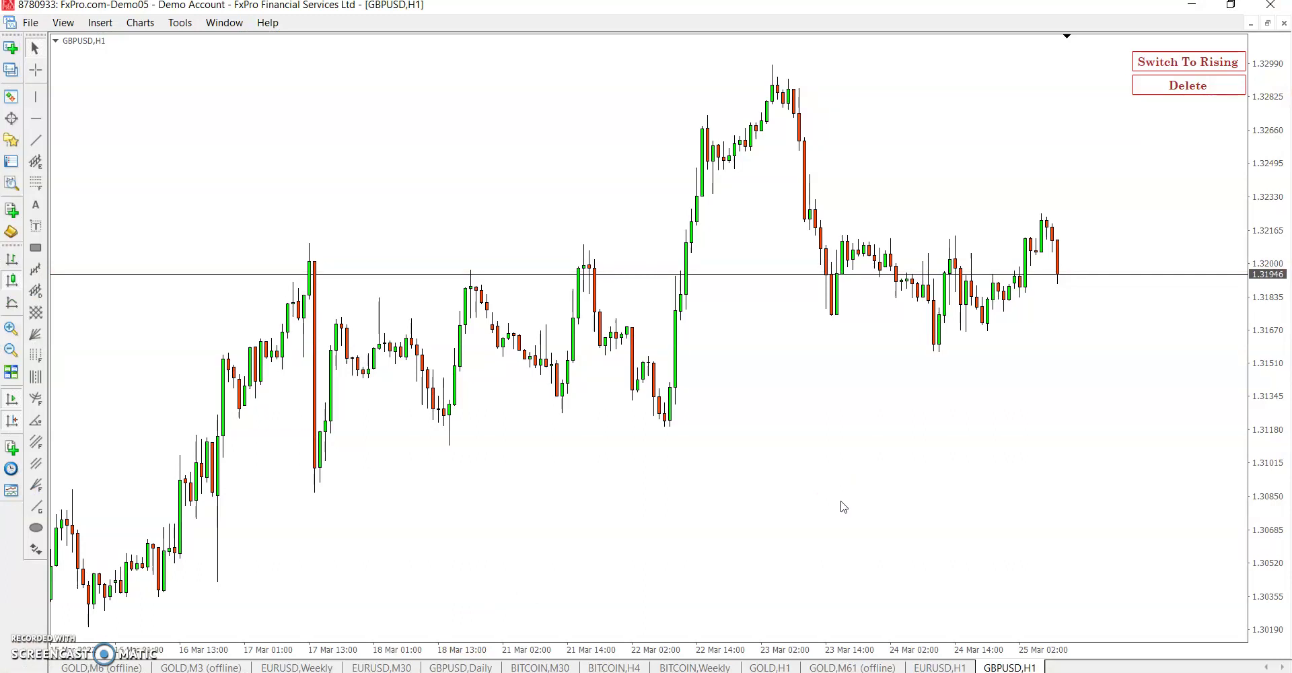
{"action": "right_click", "coordinate": [486, 99]}
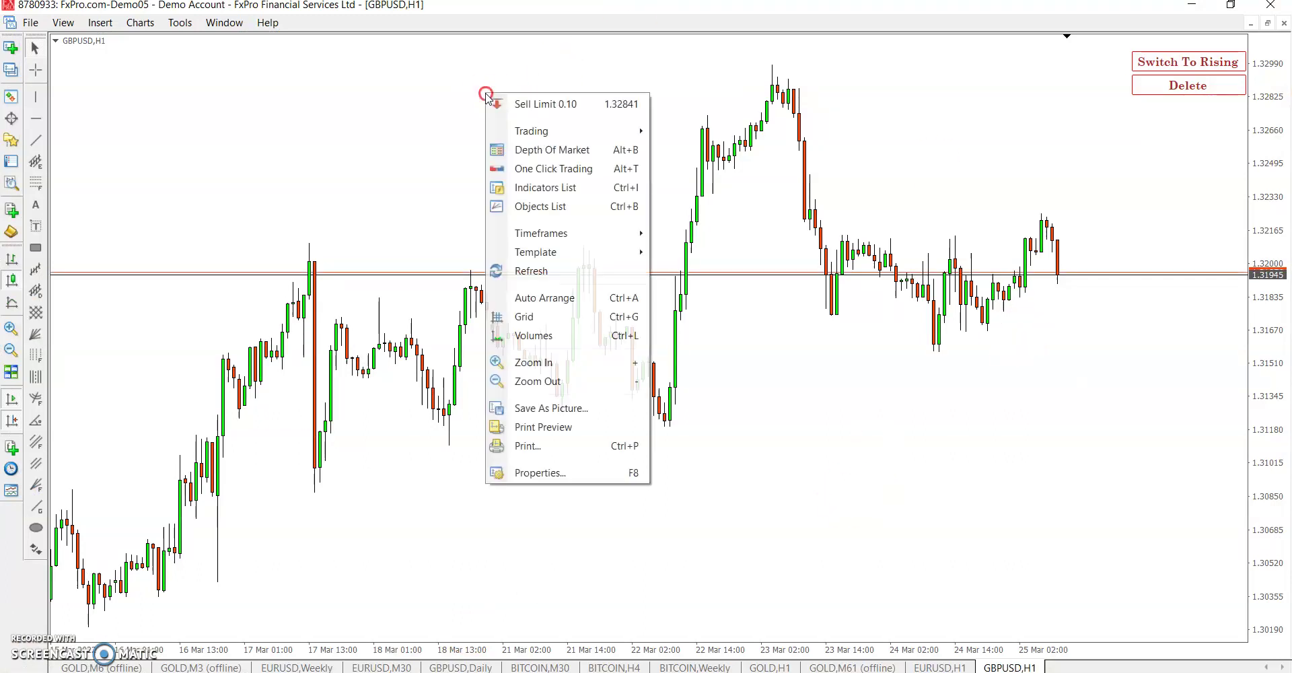
{"action": "left_click", "coordinate": [545, 182]}
{"action": "double_click", "coordinate": [171, 427]}
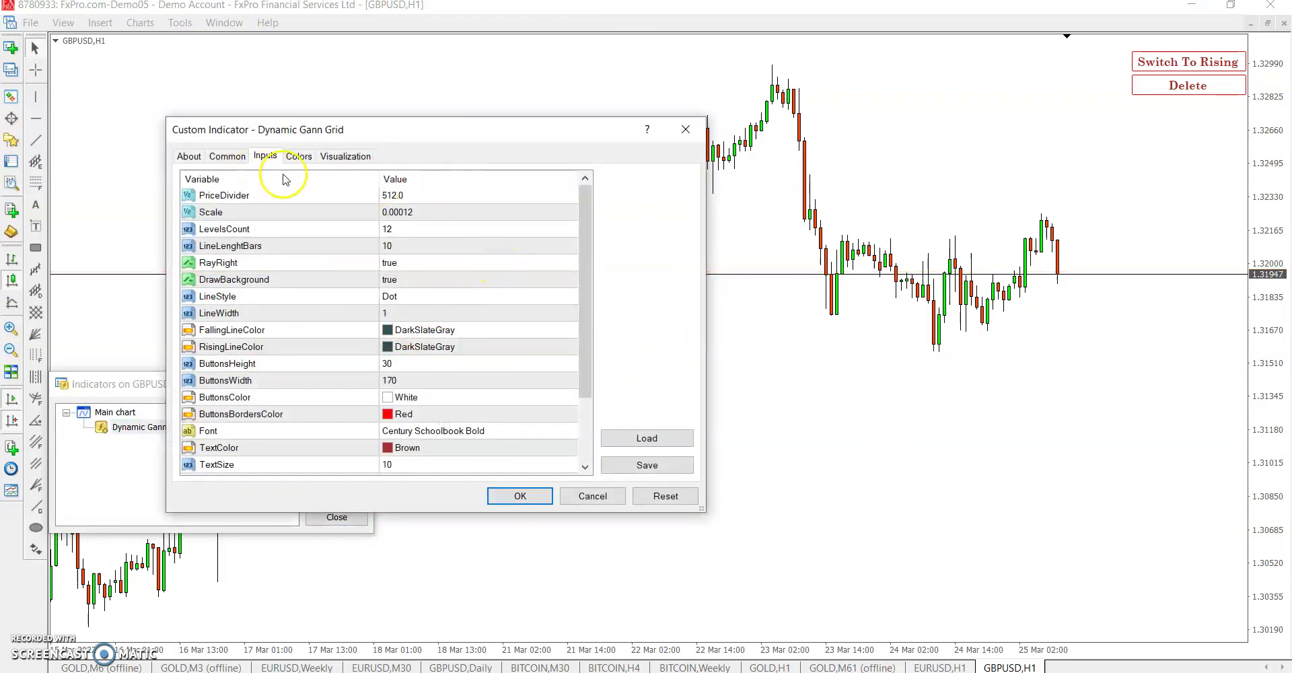
Examine the PriceDivider and Scale inputs, comparing the Scale's decimal places with the current GBPUSD price.
{"action": "left_click", "coordinate": [431, 196]}
{"action": "left_click", "coordinate": [434, 196]}
{"action": "double_click", "coordinate": [428, 211]}
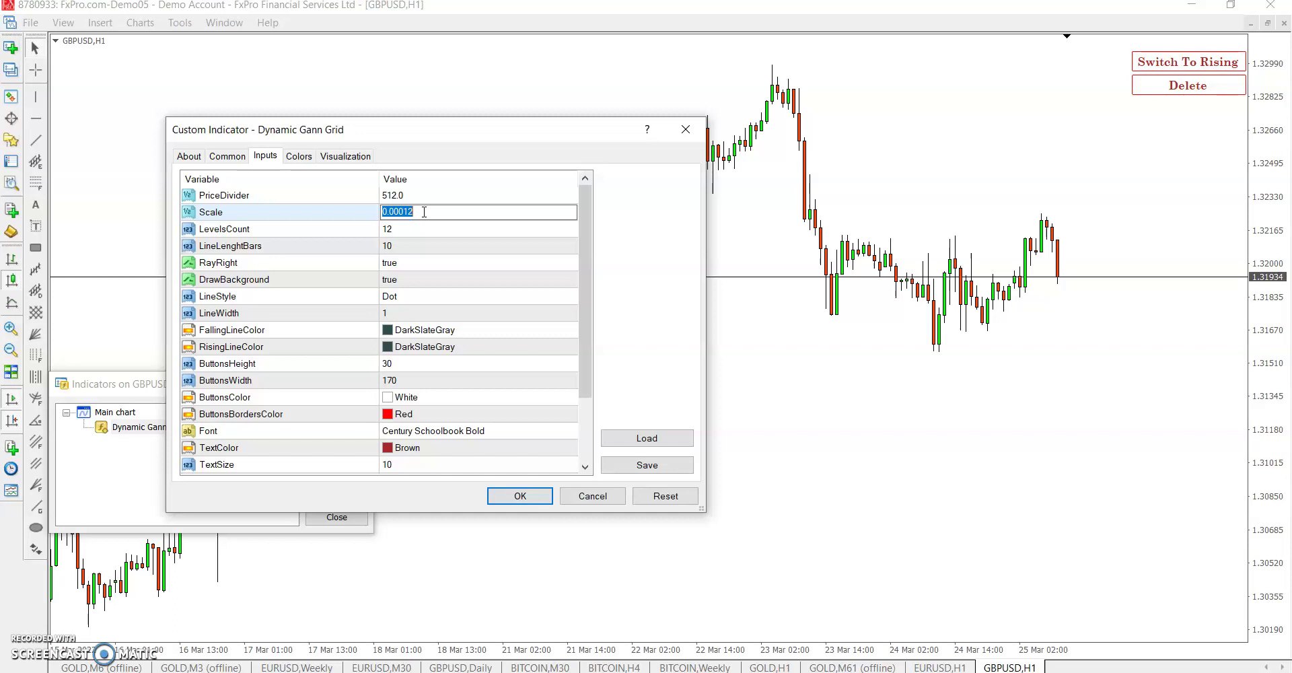
{"action": "left_click", "coordinate": [409, 212]}
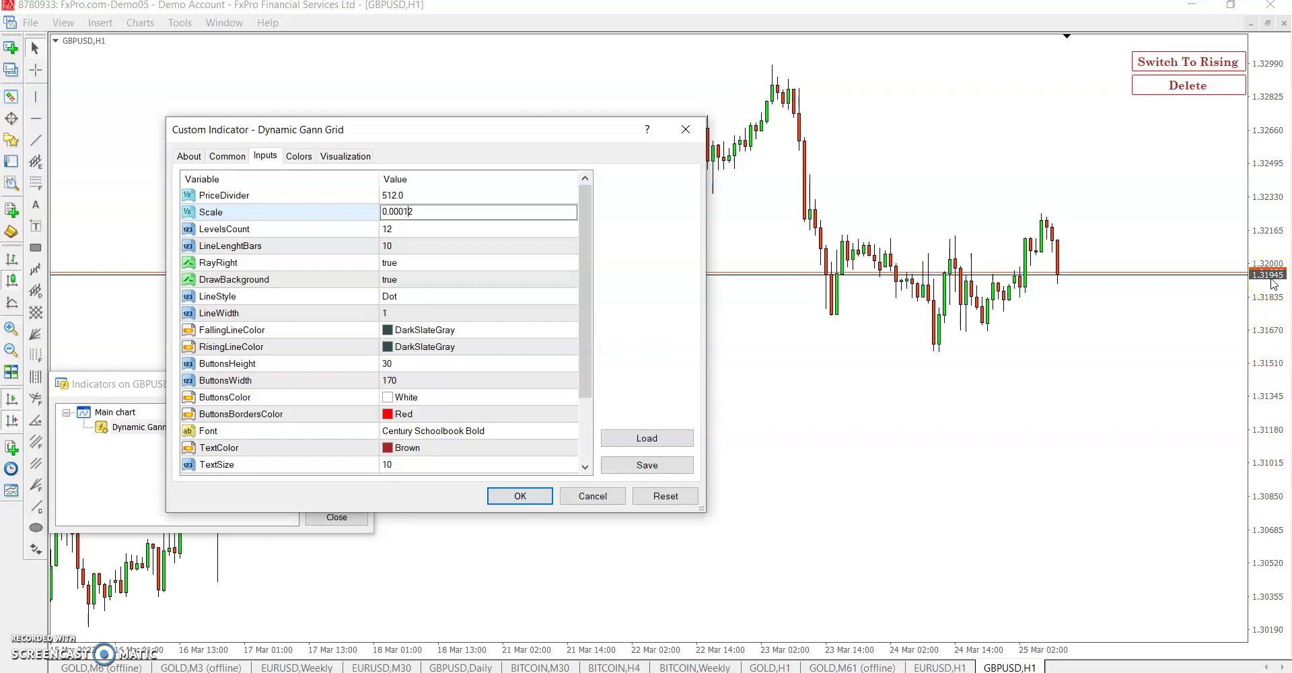
{"action": "left_click", "coordinate": [401, 211]}
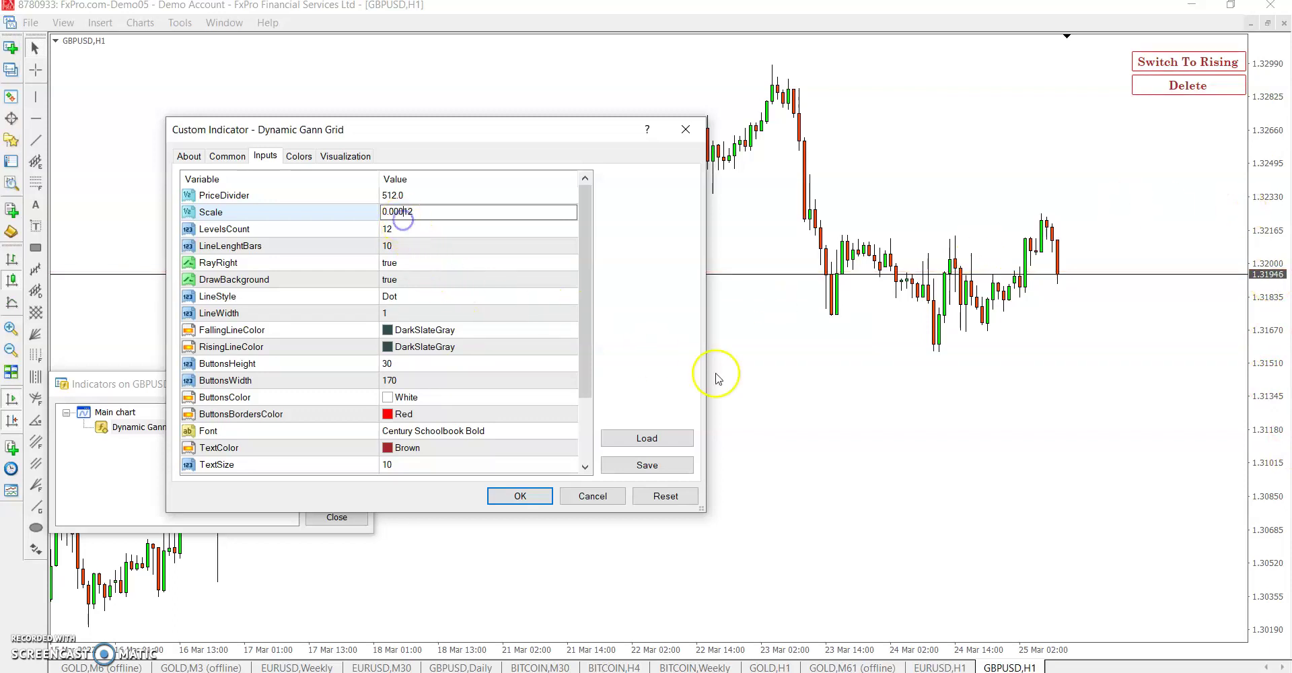
{"action": "key", "text": "BackSpace"}
{"action": "type", "text": "0"}
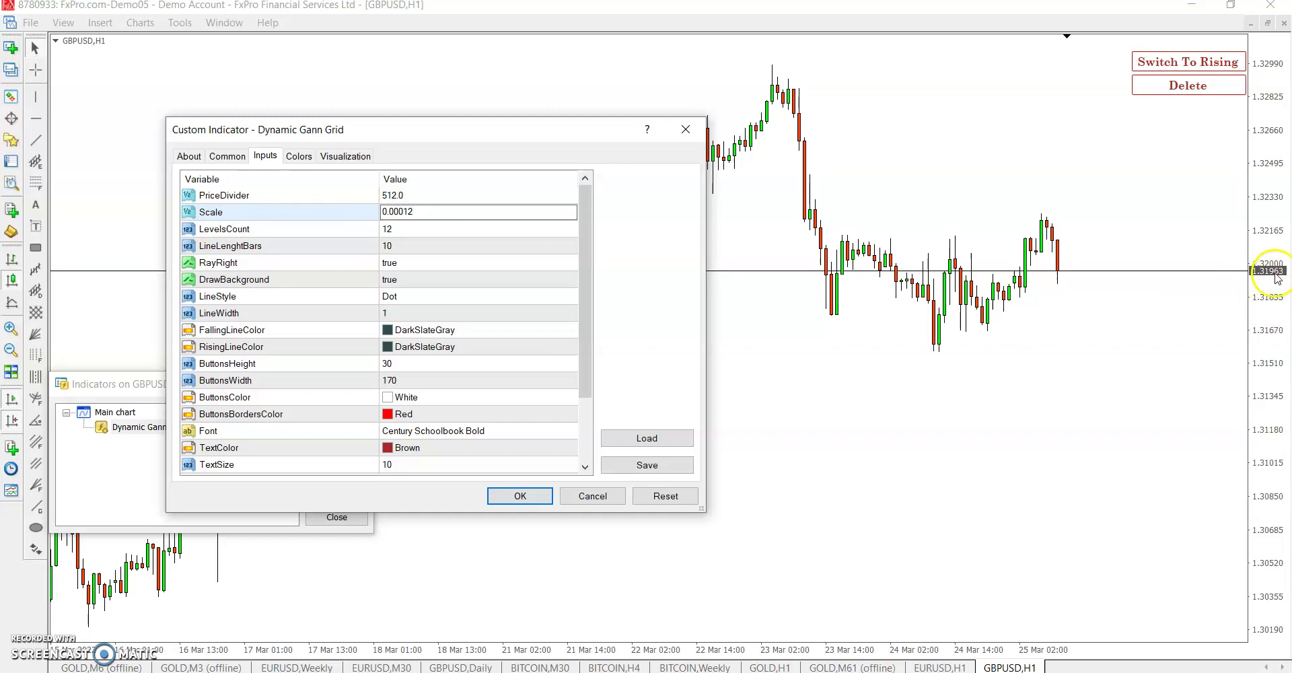
{"action": "left_click", "coordinate": [405, 210]}
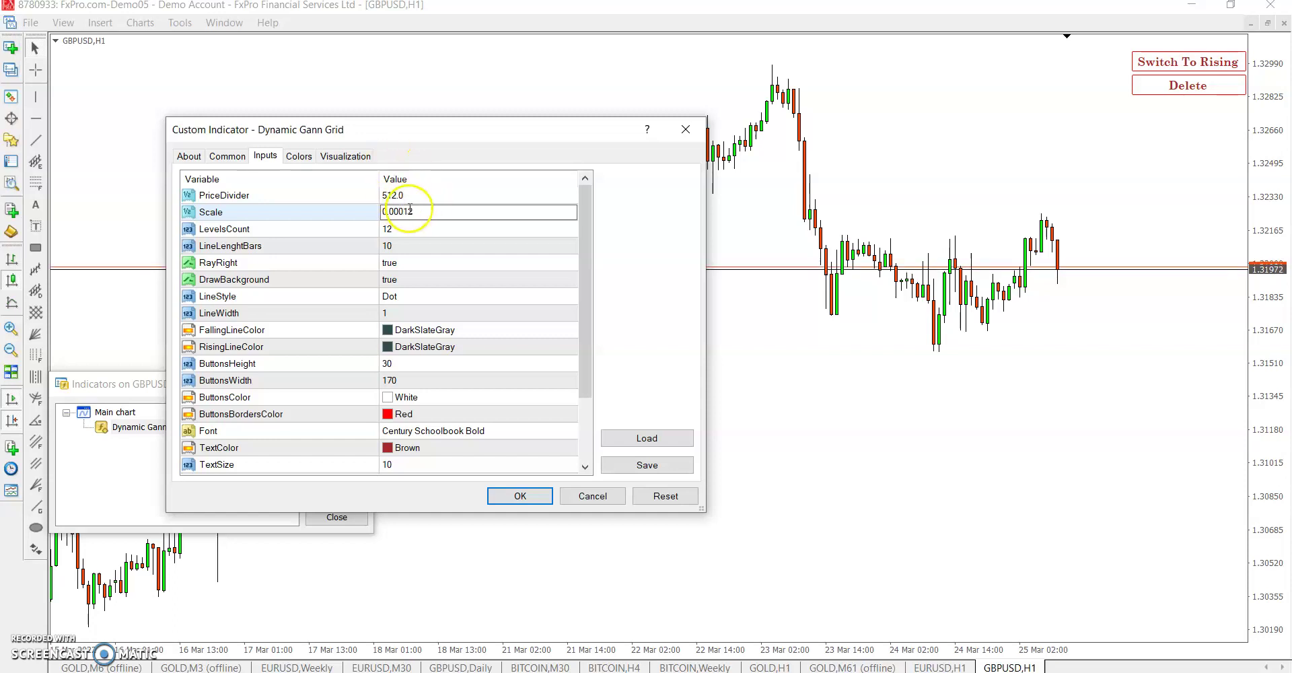
{"action": "left_click", "coordinate": [430, 232]}
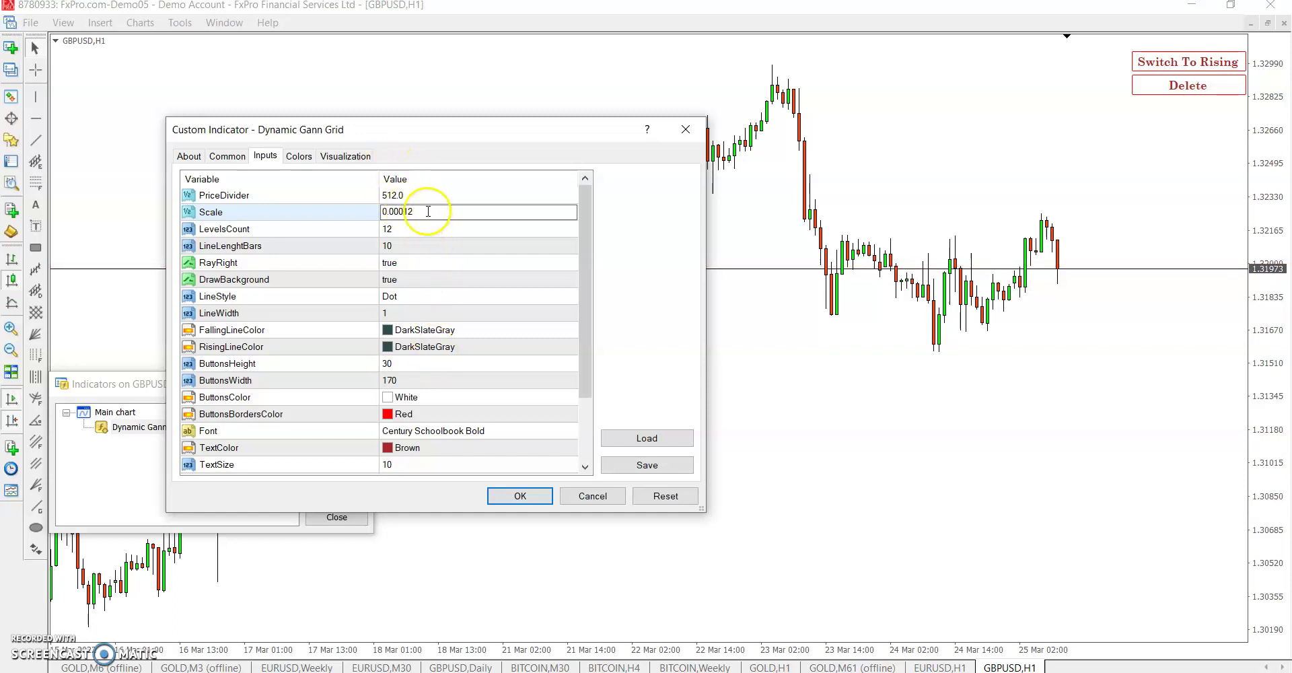
Set the indicator's Scale input to 0.15.
{"action": "left_click", "coordinate": [417, 210]}
{"action": "type", "text": "0"}
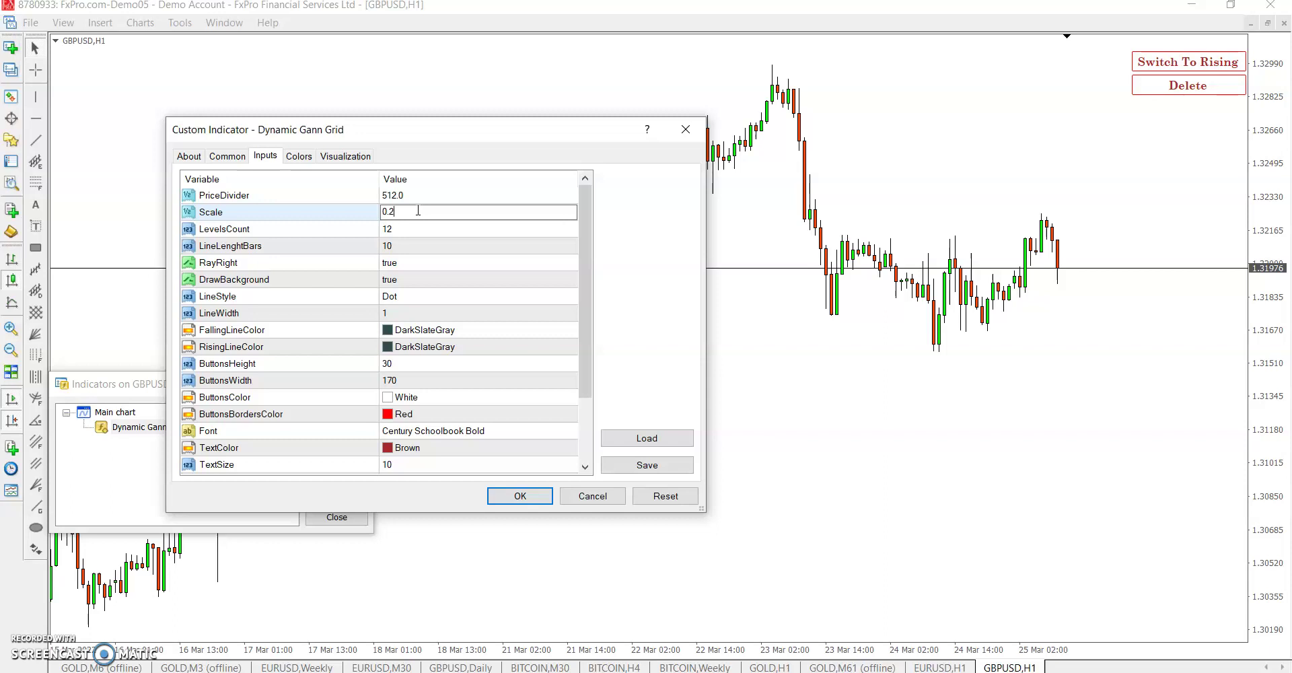
{"action": "type", "text": ".15"}
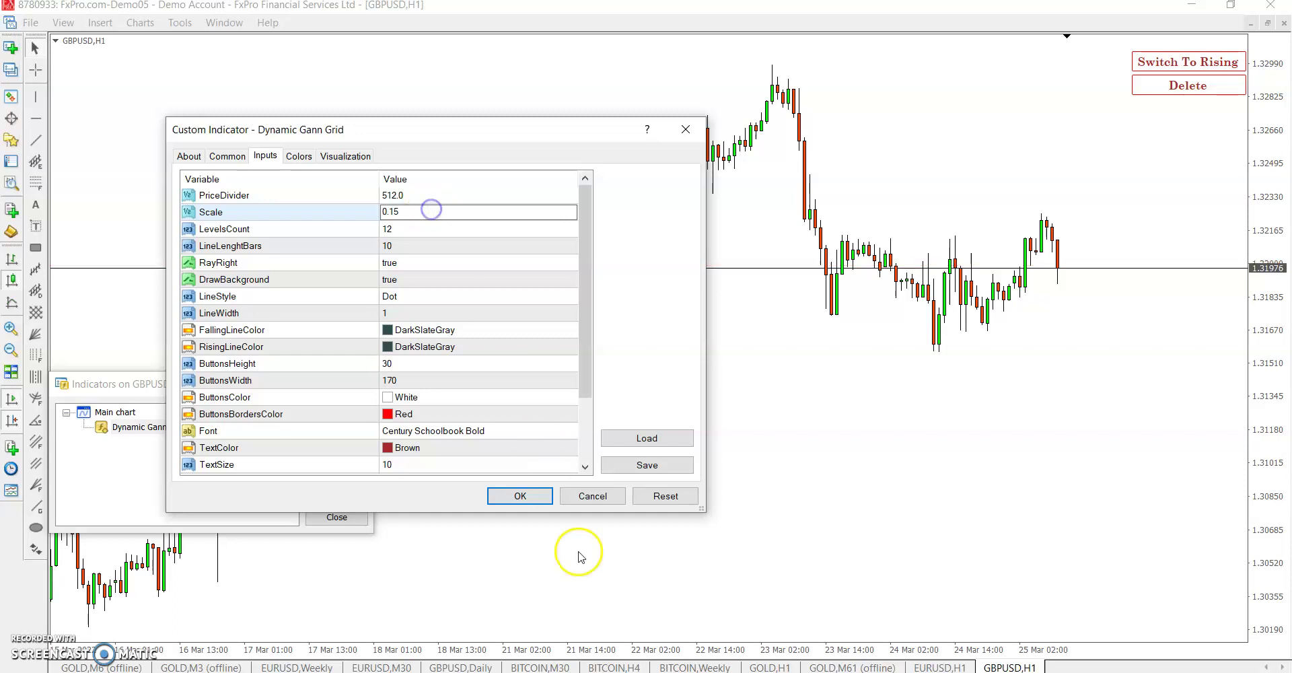
Set the Scale input to 0.000012, apply the indicator settings and close the indicators list.
{"action": "left_click", "coordinate": [413, 209]}
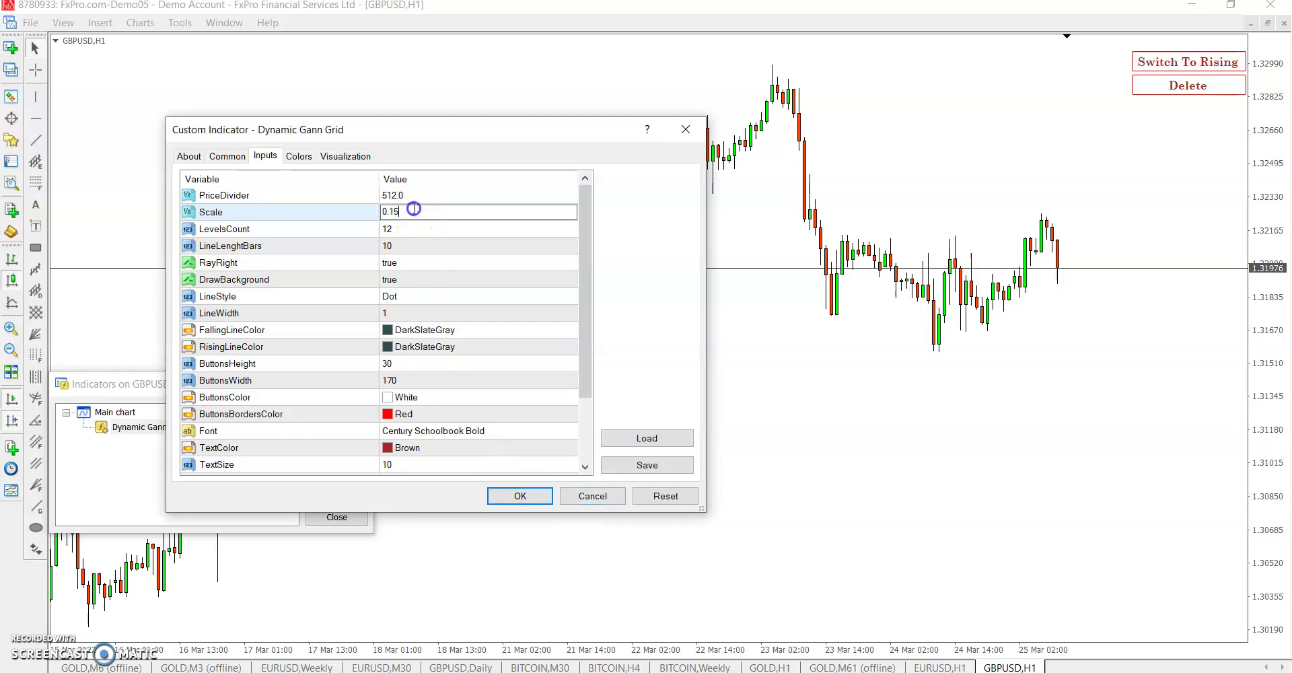
{"action": "key", "text": "BackSpace"}
{"action": "key", "text": "BackSpace"}
{"action": "type", "text": "00"}
{"action": "type", "text": "0012"}
{"action": "left_click", "coordinate": [523, 496]}
{"action": "left_click", "coordinate": [340, 517]}
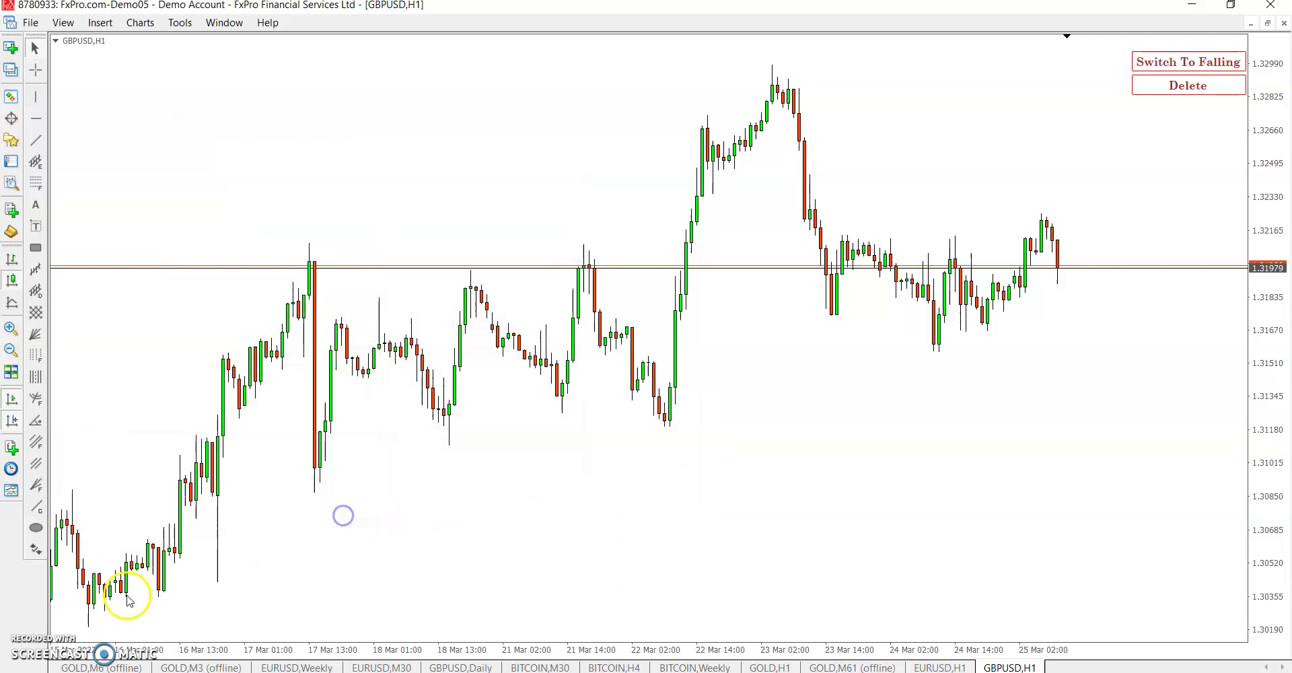
Plot a rising Gann grid starting at the 15 March swing low.
{"action": "mouse_move", "coordinate": [91, 606]}
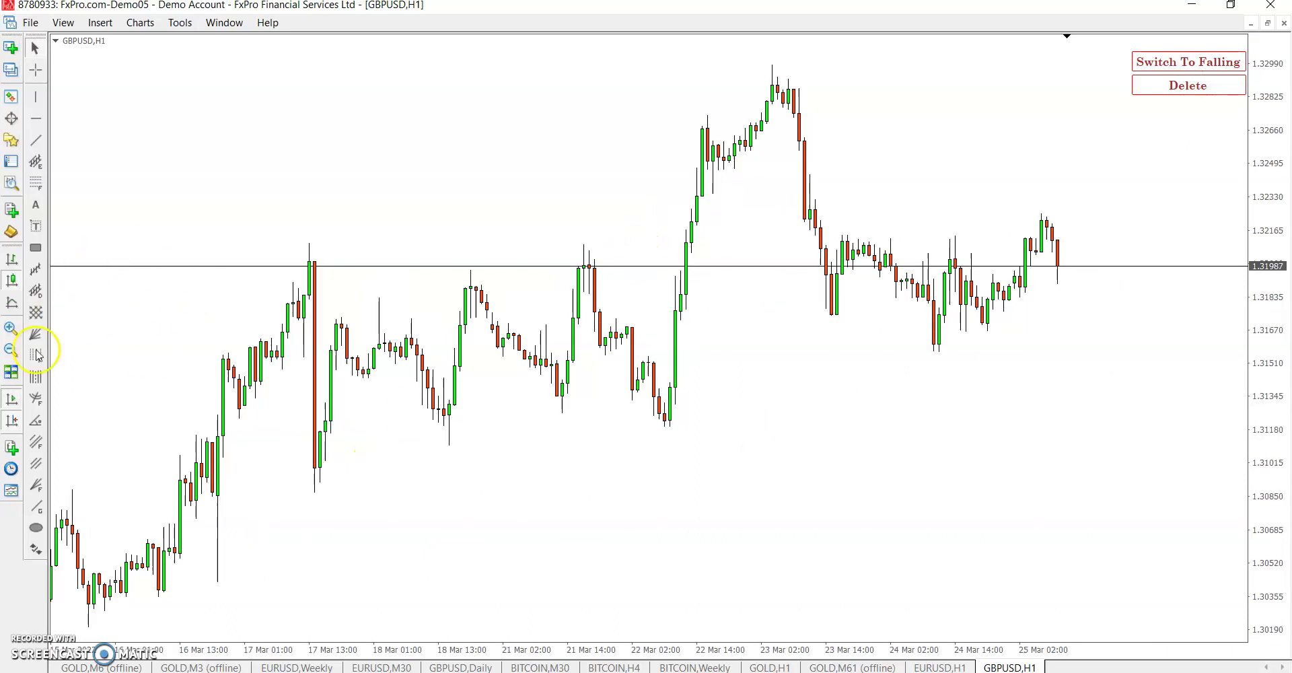
{"action": "scroll", "coordinate": [323, 455], "scroll_direction": "up", "scroll_amount": 5}
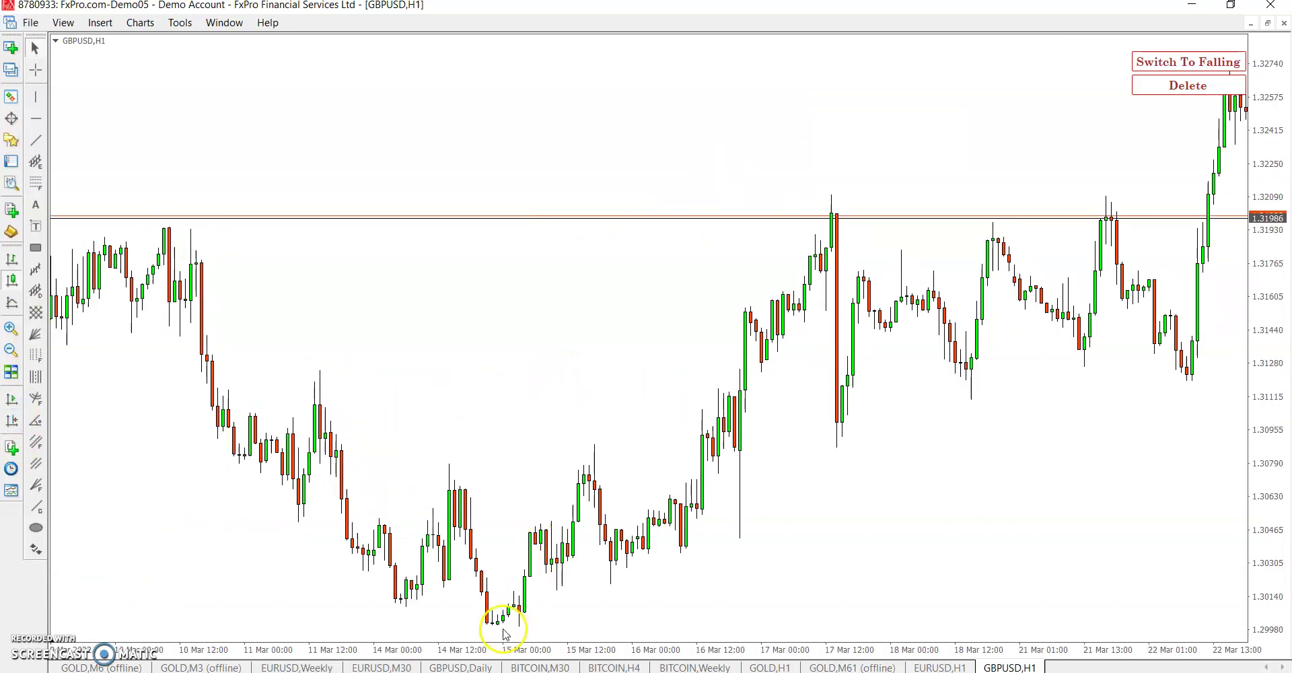
{"action": "left_click", "coordinate": [520, 621]}
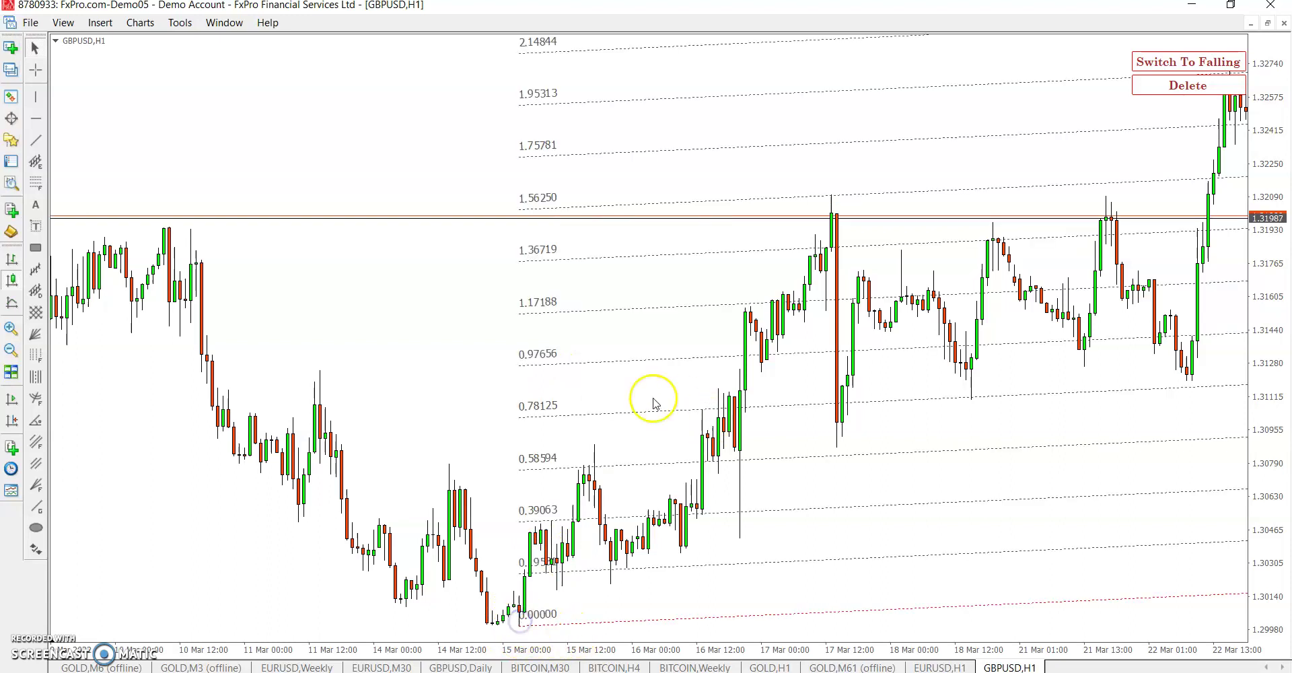
{"action": "scroll", "coordinate": [657, 401], "scroll_direction": "down", "scroll_amount": 5}
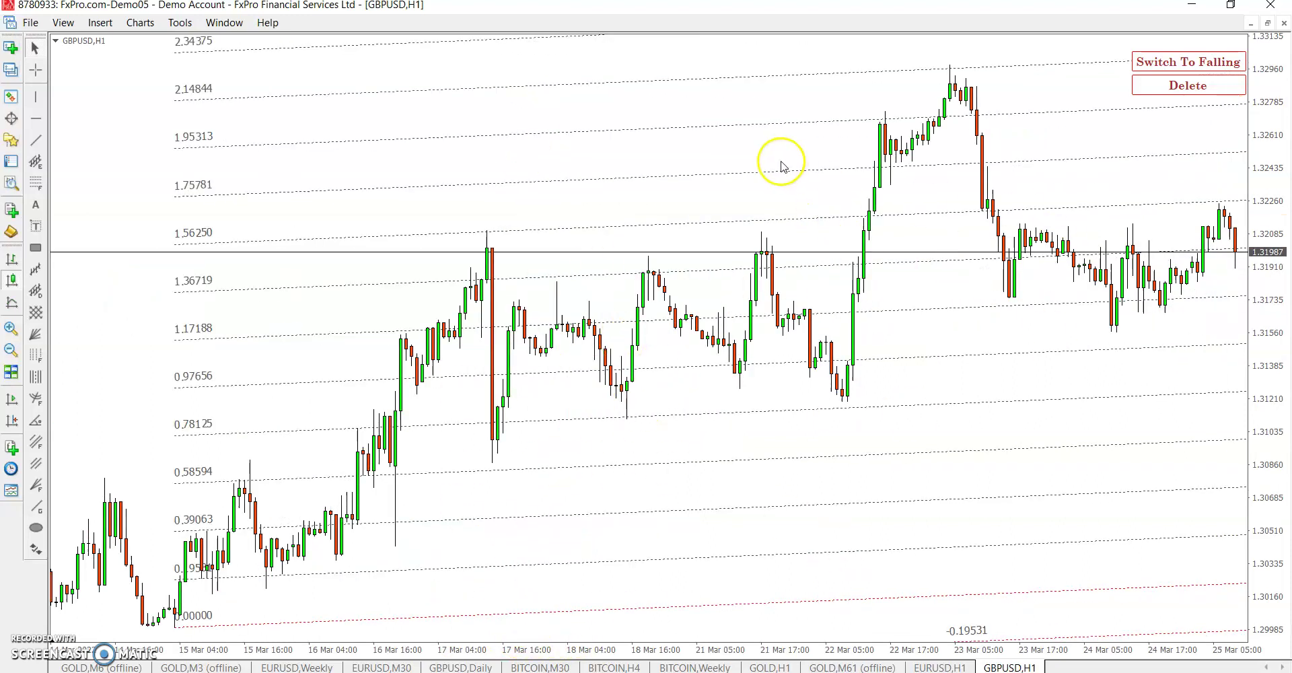
Reopen the Dynamic Gann Grid settings, set the Scale to 0.00012, apply it and close the indicators list.
{"action": "right_click", "coordinate": [645, 125]}
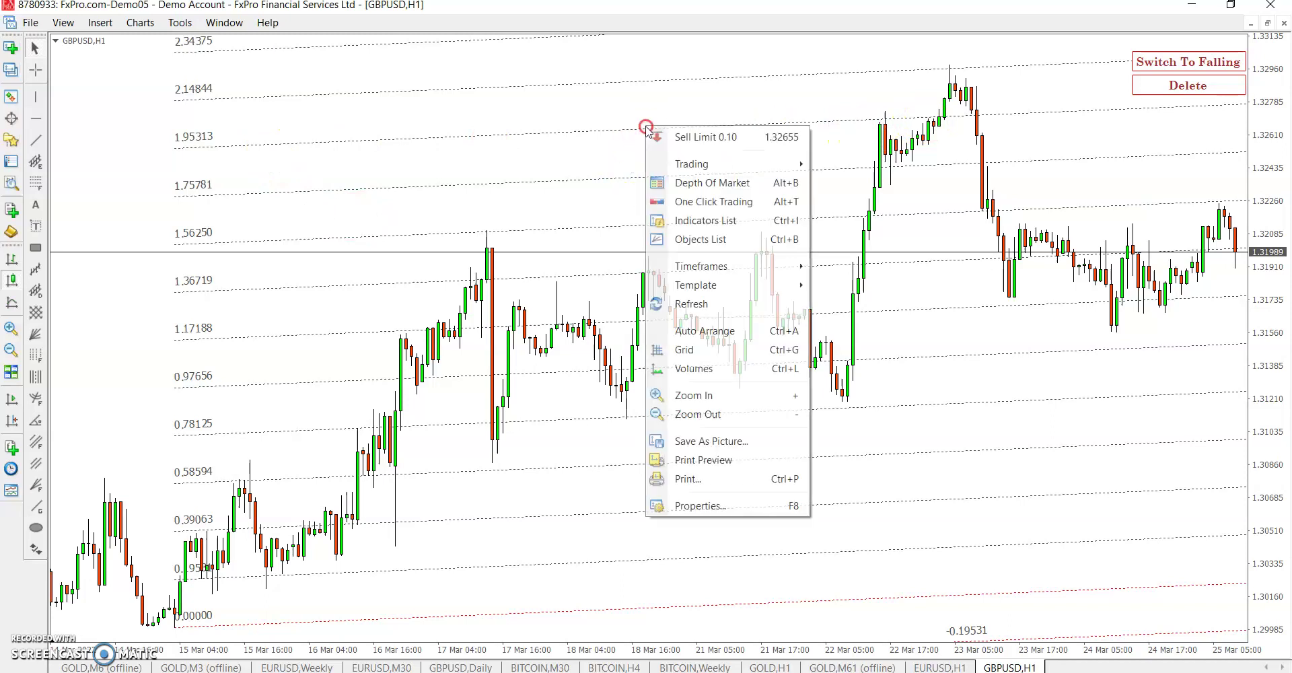
{"action": "left_click", "coordinate": [707, 221]}
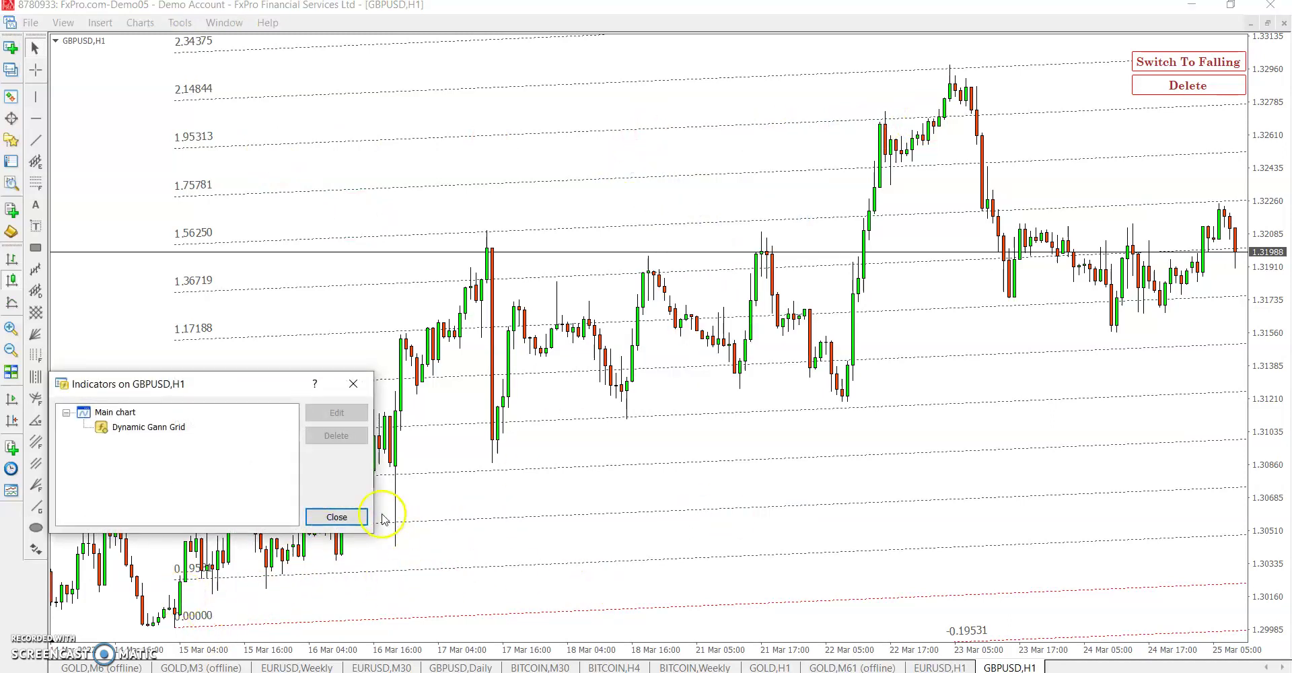
{"action": "double_click", "coordinate": [153, 424]}
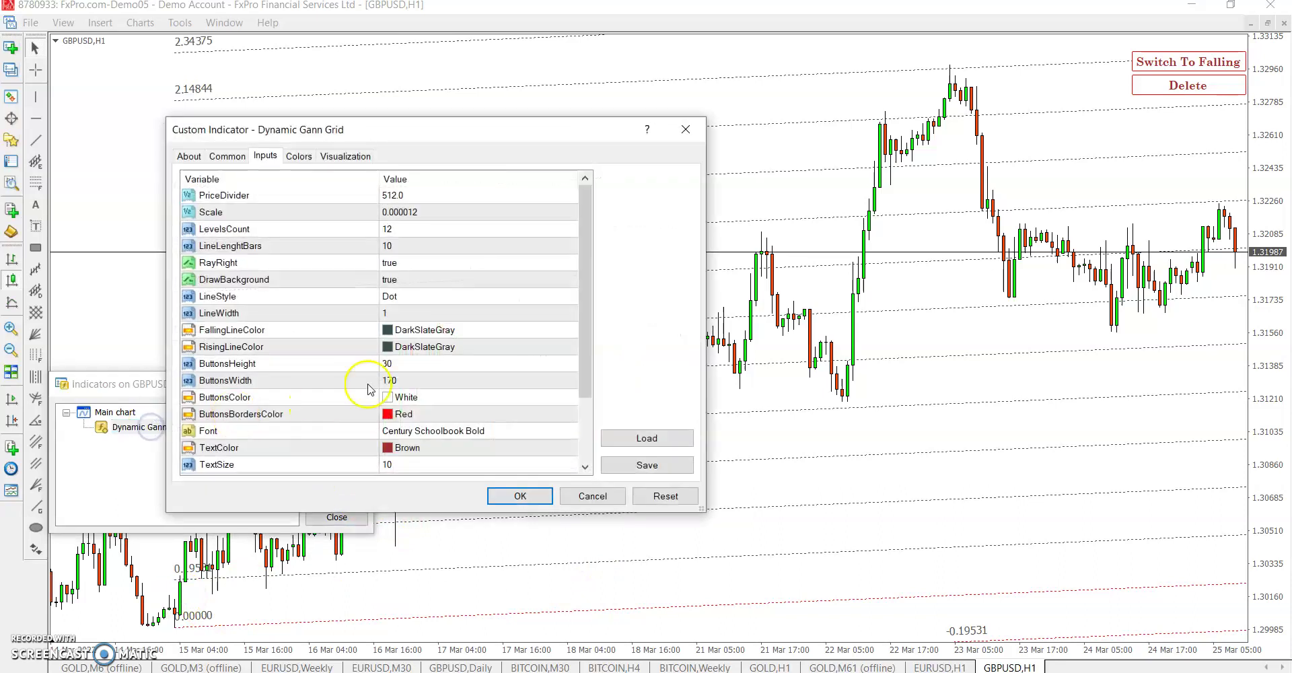
{"action": "double_click", "coordinate": [412, 211]}
{"action": "key", "text": "BackSpace"}
{"action": "left_click", "coordinate": [520, 496]}
{"action": "left_click", "coordinate": [336, 517]}
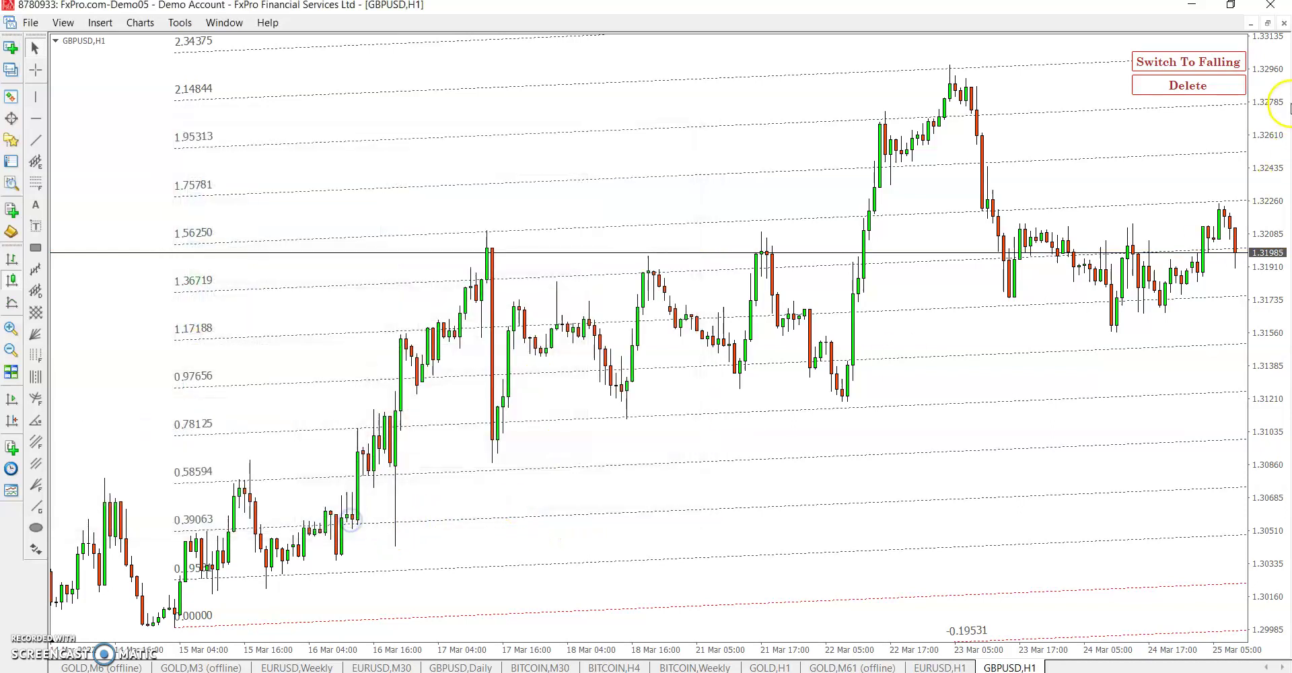
Delete the old grid and plot a rising grid with the new scale from the 15 March low.
{"action": "left_click", "coordinate": [1205, 86]}
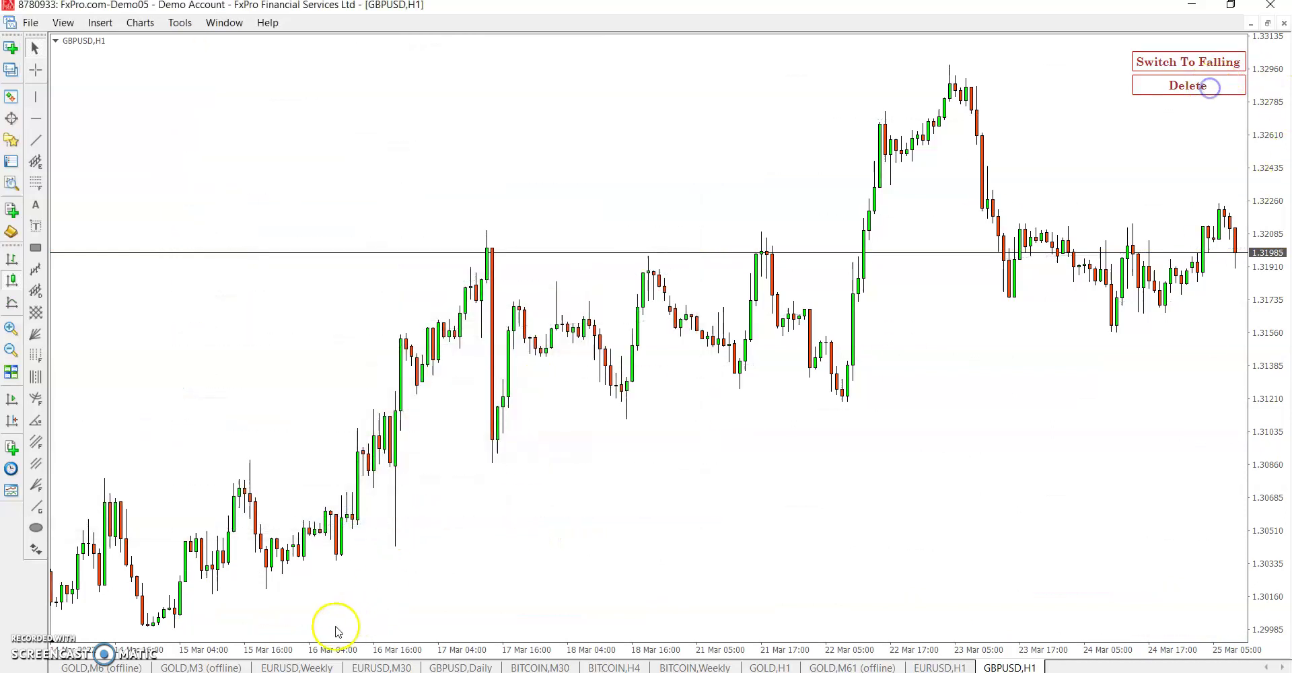
{"action": "left_click", "coordinate": [176, 618]}
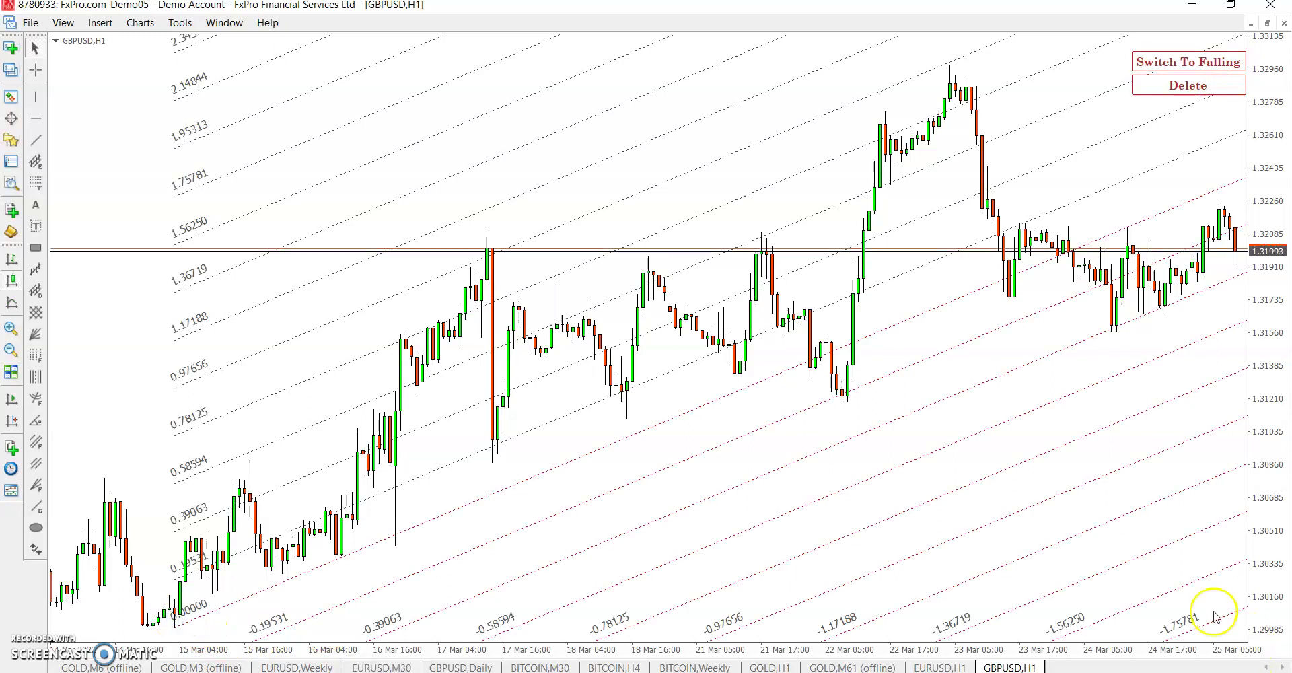
Try adding a second rising grid at the 10 March swing high.
{"action": "scroll", "coordinate": [302, 289], "scroll_direction": "up", "scroll_amount": 3}
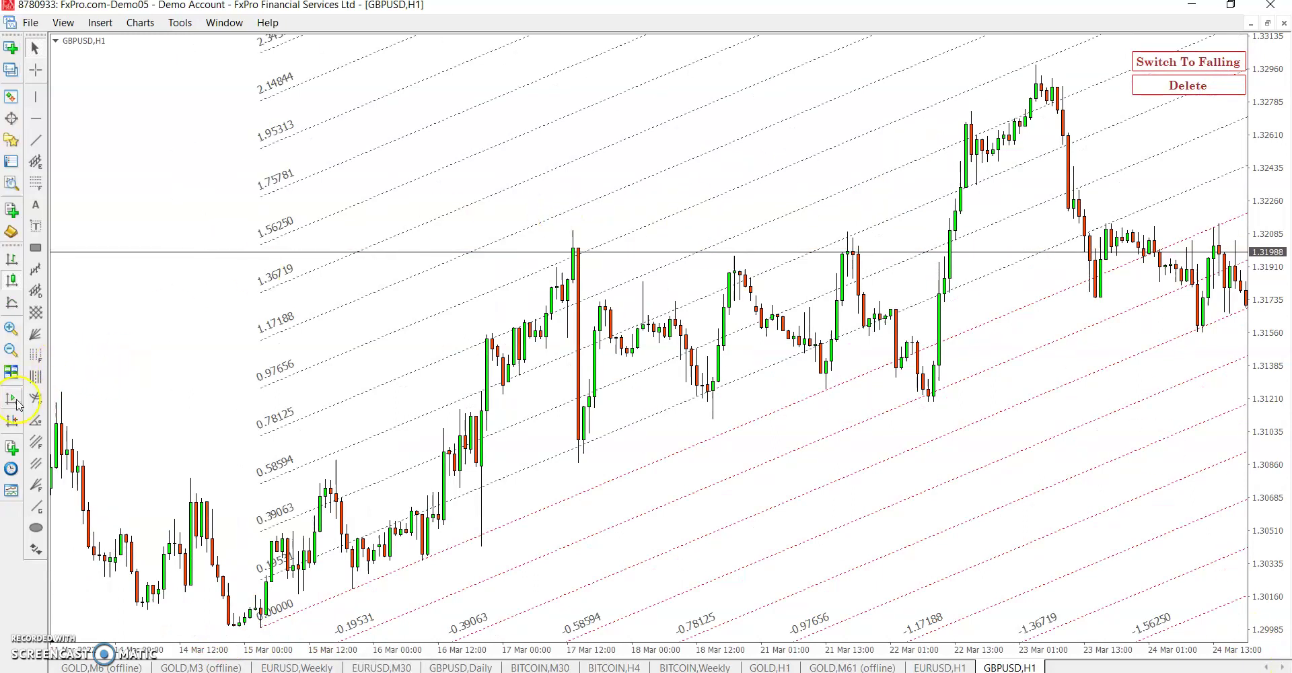
{"action": "scroll", "coordinate": [106, 379], "scroll_direction": "up", "scroll_amount": 10}
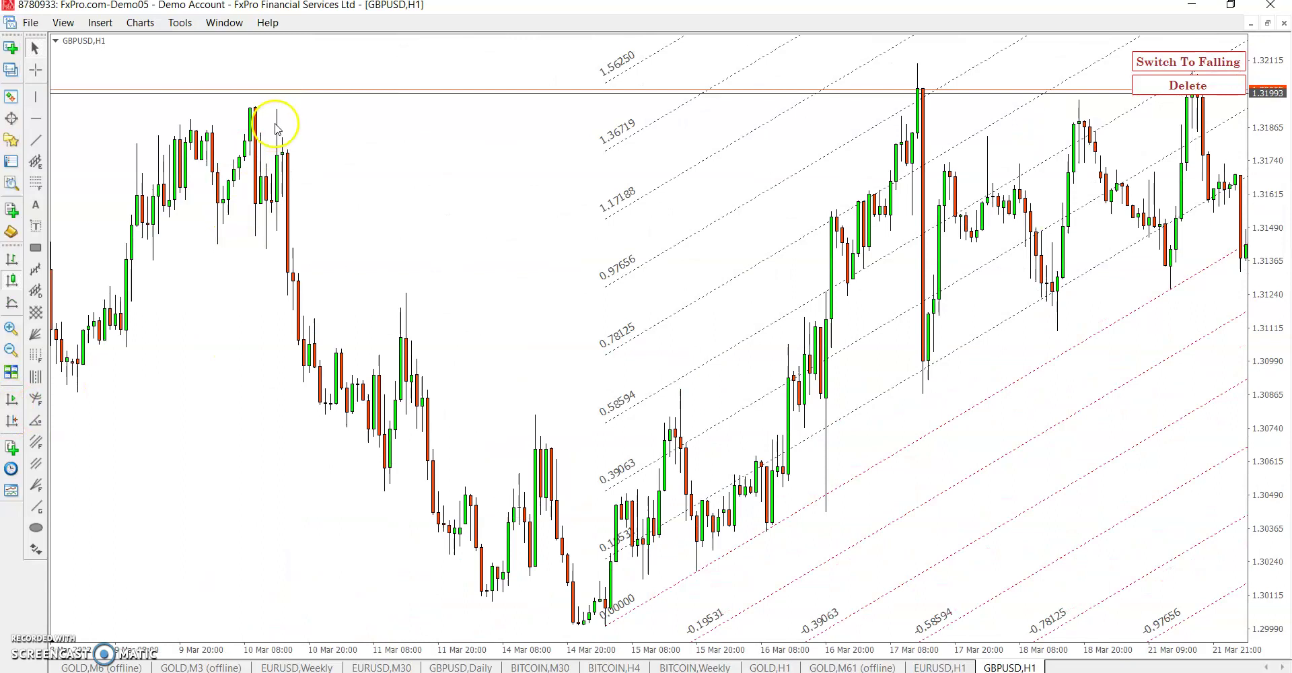
{"action": "left_click", "coordinate": [253, 113]}
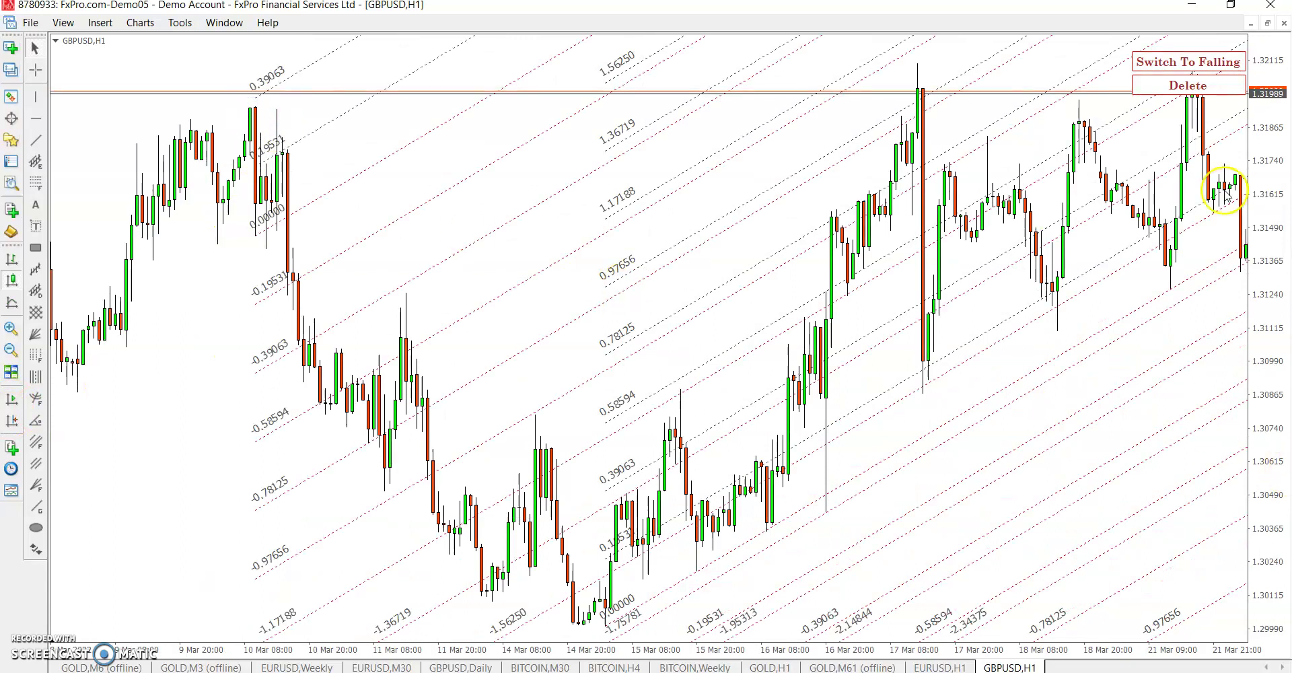
Delete all grids from the chart and replot a single rising grid from the 15 March low.
{"action": "left_click", "coordinate": [1188, 85]}
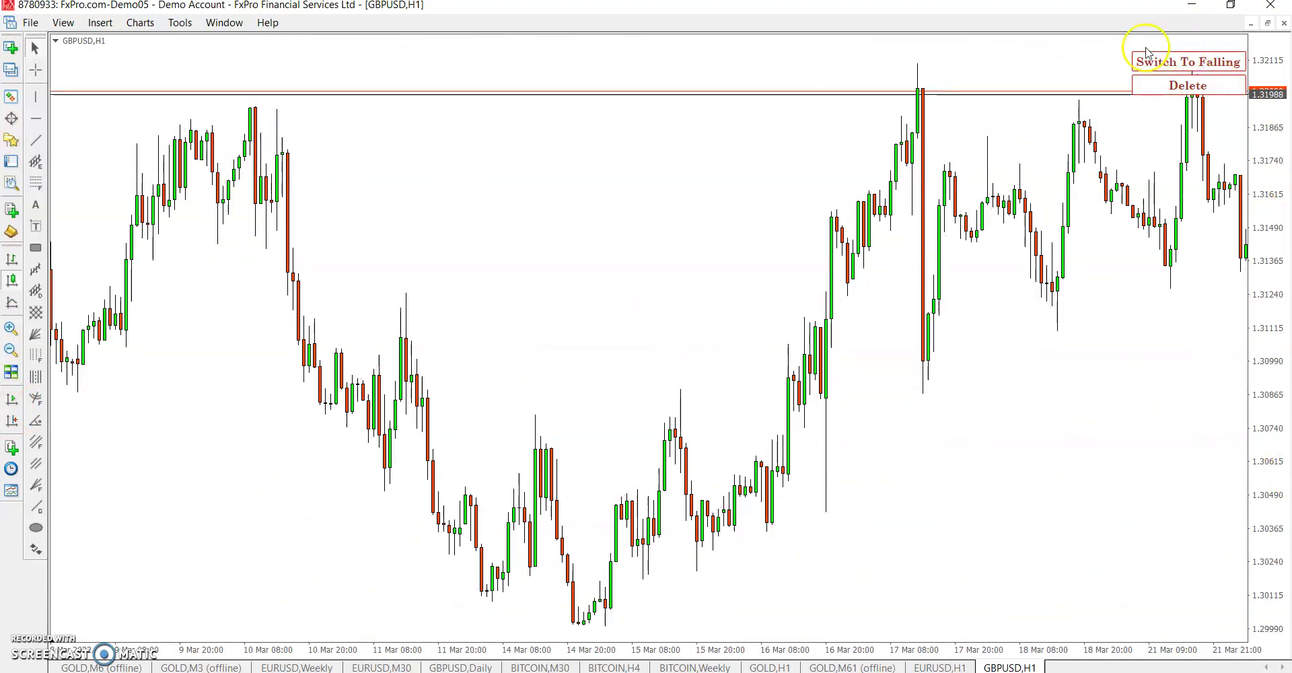
{"action": "left_click", "coordinate": [605, 609]}
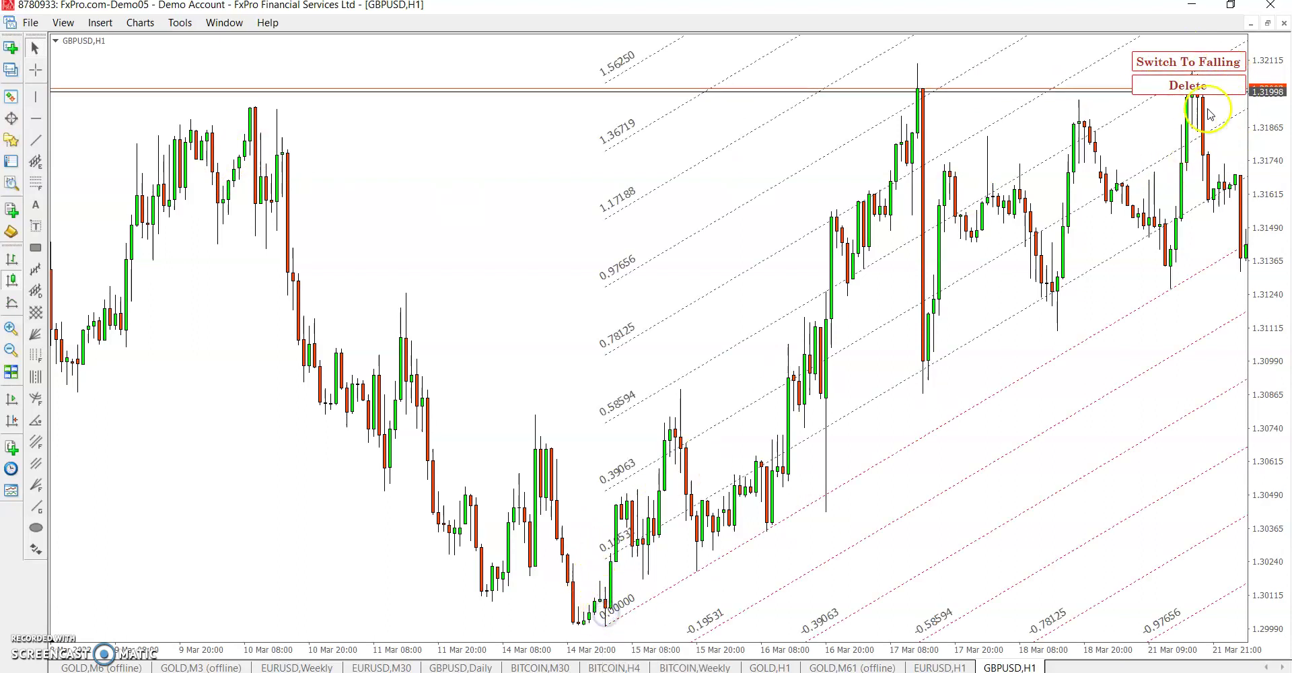
Switch the indicator to falling mode and overlay a falling grid from the 10 March swing high.
{"action": "left_click", "coordinate": [1190, 61]}
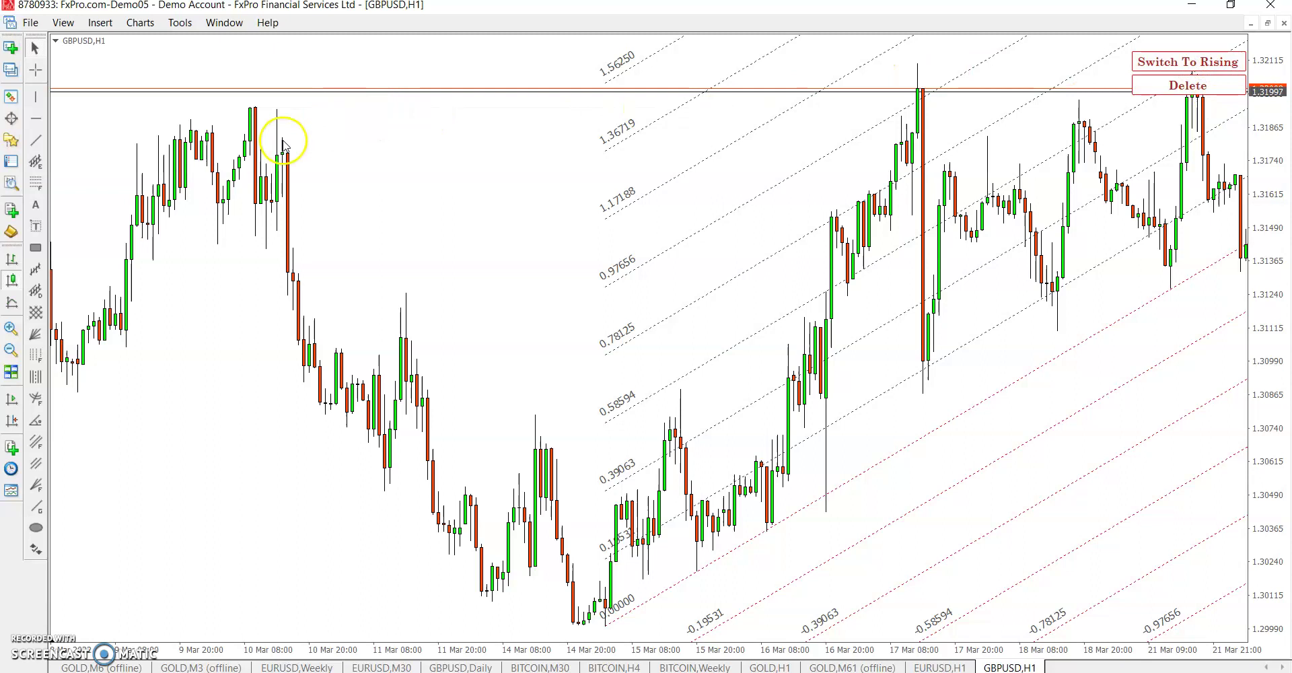
{"action": "left_click", "coordinate": [255, 118]}
Examine with the crosshair how the price swings meet the crossing rising and falling grid lines.
{"action": "scroll", "coordinate": [744, 327], "scroll_direction": "down", "scroll_amount": 5}
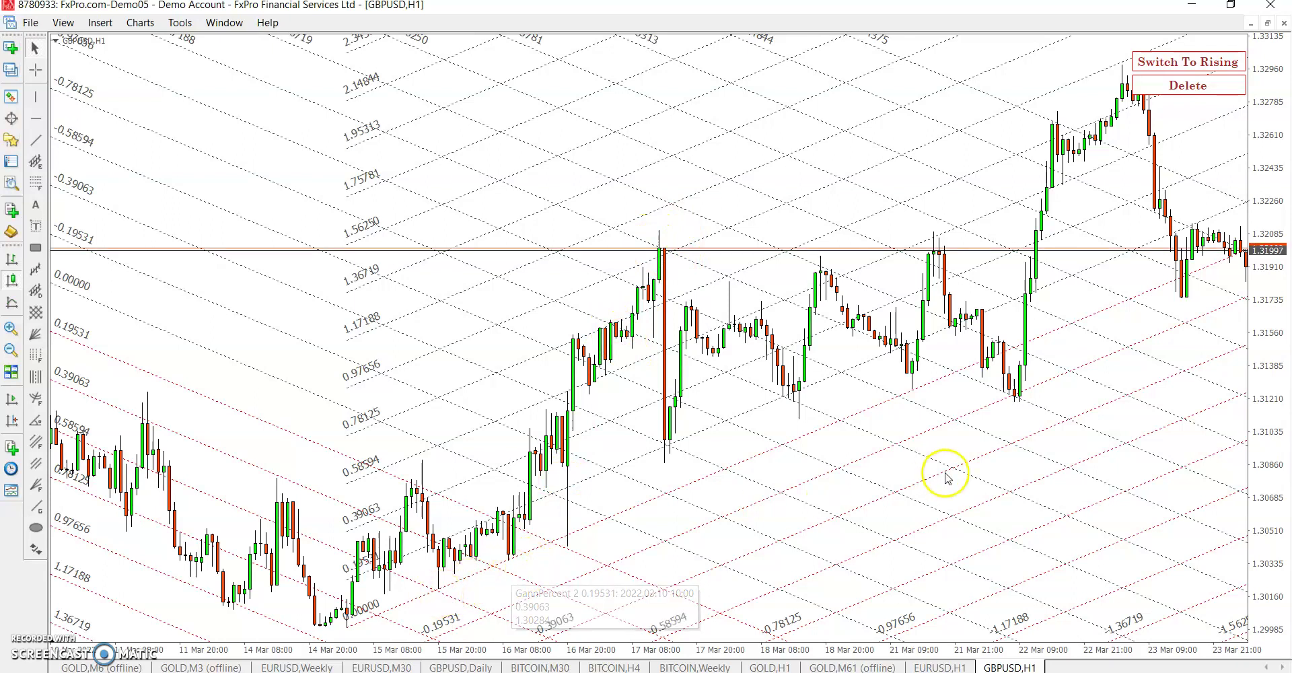
{"action": "middle_click", "coordinate": [1015, 411]}
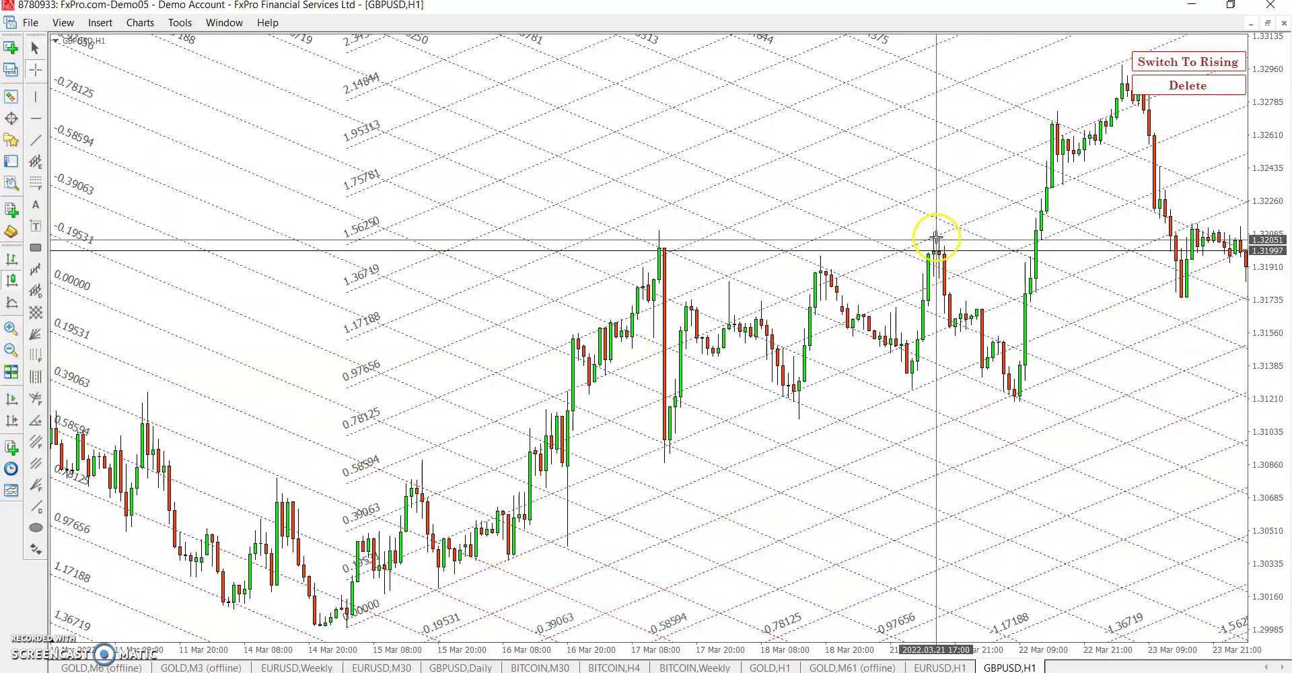
{"action": "scroll", "coordinate": [1076, 297], "scroll_direction": "down", "scroll_amount": 3}
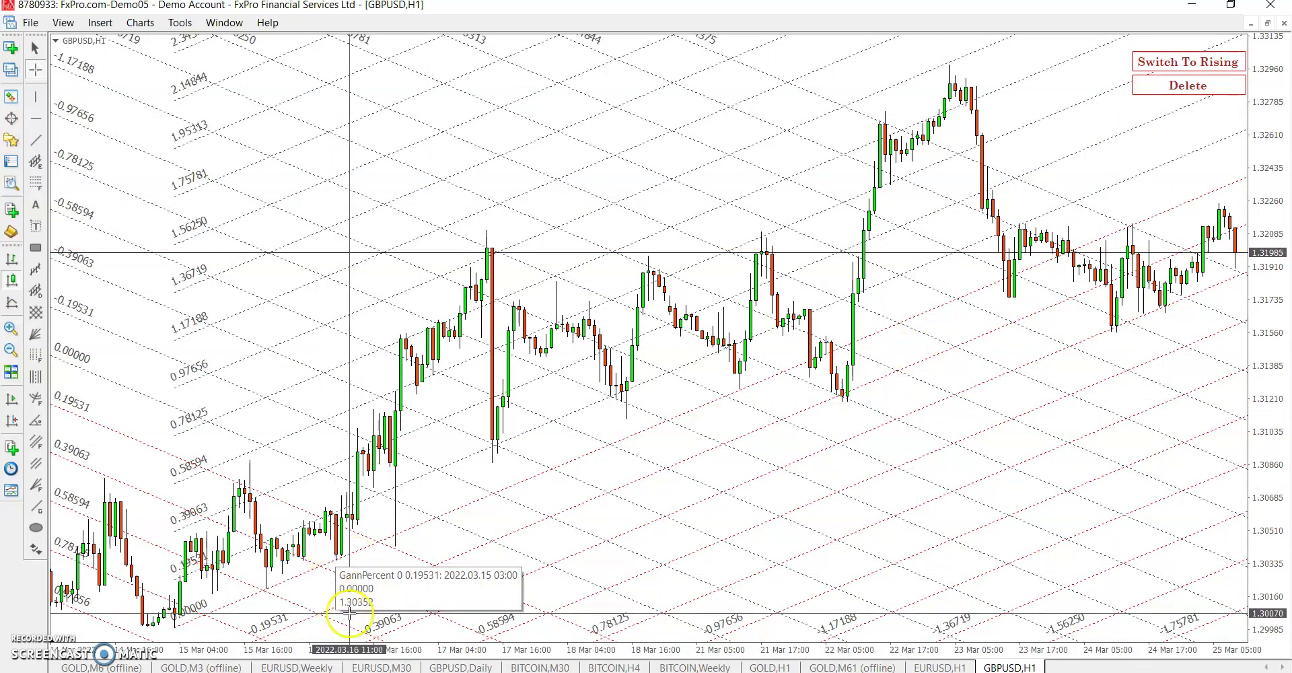
{"action": "left_click", "coordinate": [396, 542]}
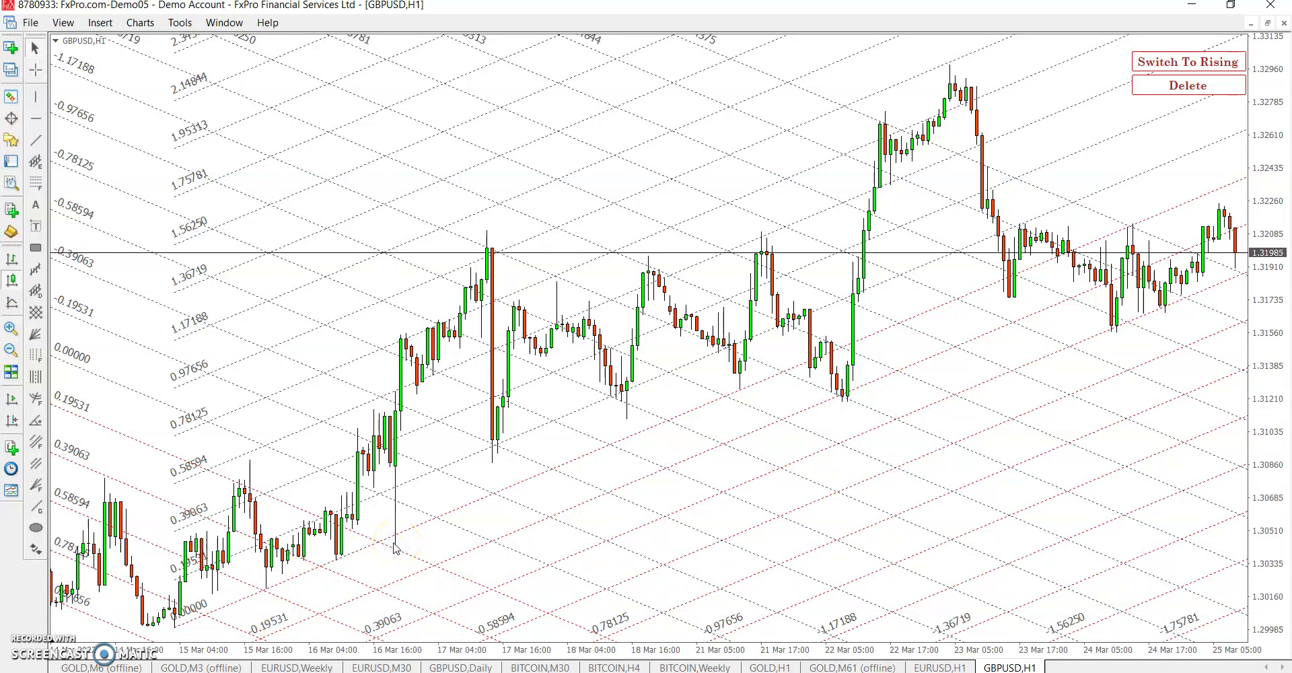
Switch the indicator back to rising mode and add another rising grid near the 16 March candle's low.
{"action": "left_click", "coordinate": [1164, 62]}
{"action": "left_click", "coordinate": [396, 526]}
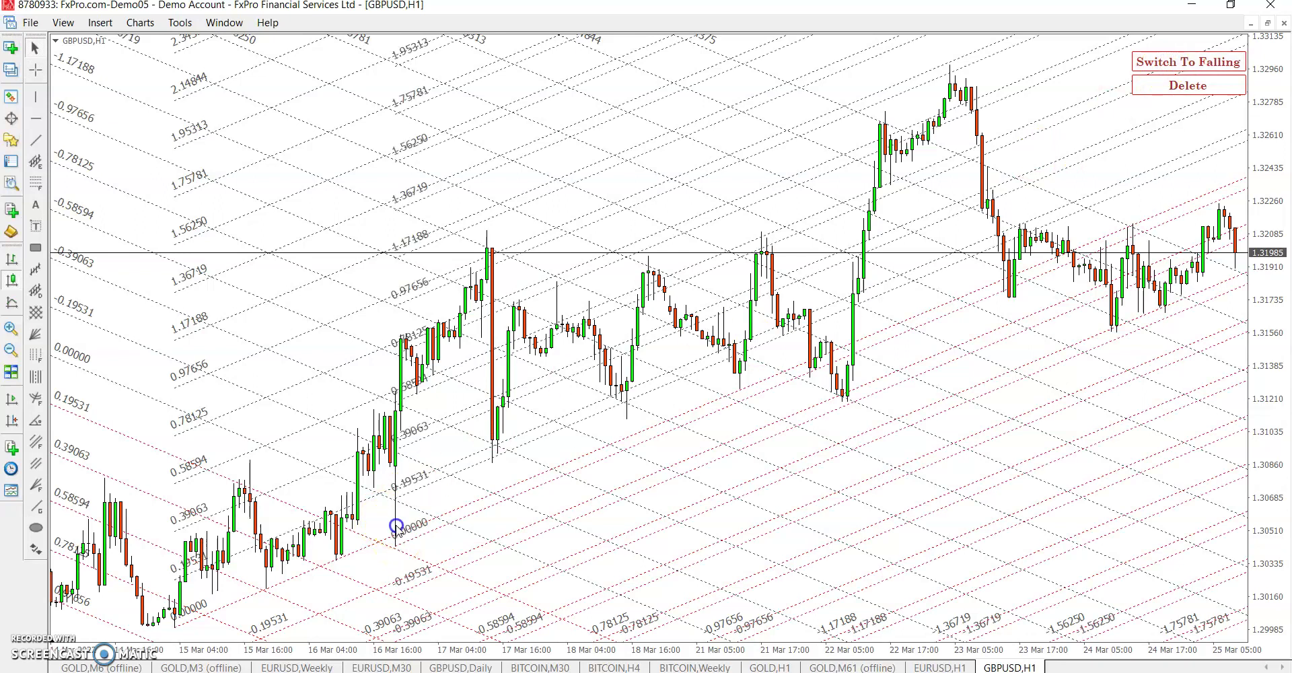
{"action": "left_click", "coordinate": [857, 609]}
{"action": "left_click", "coordinate": [844, 402]}
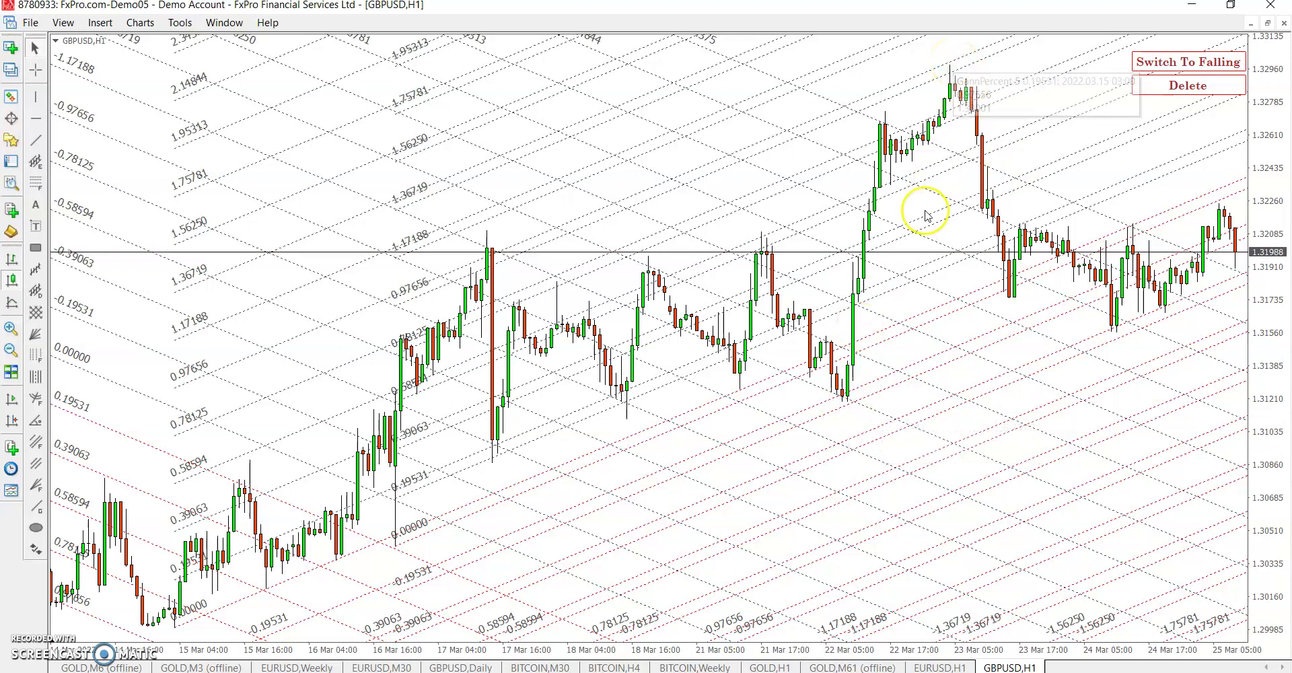
Delete all rising and falling grids from the GBPUSD H1 chart.
{"action": "scroll", "coordinate": [377, 289], "scroll_direction": "down", "scroll_amount": 5}
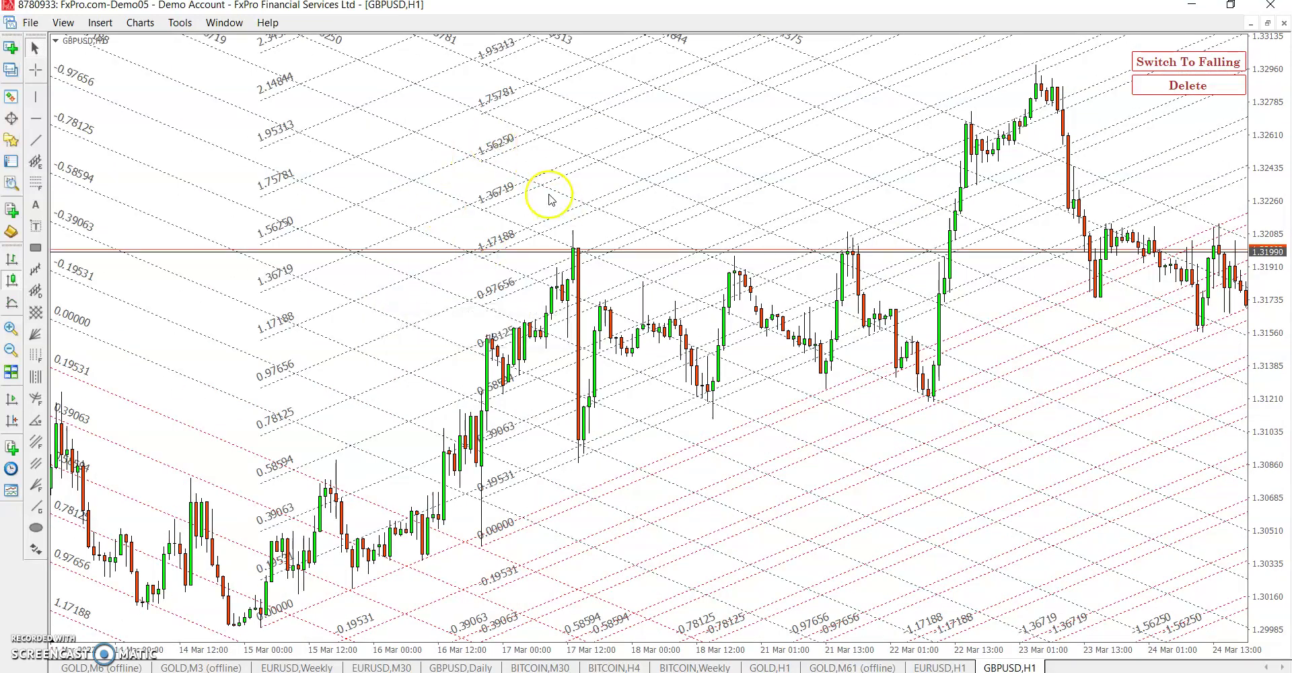
{"action": "right_click", "coordinate": [683, 135]}
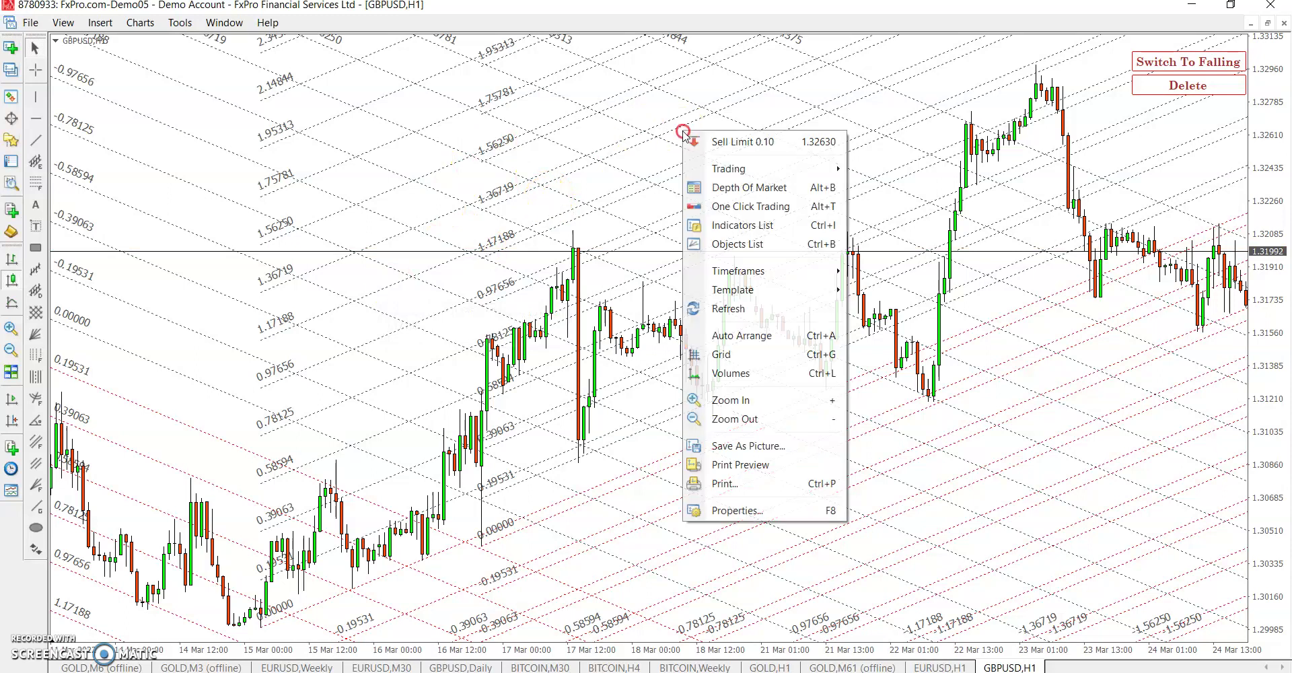
{"action": "left_click", "coordinate": [1205, 88]}
Review the Scale input of the Dynamic Gann Grid indicator on the GBPUSD chart without changing it.
{"action": "right_click", "coordinate": [546, 130]}
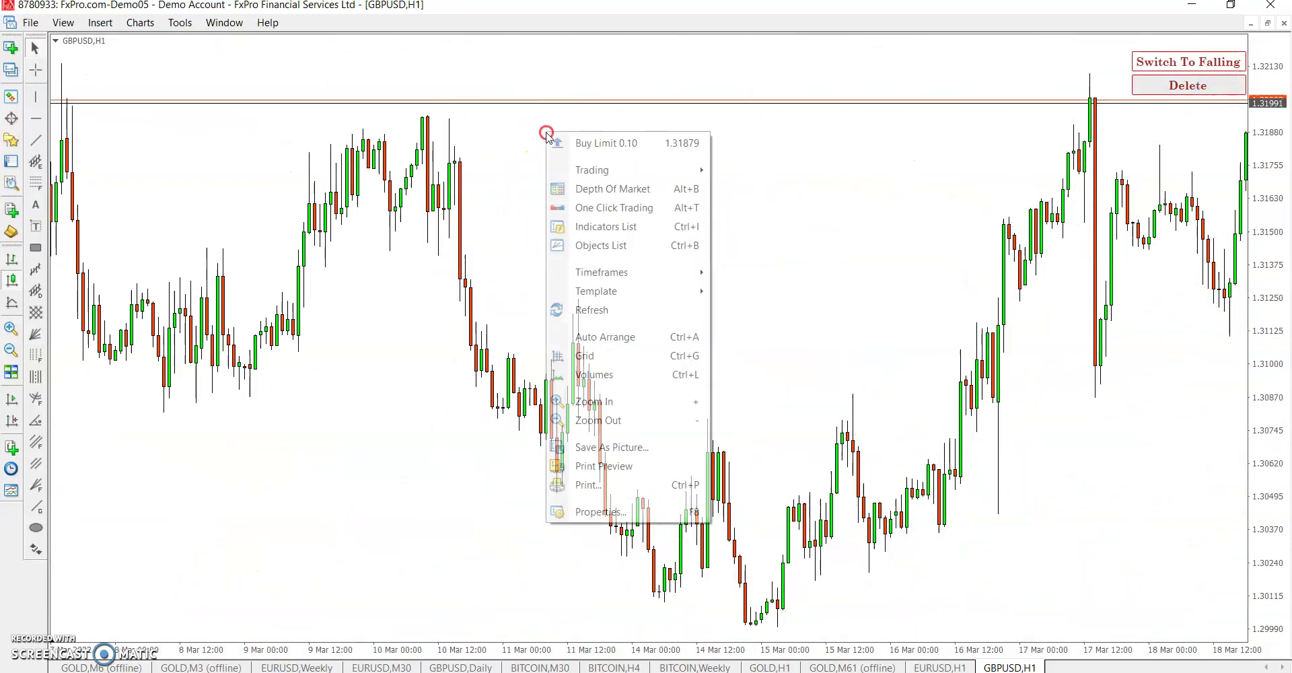
{"action": "left_click", "coordinate": [573, 224]}
{"action": "double_click", "coordinate": [144, 427]}
{"action": "left_click", "coordinate": [467, 214]}
{"action": "left_click", "coordinate": [468, 214]}
{"action": "left_click", "coordinate": [467, 213]}
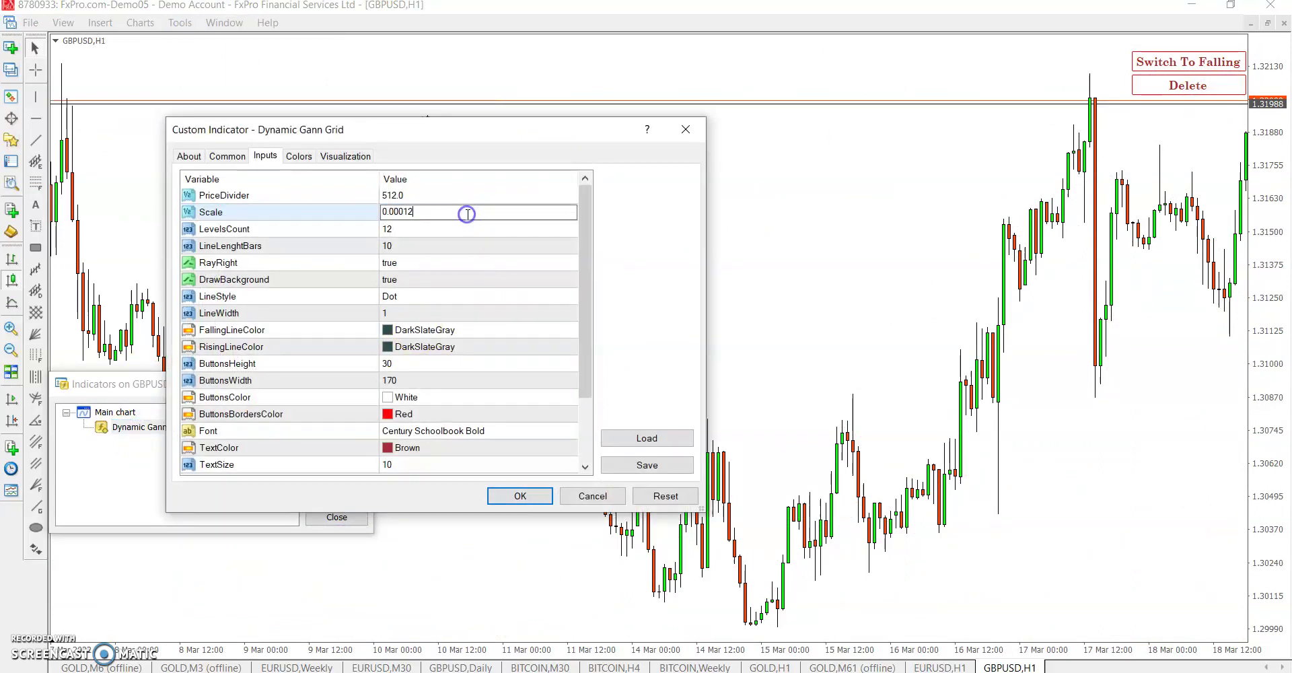
{"action": "left_click", "coordinate": [593, 496]}
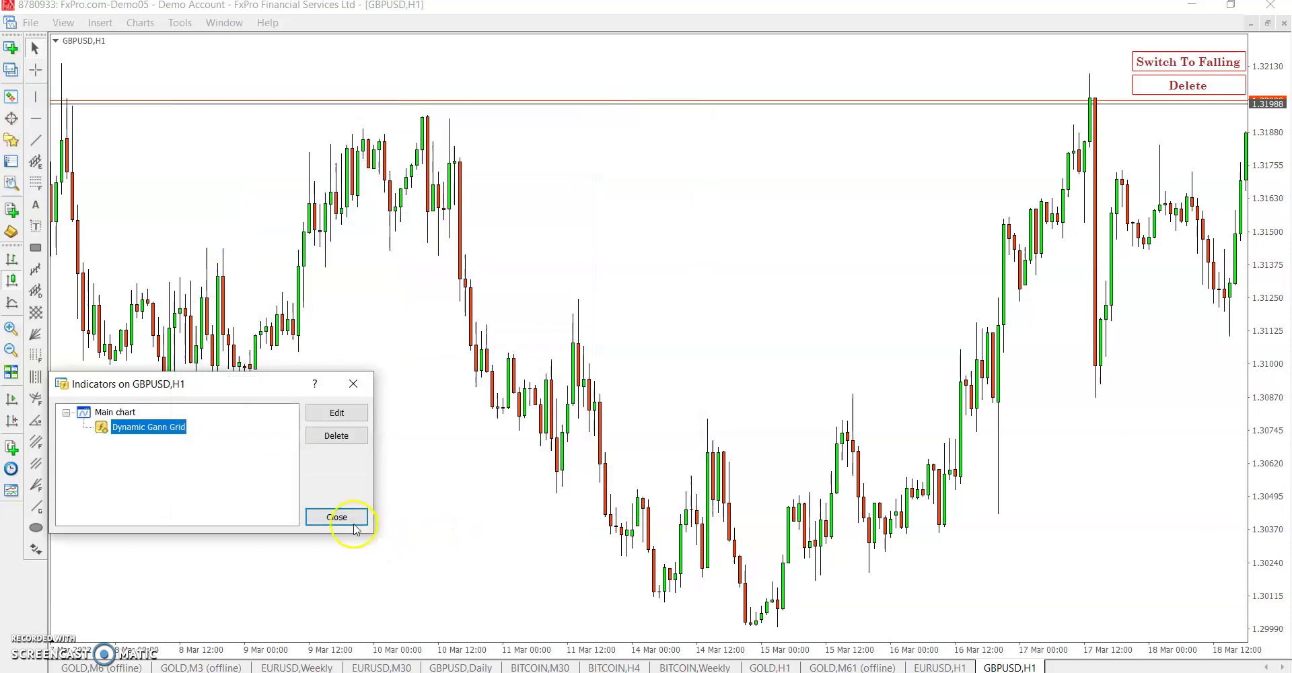
{"action": "left_click", "coordinate": [339, 516]}
Open a new chart window for USDJPY from the list of symbols.
{"action": "left_click", "coordinate": [14, 101]}
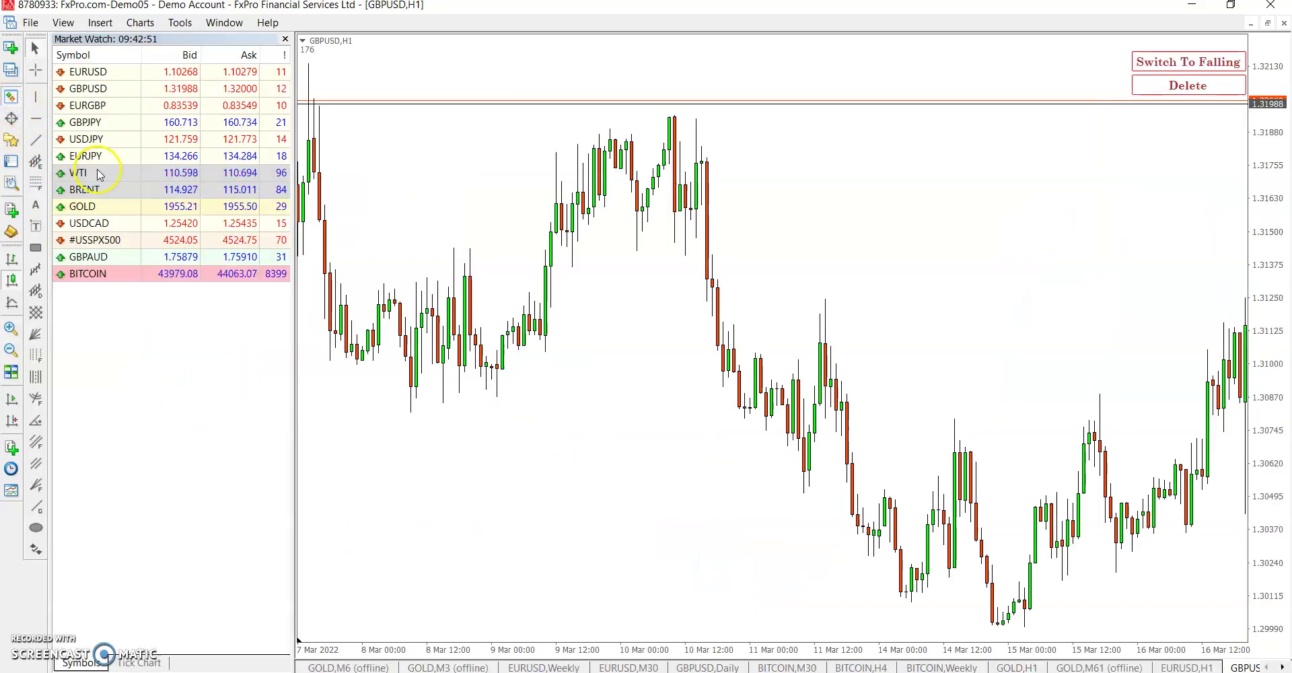
{"action": "right_click", "coordinate": [96, 138]}
{"action": "left_click", "coordinate": [159, 168]}
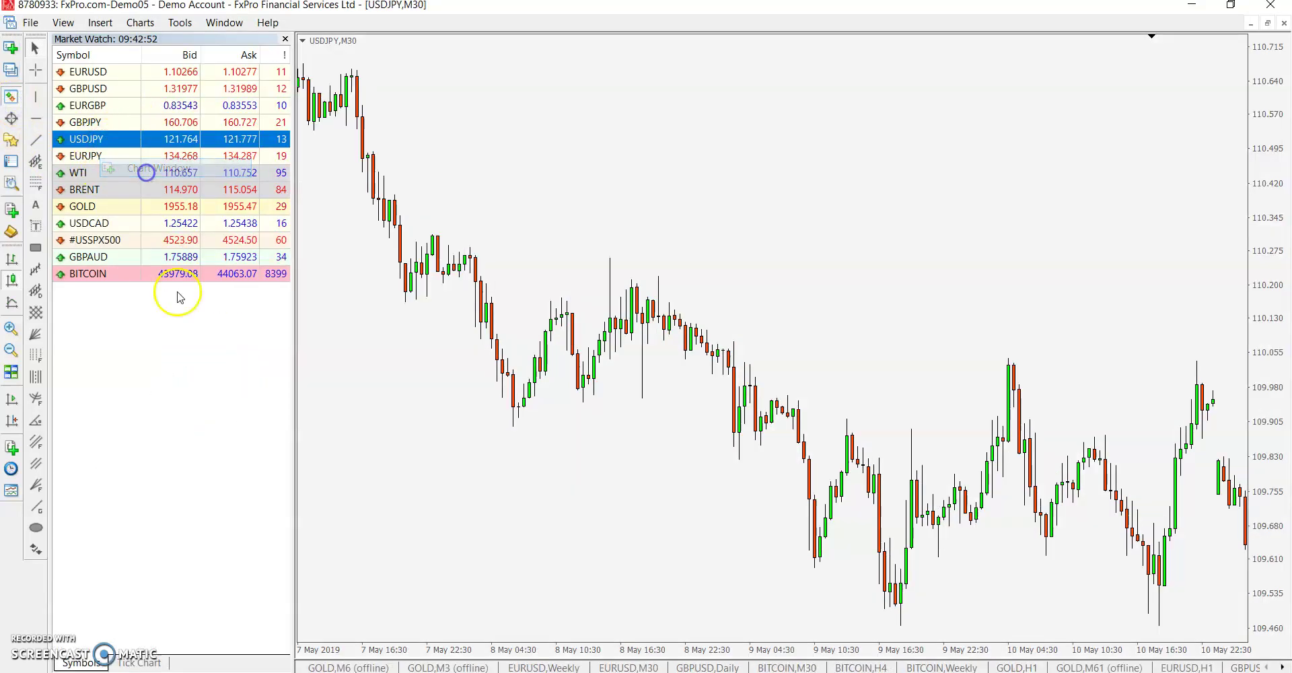
Add the Dynamic Gann Grid to the USDJPY M30 chart with default inputs and plot a rising grid from the 23 March low.
{"action": "left_click", "coordinate": [11, 140]}
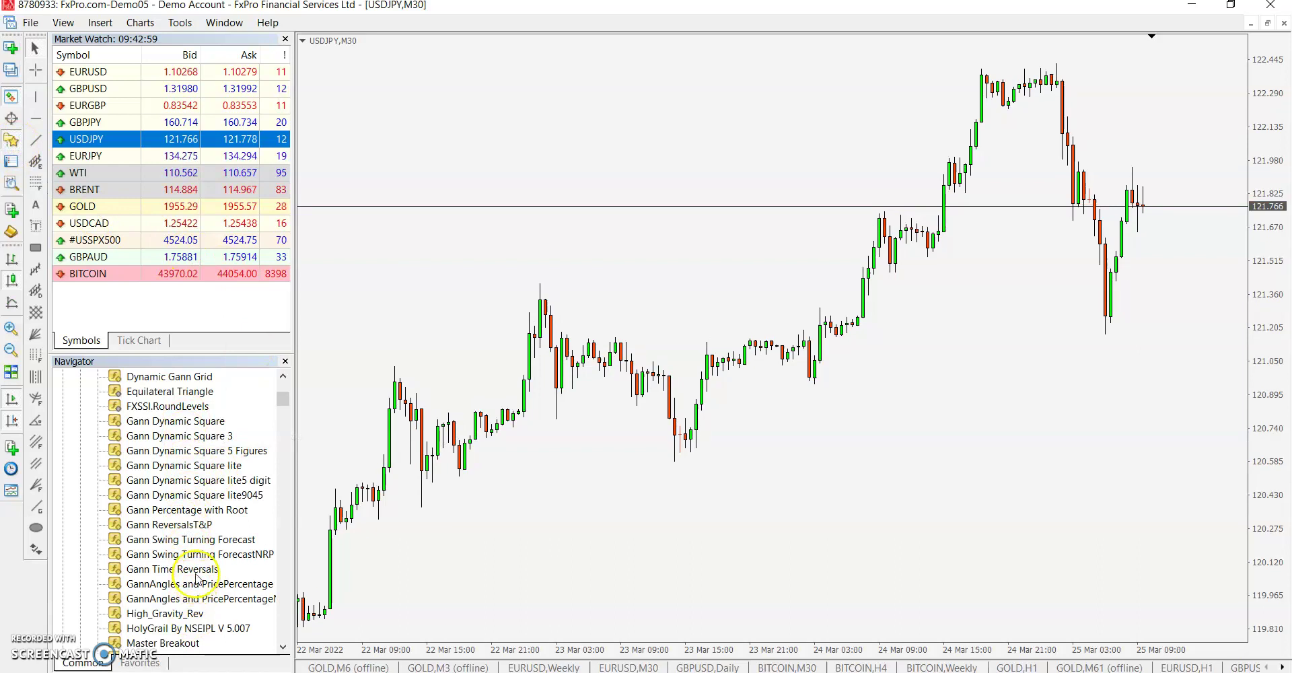
{"action": "double_click", "coordinate": [172, 377]}
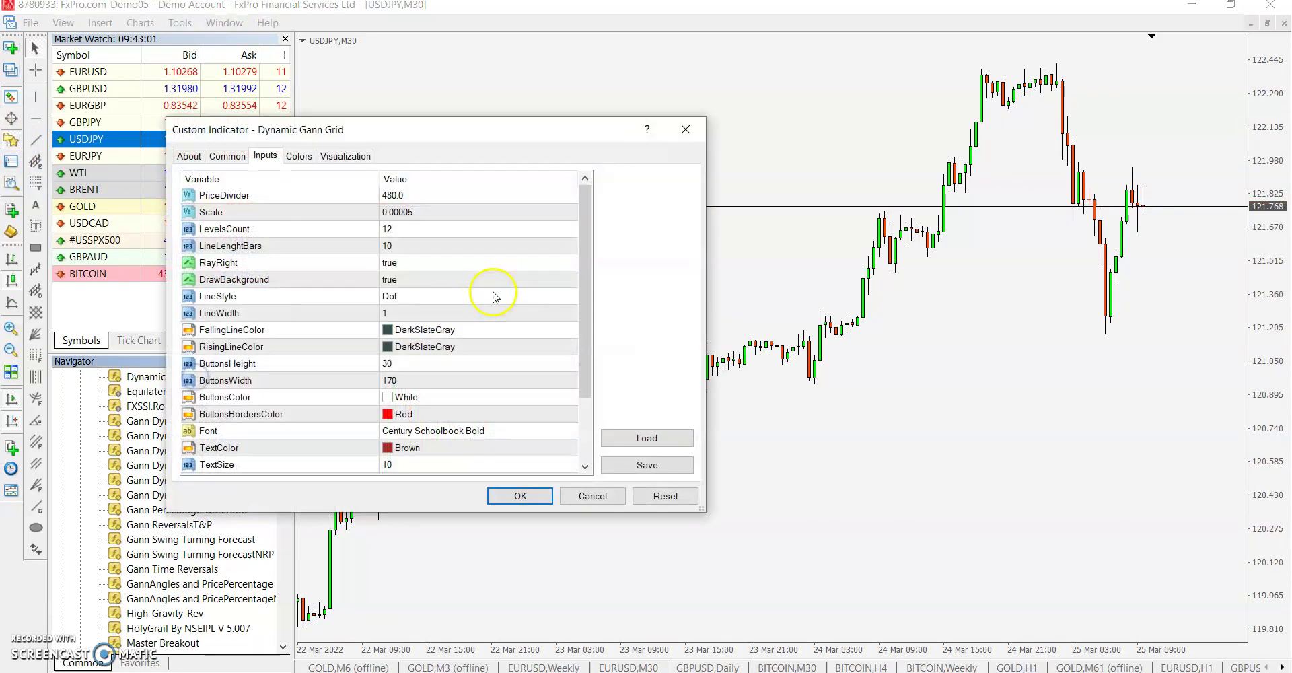
{"action": "left_click", "coordinate": [520, 496]}
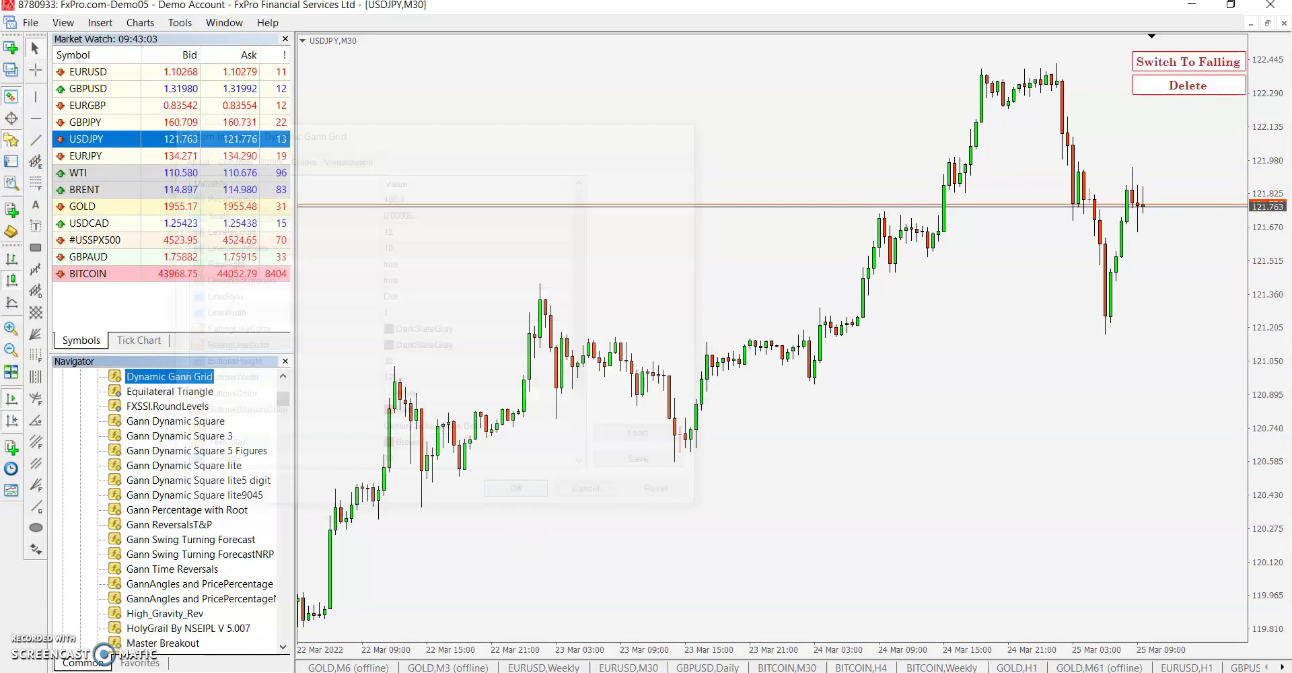
{"action": "left_click", "coordinate": [285, 39]}
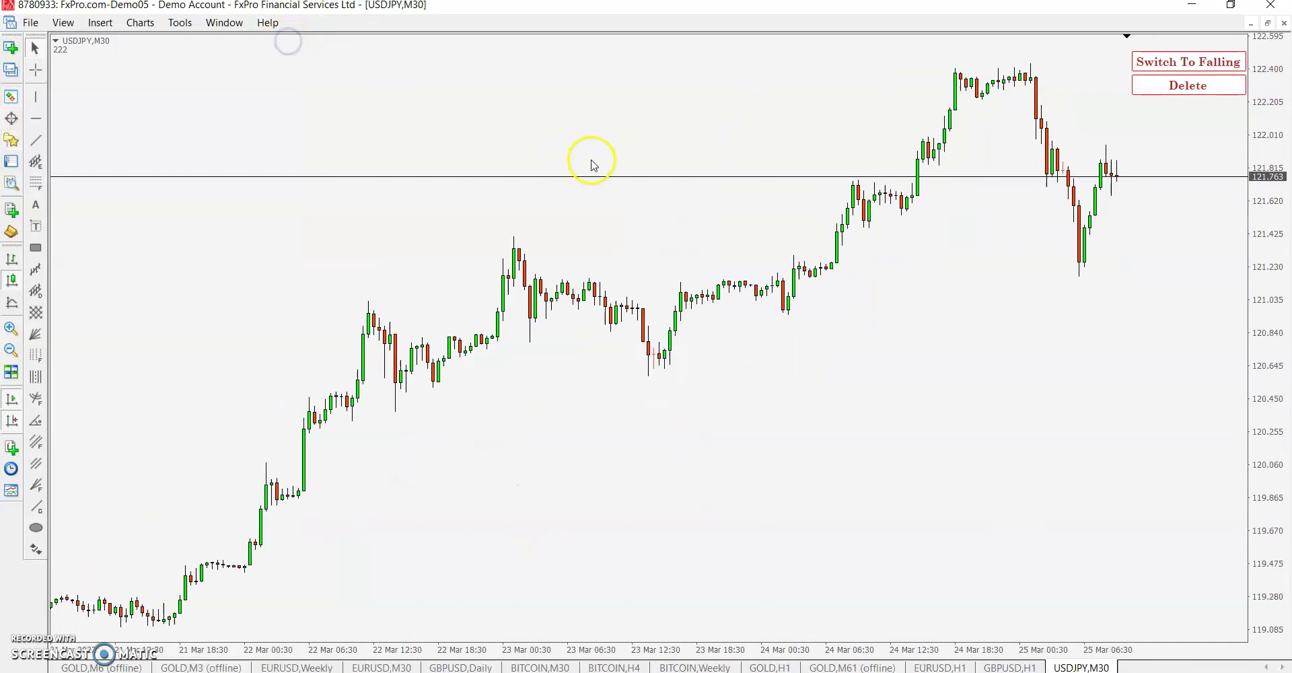
{"action": "left_click", "coordinate": [649, 367]}
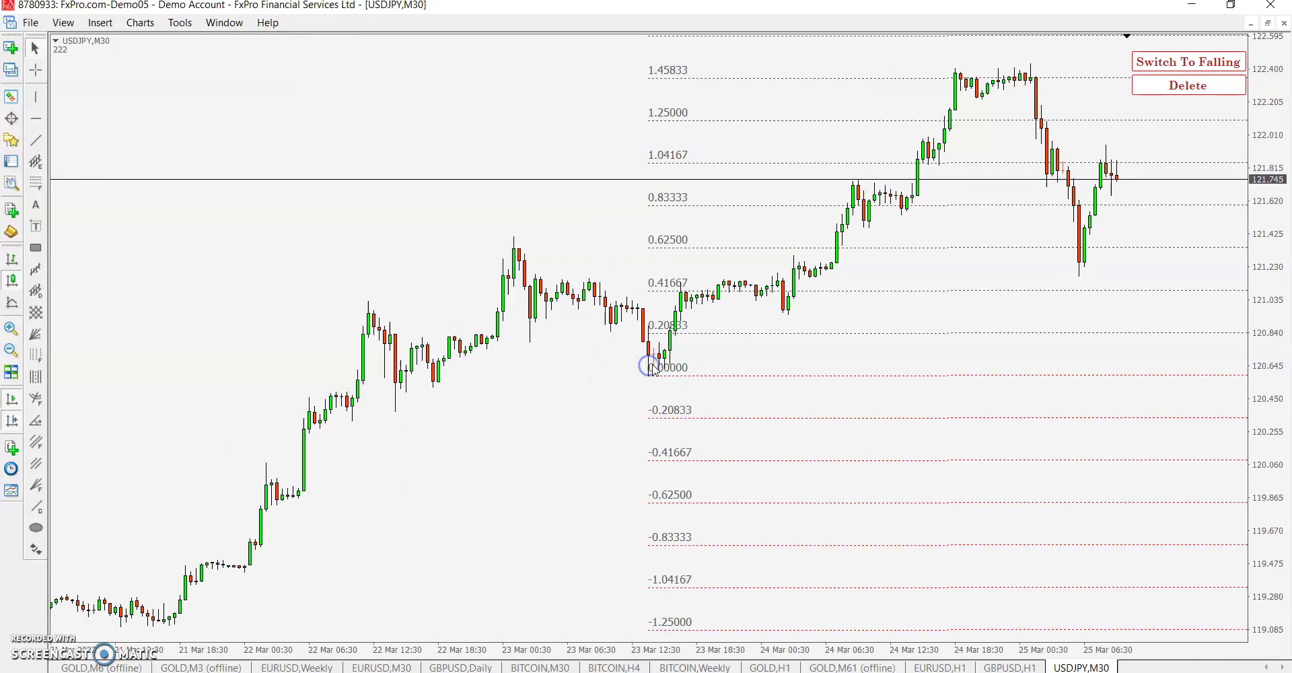
Set the indicator's Scale to 0.0005, then delete the old grid and replot it from the 23 March low.
{"action": "right_click", "coordinate": [529, 85]}
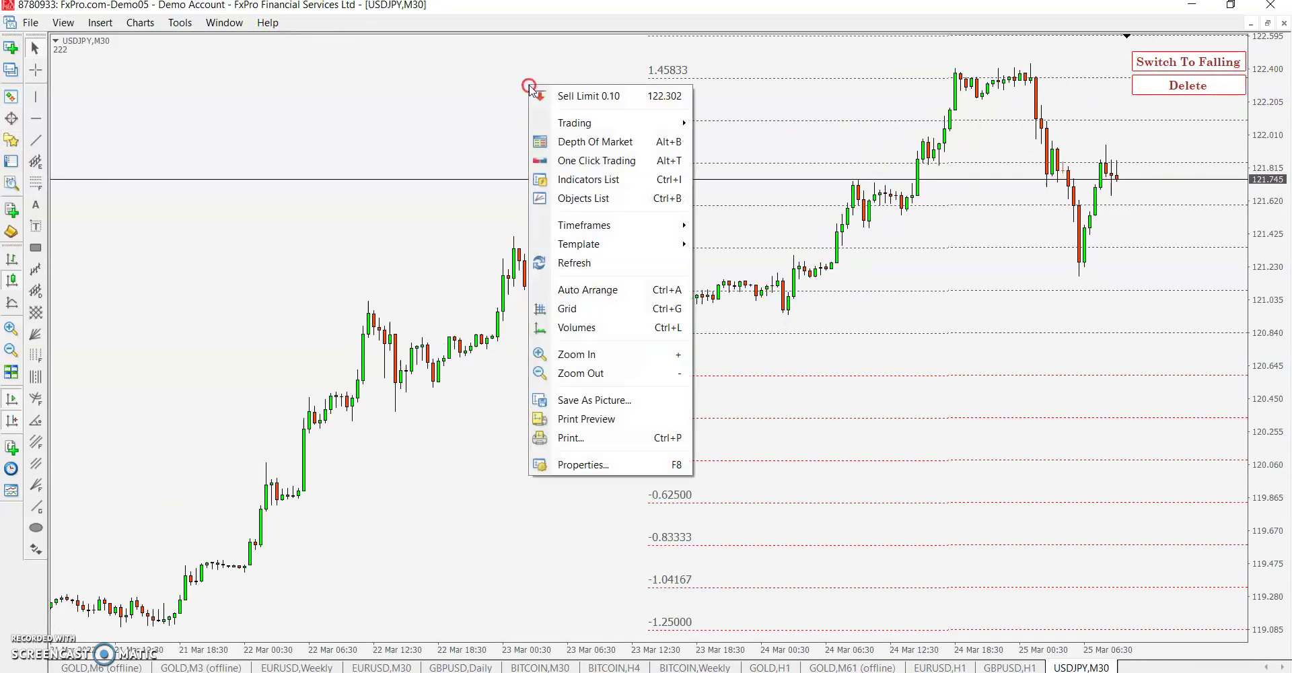
{"action": "left_click", "coordinate": [583, 179]}
{"action": "double_click", "coordinate": [145, 427]}
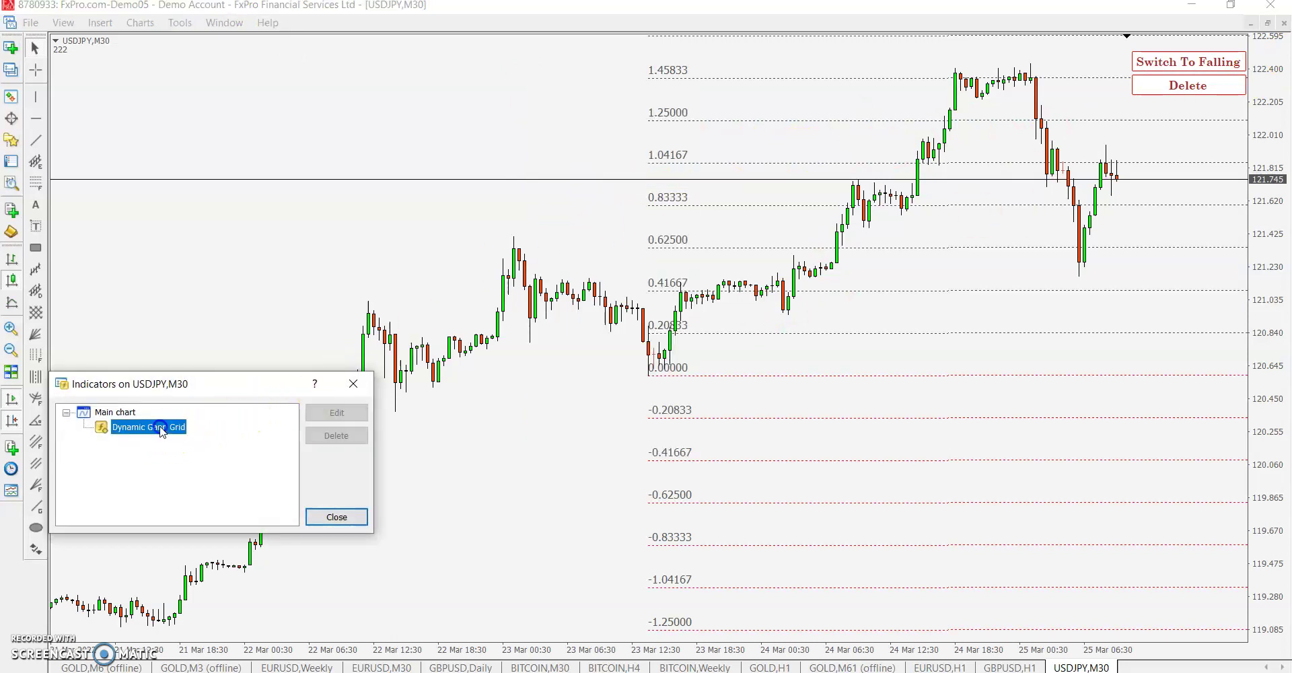
{"action": "left_click", "coordinate": [431, 213]}
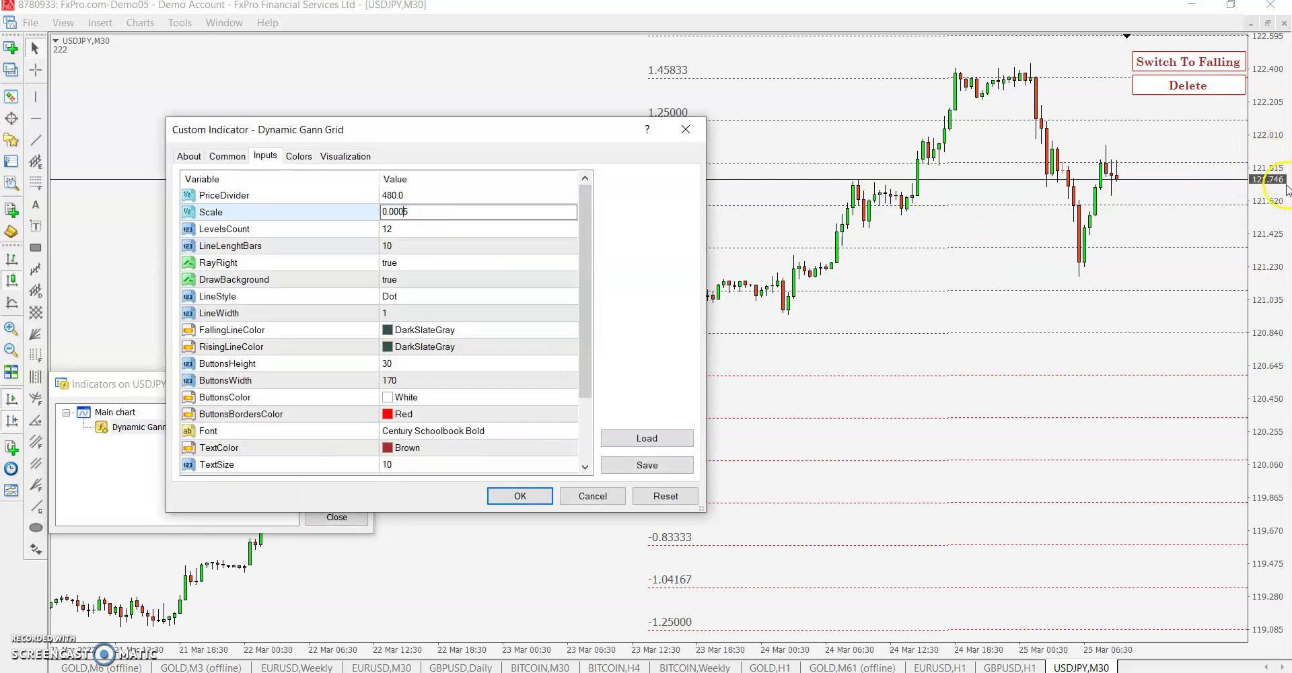
{"action": "left_click", "coordinate": [521, 495]}
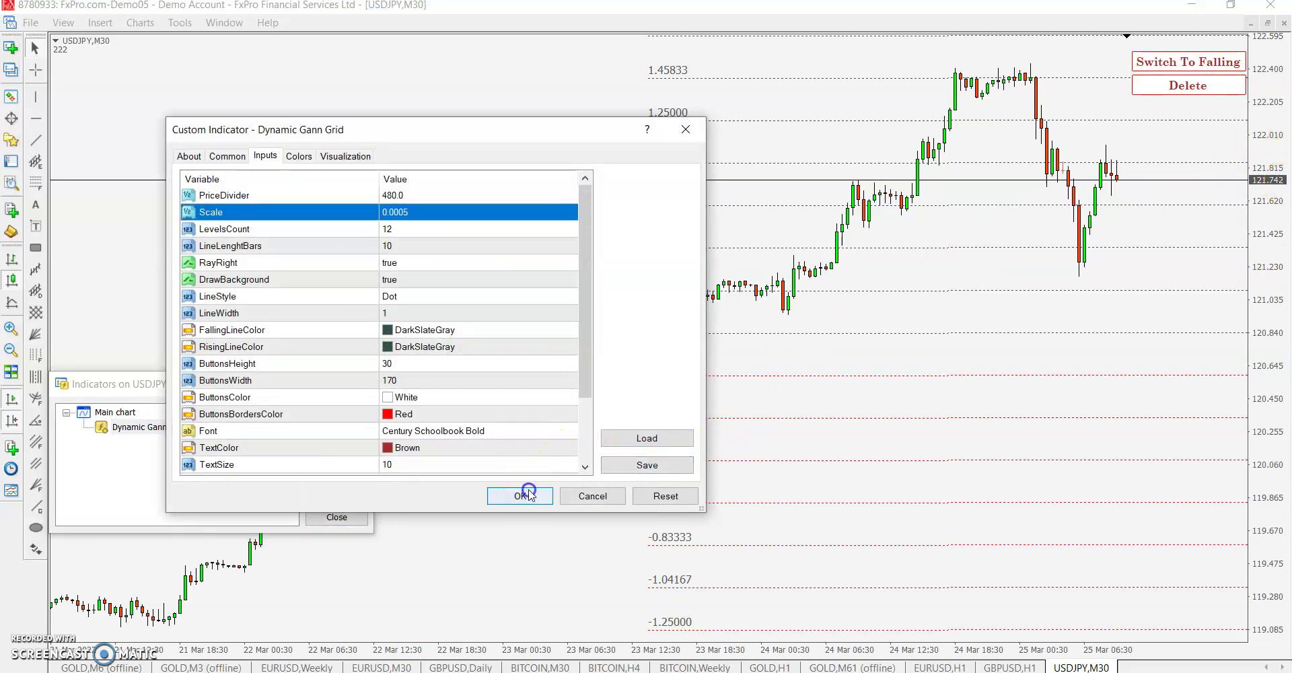
{"action": "left_click", "coordinate": [336, 517]}
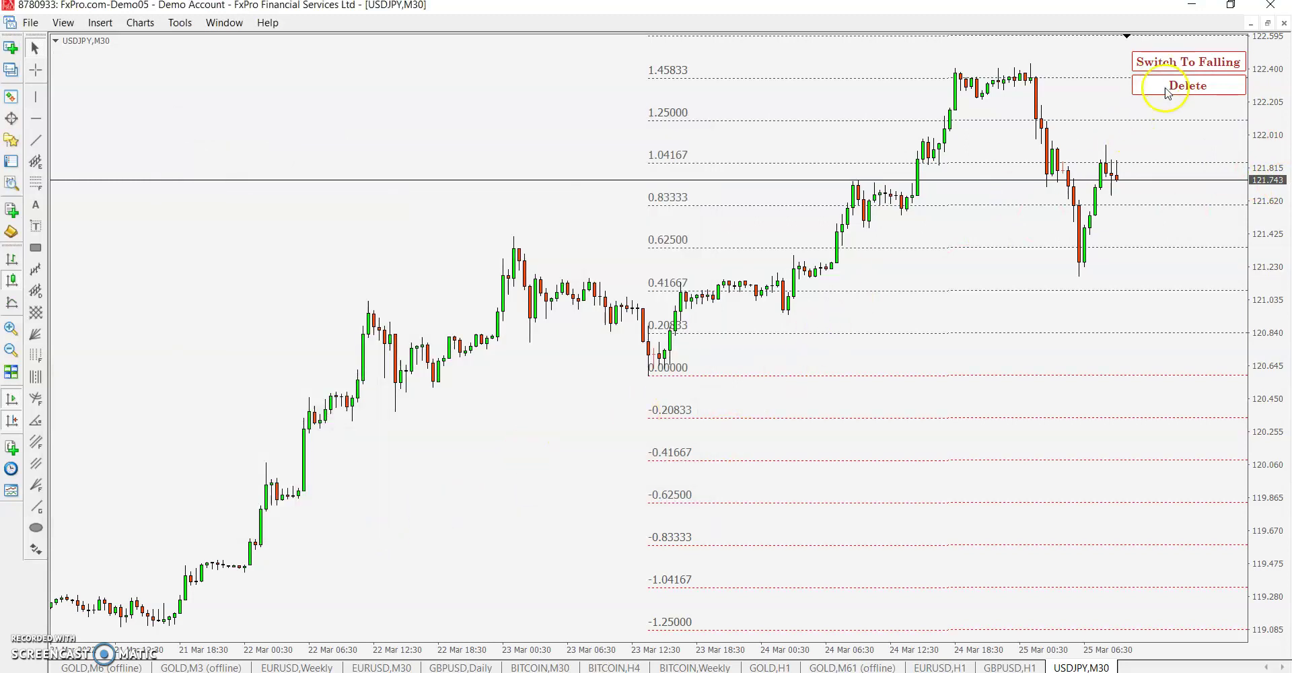
{"action": "left_click", "coordinate": [1188, 85]}
{"action": "left_click", "coordinate": [648, 353]}
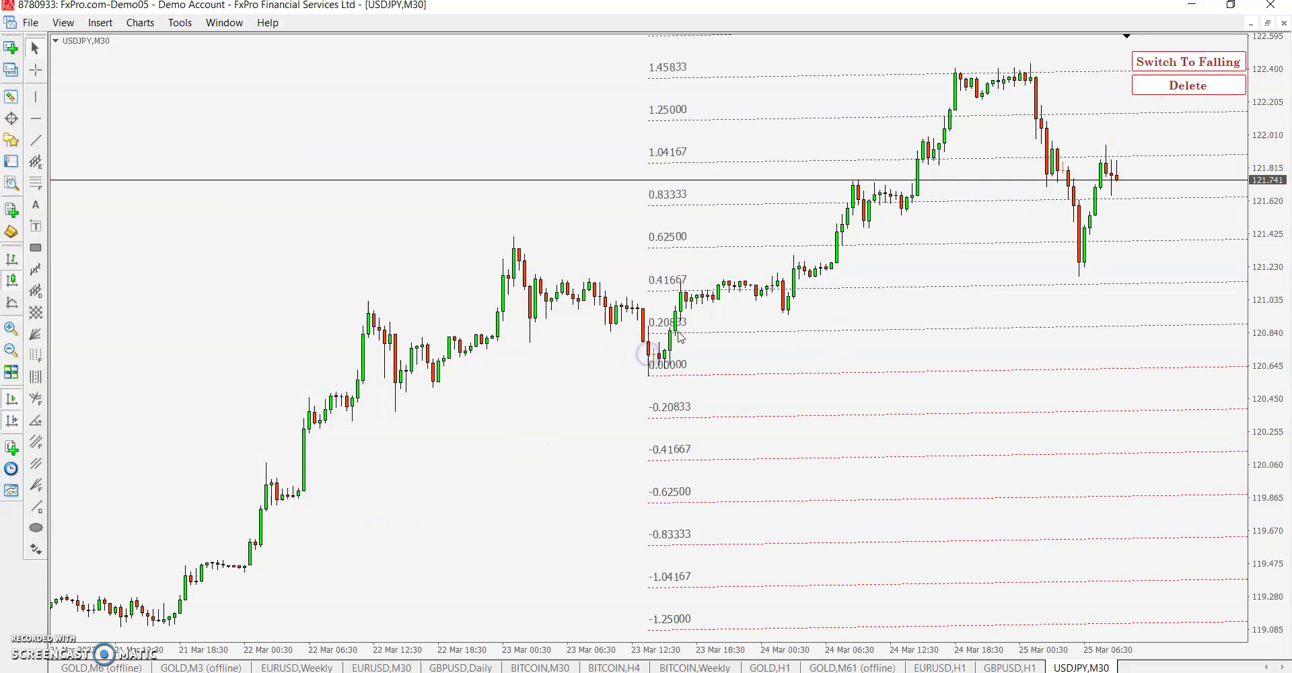
Set the indicator's Scale to 0.005 and replot the rising grid from the 23 March low.
{"action": "right_click", "coordinate": [531, 171]}
{"action": "left_click", "coordinate": [581, 266]}
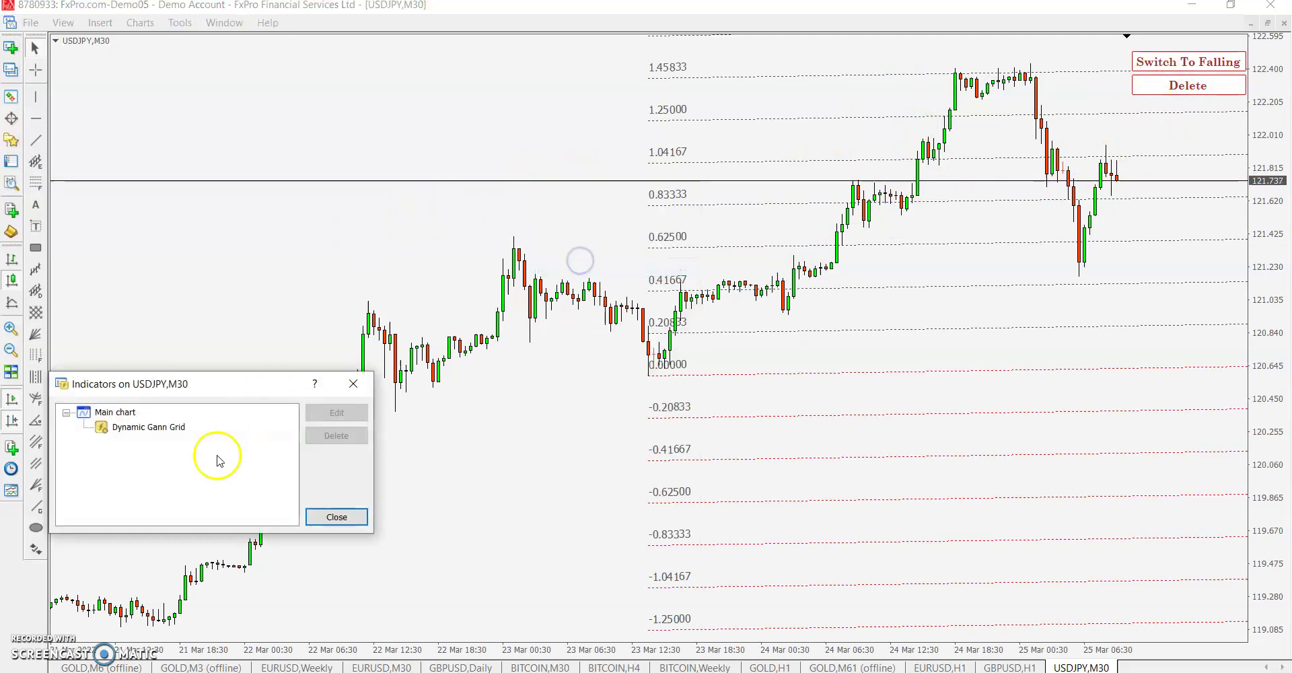
{"action": "double_click", "coordinate": [142, 428]}
{"action": "double_click", "coordinate": [443, 214]}
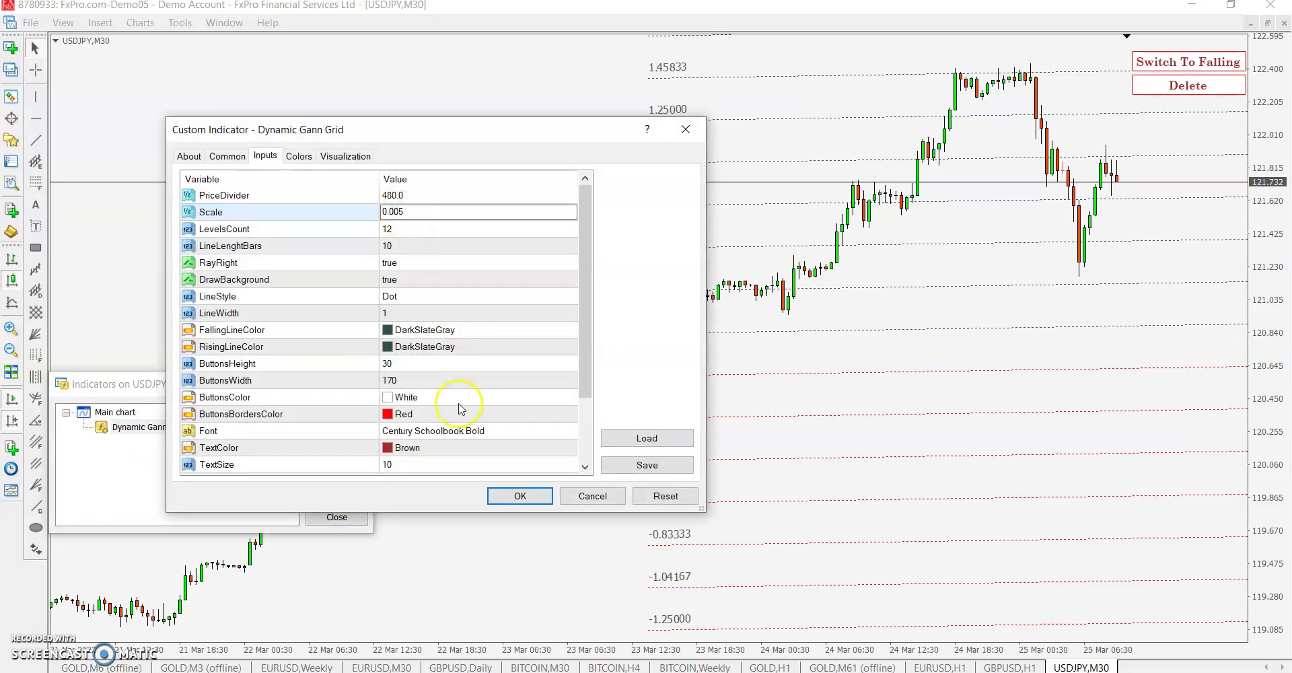
{"action": "left_click", "coordinate": [520, 496]}
{"action": "left_click", "coordinate": [353, 519]}
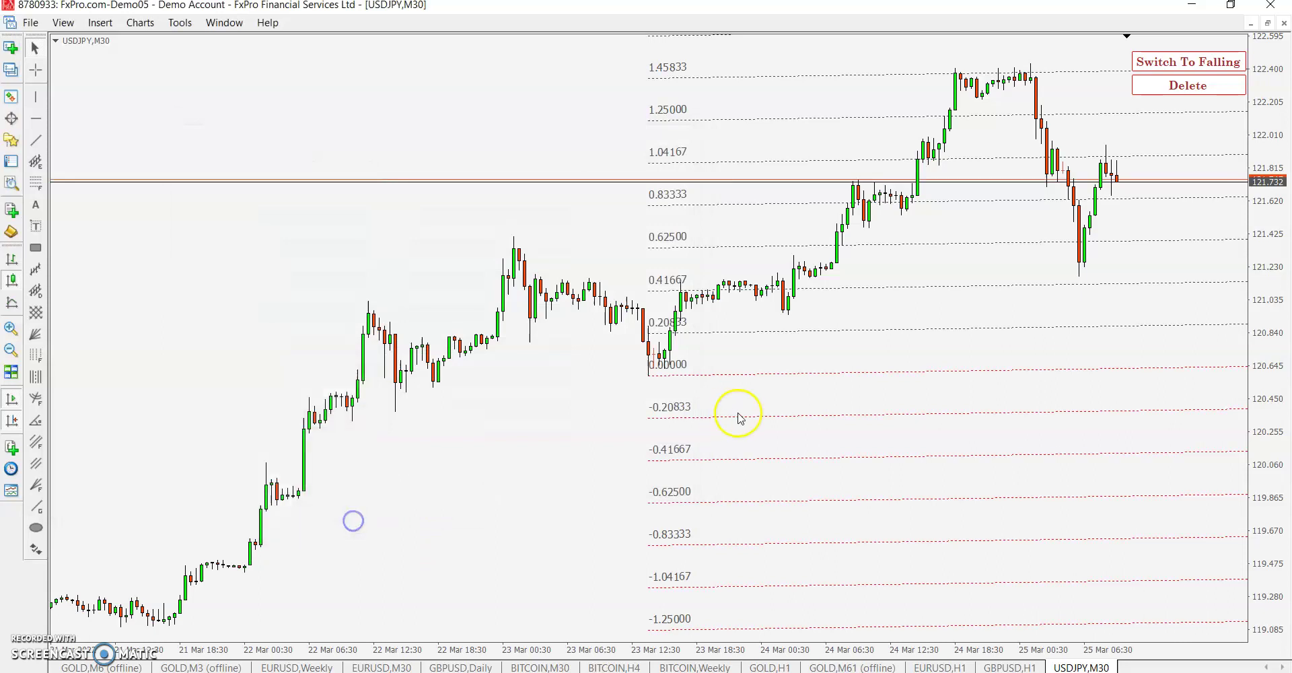
{"action": "left_click", "coordinate": [650, 351]}
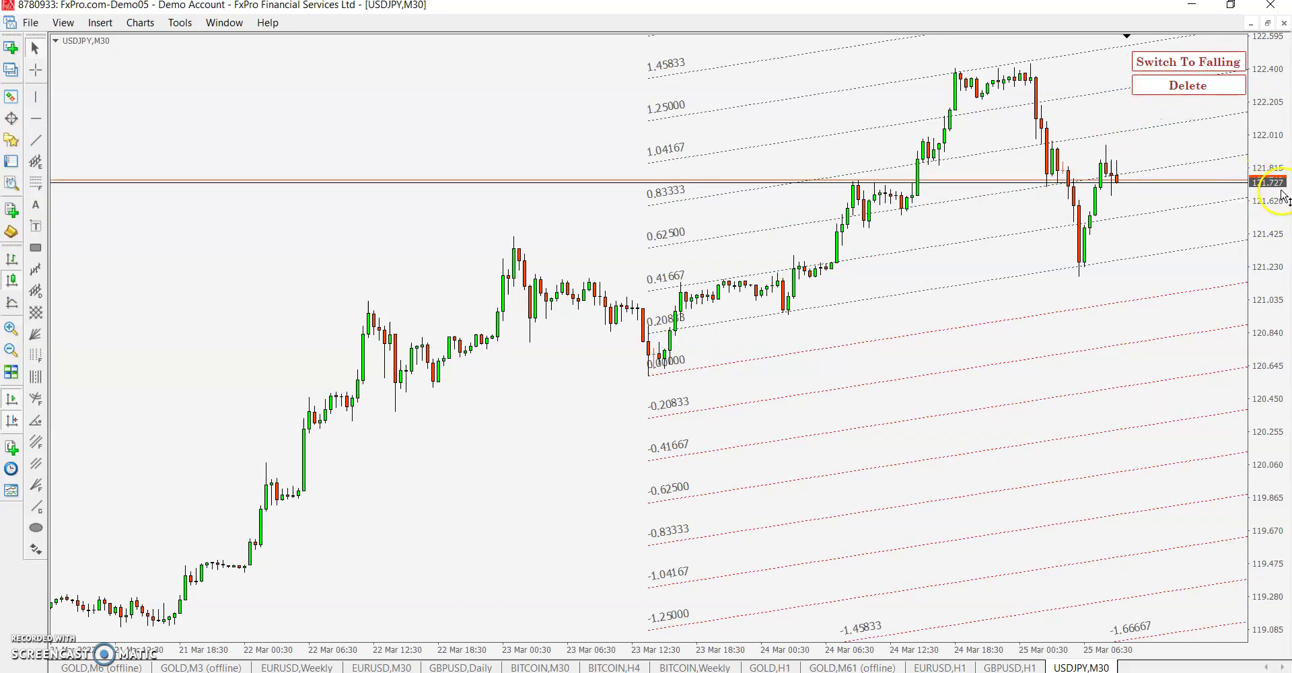
Set the indicator's Scale to 0.01 and replace the existing grid with a rising one from the 21 March low.
{"action": "right_click", "coordinate": [312, 202]}
{"action": "left_click", "coordinate": [374, 297]}
{"action": "double_click", "coordinate": [144, 427]}
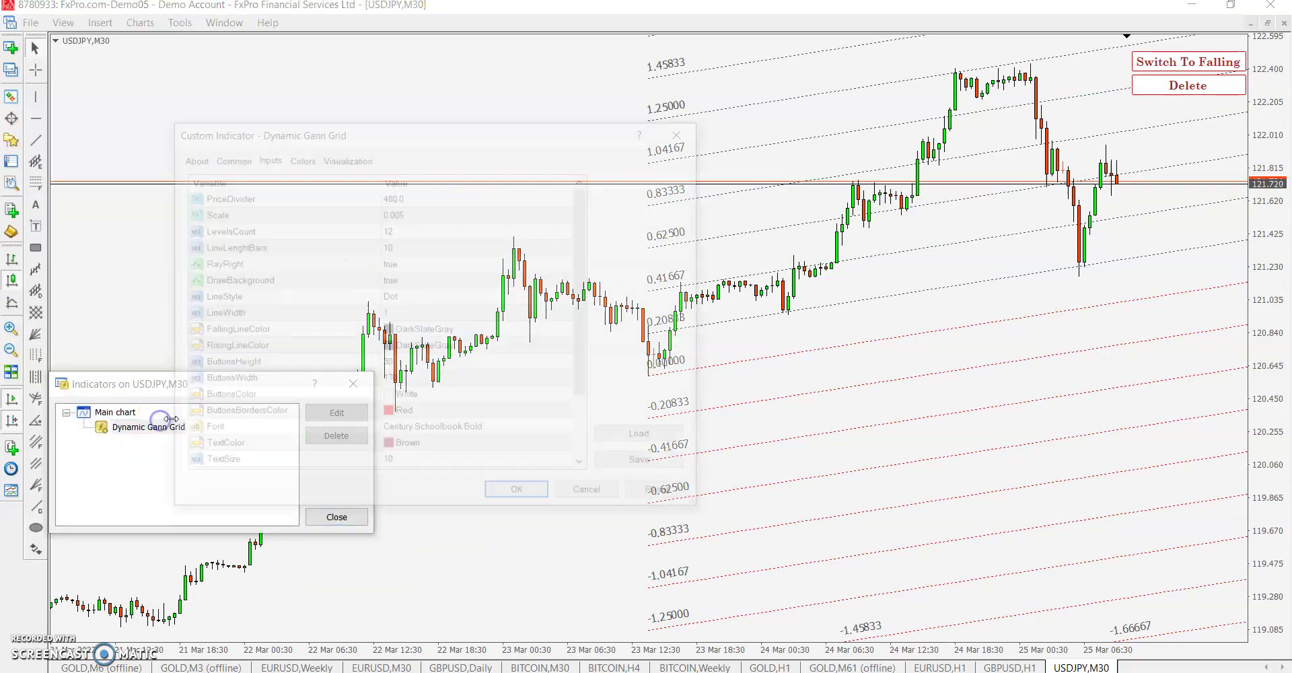
{"action": "double_click", "coordinate": [430, 211]}
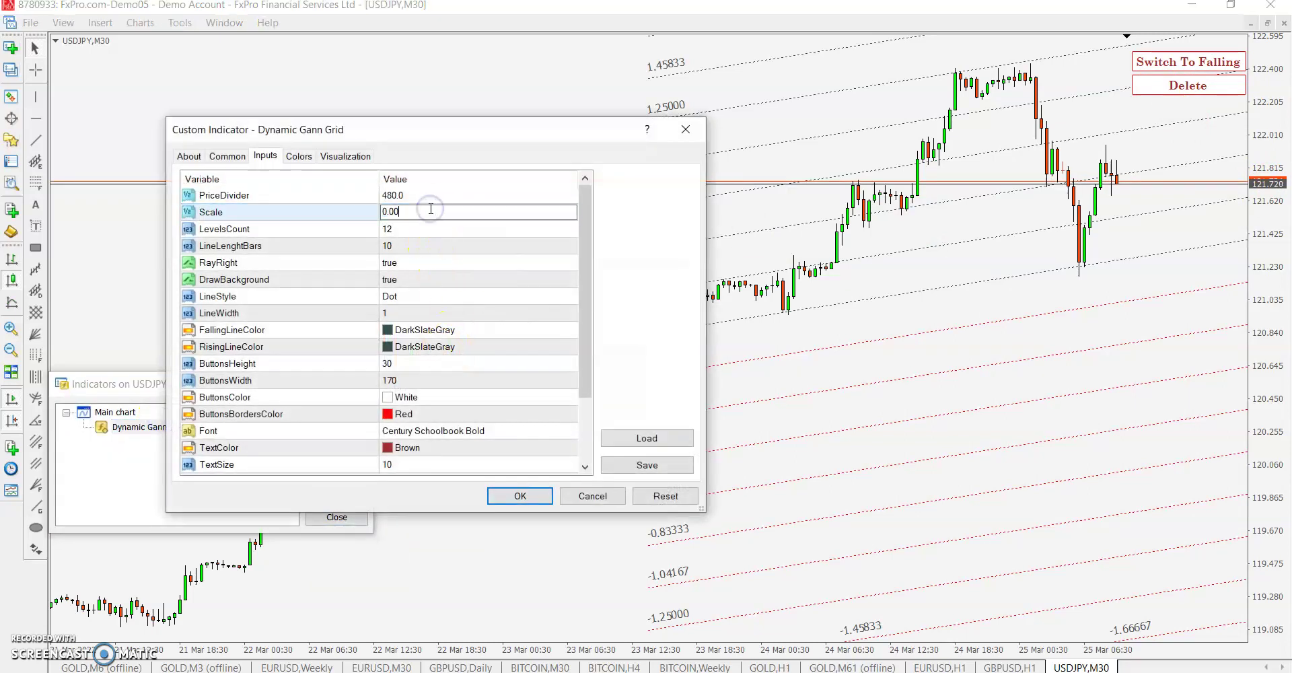
{"action": "type", "text": "0.01"}
{"action": "left_click", "coordinate": [520, 495]}
{"action": "left_click", "coordinate": [337, 515]}
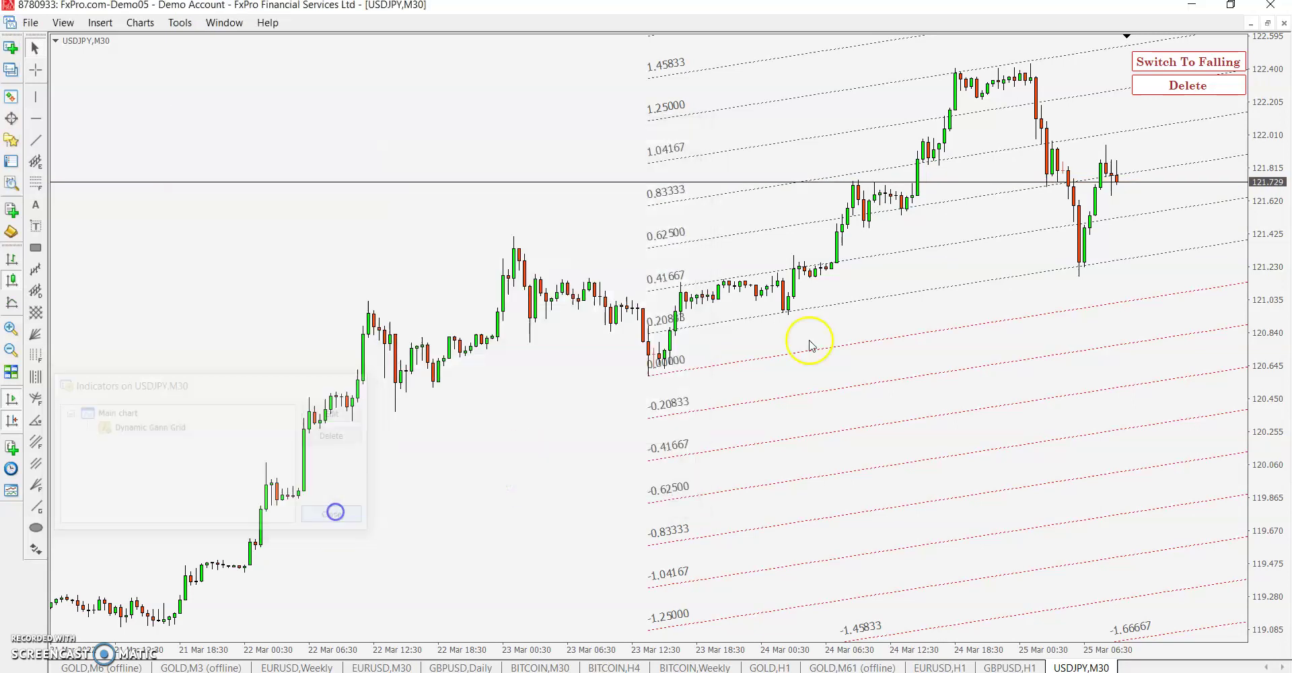
{"action": "left_click", "coordinate": [1155, 85]}
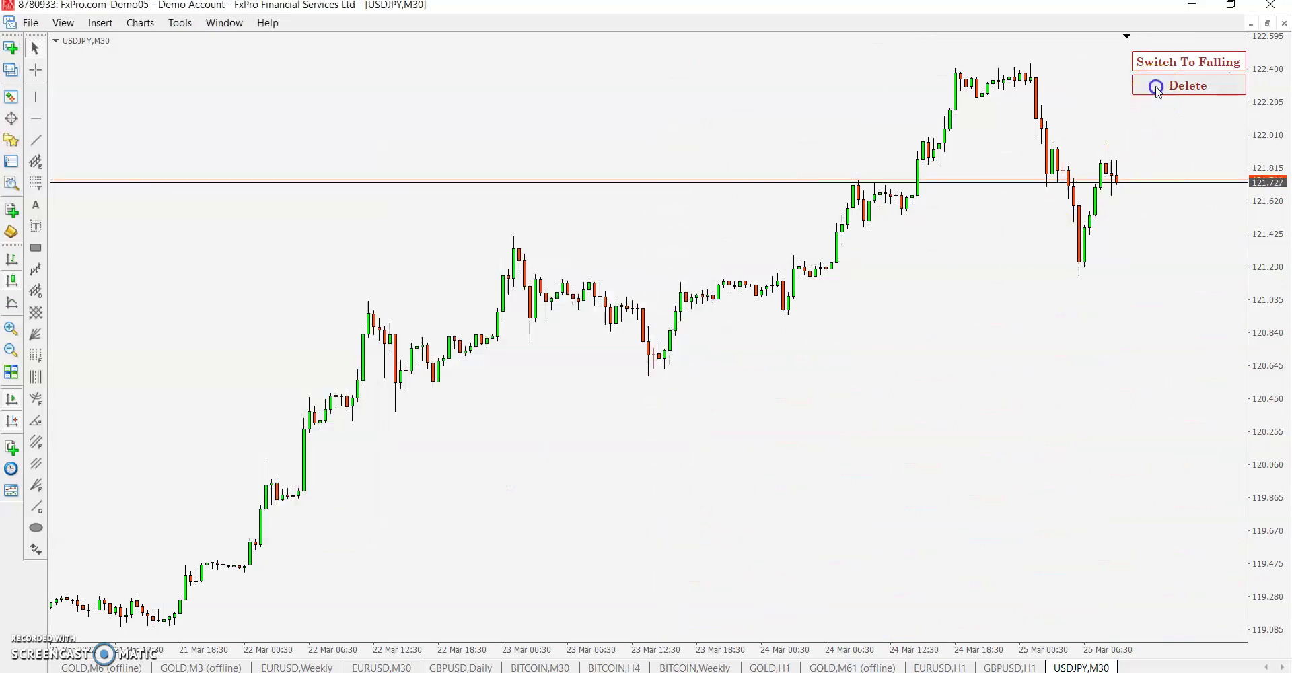
{"action": "left_click", "coordinate": [154, 619]}
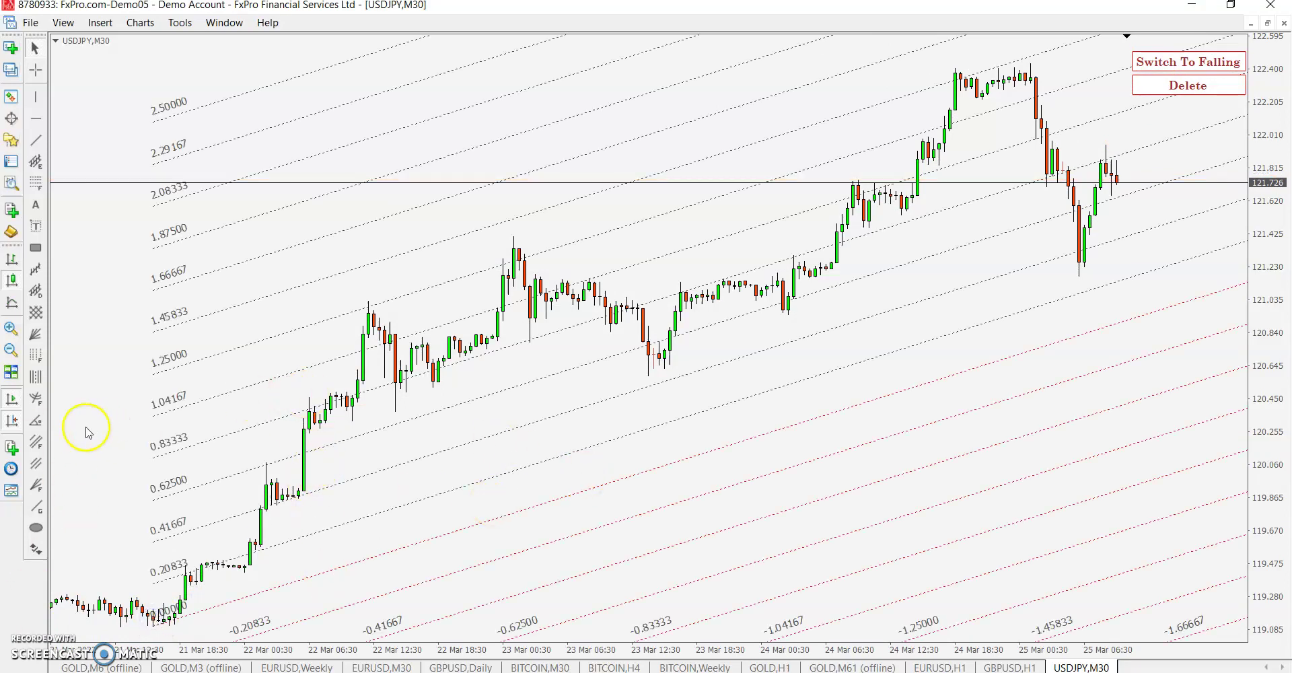
Switch the indicator to falling mode and overlay a falling grid from the 24 March swing high.
{"action": "scroll", "coordinate": [231, 407], "scroll_direction": "down", "scroll_amount": 10}
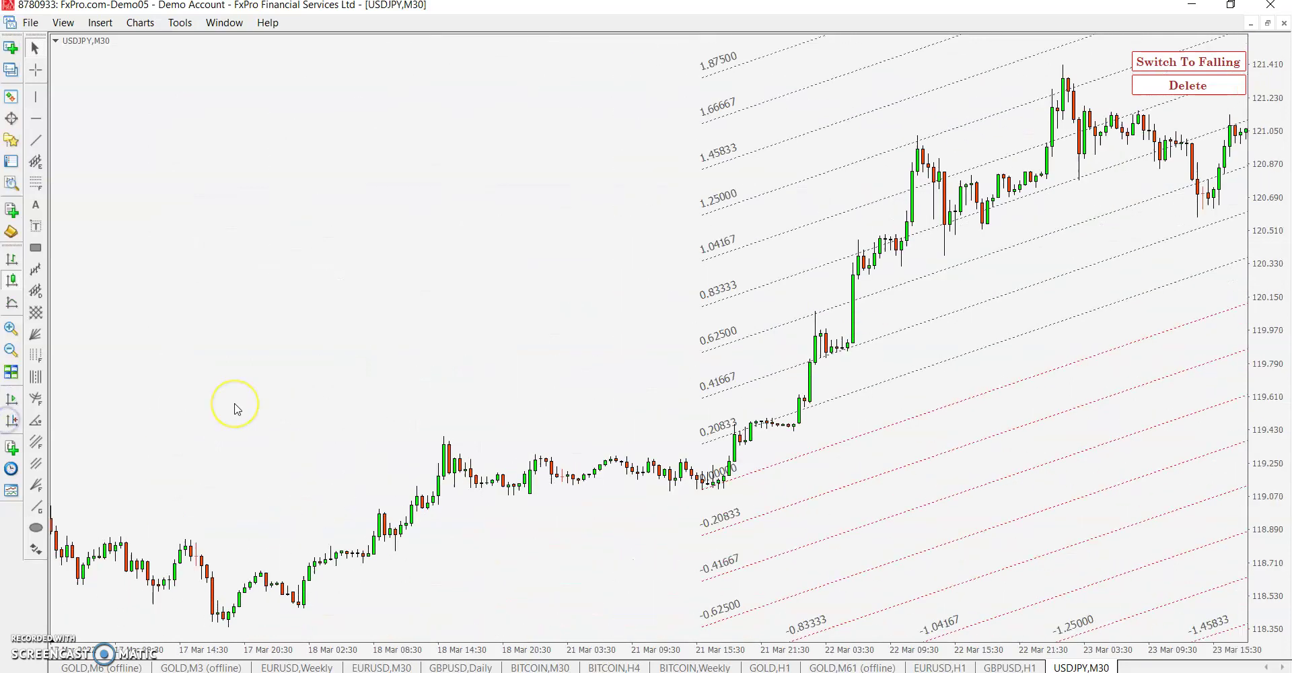
{"action": "scroll", "coordinate": [236, 409], "scroll_direction": "up", "scroll_amount": 10}
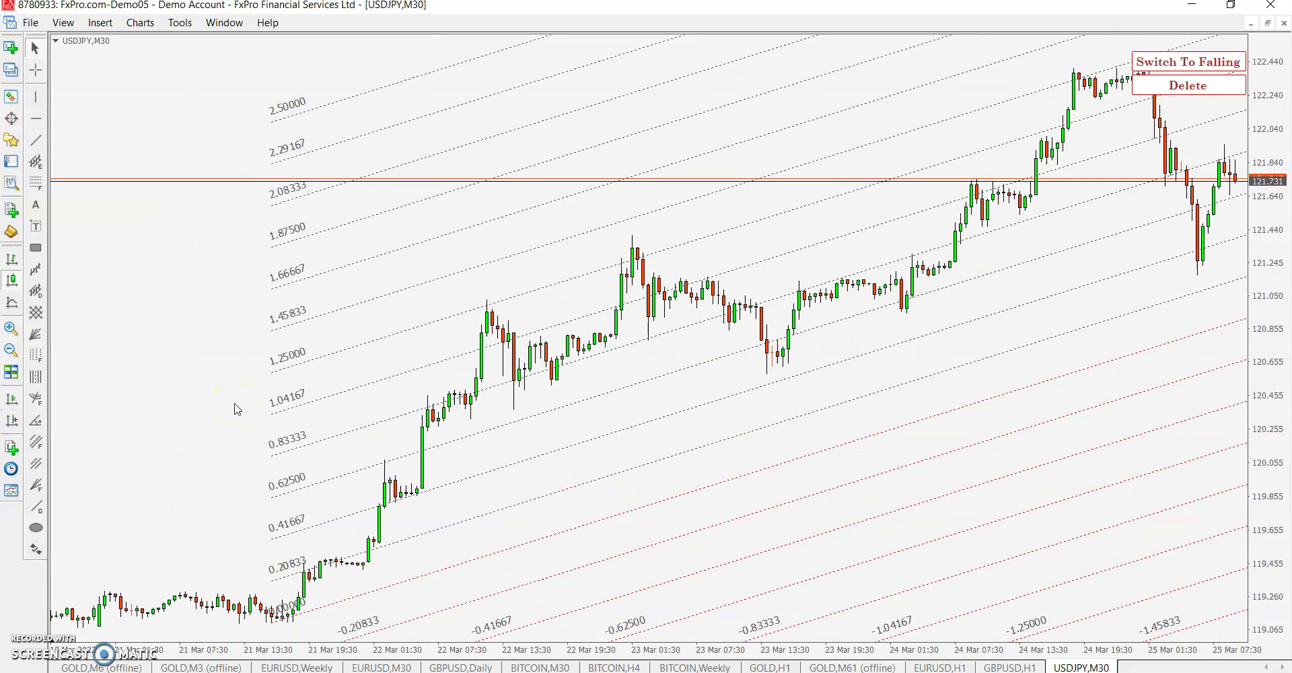
{"action": "left_click", "coordinate": [1201, 61]}
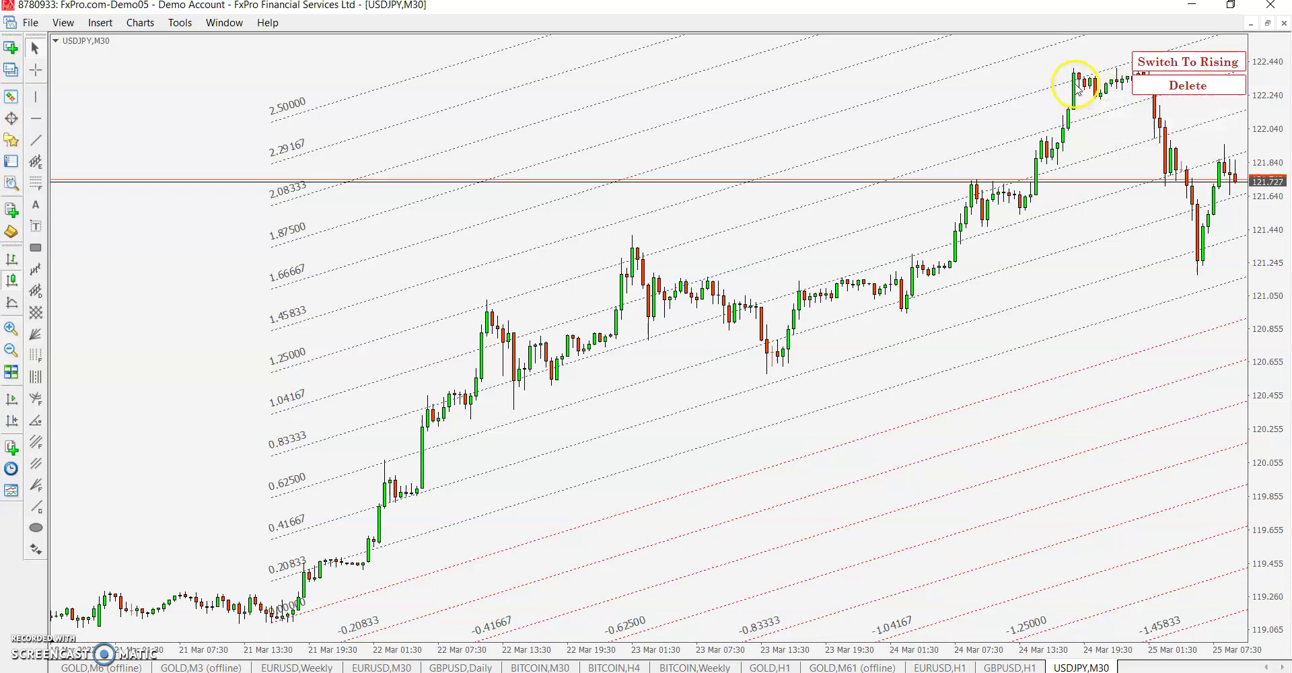
{"action": "left_click", "coordinate": [1075, 84]}
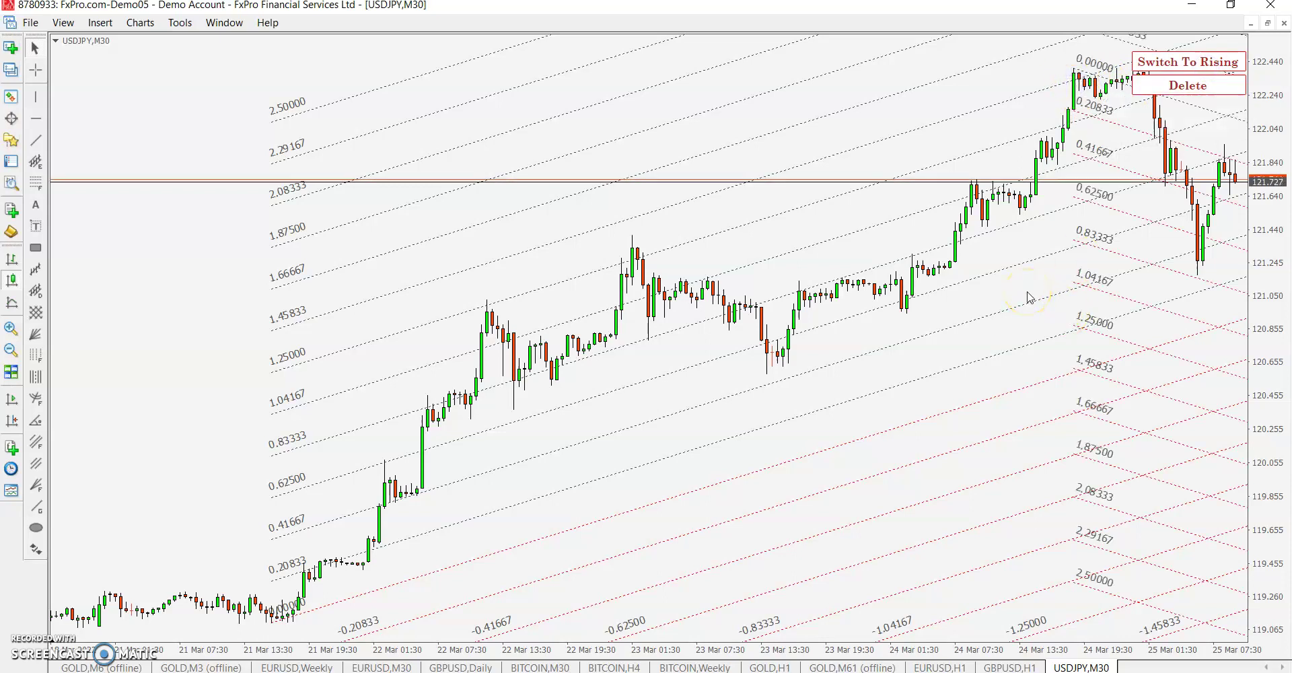
Try to plot a grid from the 4 March low with the indicator in falling mode.
{"action": "scroll", "coordinate": [259, 411], "scroll_direction": "down", "scroll_amount": 15}
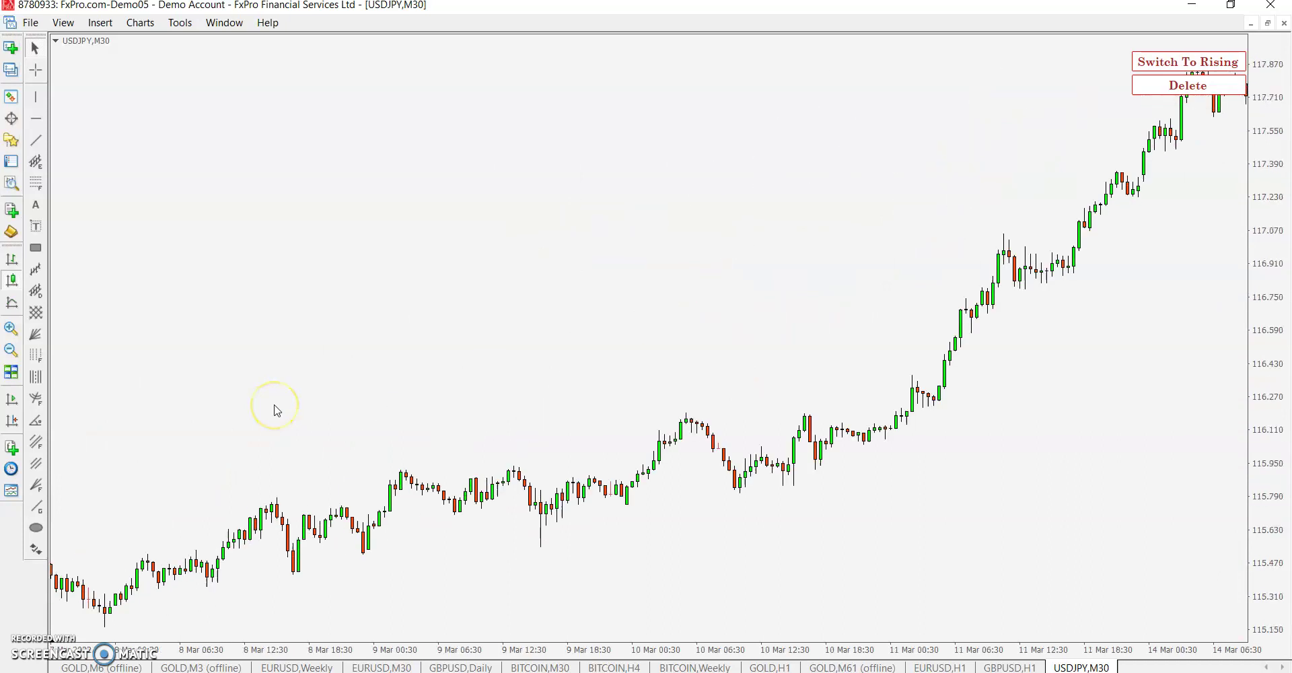
{"action": "scroll", "coordinate": [275, 411], "scroll_direction": "down", "scroll_amount": 3}
{"action": "left_click", "coordinate": [1171, 98]}
{"action": "left_click", "coordinate": [231, 611]}
{"action": "left_click", "coordinate": [621, 346]}
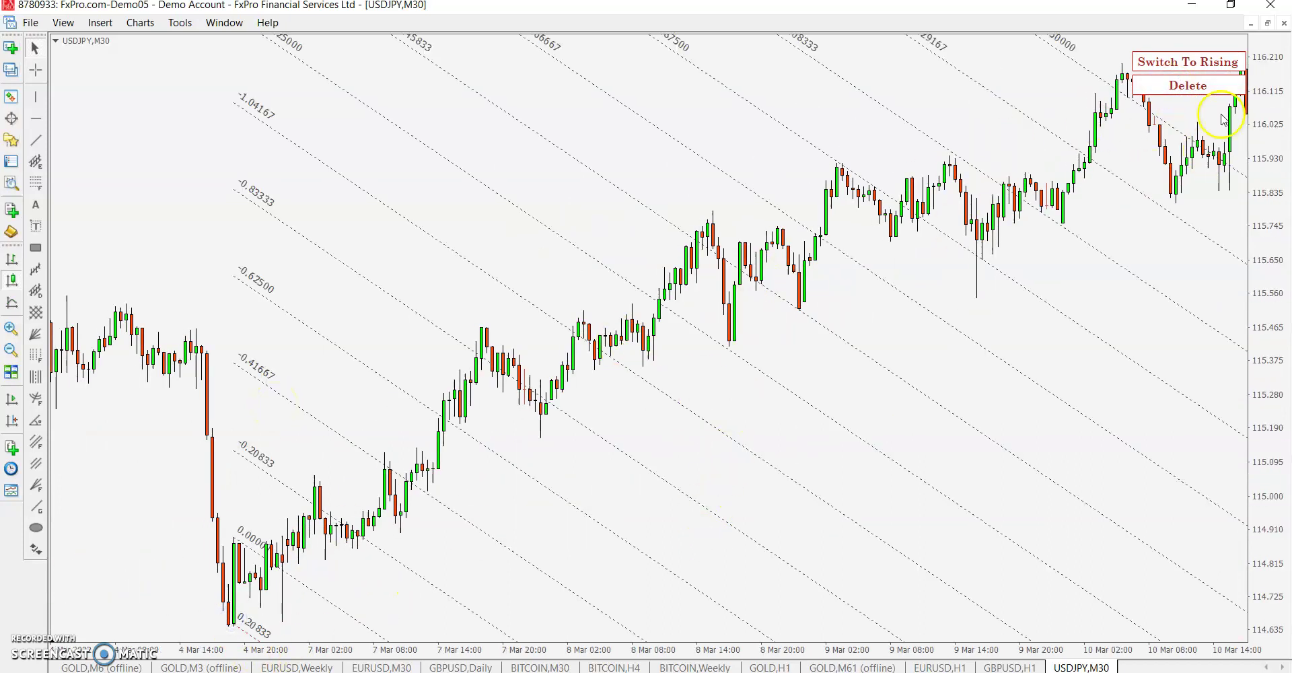
Delete the falling grid, switch the indicator to rising mode and plot a rising grid from the 4 March low.
{"action": "left_click", "coordinate": [1201, 87]}
{"action": "left_click", "coordinate": [1197, 64]}
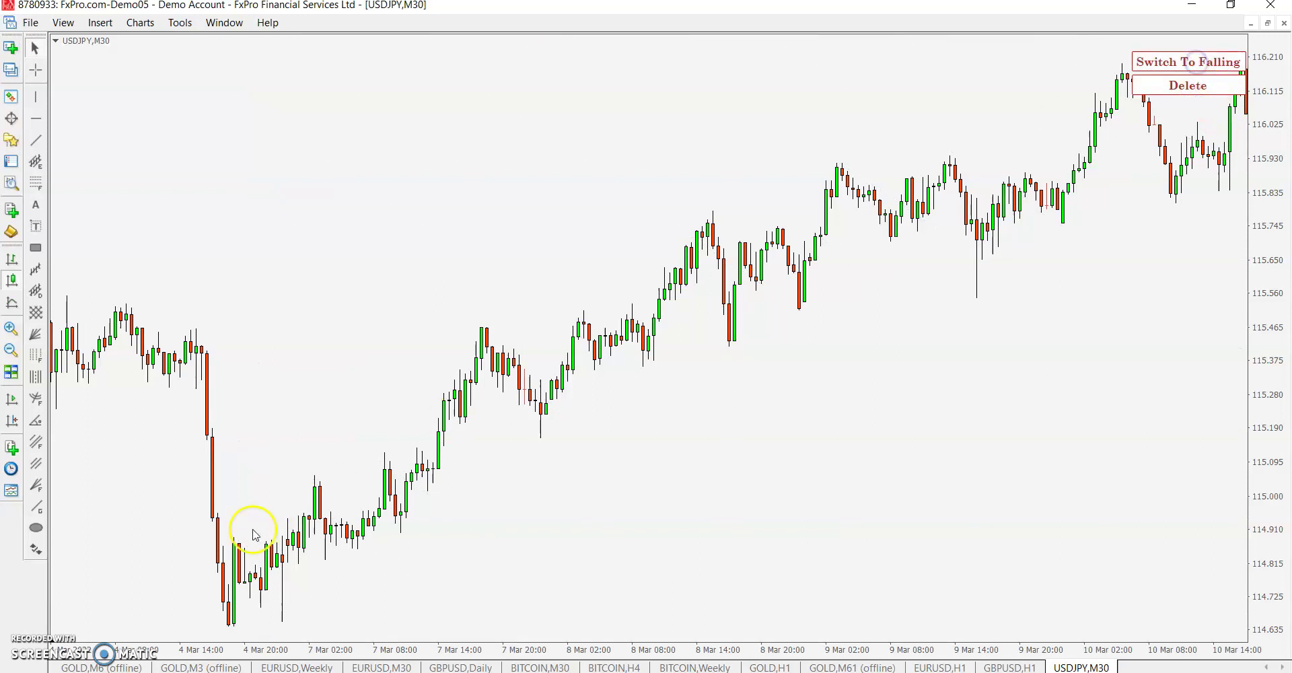
{"action": "left_click", "coordinate": [235, 616]}
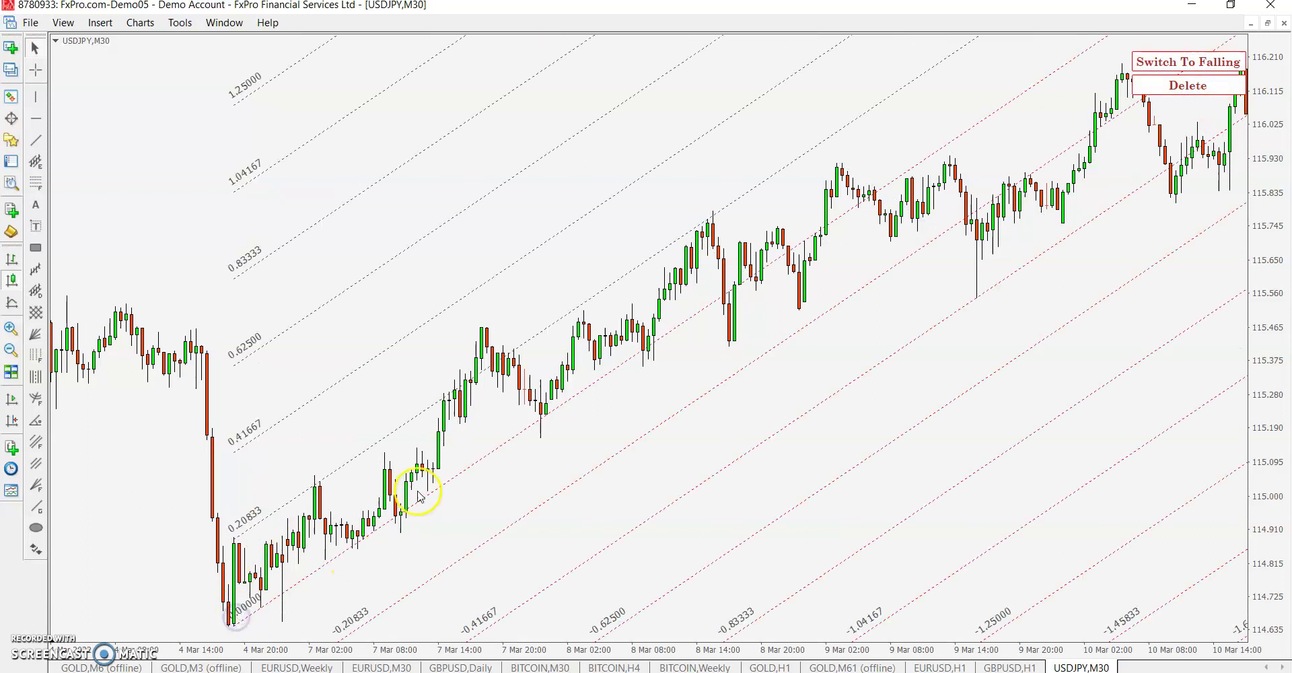
Switch the indicator to falling mode and overlay a falling grid from the 3 March swing high.
{"action": "scroll", "coordinate": [352, 453], "scroll_direction": "up", "scroll_amount": 3}
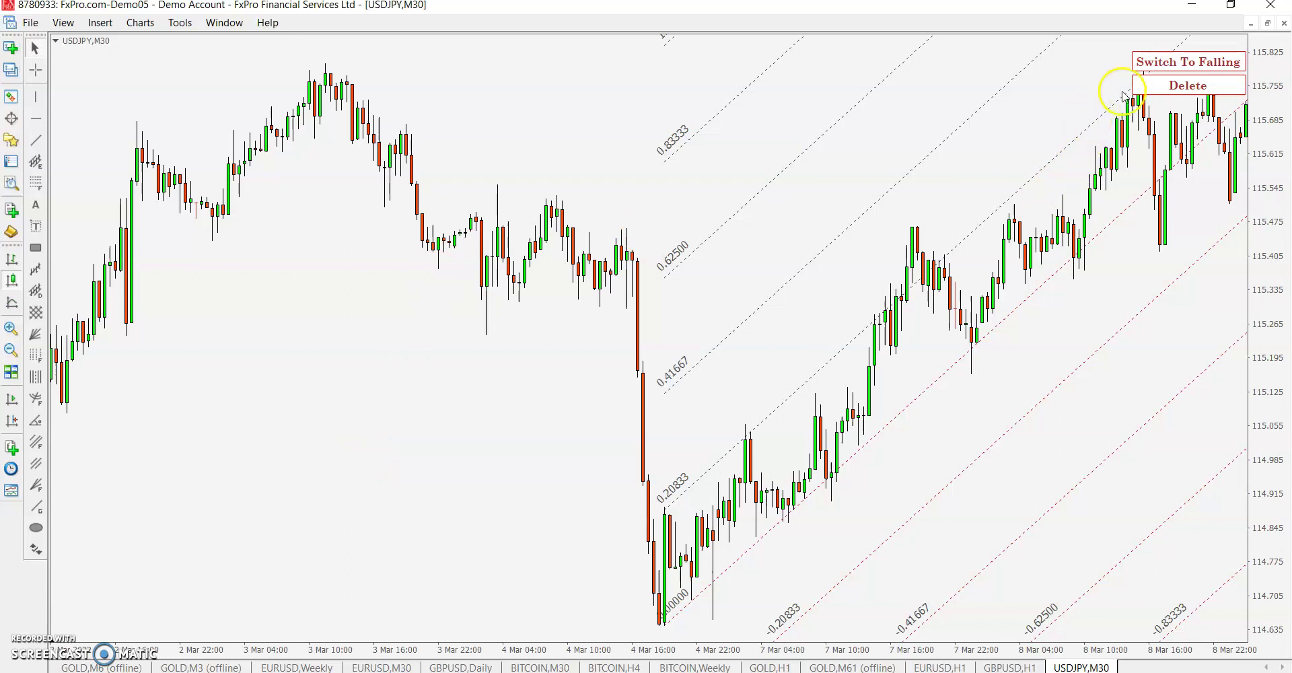
{"action": "left_click", "coordinate": [1142, 67]}
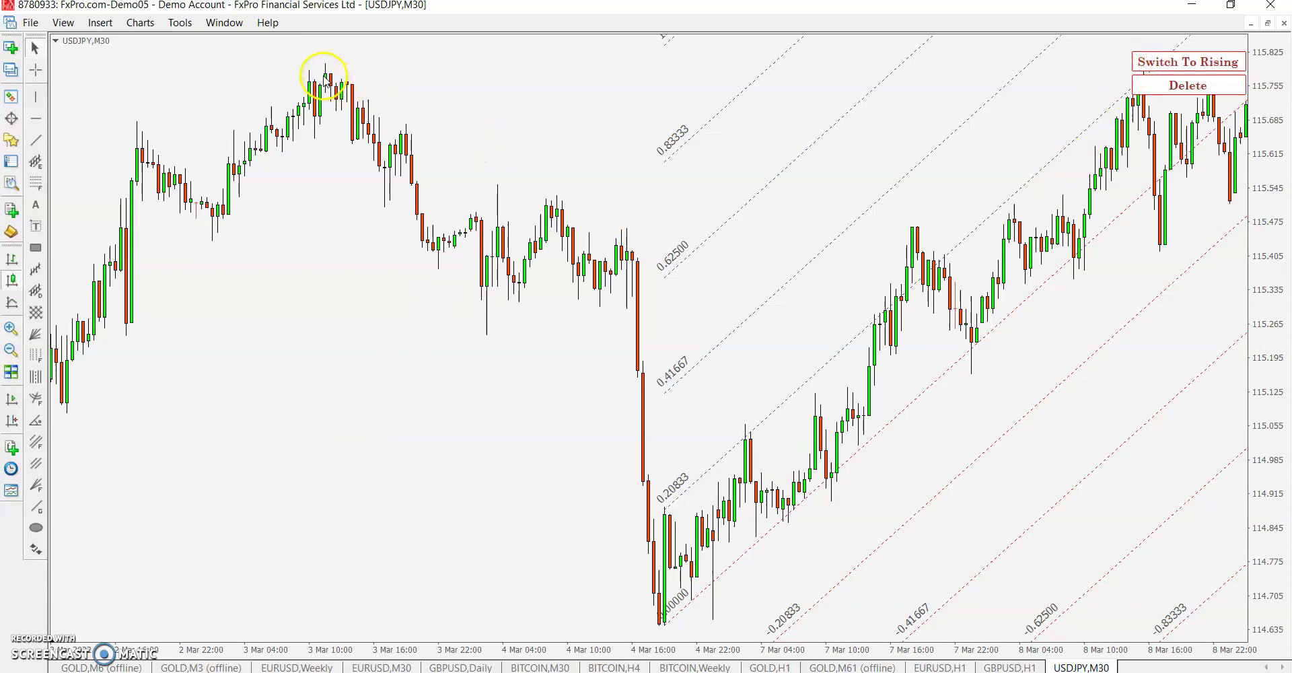
{"action": "scroll", "coordinate": [839, 461], "scroll_direction": "down", "scroll_amount": 3}
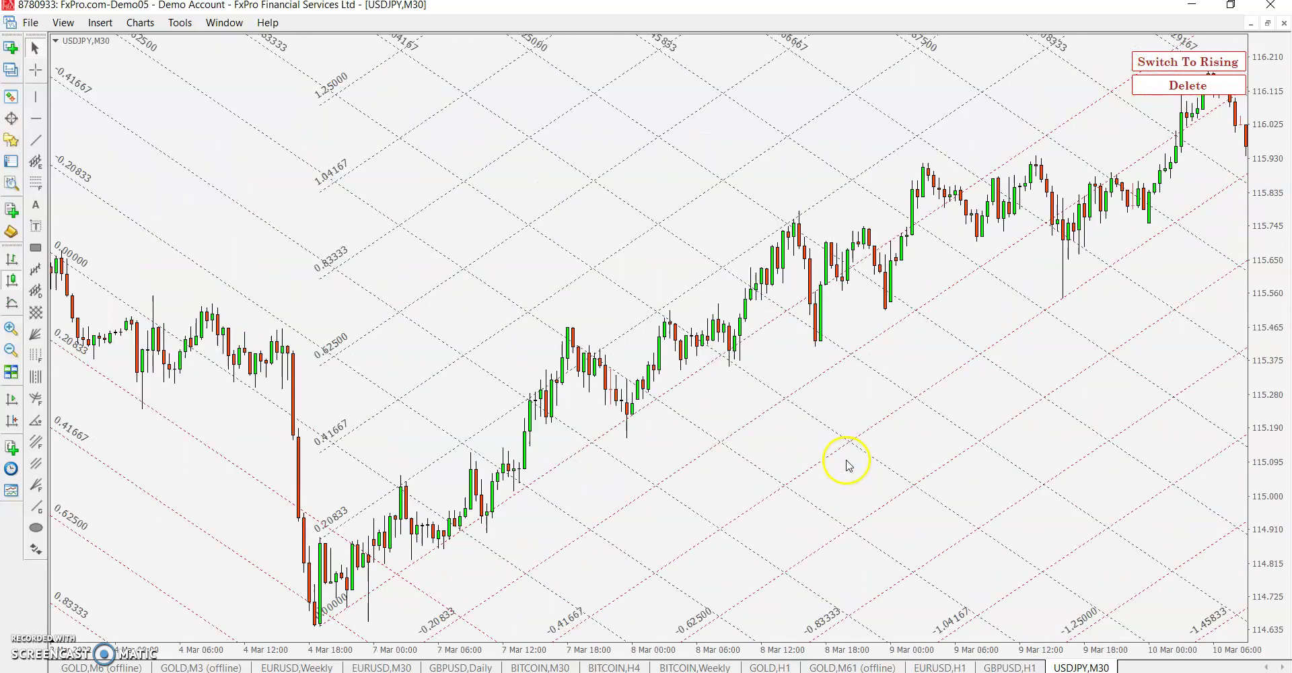
{"action": "middle_click", "coordinate": [792, 243]}
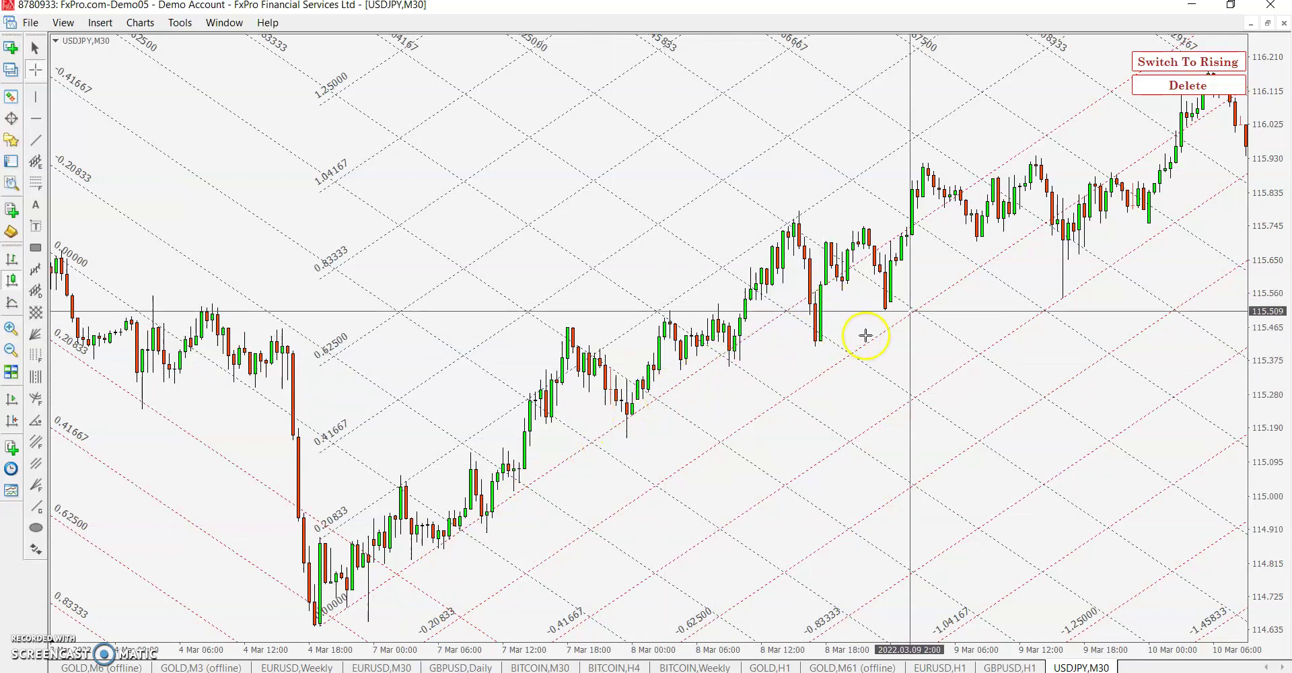
{"action": "left_click", "coordinate": [433, 607]}
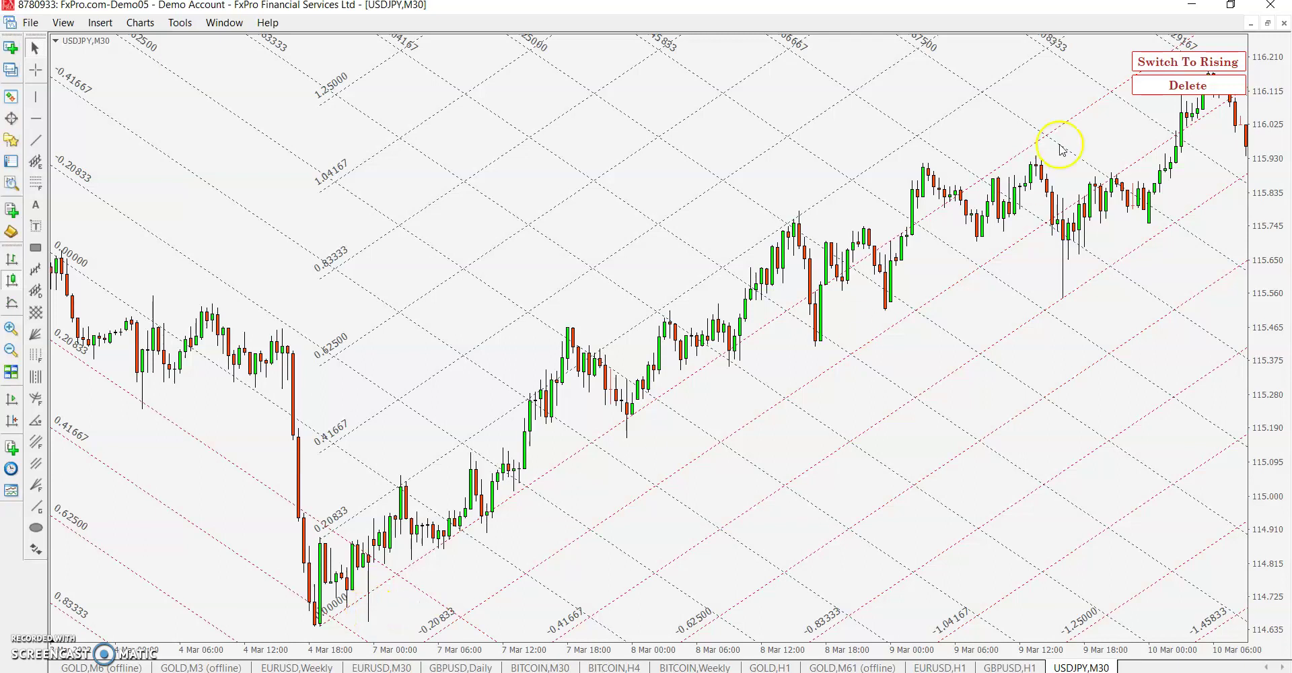
Switch the indicator to rising mode and plot additional rising grids from the late 4 March low and the 9 March low.
{"action": "left_click", "coordinate": [1168, 68]}
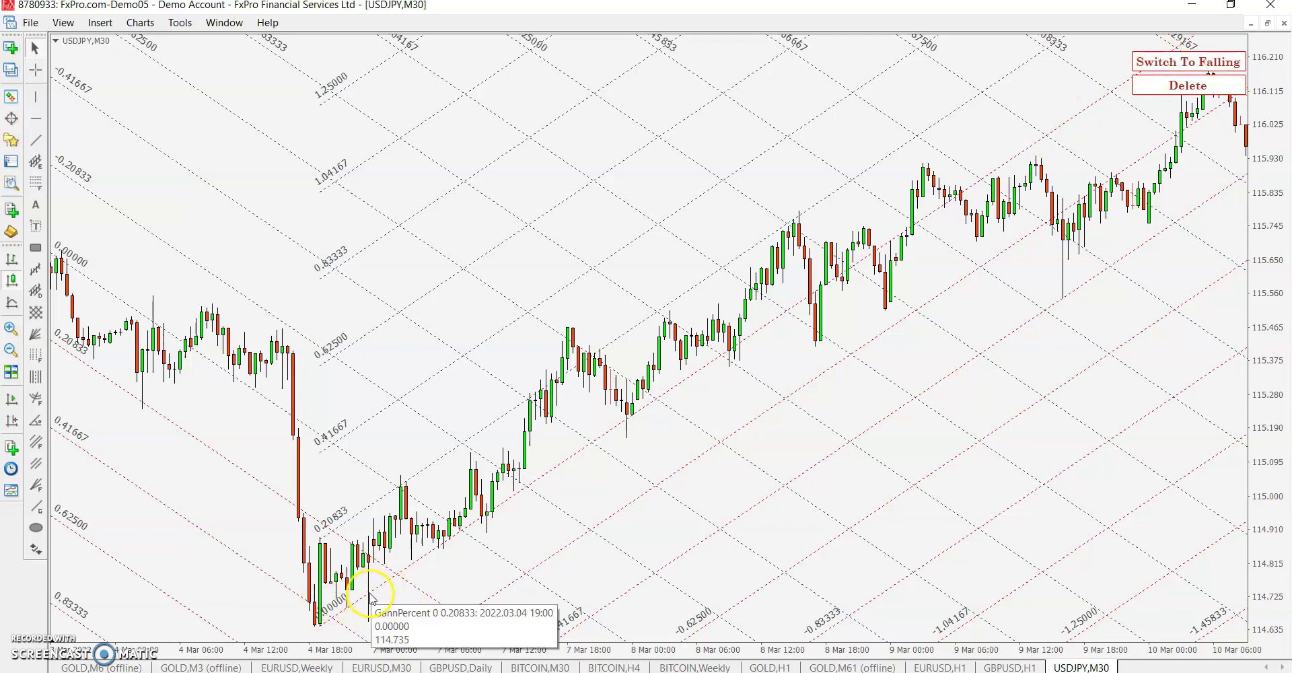
{"action": "left_click", "coordinate": [369, 595]}
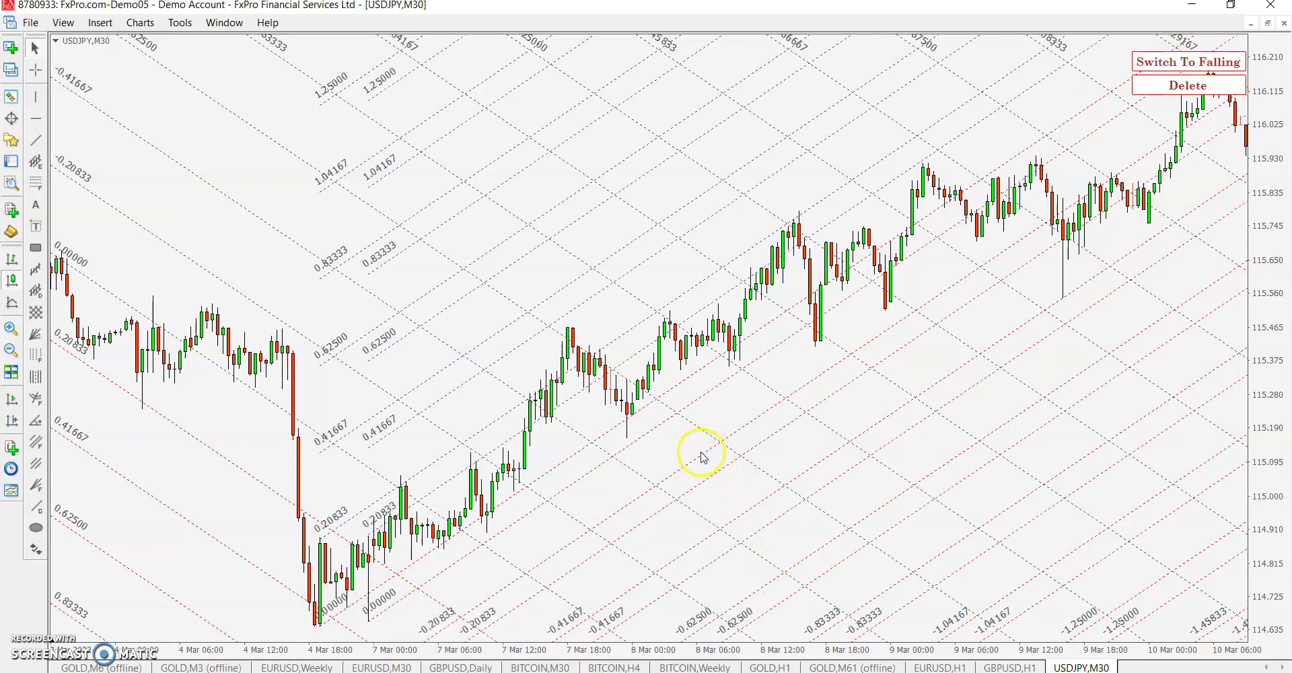
{"action": "scroll", "coordinate": [911, 337], "scroll_direction": "down", "scroll_amount": 3}
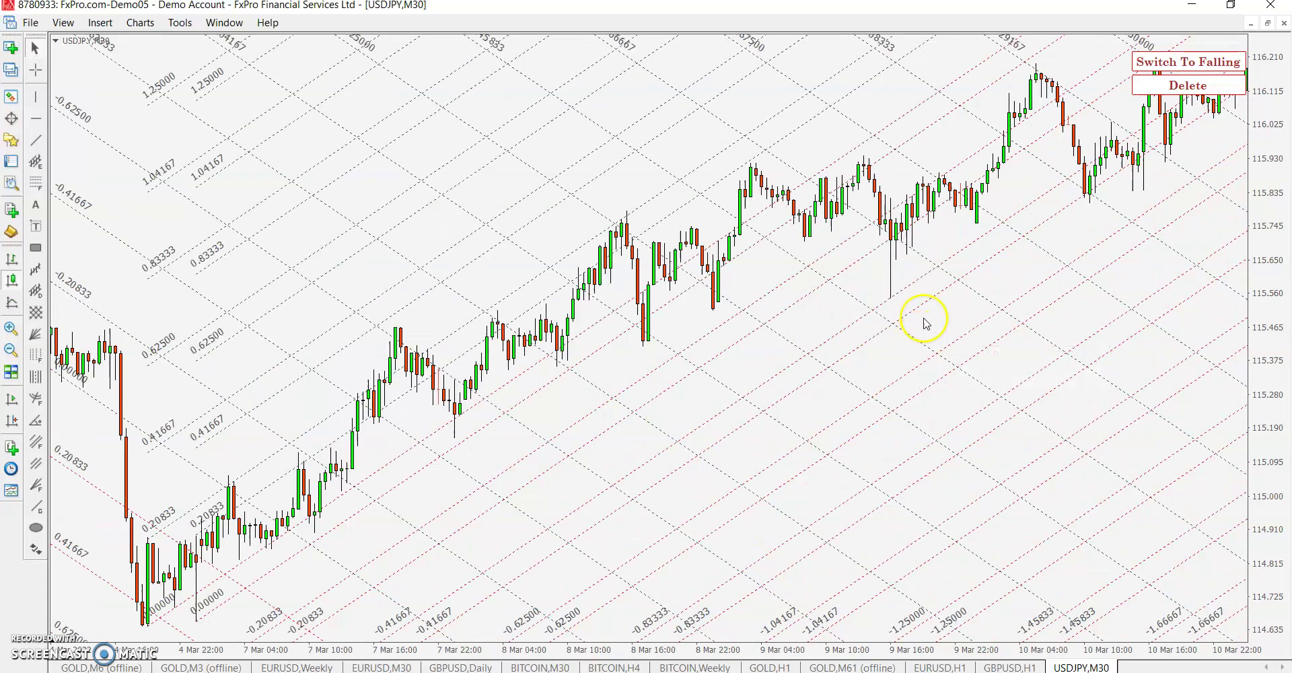
{"action": "scroll", "coordinate": [895, 306], "scroll_direction": "down", "scroll_amount": 3}
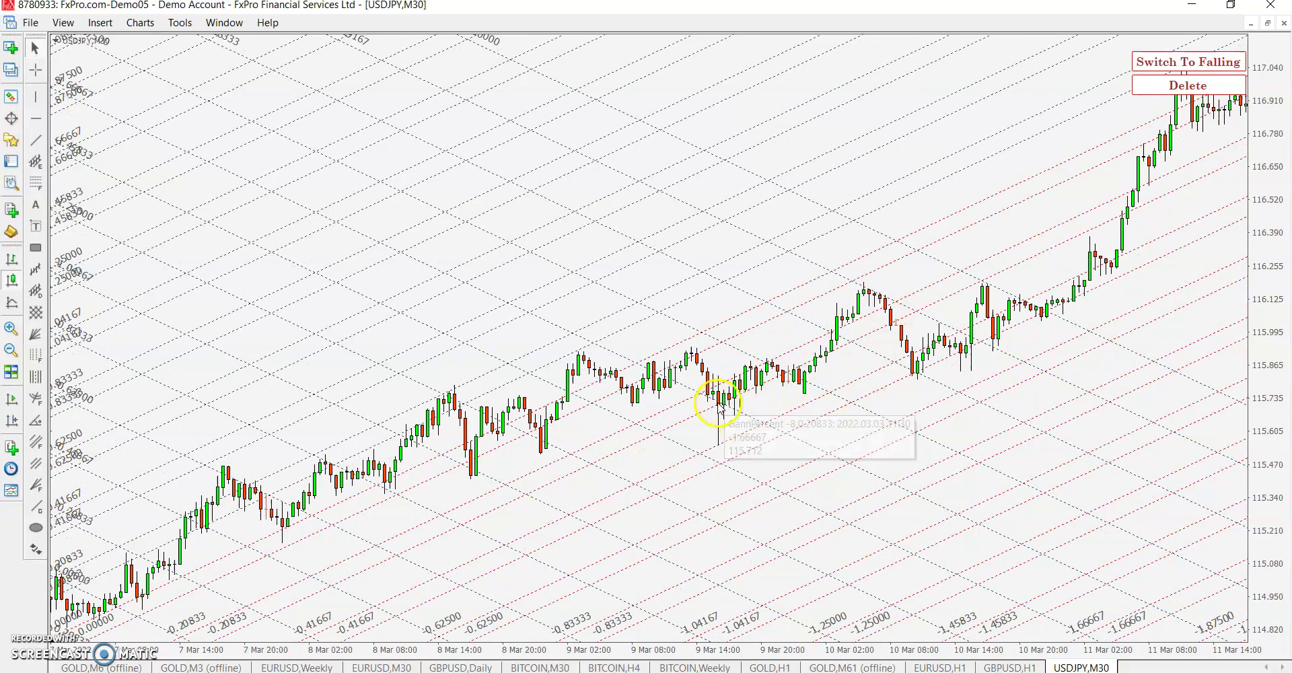
{"action": "left_click", "coordinate": [730, 408]}
{"action": "scroll", "coordinate": [902, 308], "scroll_direction": "down", "scroll_amount": 3}
{"action": "scroll", "coordinate": [924, 319], "scroll_direction": "down", "scroll_amount": 3}
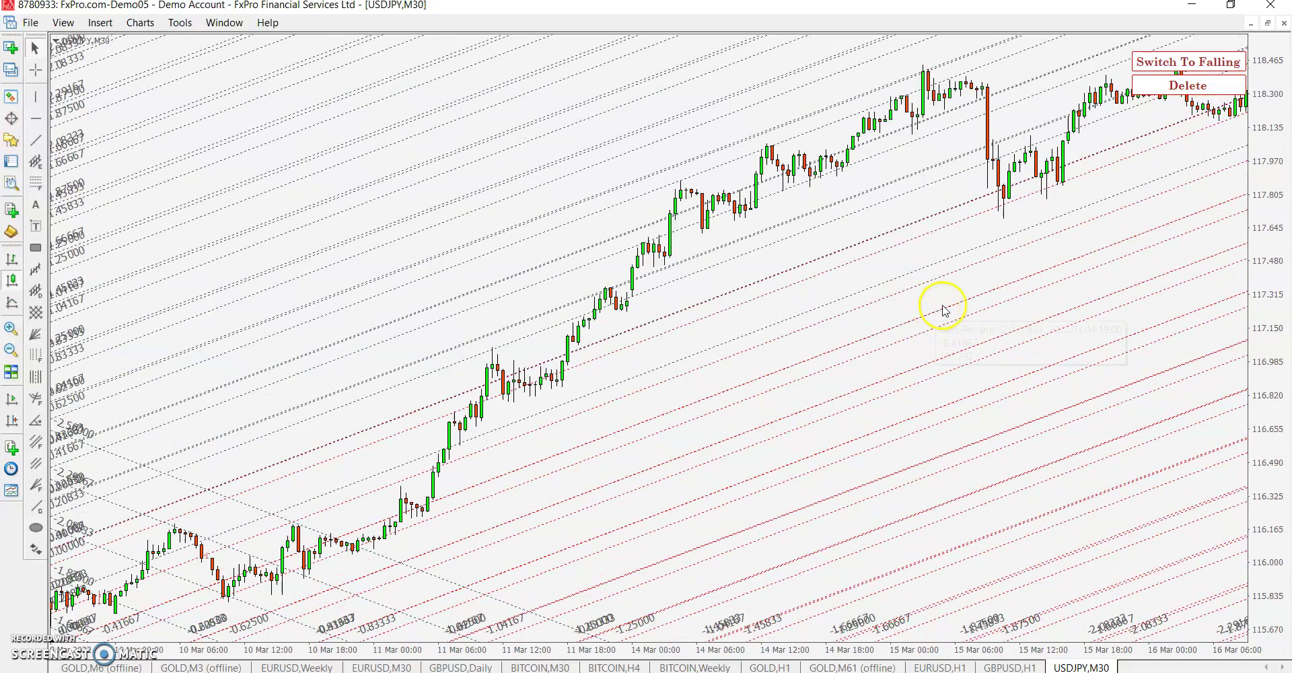
Delete all grids from the USDJPY chart and go to the most recent bars.
{"action": "left_click", "coordinate": [1185, 85]}
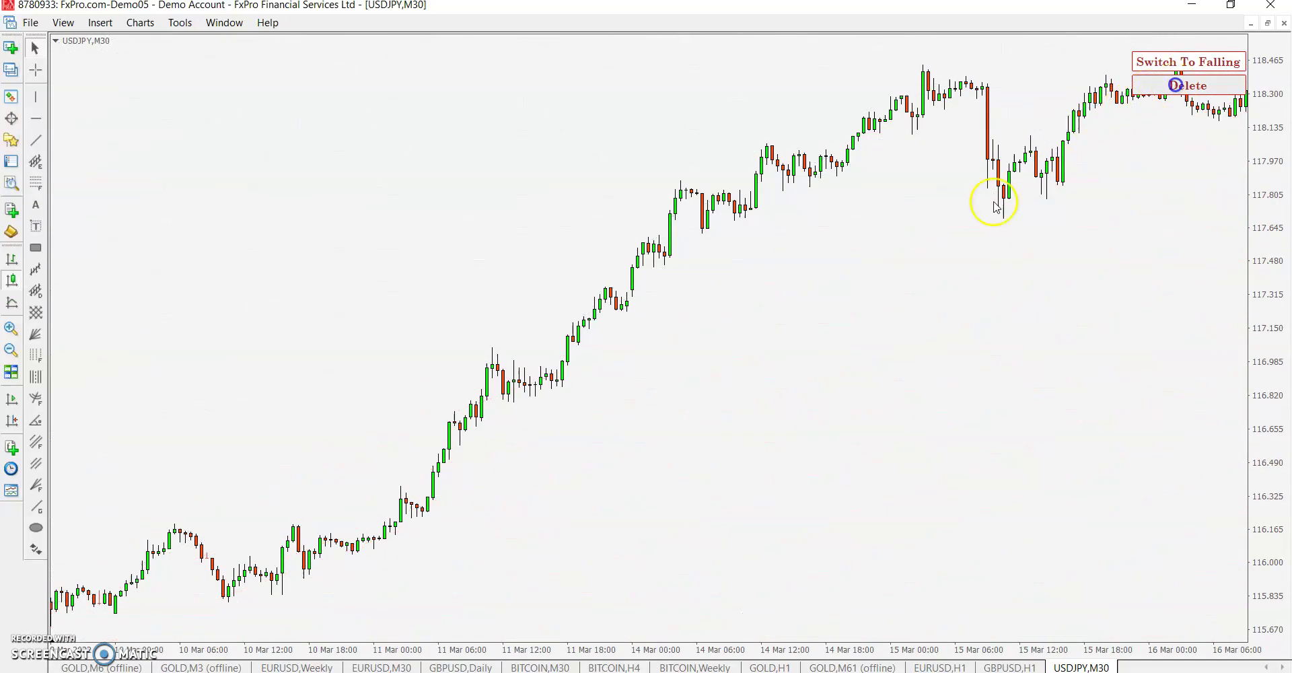
{"action": "scroll", "coordinate": [710, 457], "scroll_direction": "down", "scroll_amount": 3}
{"action": "scroll", "coordinate": [710, 459], "scroll_direction": "down", "scroll_amount": 8}
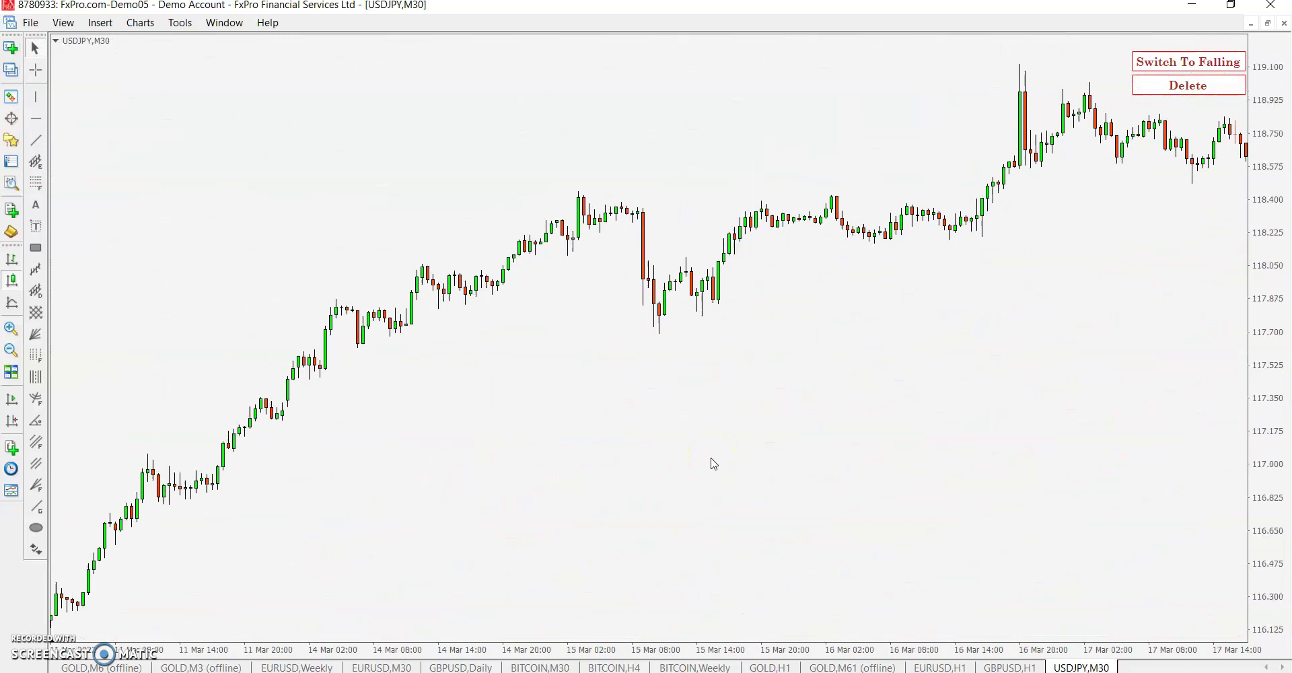
{"action": "scroll", "coordinate": [587, 500], "scroll_direction": "down", "scroll_amount": 3}
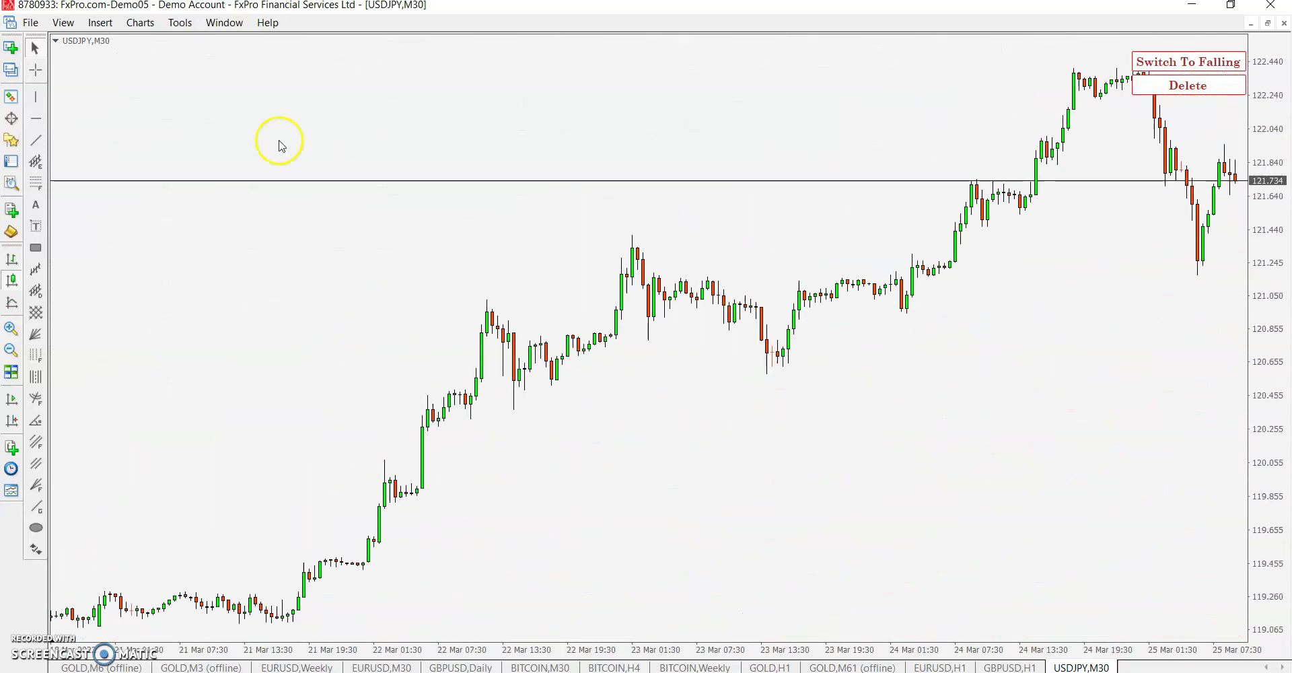
Switch the USDJPY chart to the 15-minute timeframe.
{"action": "right_click", "coordinate": [475, 187]}
{"action": "mouse_move", "coordinate": [539, 327]}
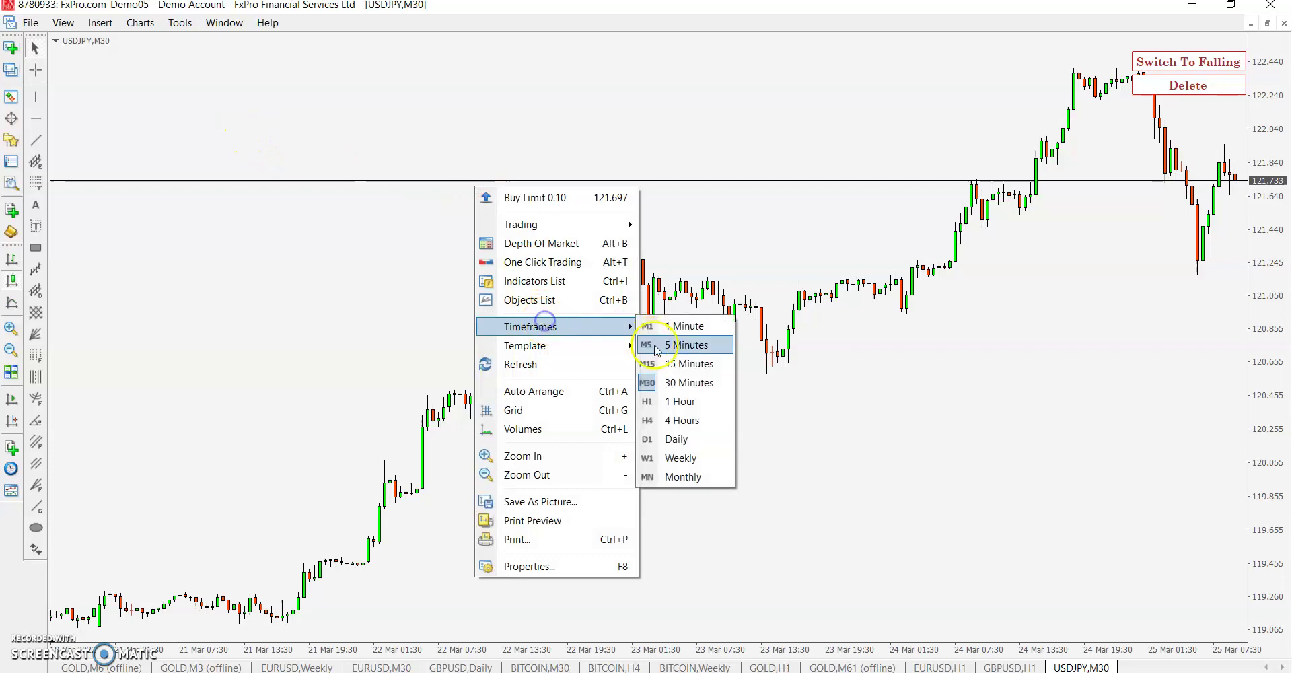
{"action": "left_click", "coordinate": [663, 358]}
{"action": "scroll", "coordinate": [762, 362], "scroll_direction": "up", "scroll_amount": 10}
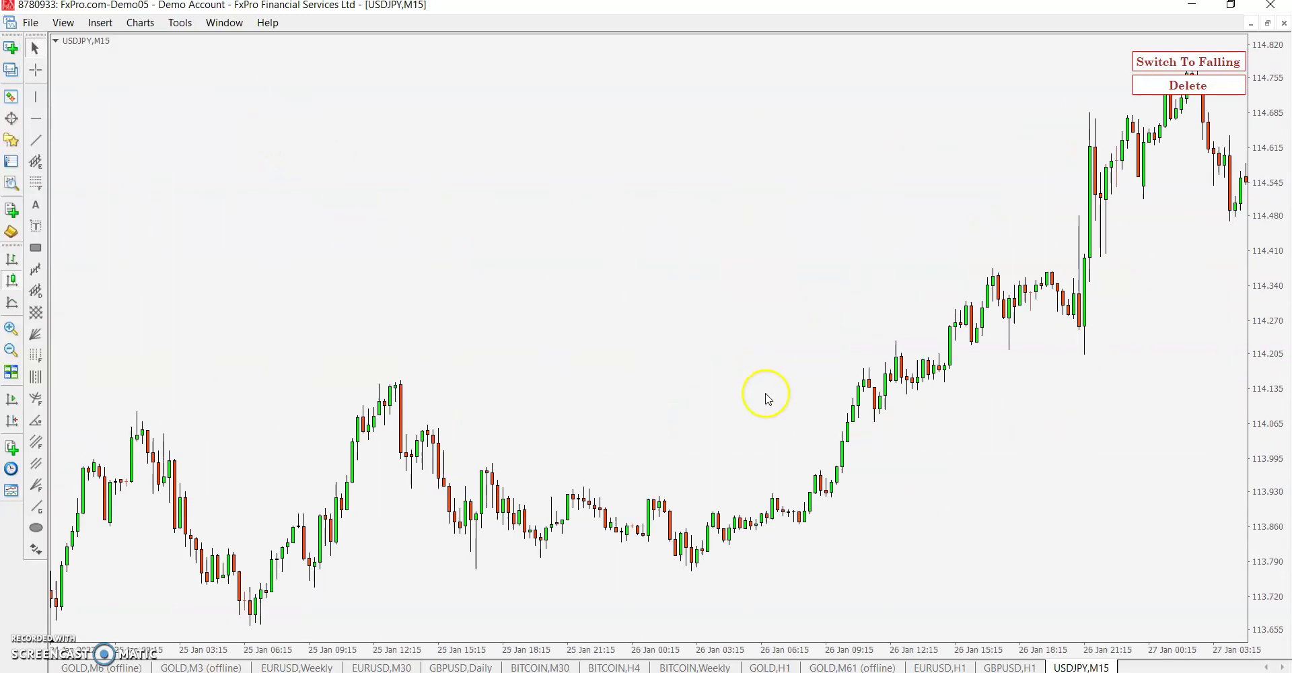
Switch the USDJPY chart to the 1-hour timeframe and shift the latest bars away from the chart's edge.
{"action": "right_click", "coordinate": [529, 211]}
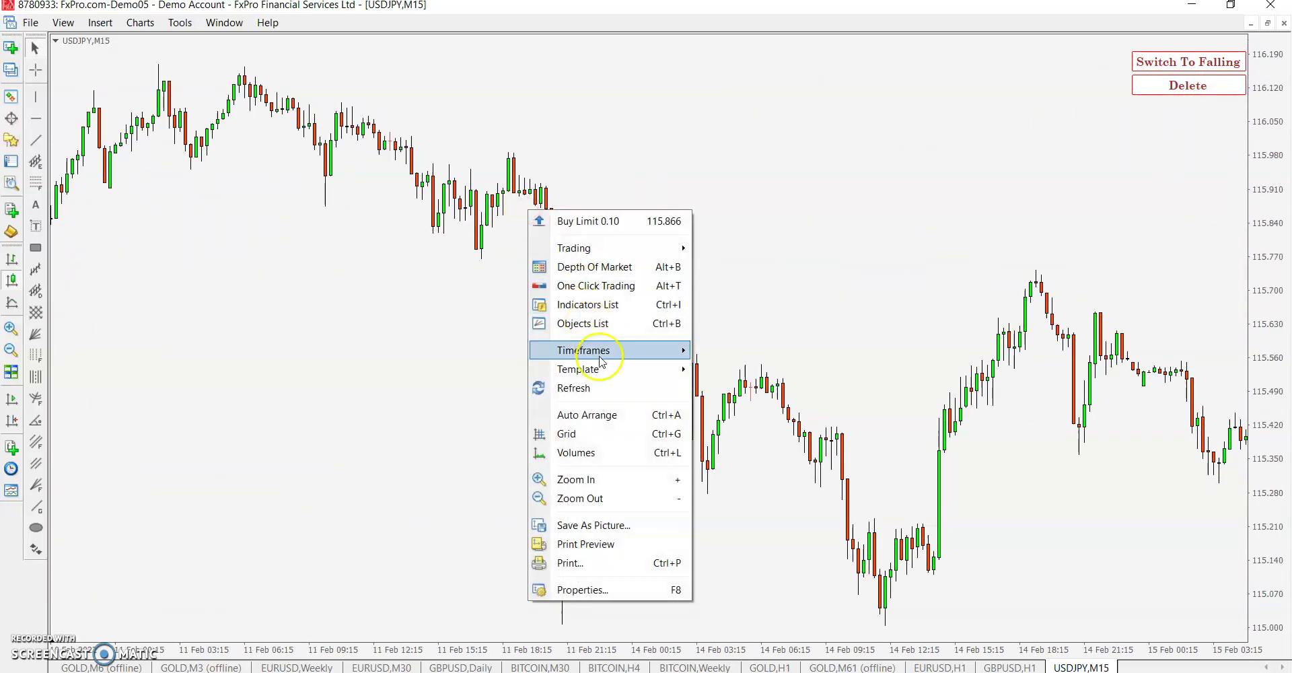
{"action": "mouse_move", "coordinate": [602, 349]}
{"action": "left_click", "coordinate": [724, 426]}
{"action": "scroll", "coordinate": [830, 397], "scroll_direction": "up", "scroll_amount": 10}
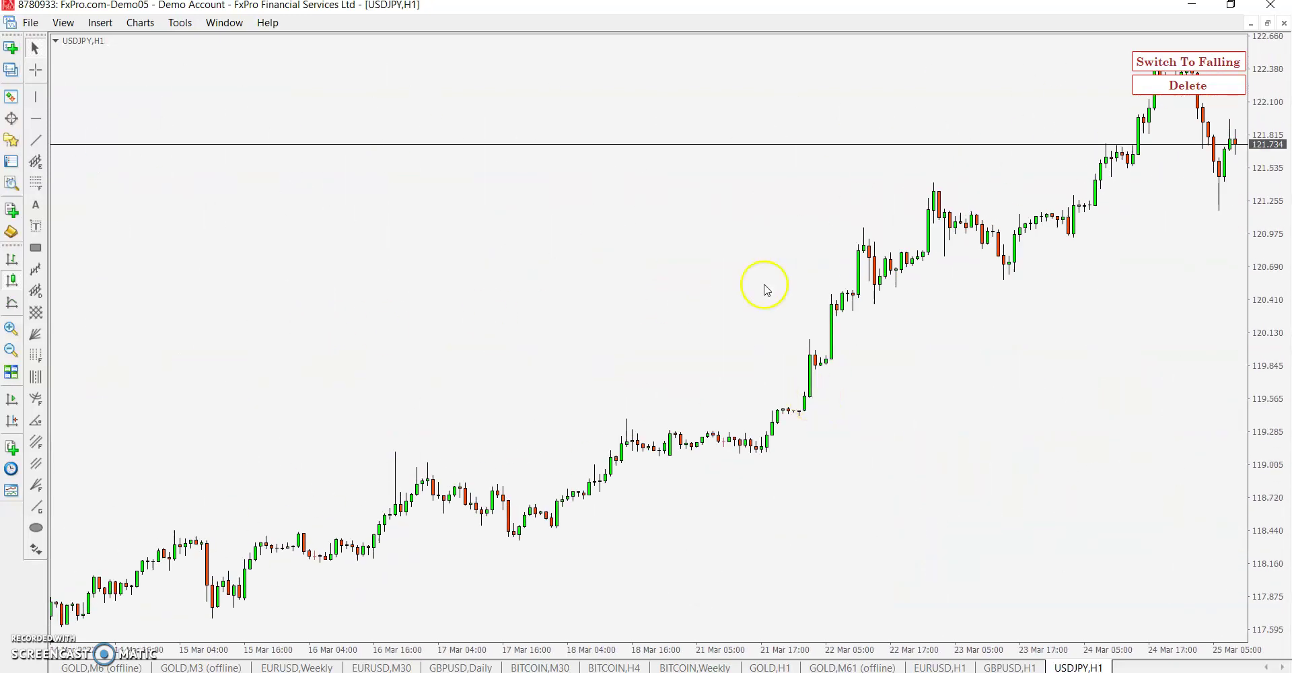
{"action": "left_click", "coordinate": [13, 420]}
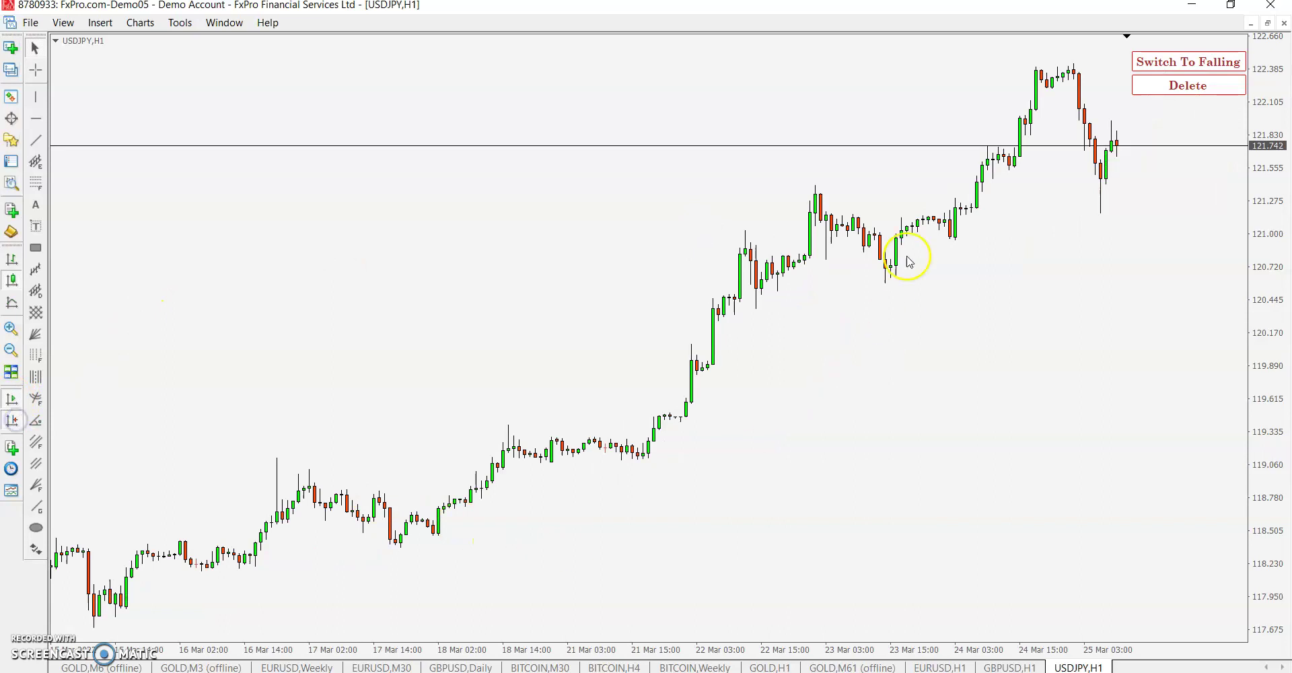
Plot a rising grid from the 15 March low and overlay a falling grid from the 23 March swing high.
{"action": "left_click", "coordinate": [94, 617]}
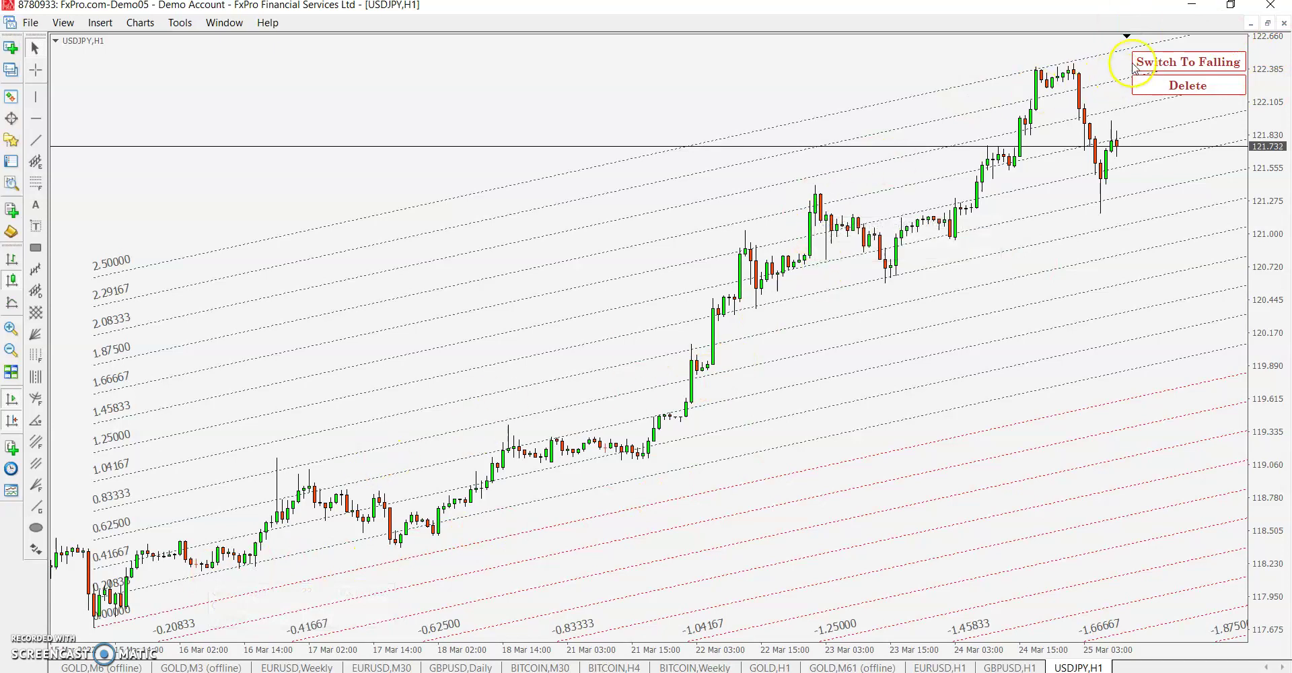
{"action": "left_click", "coordinate": [1156, 62]}
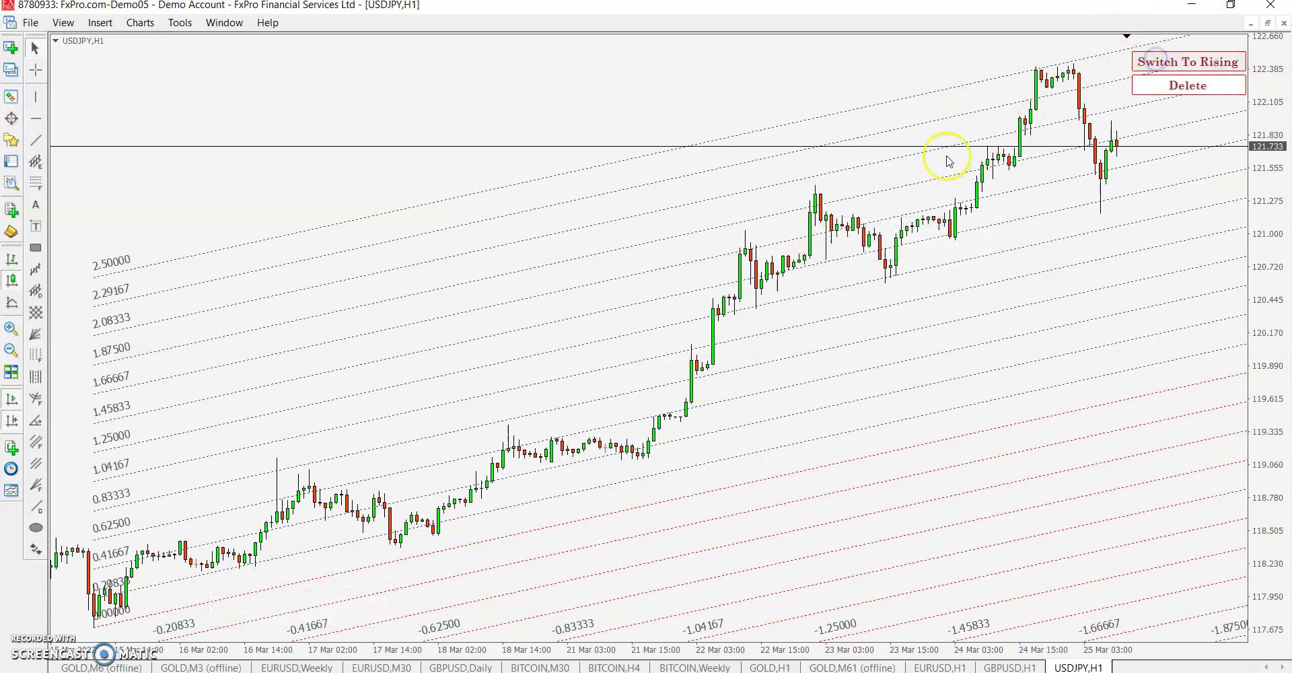
{"action": "left_click", "coordinate": [817, 196]}
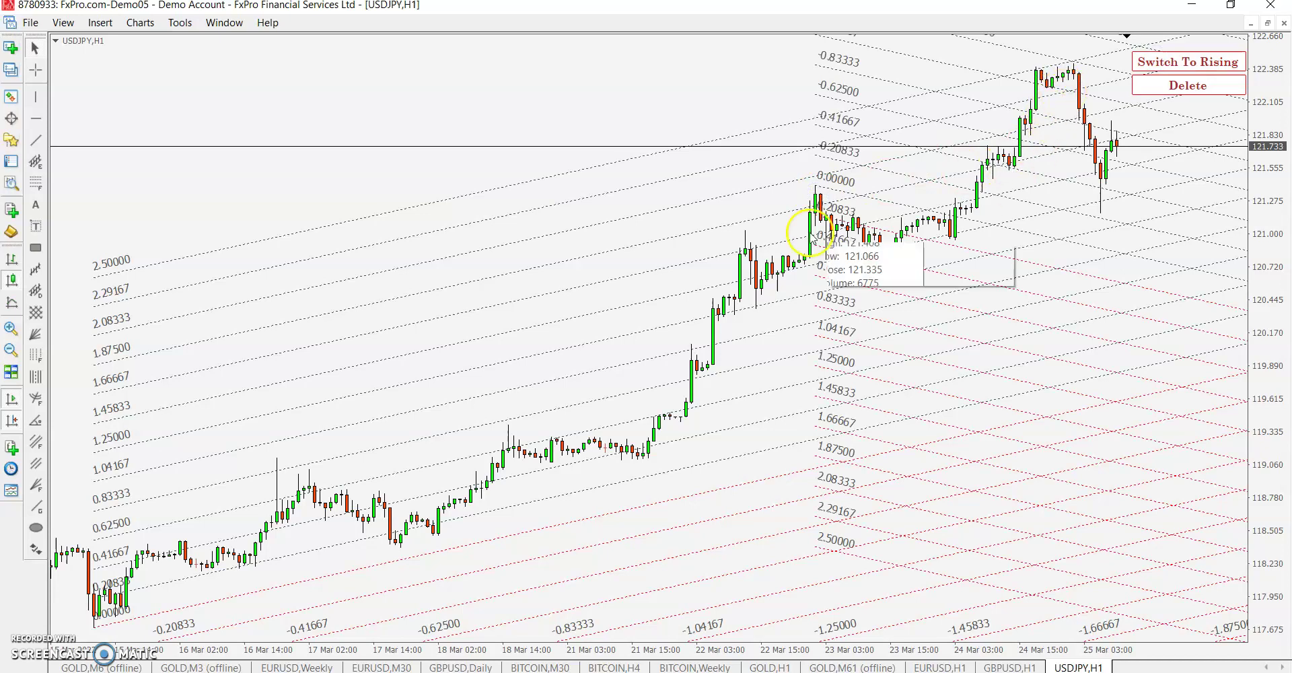
{"action": "left_click", "coordinate": [11, 327]}
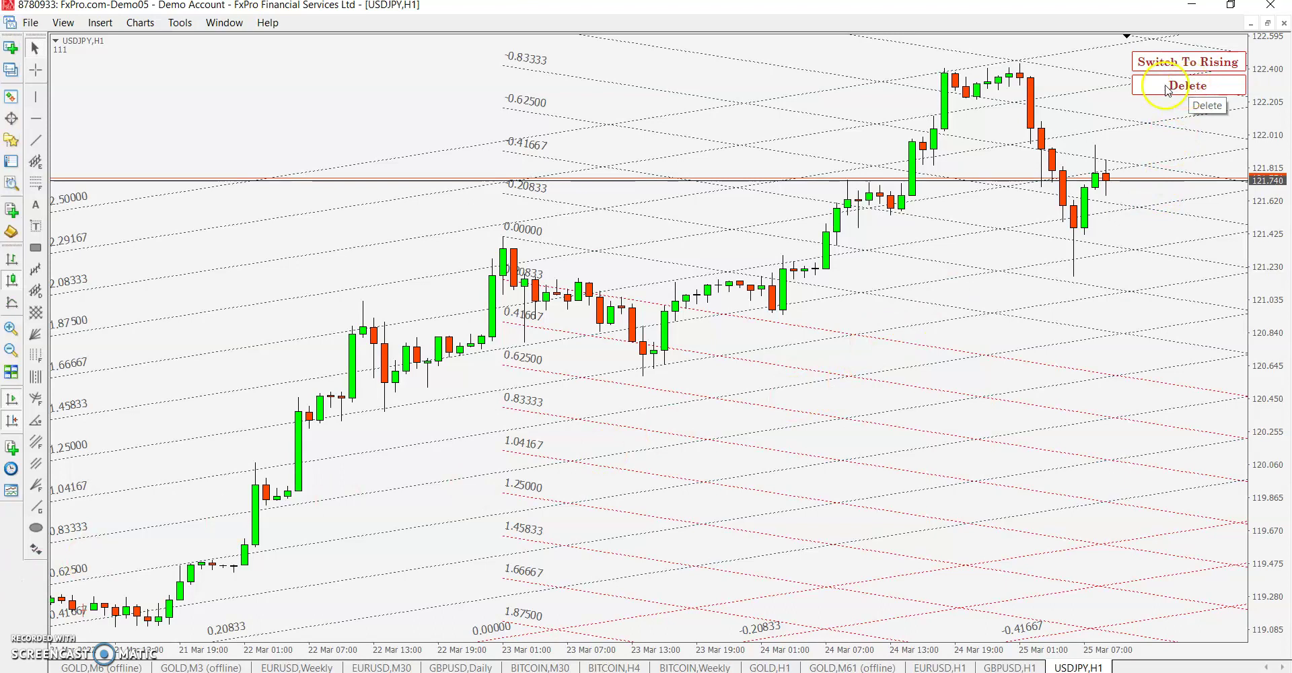
{"action": "middle_click", "coordinate": [1026, 68]}
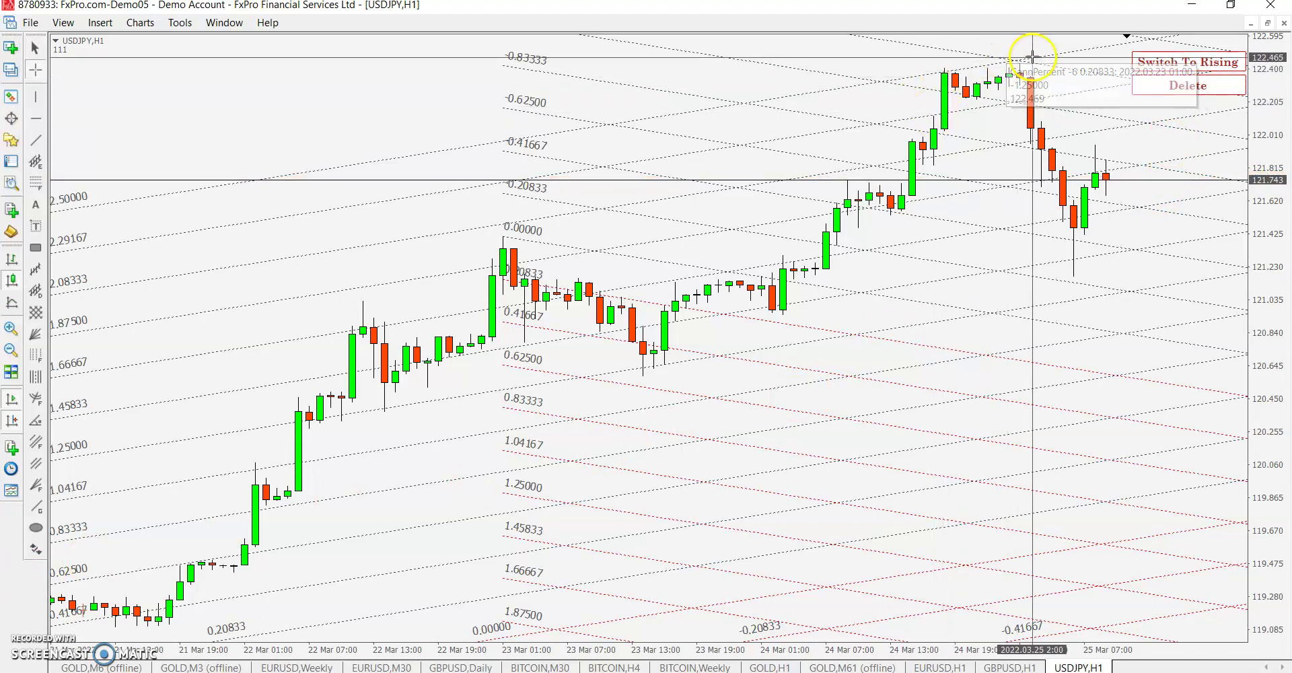
{"action": "left_click", "coordinate": [868, 268]}
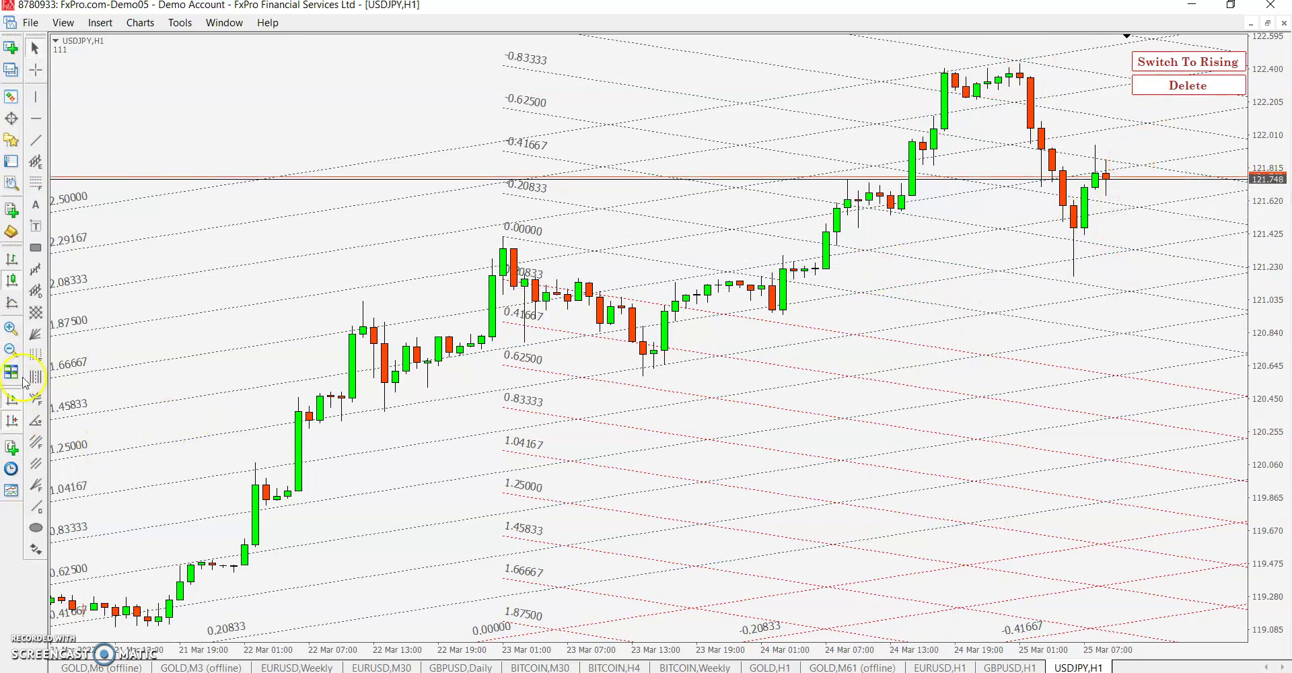
{"action": "left_click", "coordinate": [11, 351]}
Set the Dynamic Gann Grid's Scale to 0.007 and replace the grids with a rising one from the 15 March low.
{"action": "right_click", "coordinate": [594, 144]}
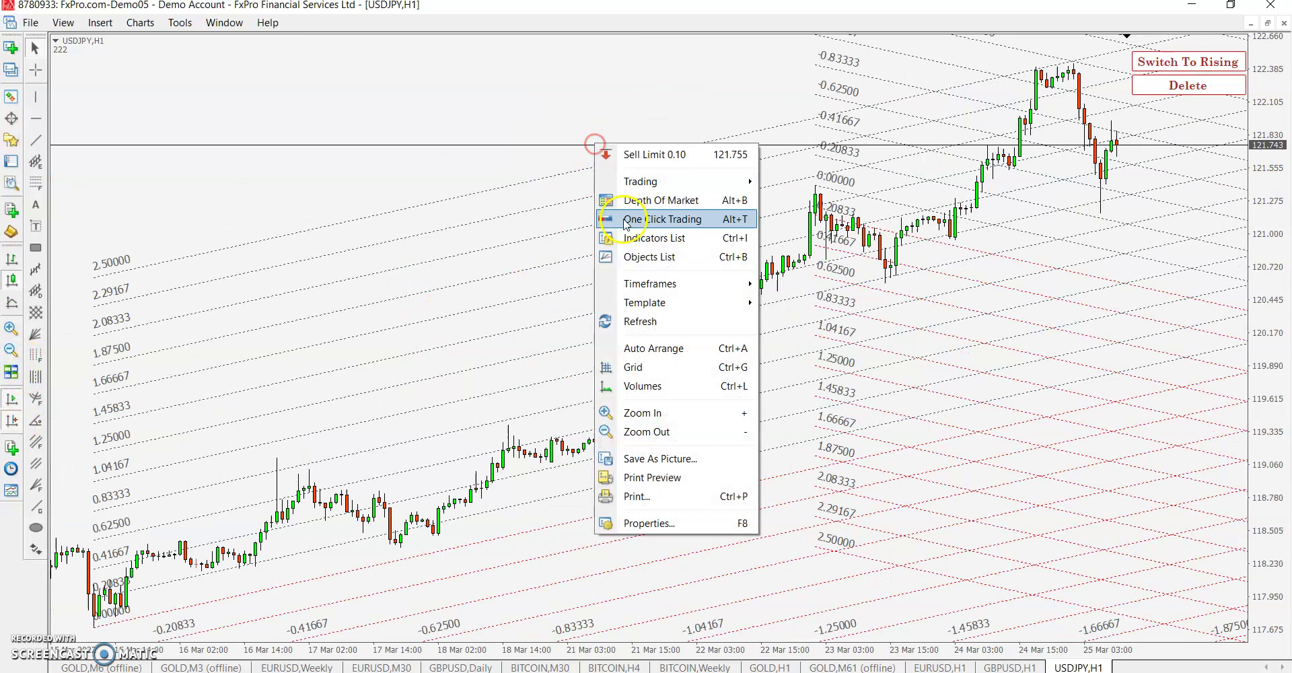
{"action": "left_click", "coordinate": [627, 237]}
{"action": "double_click", "coordinate": [164, 427]}
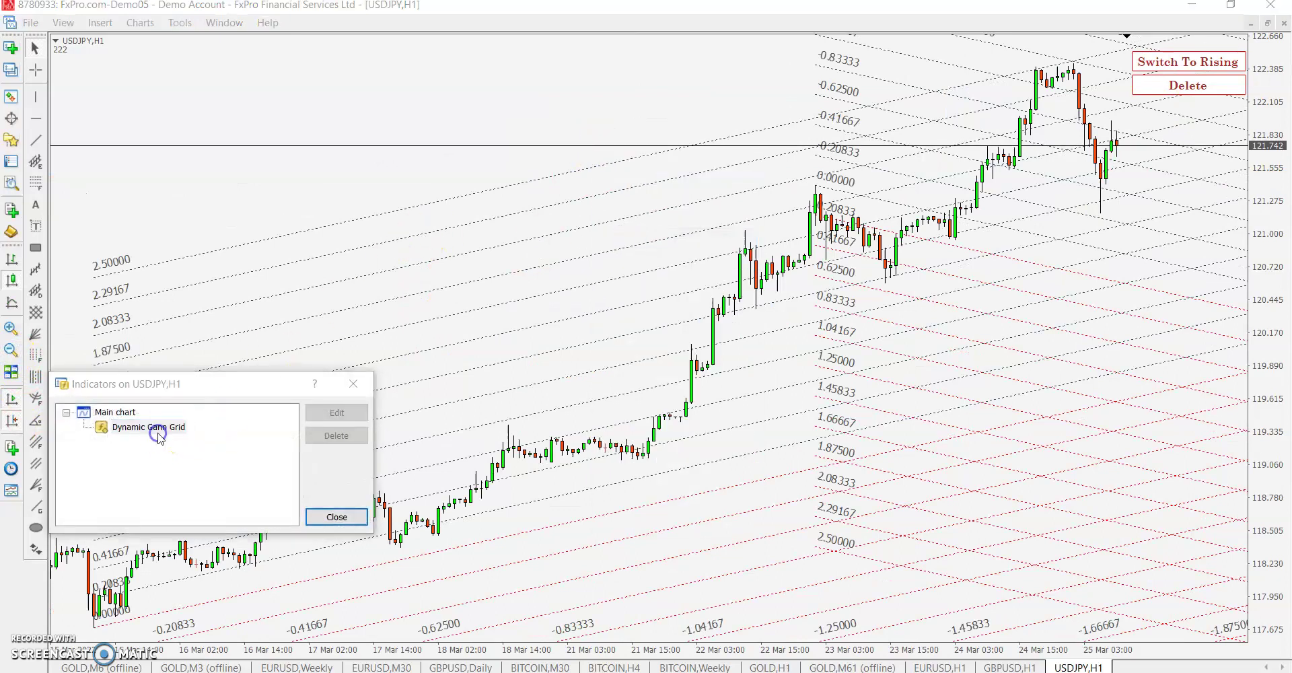
{"action": "double_click", "coordinate": [418, 211]}
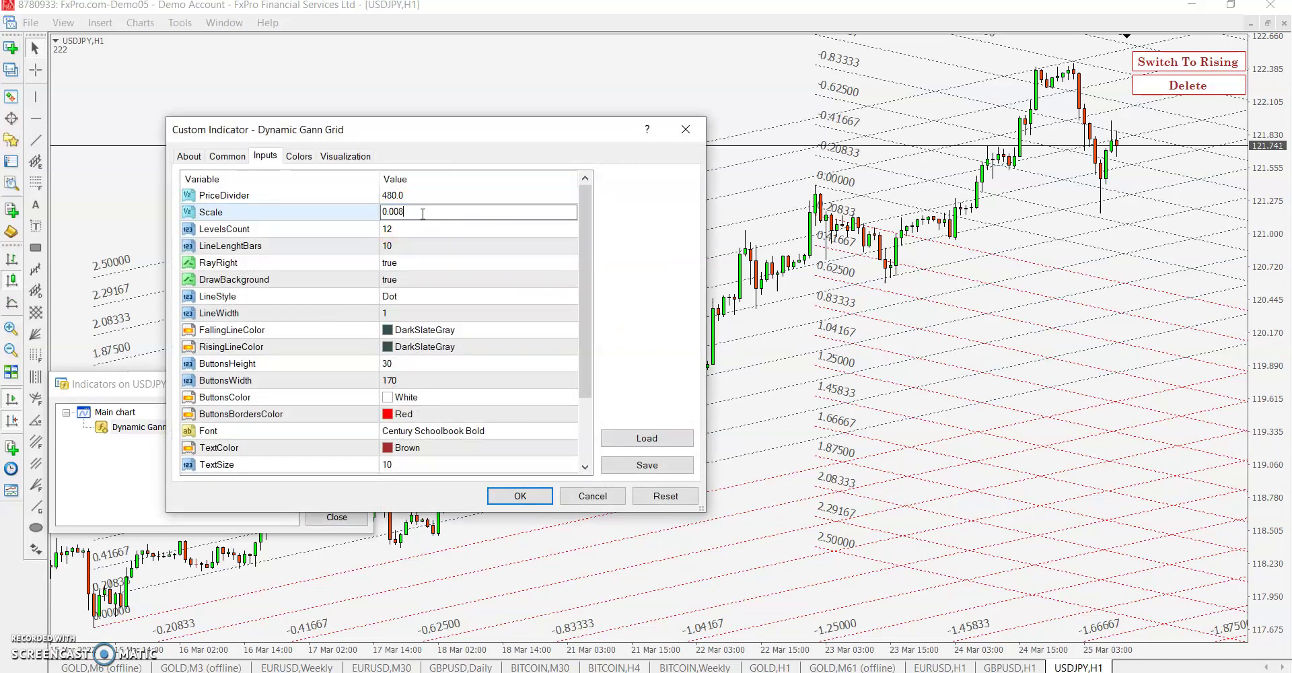
{"action": "type", "text": "0.008"}
{"action": "key", "text": "Return"}
{"action": "left_click", "coordinate": [421, 213]}
{"action": "left_click", "coordinate": [521, 495]}
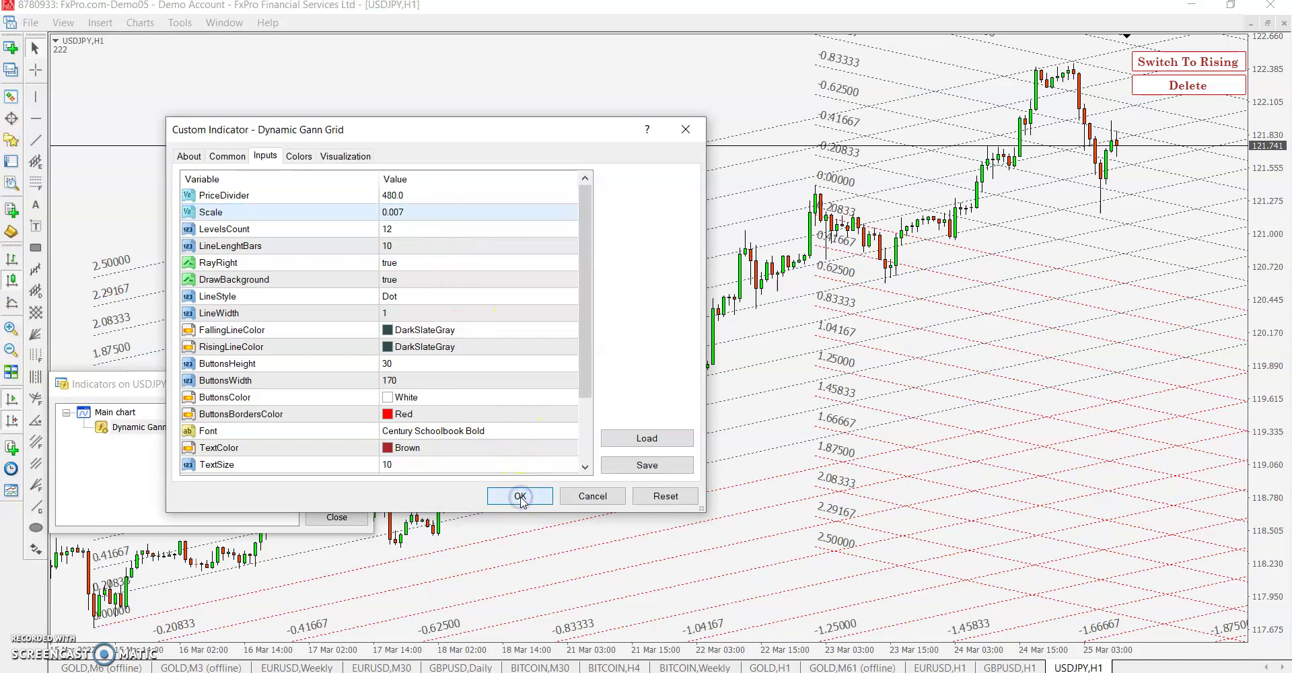
{"action": "left_click", "coordinate": [353, 517]}
{"action": "left_click", "coordinate": [1179, 86]}
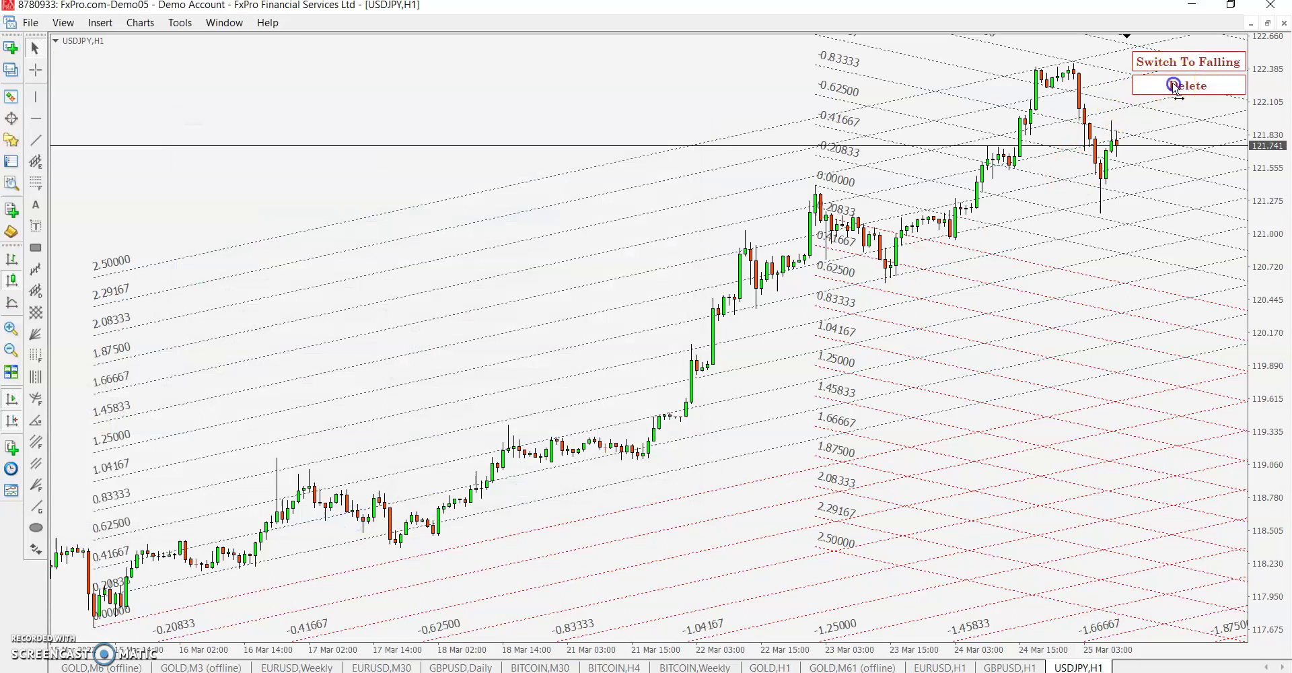
{"action": "left_click", "coordinate": [95, 615]}
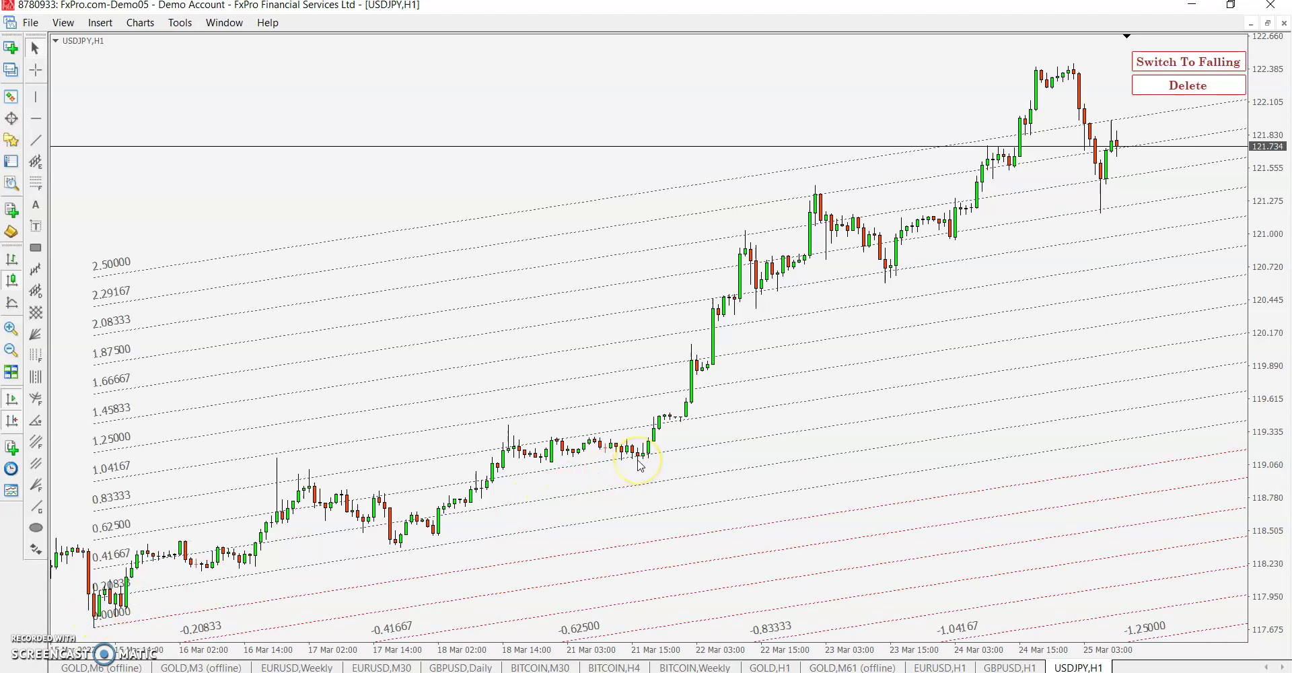
Delete the rising grid and set the Dynamic Gann Grid's Scale to 0.01.
{"action": "left_click", "coordinate": [1205, 88]}
{"action": "right_click", "coordinate": [692, 149]}
{"action": "left_click", "coordinate": [755, 243]}
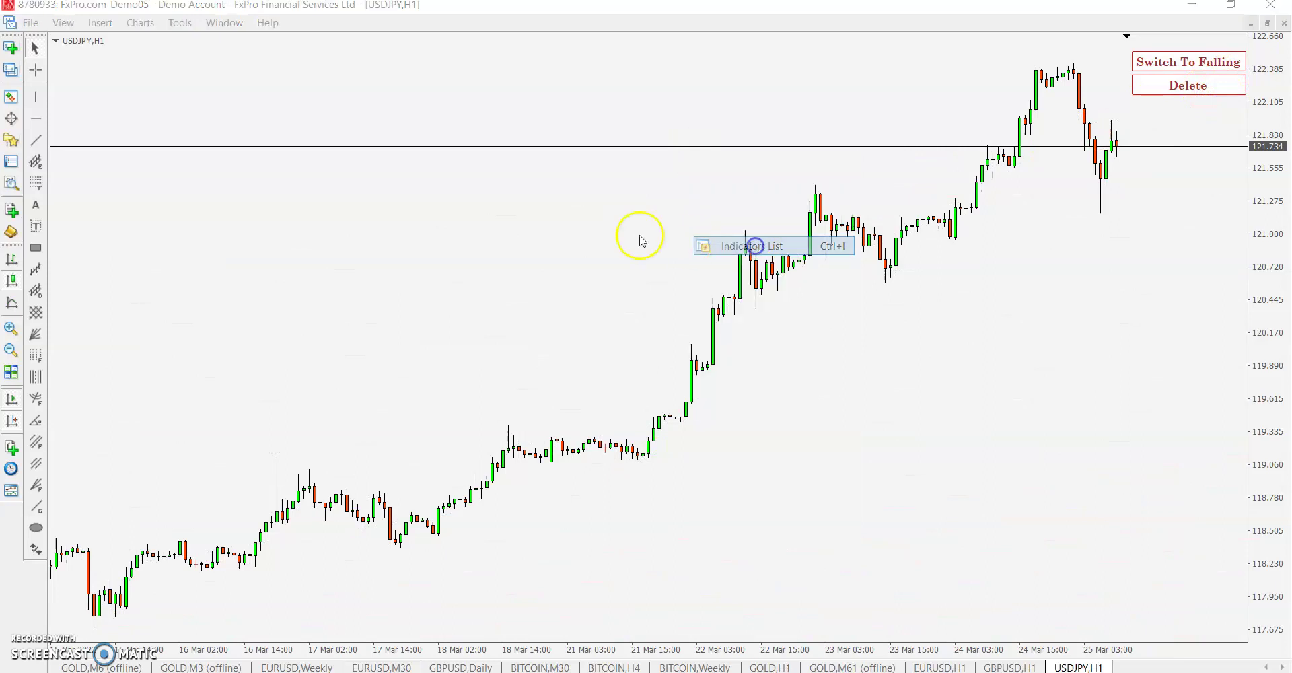
{"action": "double_click", "coordinate": [173, 426]}
{"action": "left_click", "coordinate": [432, 214]}
{"action": "left_click", "coordinate": [432, 214]}
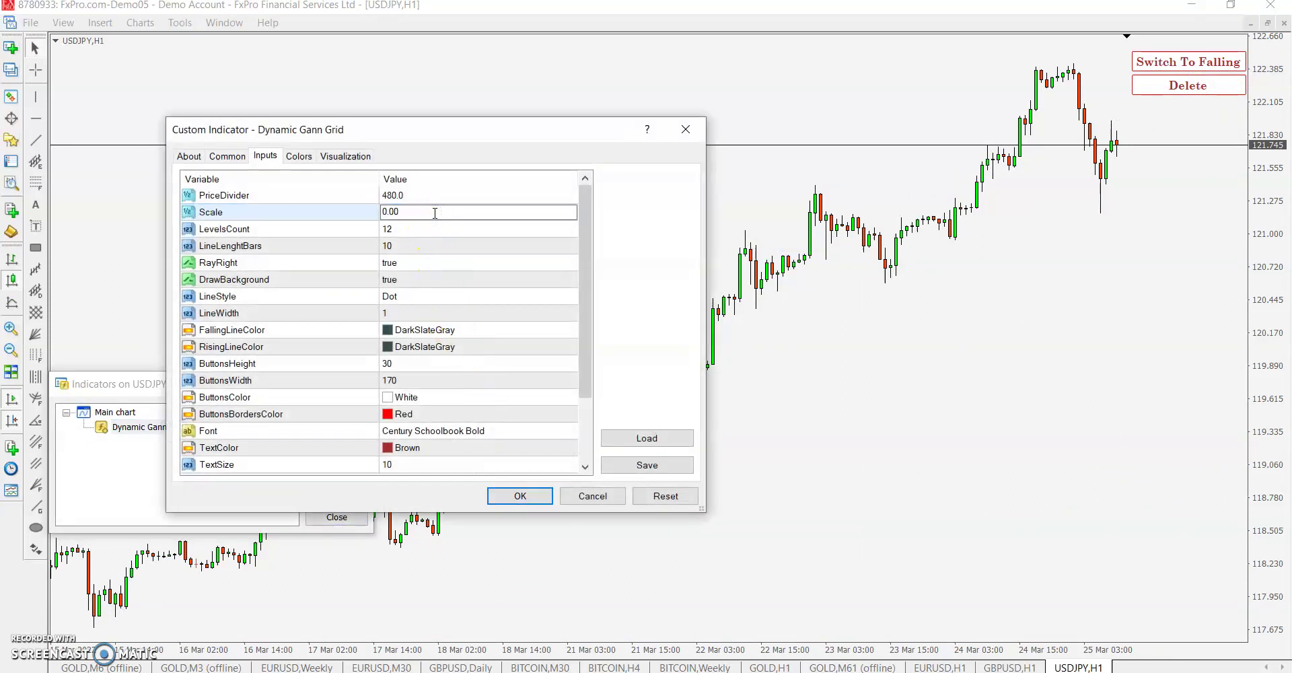
{"action": "key", "text": "BackSpace"}
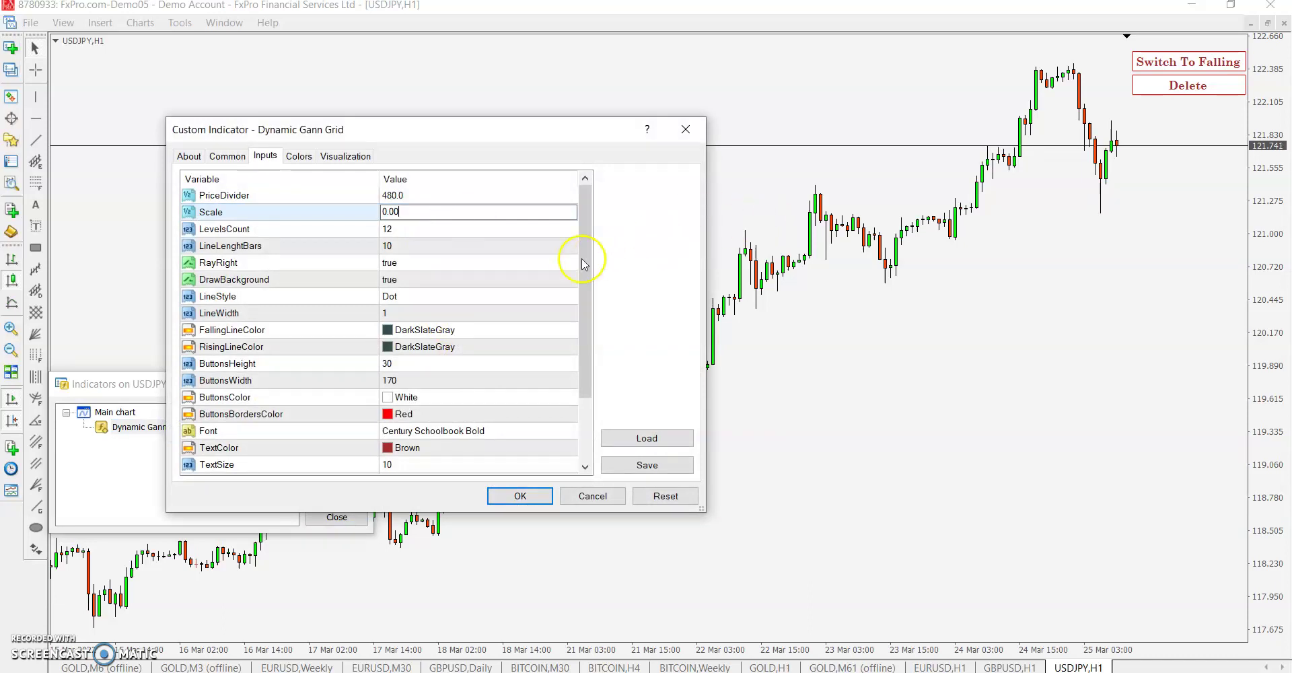
{"action": "type", "text": "1"}
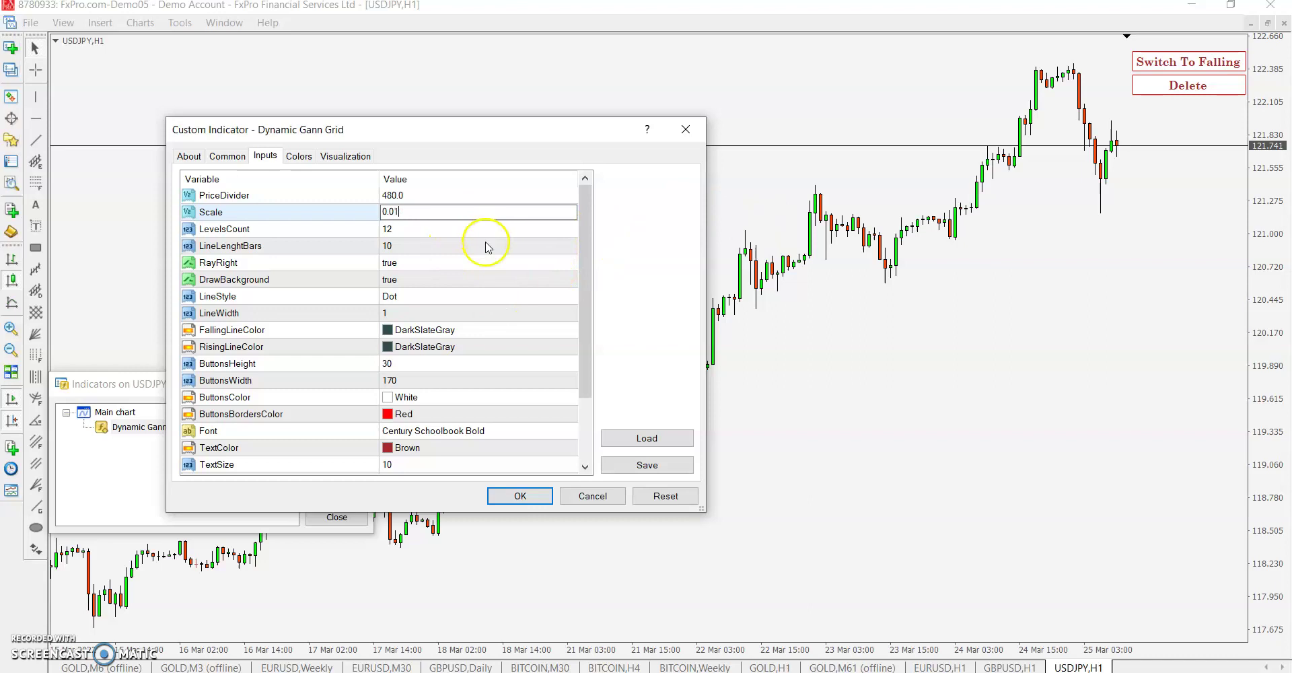
{"action": "left_click", "coordinate": [525, 495]}
{"action": "left_click", "coordinate": [320, 517]}
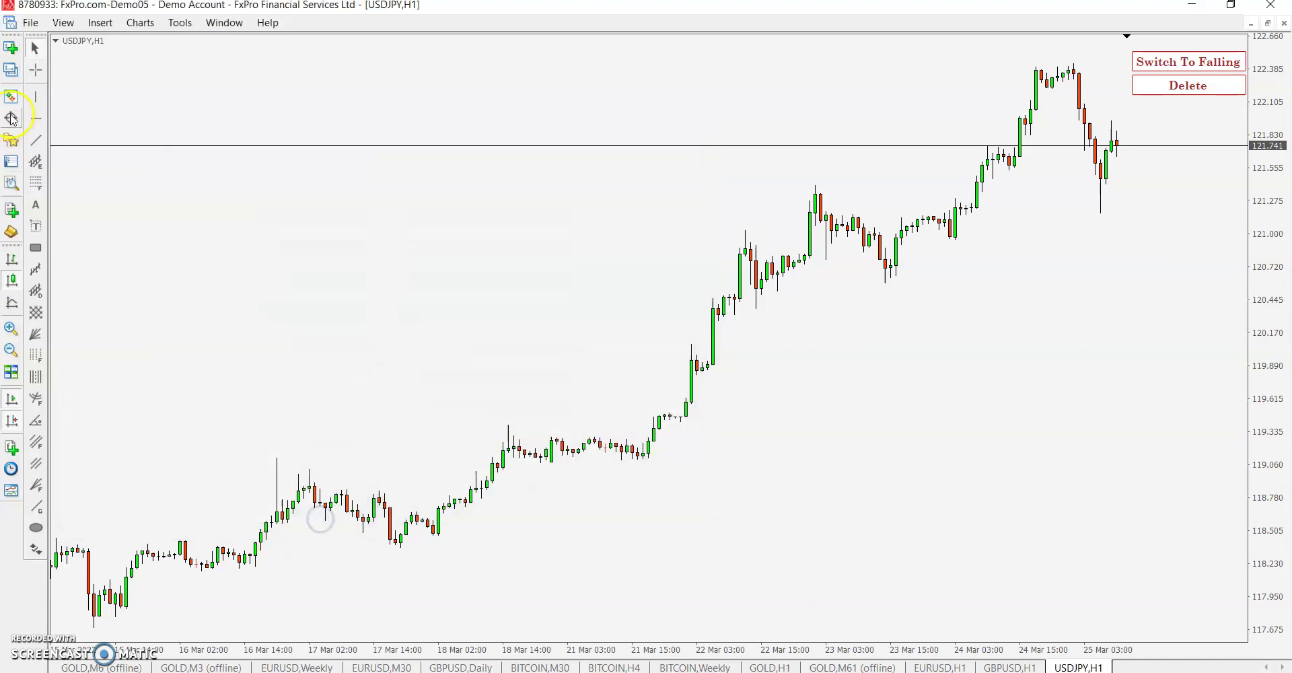
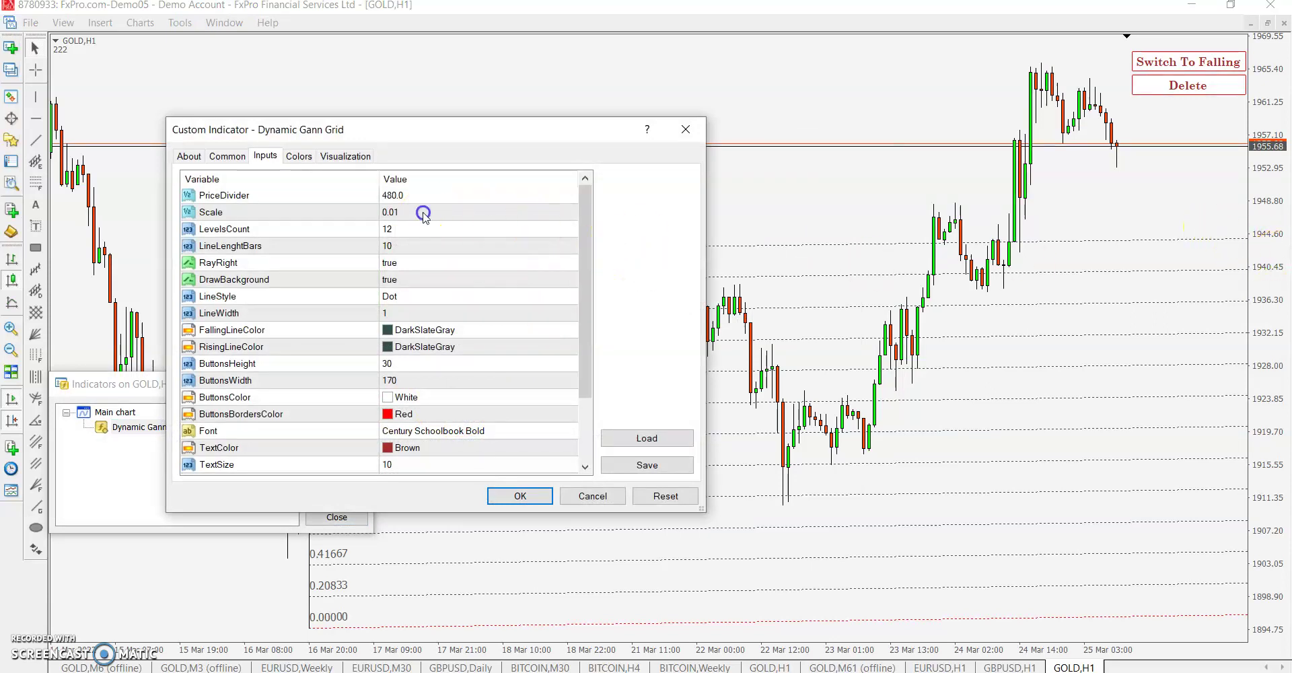
Set the Dynamic Gann Grid's Scale to 0.1 on the GOLD 1-hour chart and delete the existing grid.
{"action": "left_click", "coordinate": [424, 213]}
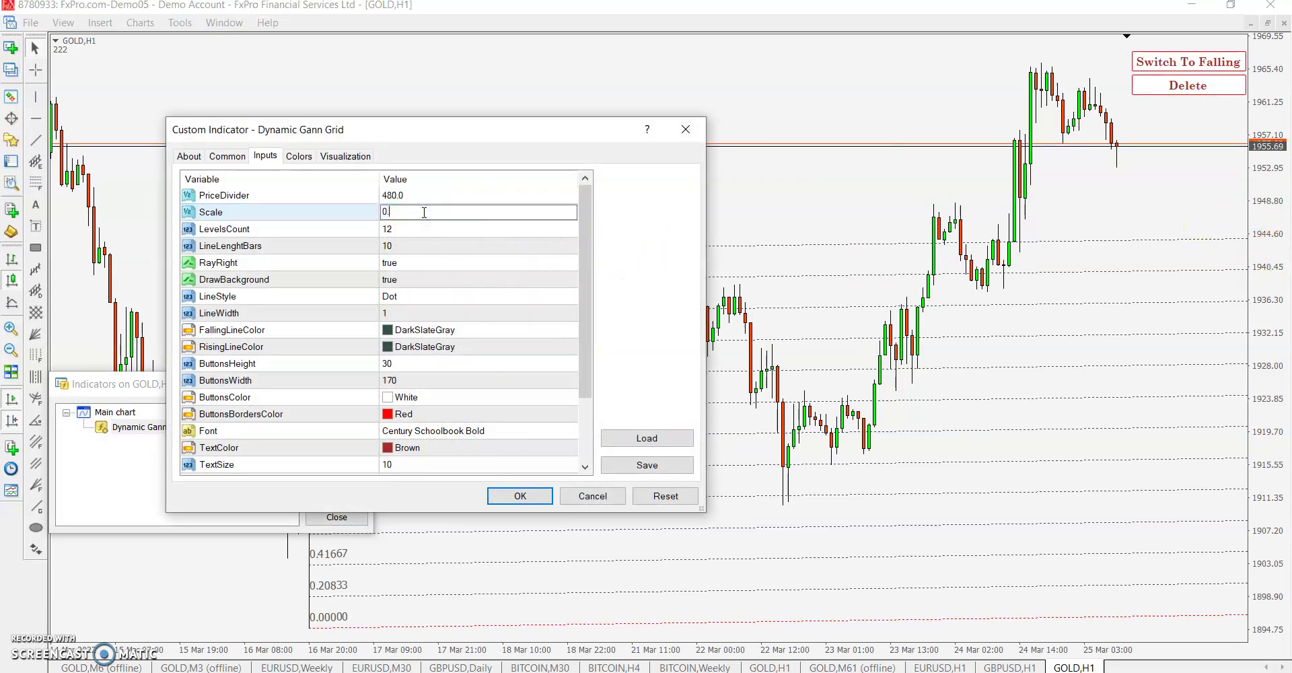
{"action": "left_click", "coordinate": [520, 496]}
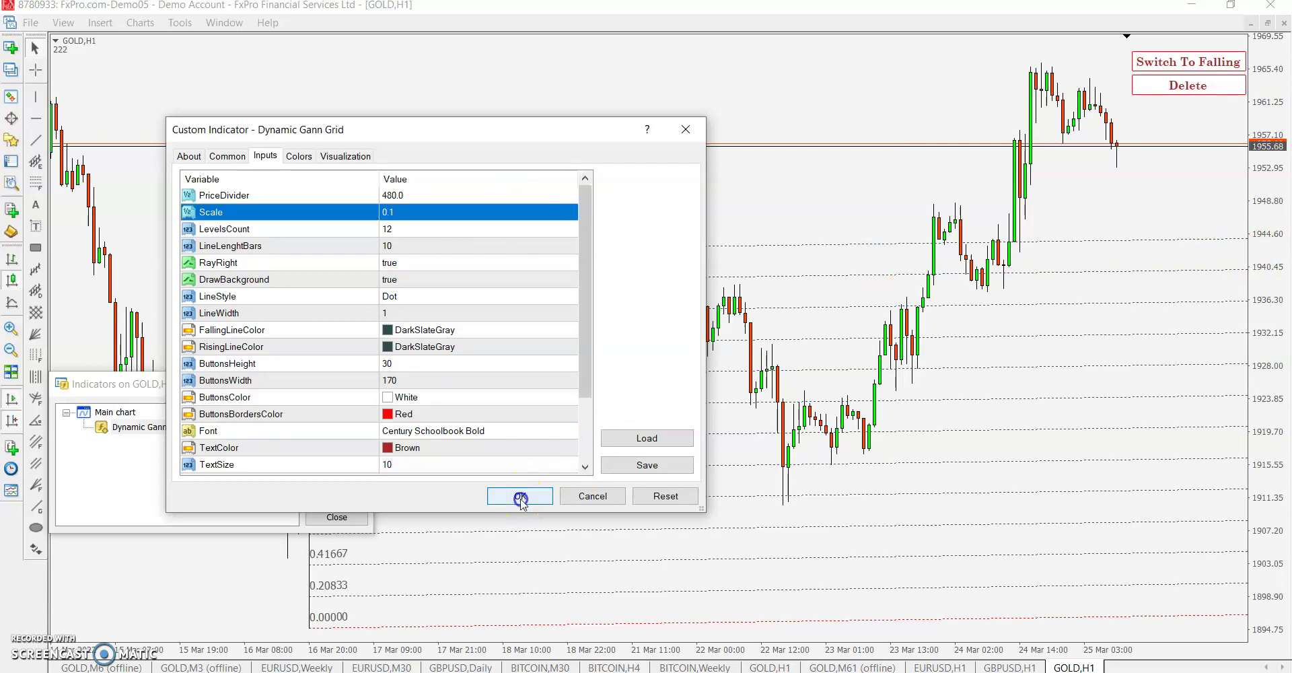
{"action": "left_click", "coordinate": [330, 524]}
{"action": "left_click", "coordinate": [1188, 85]}
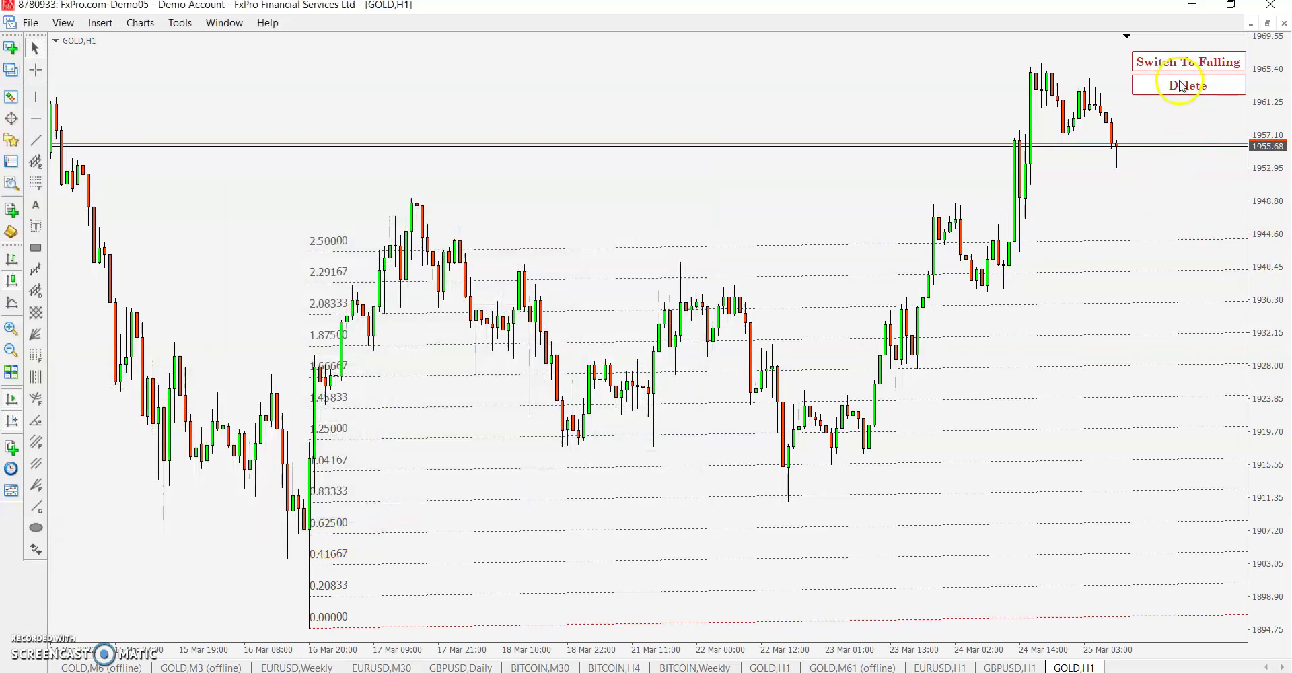
Plot rising grids from the 16 March and 22 March lows on the GOLD chart and clear both.
{"action": "left_click", "coordinate": [307, 526]}
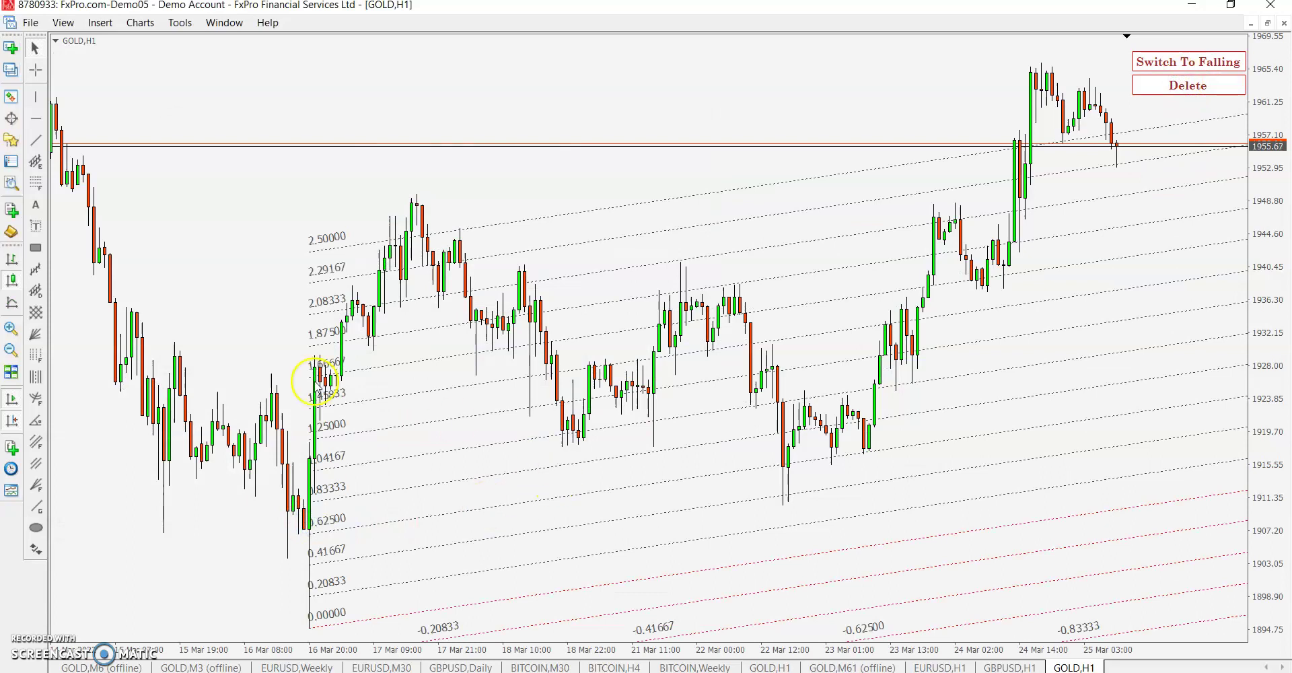
{"action": "left_click", "coordinate": [781, 463]}
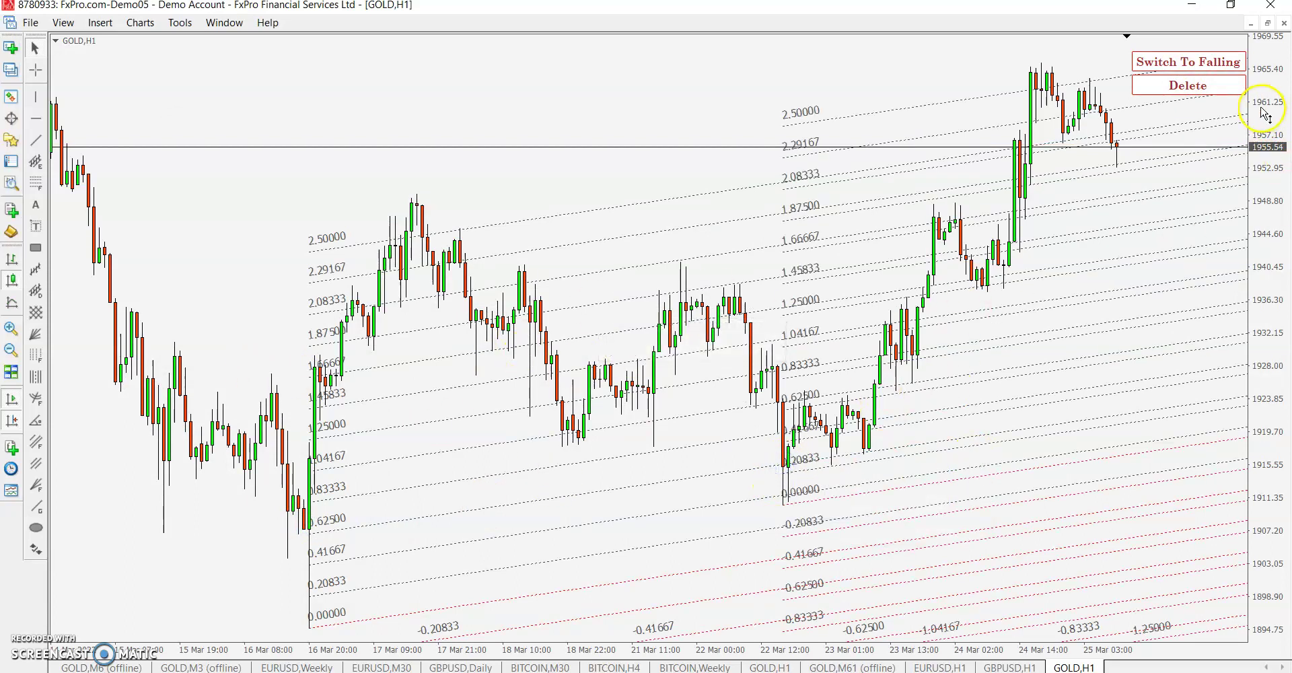
{"action": "left_click", "coordinate": [1187, 85]}
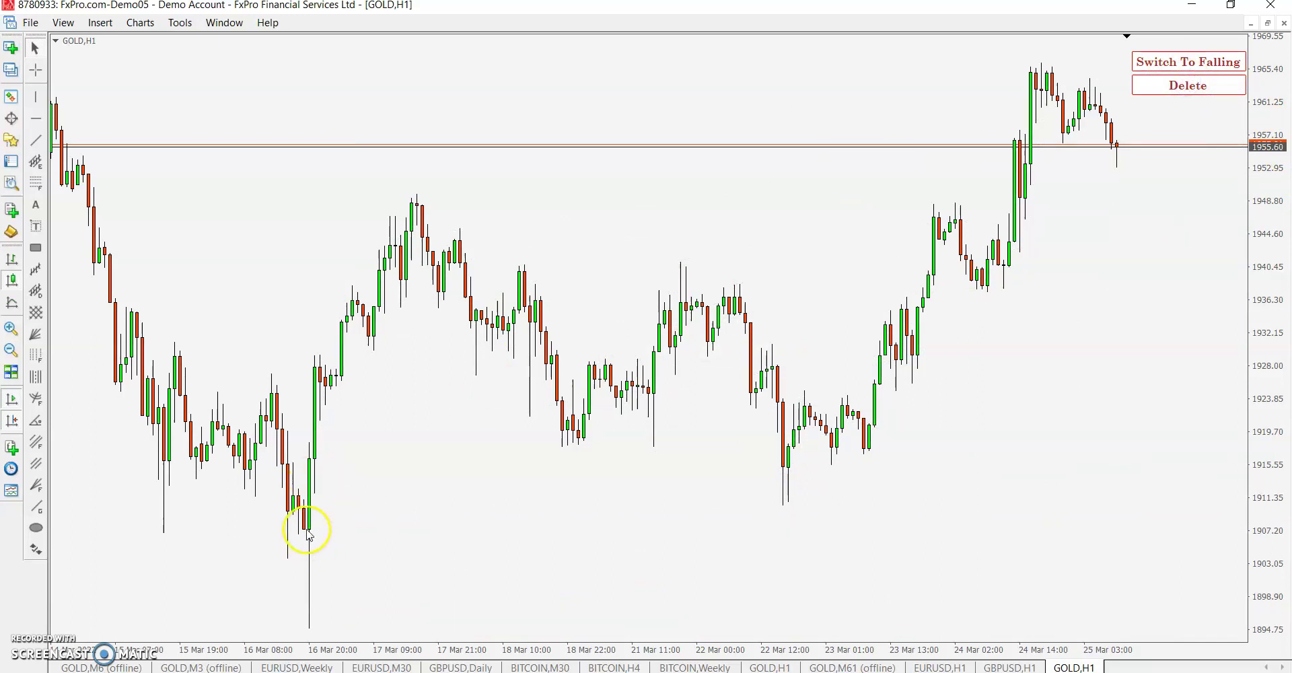
{"action": "right_click", "coordinate": [607, 53]}
{"action": "left_click_drag", "start_coordinate": [524, 253], "coordinate": [866, 374]}
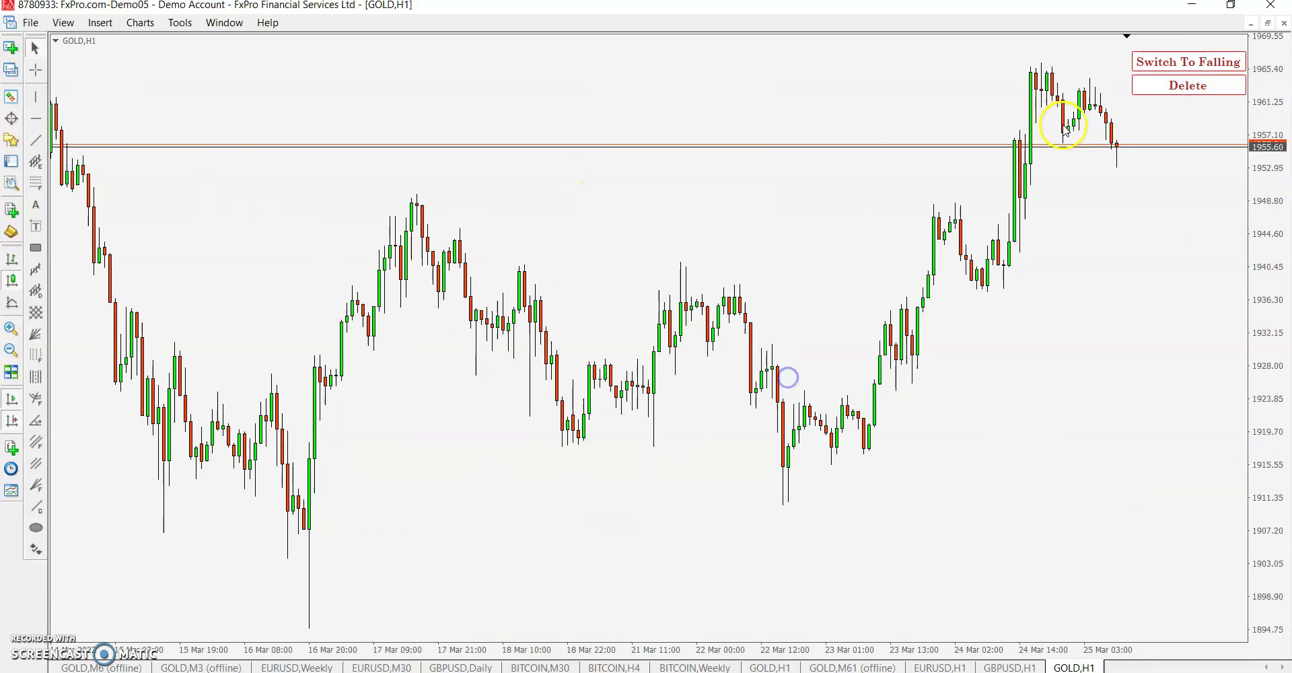
Plot a rising grid from the 16 March low and overlay a falling grid from the 10 March swing high.
{"action": "left_click", "coordinate": [306, 491]}
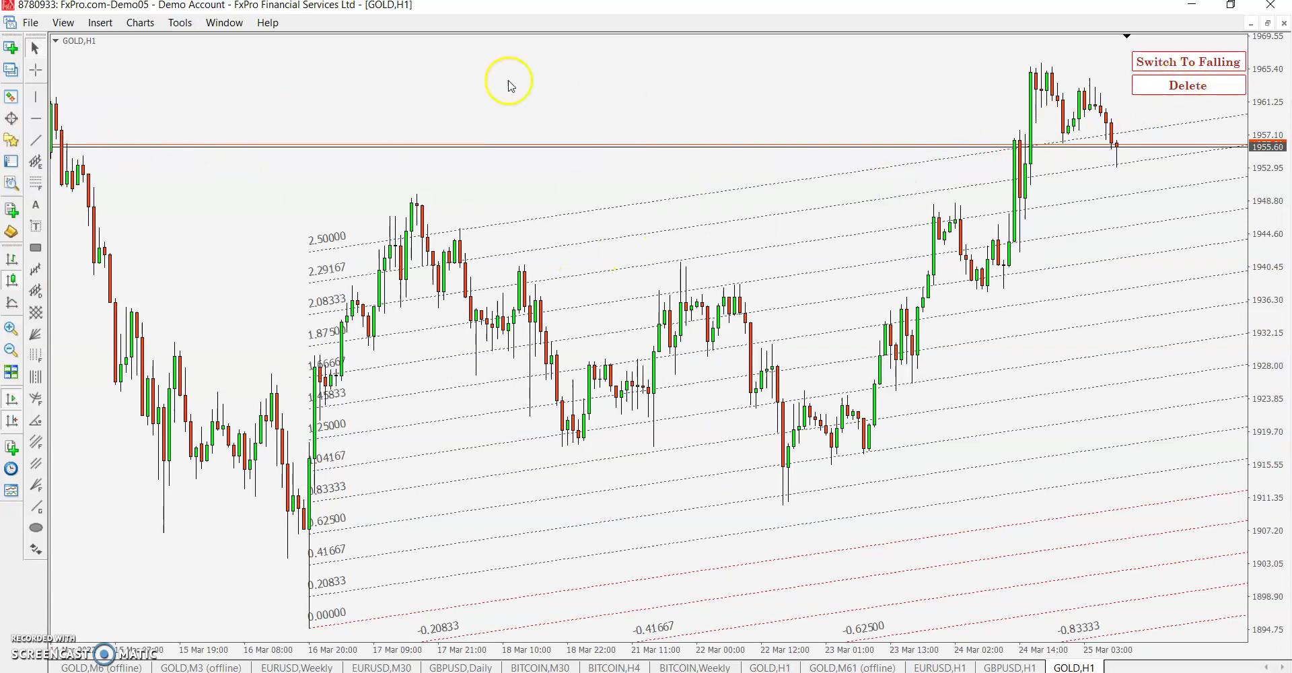
{"action": "left_click", "coordinate": [1204, 60]}
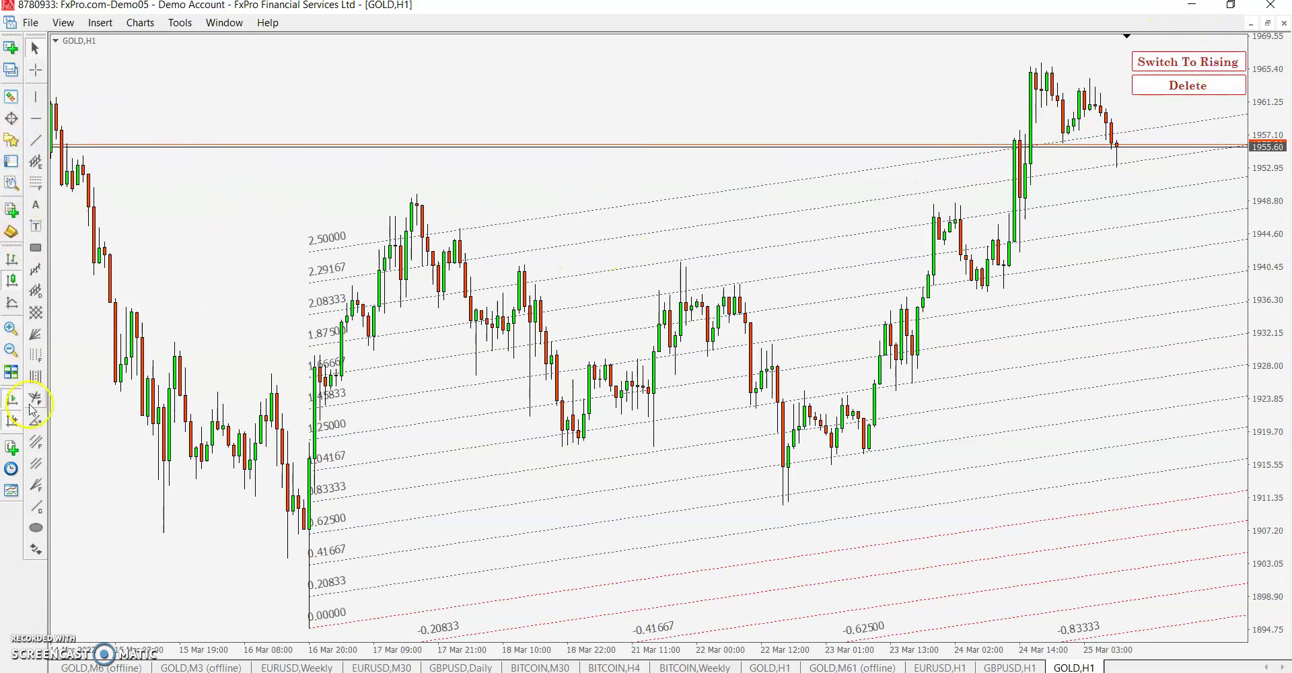
{"action": "left_click_drag", "start_coordinate": [252, 323], "coordinate": [138, 73]}
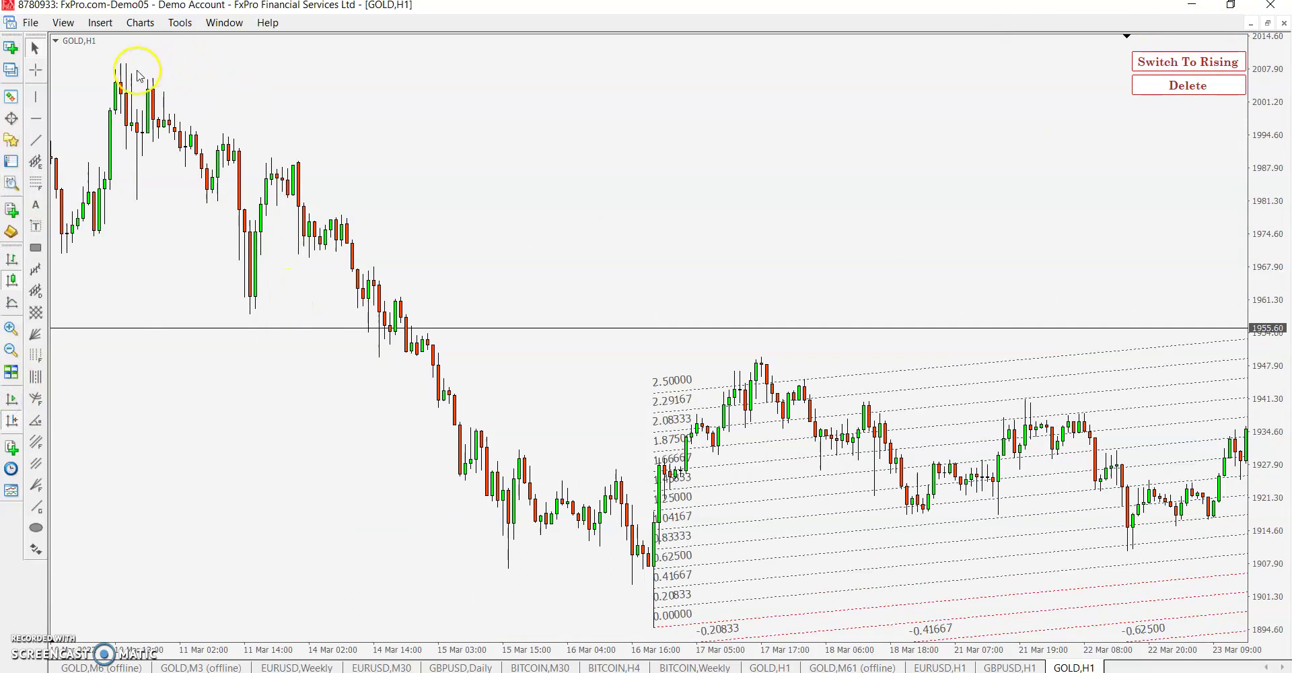
{"action": "left_click", "coordinate": [122, 72]}
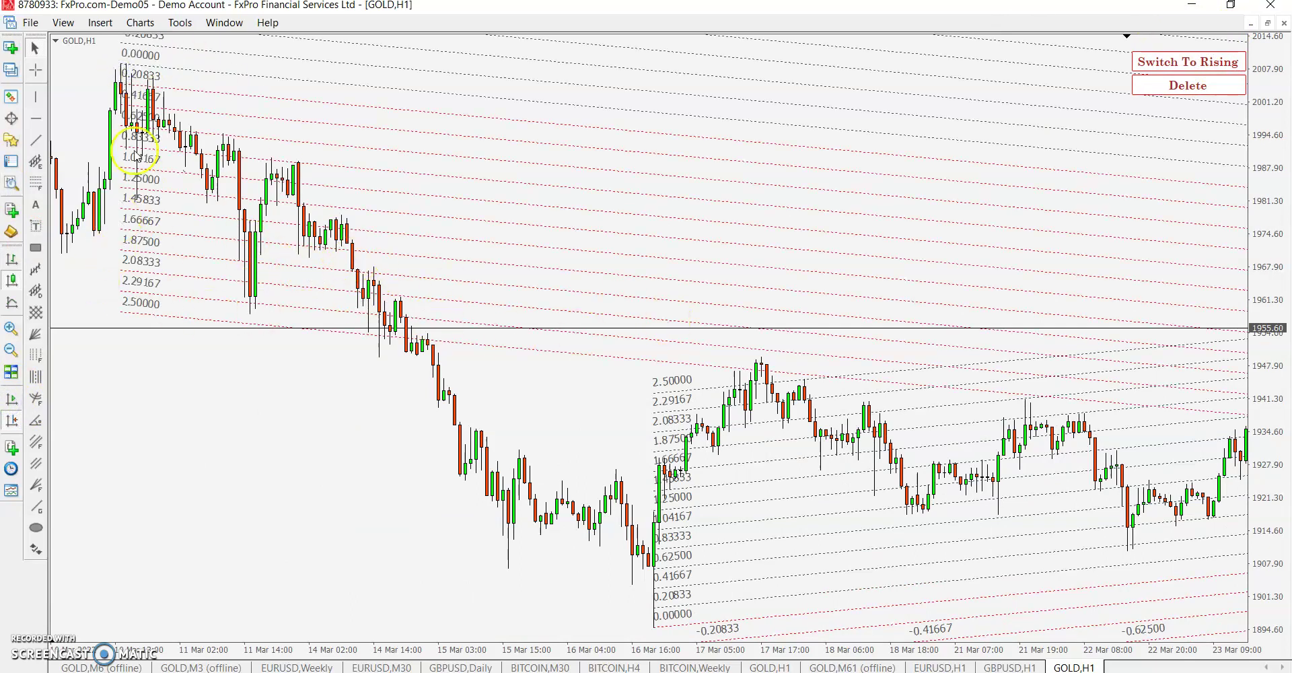
{"action": "scroll", "coordinate": [736, 317], "scroll_direction": "down", "scroll_amount": 5}
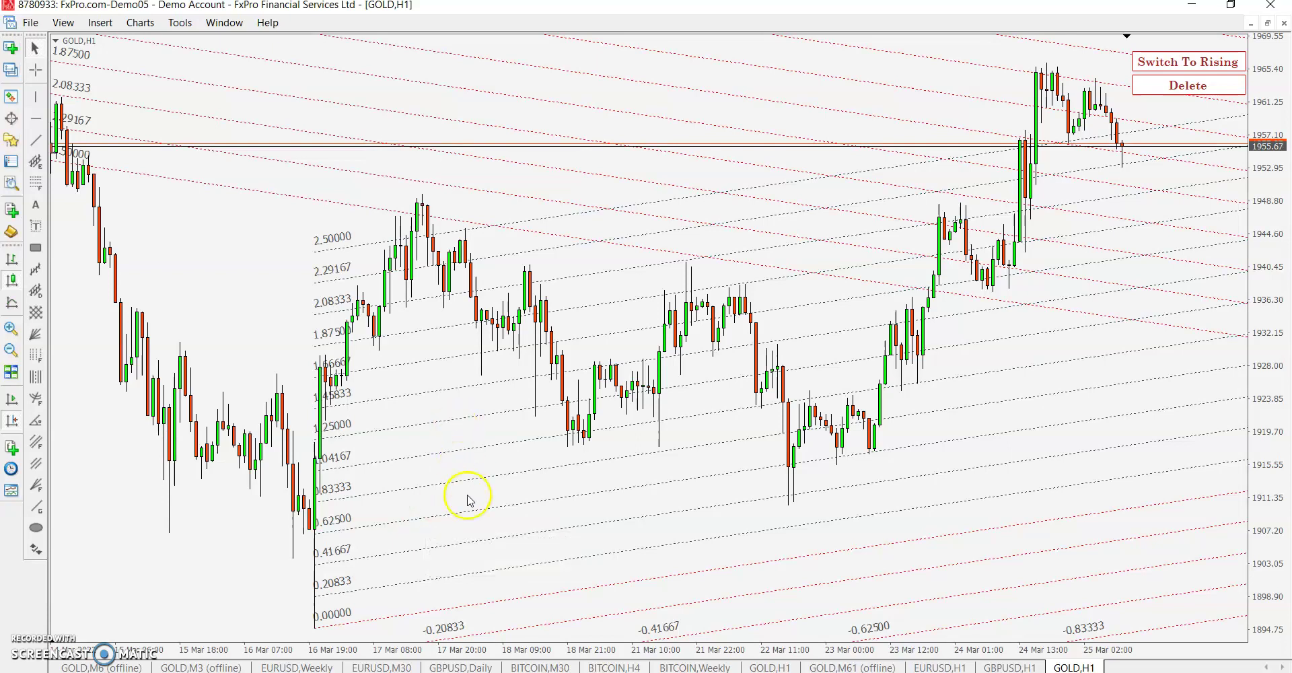
Delete both grids and switch the GOLD chart to the 15-minute timeframe.
{"action": "left_click", "coordinate": [1179, 94]}
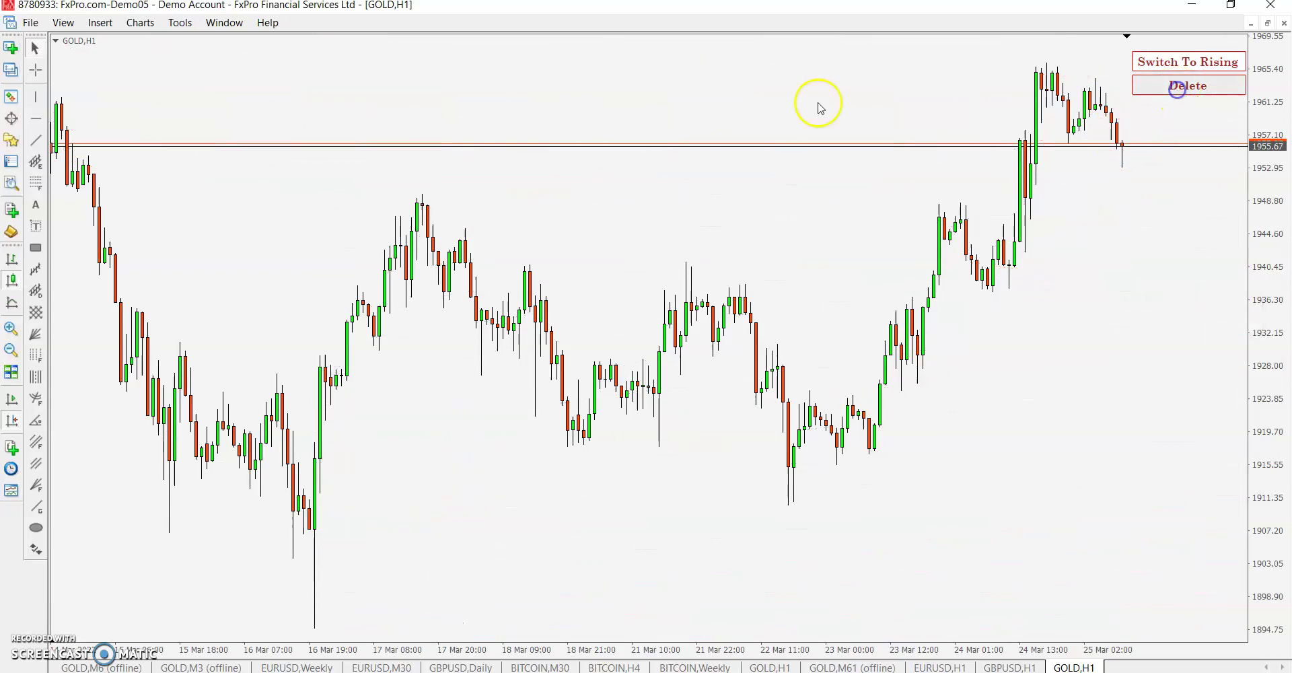
{"action": "right_click", "coordinate": [555, 197]}
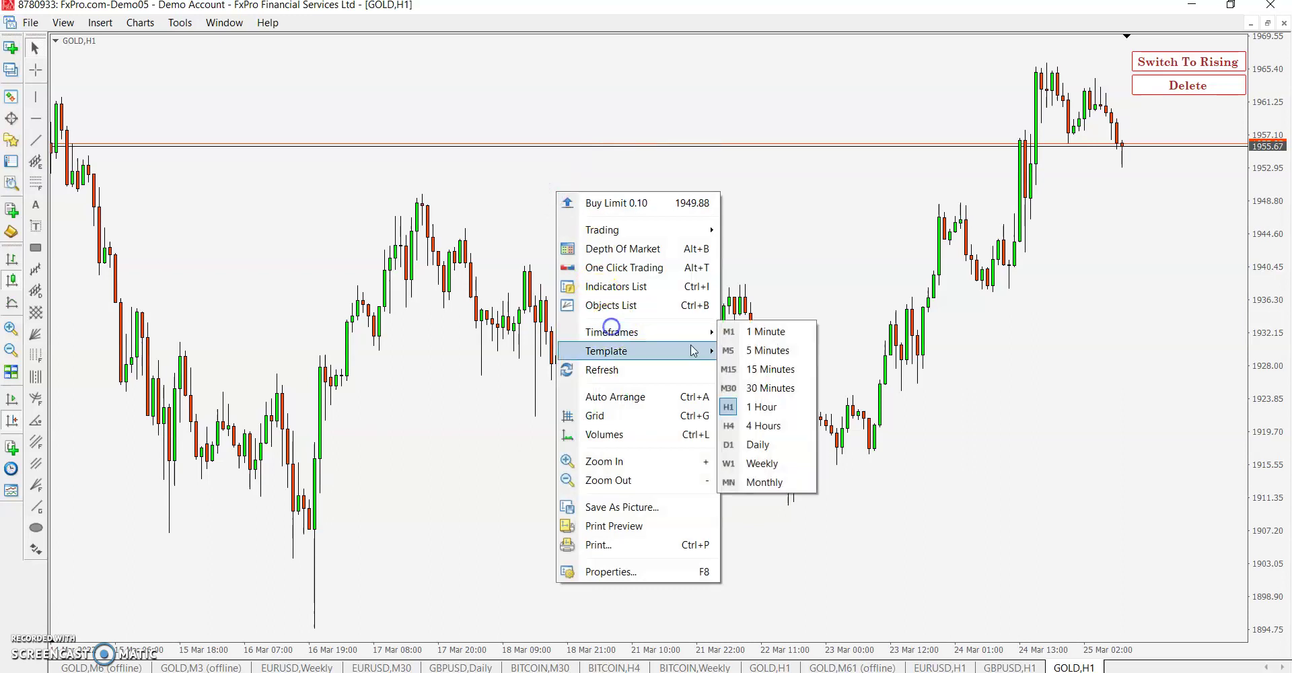
{"action": "left_click", "coordinate": [767, 369]}
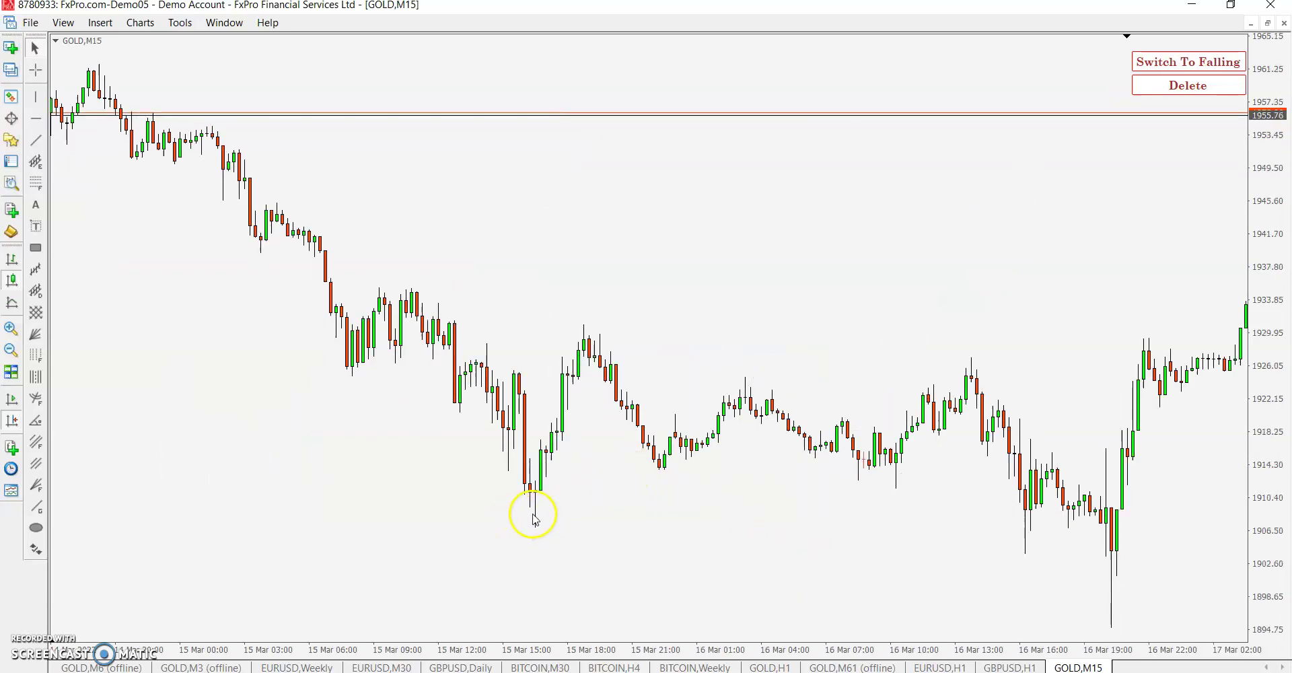
Plot rising grids from the 15 March low and the 16 March low on the 15-minute GOLD chart.
{"action": "left_click", "coordinate": [536, 514]}
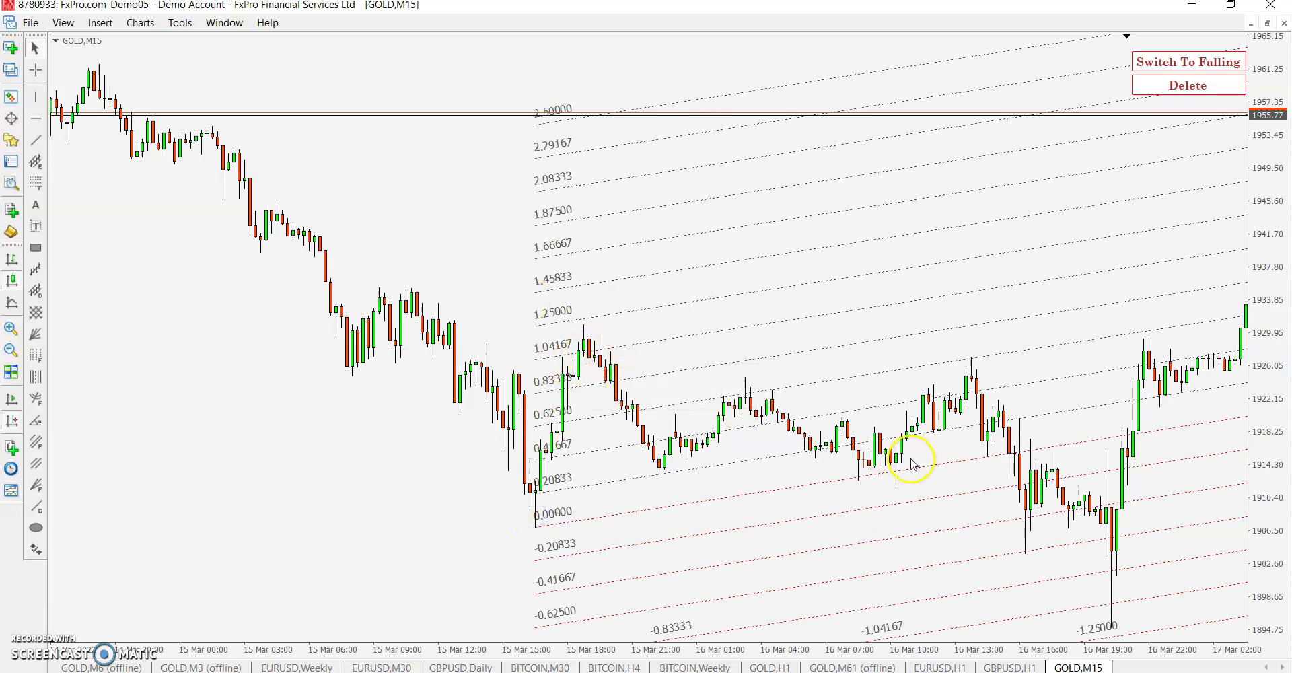
{"action": "scroll", "coordinate": [912, 463], "scroll_direction": "down", "scroll_amount": 5}
{"action": "left_click", "coordinate": [596, 543]}
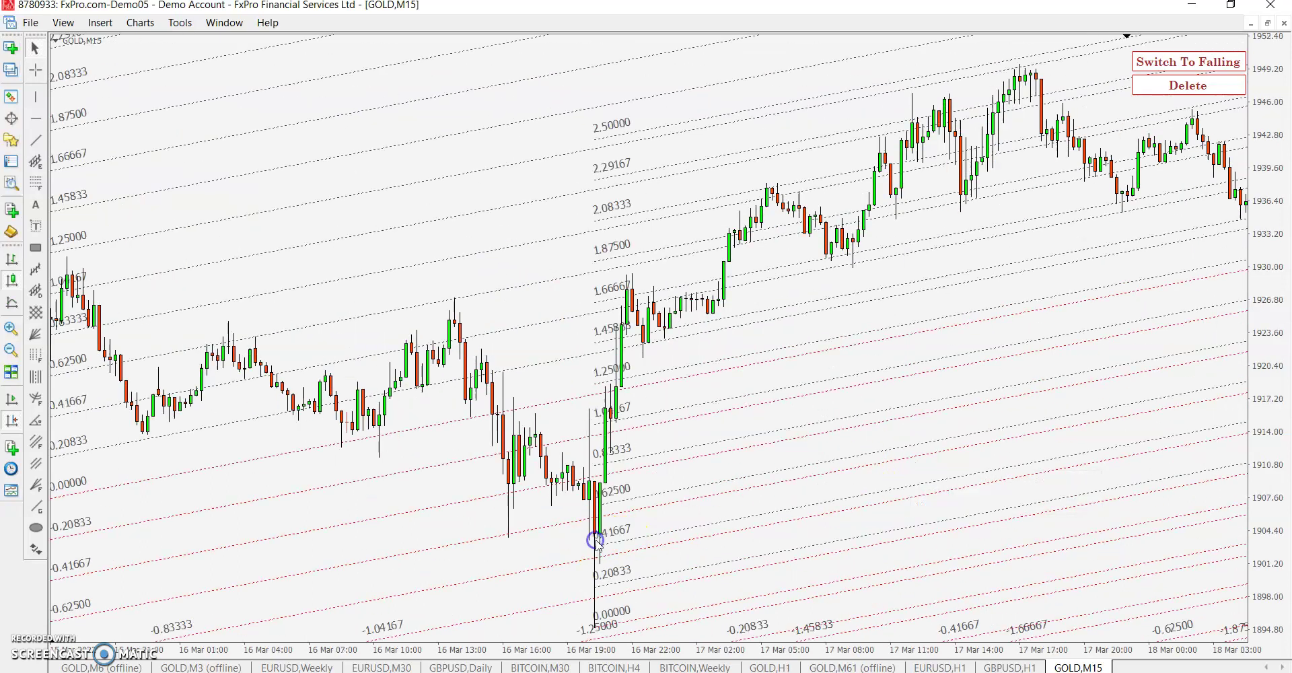
{"action": "scroll", "coordinate": [758, 488], "scroll_direction": "down", "scroll_amount": 2}
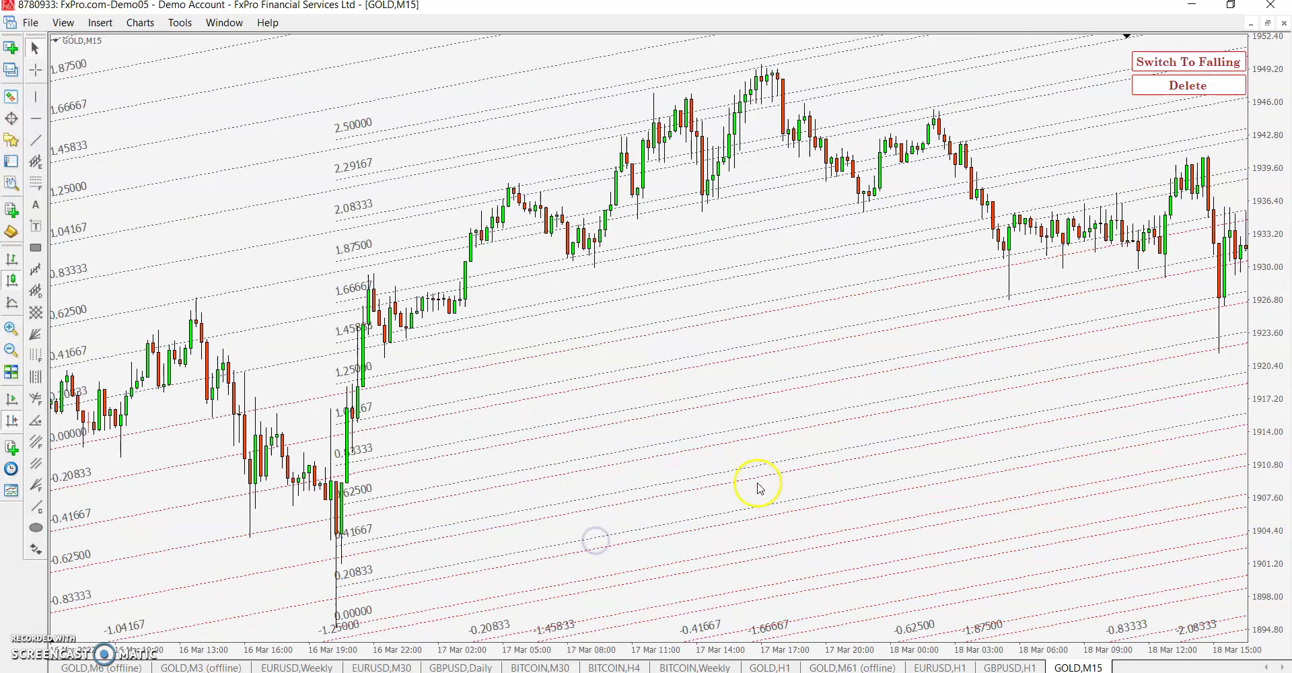
Delete the grids and open the Dynamic Gann Grid's PriceDivider value for editing.
{"action": "left_click", "coordinate": [1149, 87]}
{"action": "right_click", "coordinate": [581, 163]}
{"action": "left_click", "coordinate": [637, 261]}
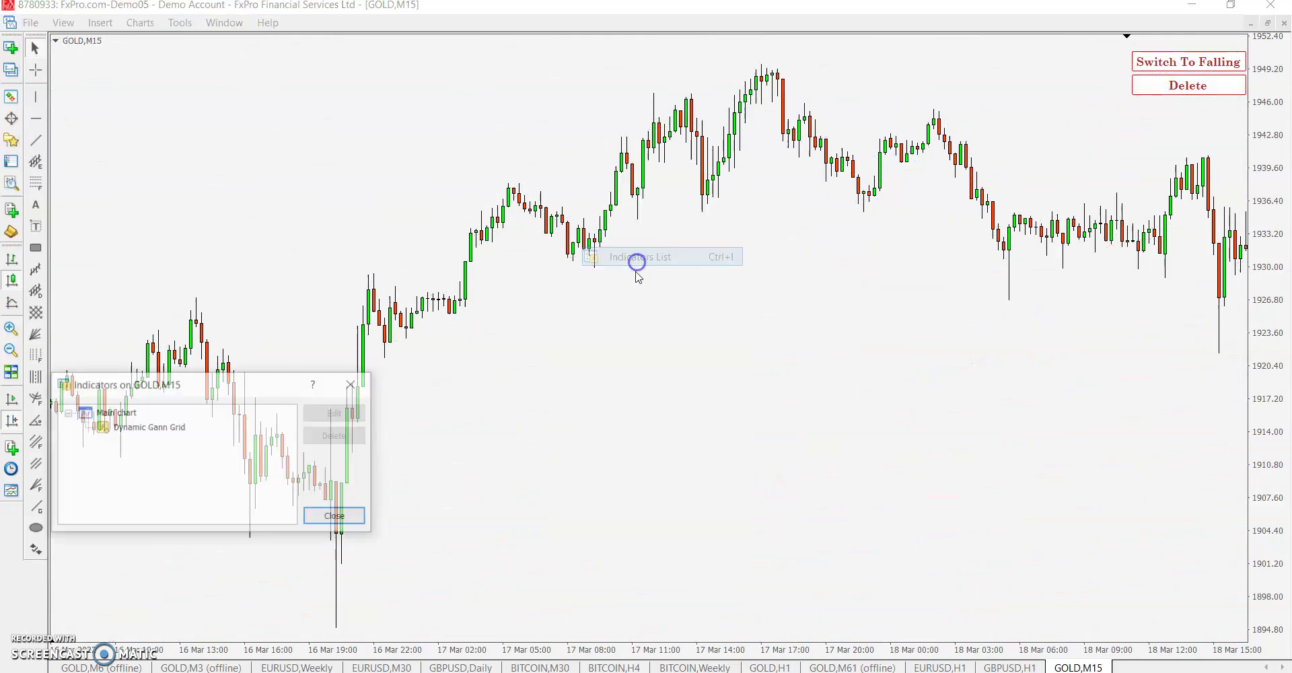
{"action": "double_click", "coordinate": [143, 427]}
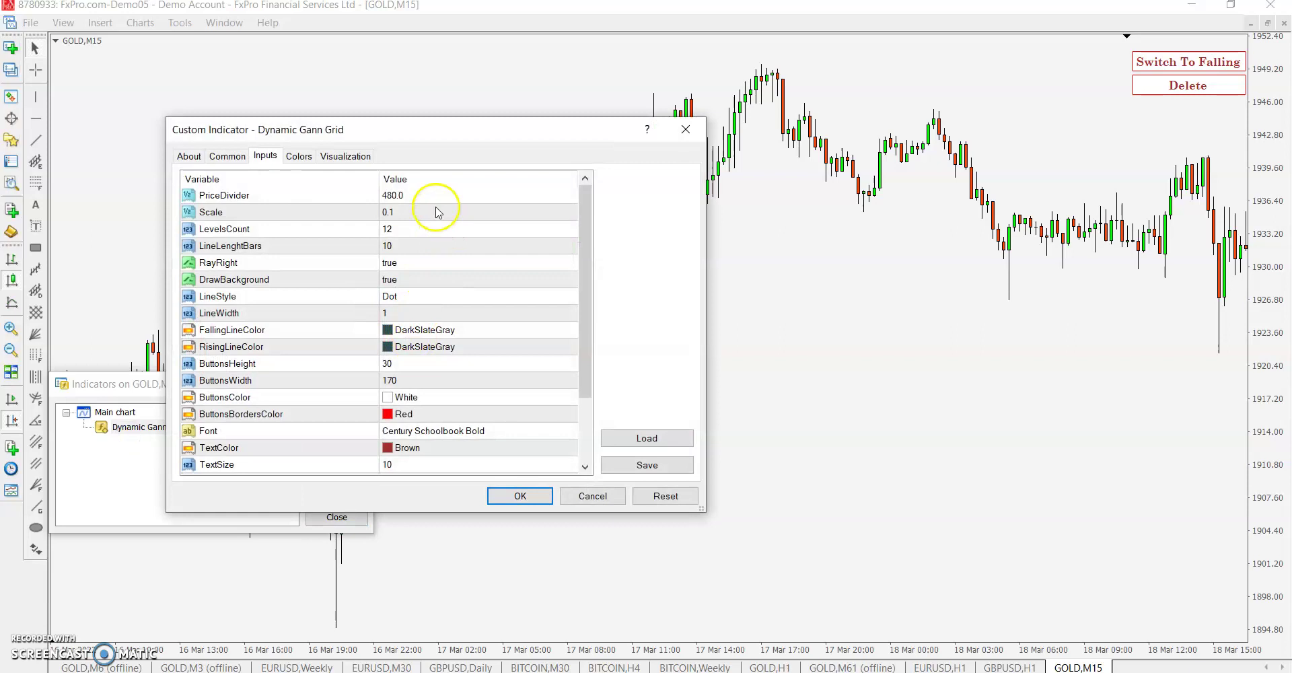
{"action": "double_click", "coordinate": [434, 196]}
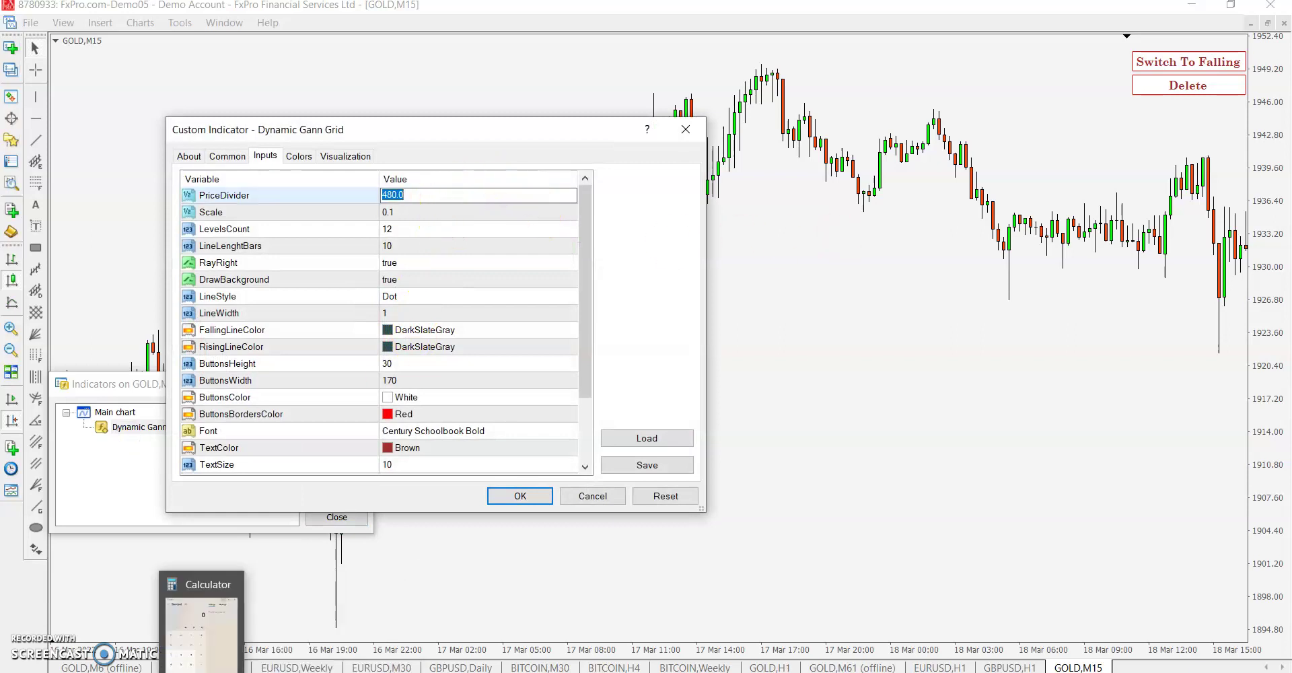
Switch to Calculator, place it beside the indicator settings and compute 360 ÷ 8.
{"action": "left_click", "coordinate": [204, 670]}
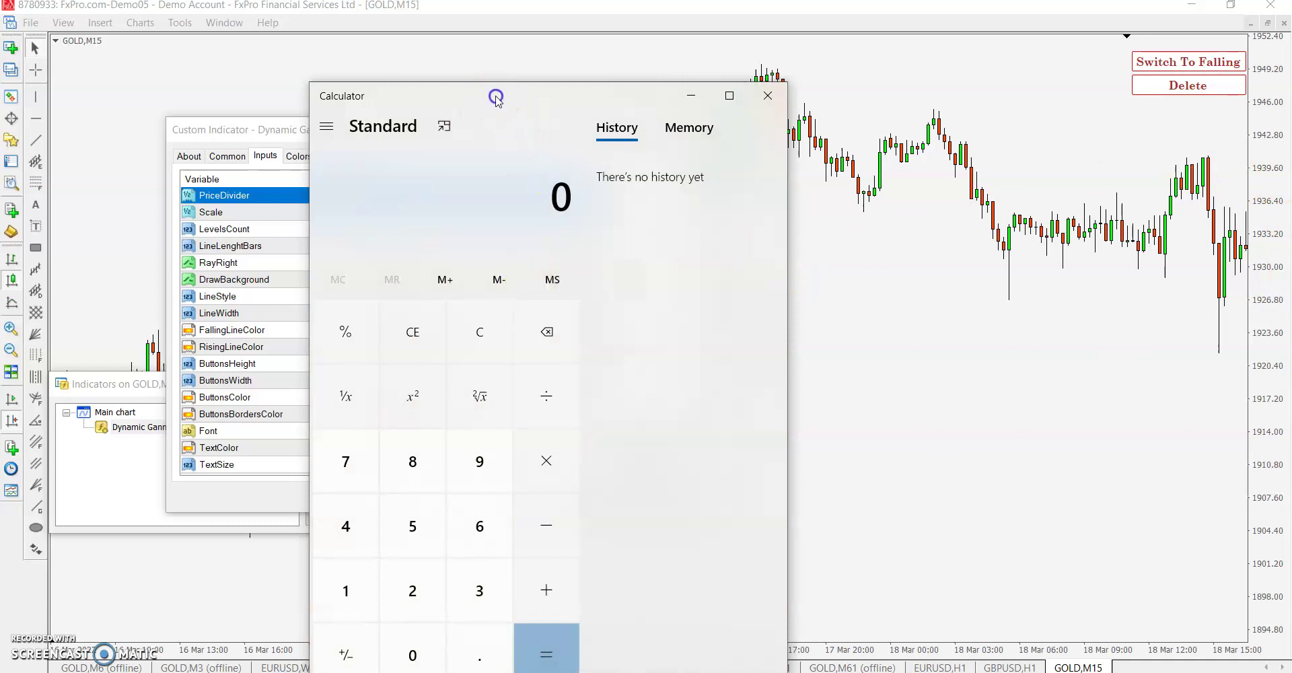
{"action": "left_click_drag", "start_coordinate": [496, 99], "coordinate": [977, 33]}
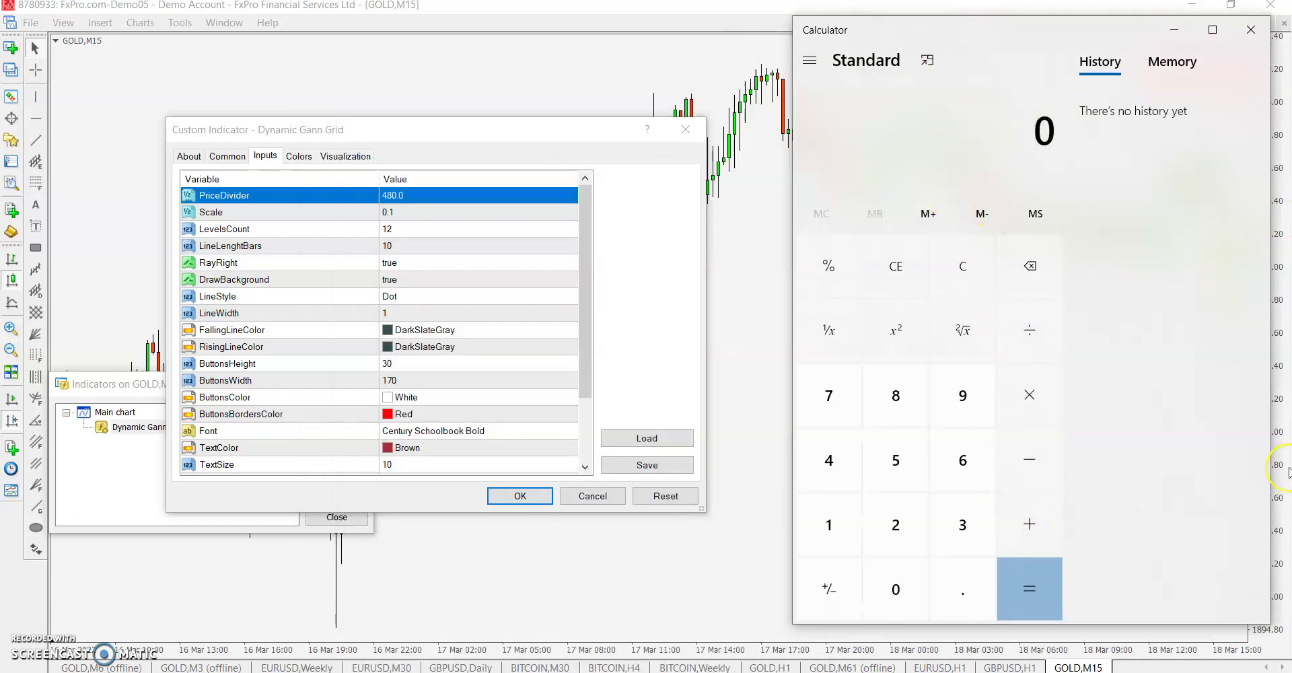
{"action": "type", "text": "360 ÷ 8"}
{"action": "key", "text": "Return"}
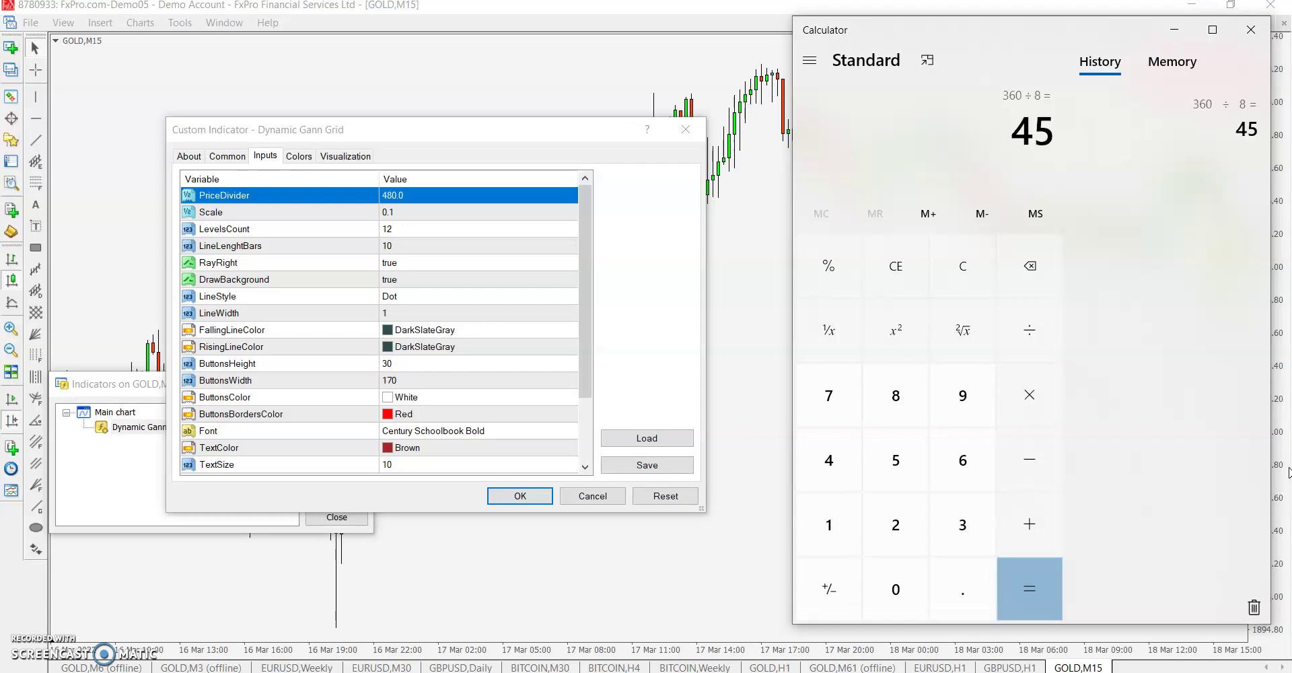
Add 45 to the calculated result ten times in a row.
{"action": "key", "text": "Return"}
{"action": "key", "text": "Return"}
{"action": "key", "text": "Return"}
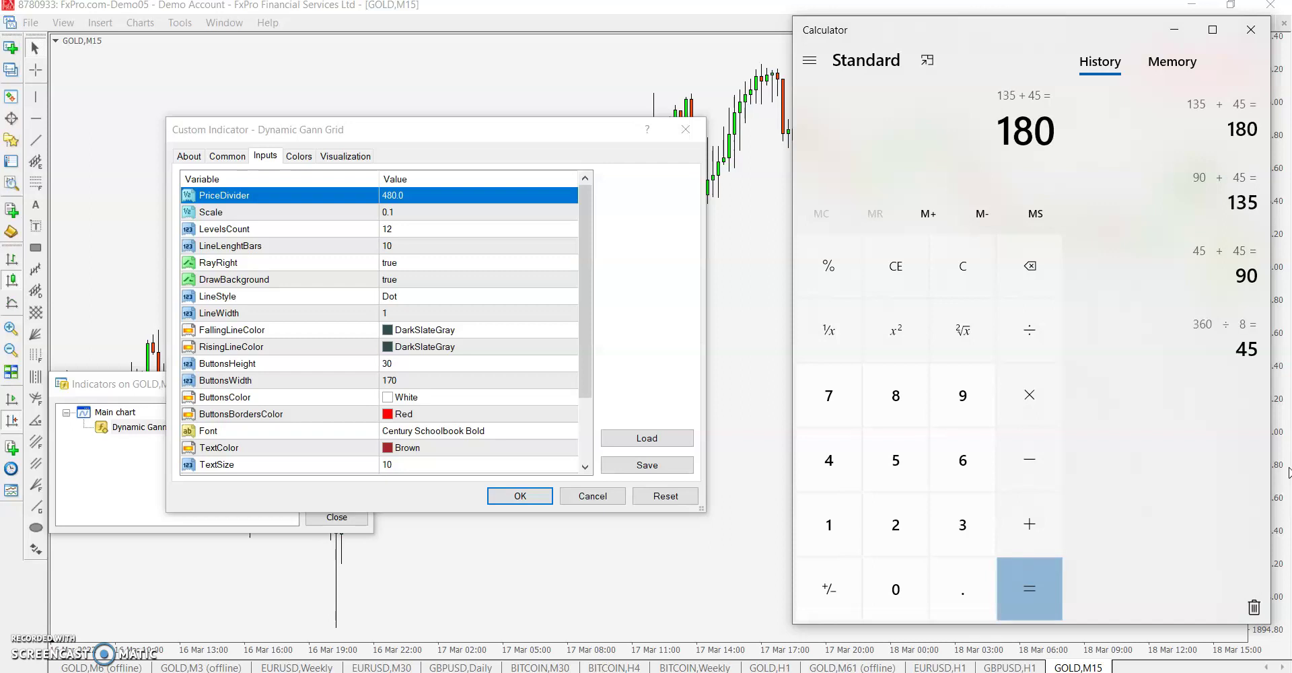
{"action": "key", "text": "Return"}
{"action": "key", "text": "Return"}
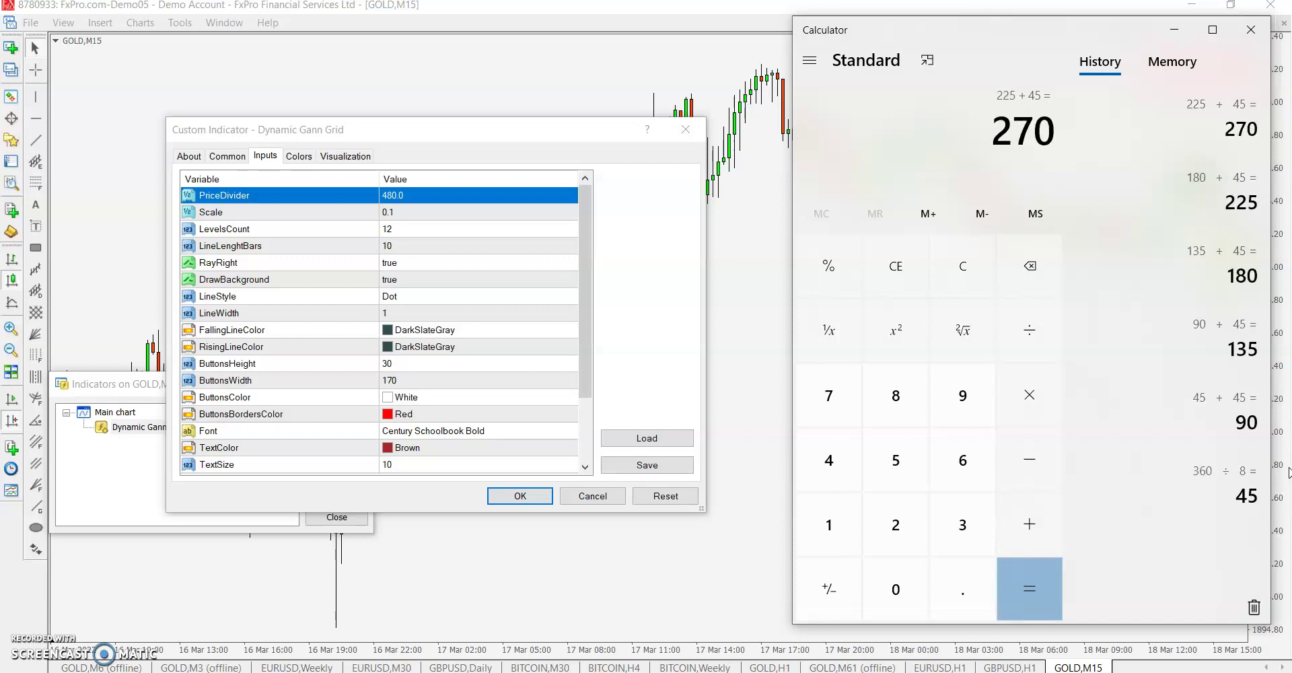
{"action": "key", "text": "Return"}
{"action": "key", "text": "Return"}
{"action": "key", "text": "Return"}
{"action": "key", "text": "Return"}
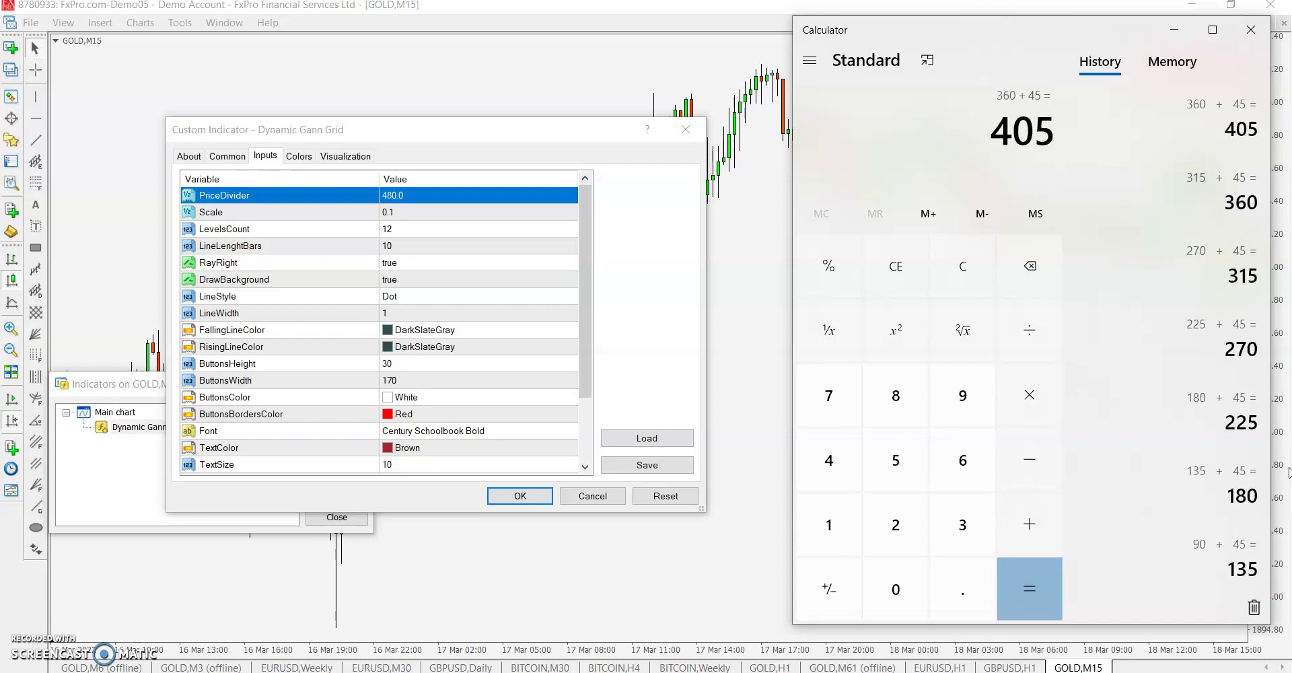
{"action": "key", "text": "Return"}
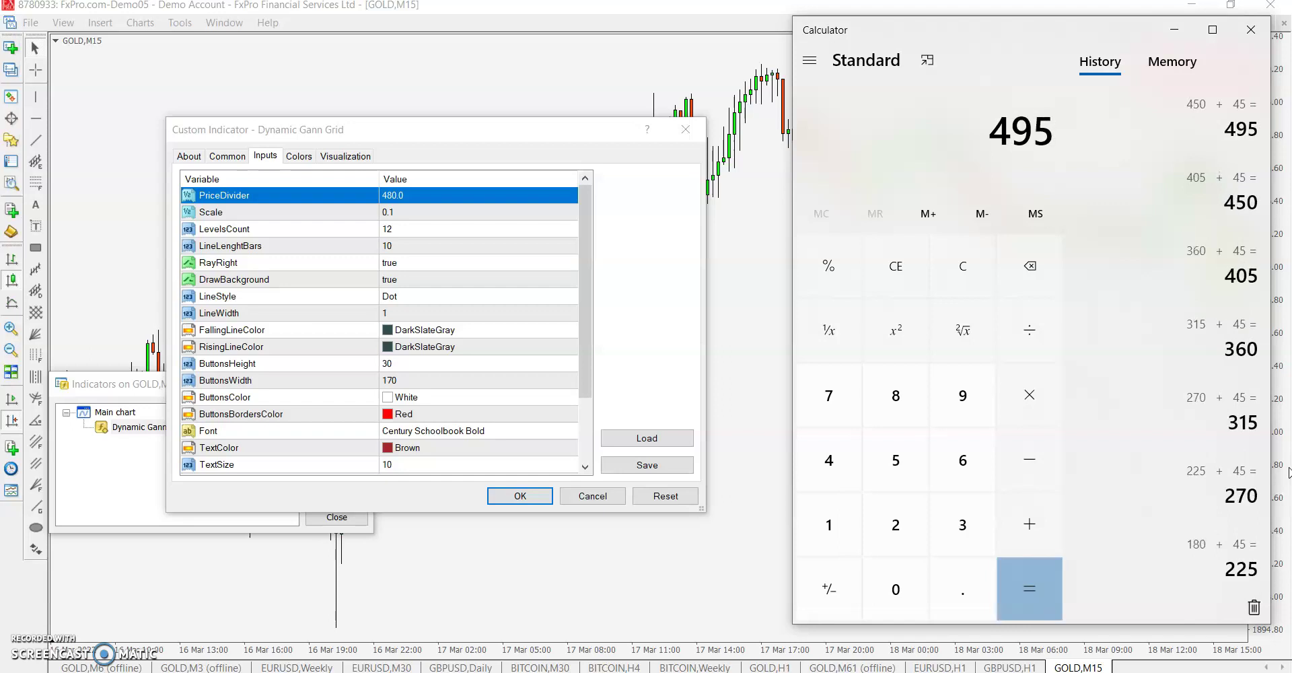
Clear the calculation, compute 360 + 45 and add 22.5 to the result.
{"action": "left_click", "coordinate": [950, 284]}
{"action": "type", "text": "360 + 45"}
{"action": "key", "text": "Return"}
{"action": "type", "text": "+22.5"}
{"action": "key", "text": "Return"}
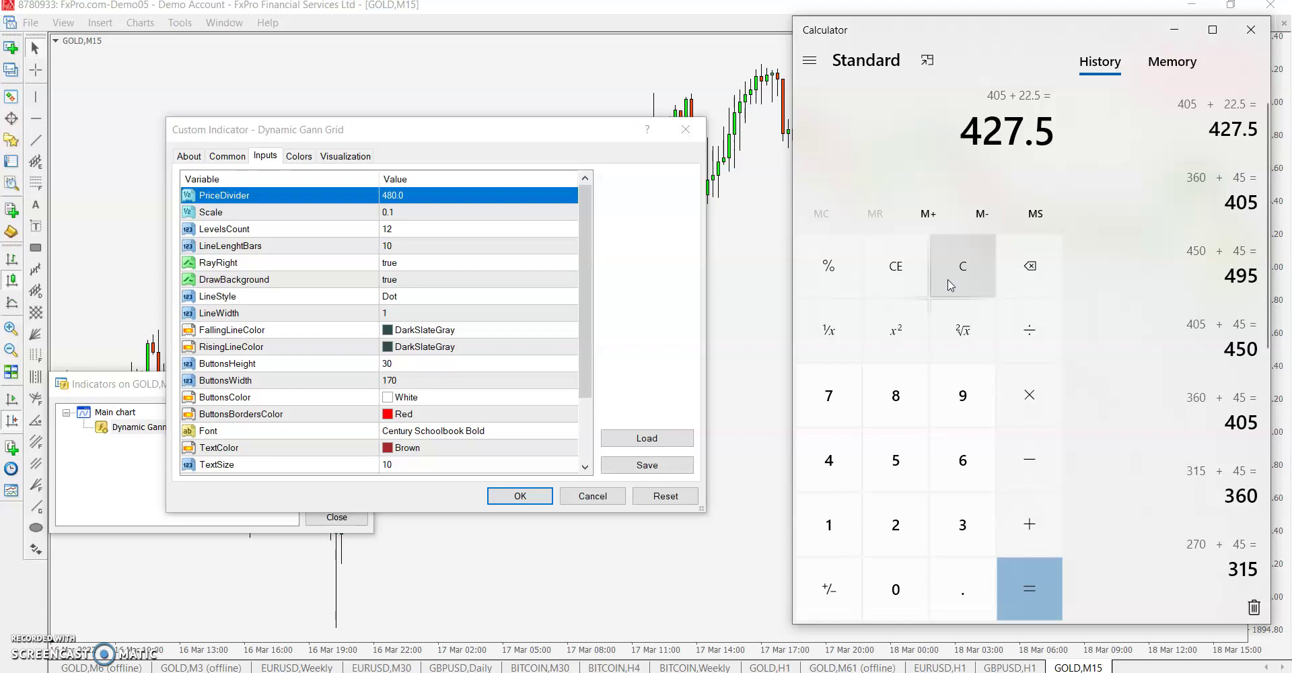
Clear the calculation and compute 405 + 60.
{"action": "left_click", "coordinate": [962, 283]}
{"action": "type", "text": "4"}
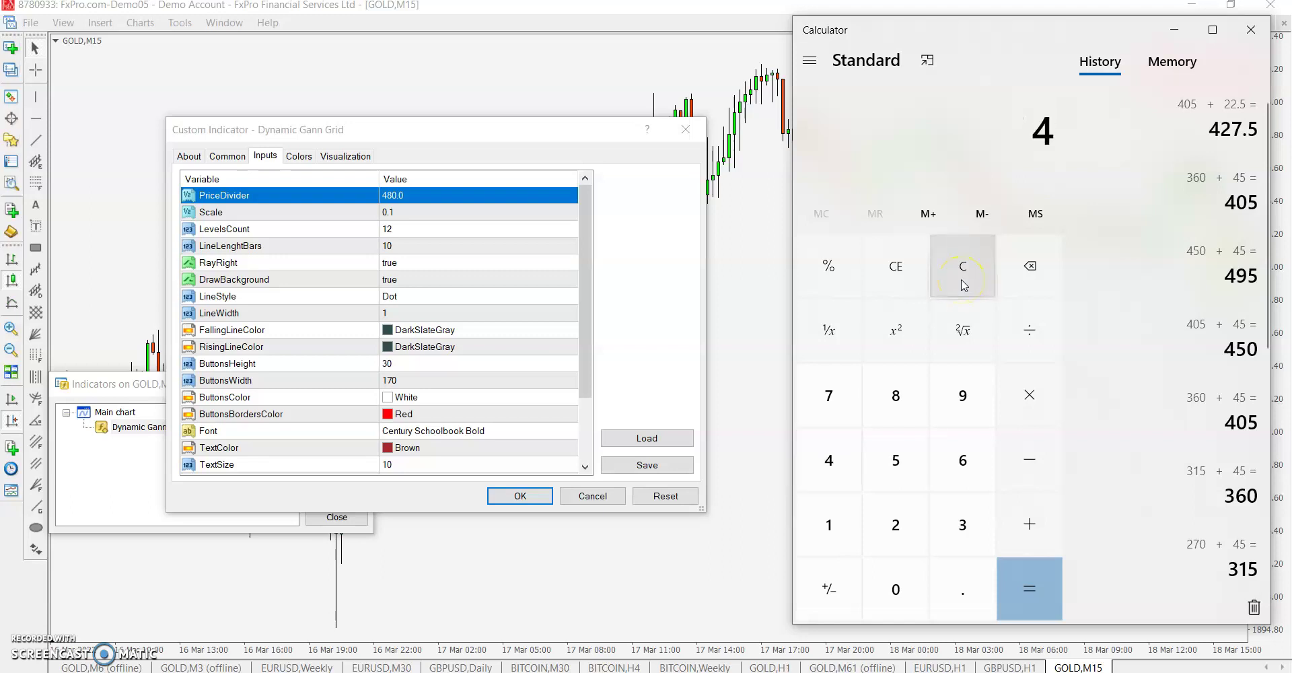
{"action": "type", "text": "05 + 60"}
{"action": "key", "text": "Return"}
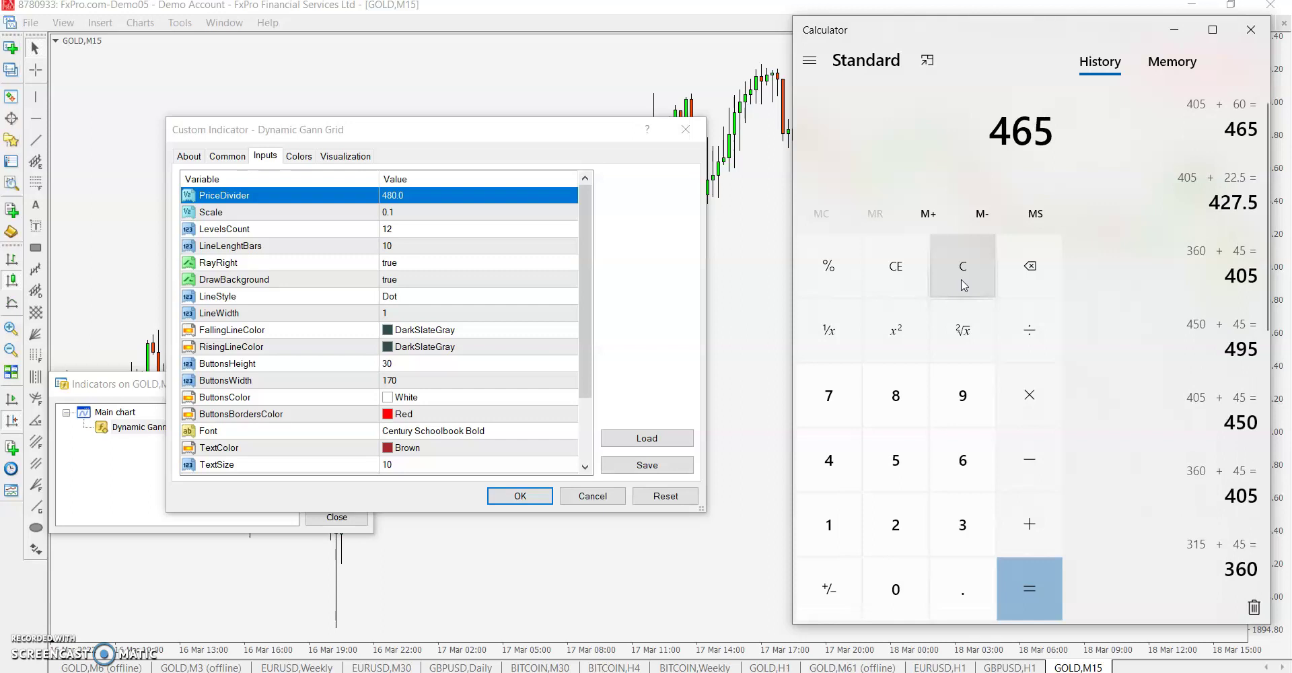
Clear the calculation, compute 360 ÷ 2, clear the result and close the calculator.
{"action": "left_click", "coordinate": [964, 285]}
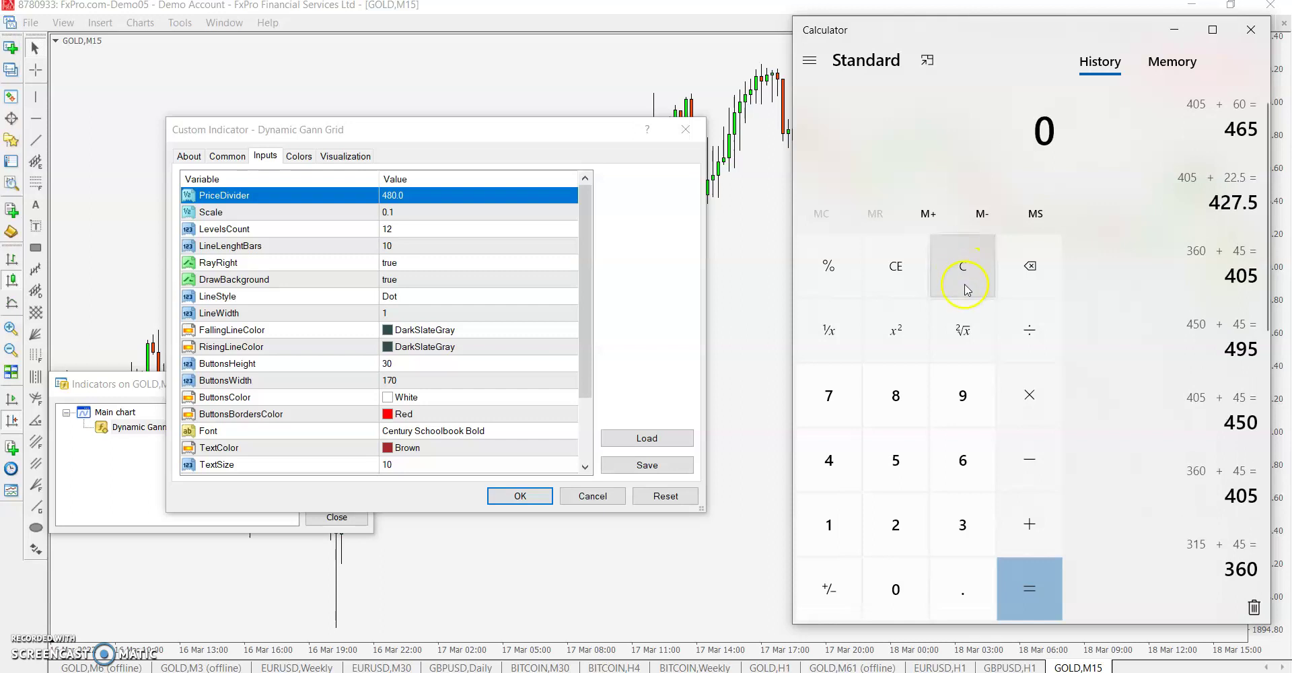
{"action": "left_click", "coordinate": [966, 526]}
{"action": "left_click", "coordinate": [964, 471]}
{"action": "left_click", "coordinate": [895, 591]}
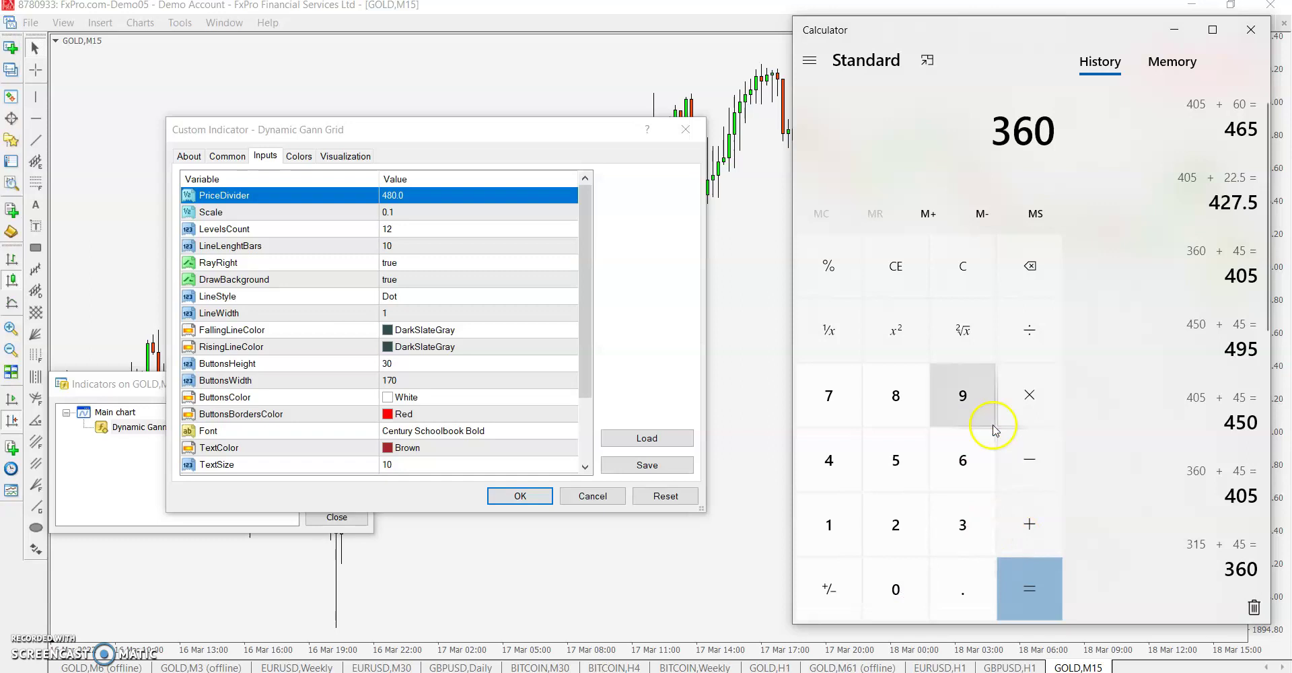
{"action": "left_click", "coordinate": [1035, 350]}
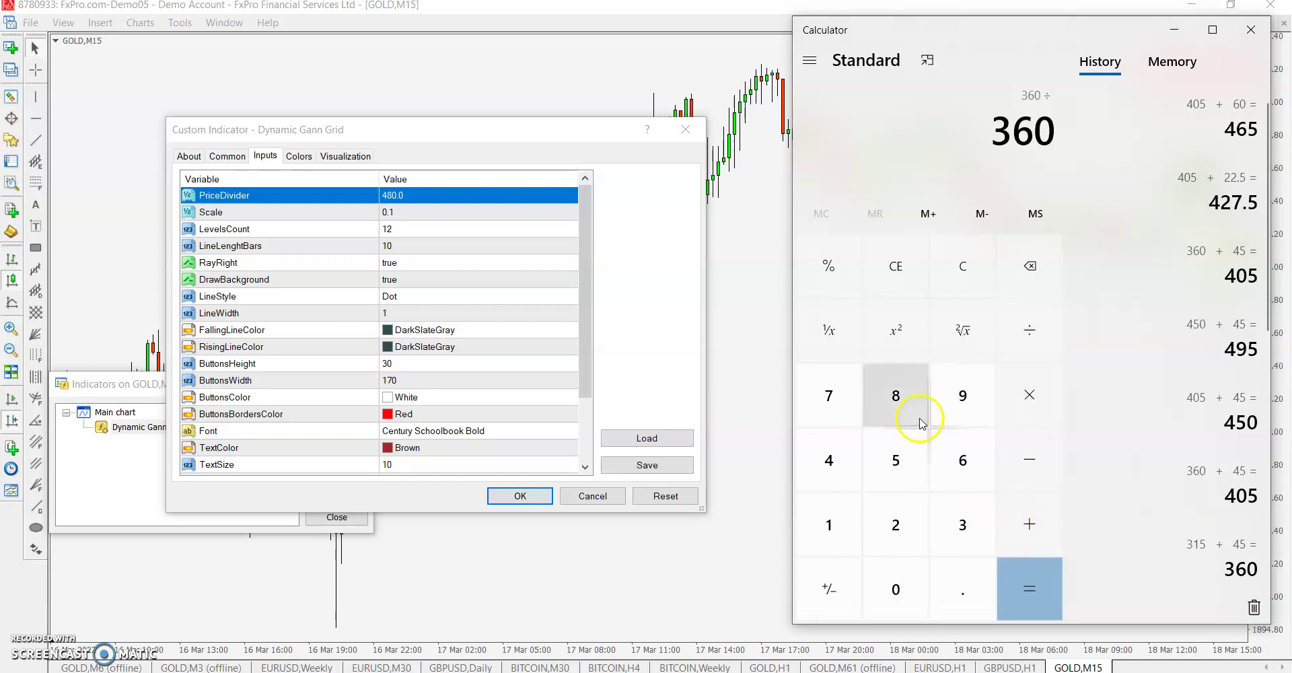
{"action": "left_click", "coordinate": [905, 526]}
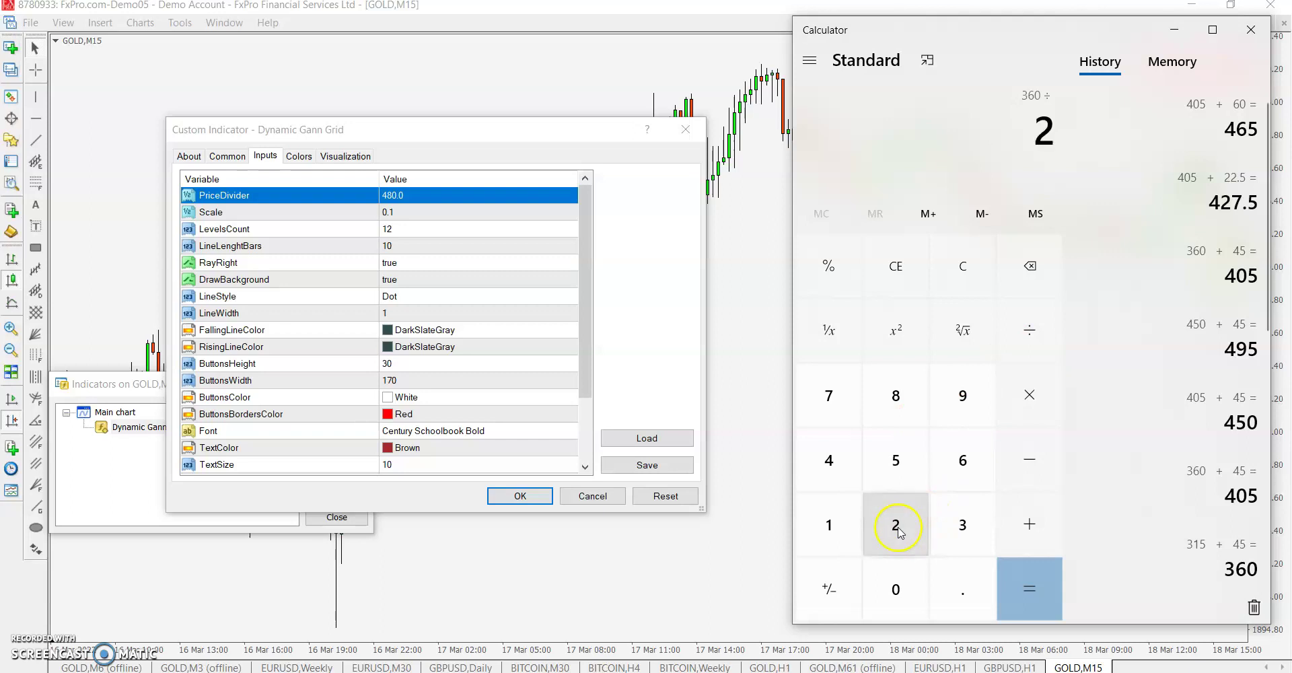
{"action": "left_click", "coordinate": [1017, 574]}
{"action": "left_click", "coordinate": [1022, 263]}
{"action": "left_click", "coordinate": [969, 266]}
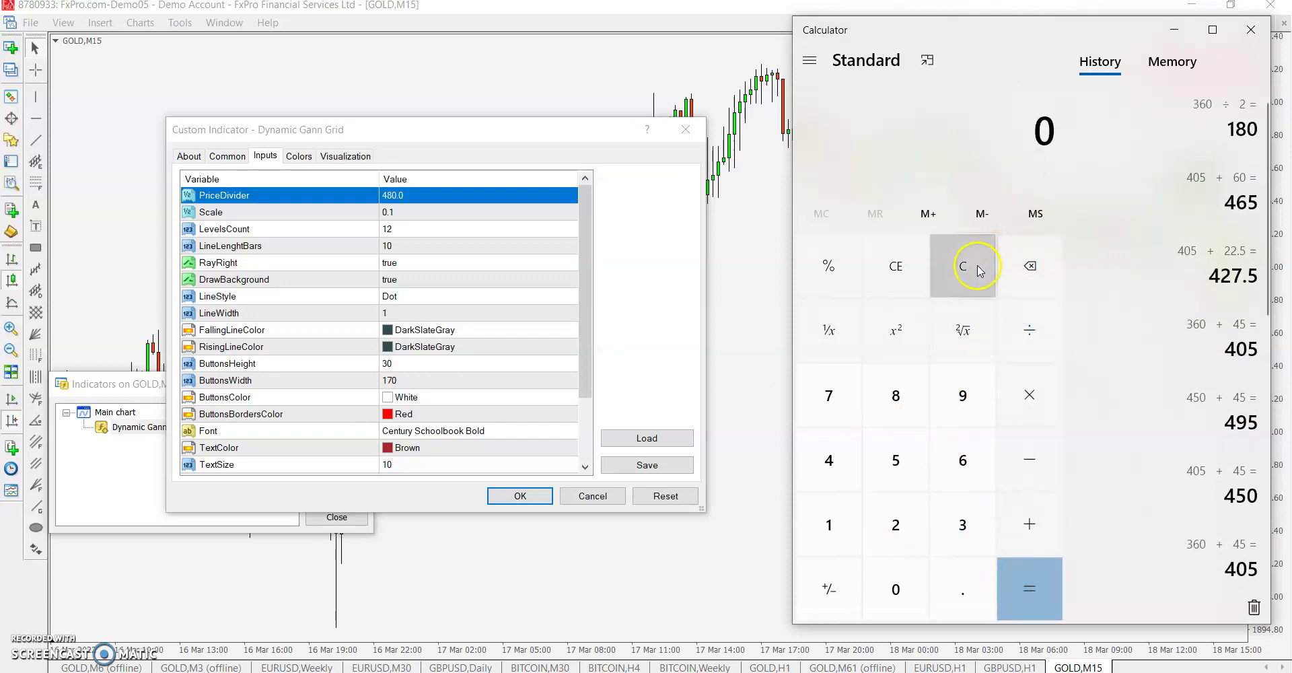
{"action": "left_click", "coordinate": [1238, 30]}
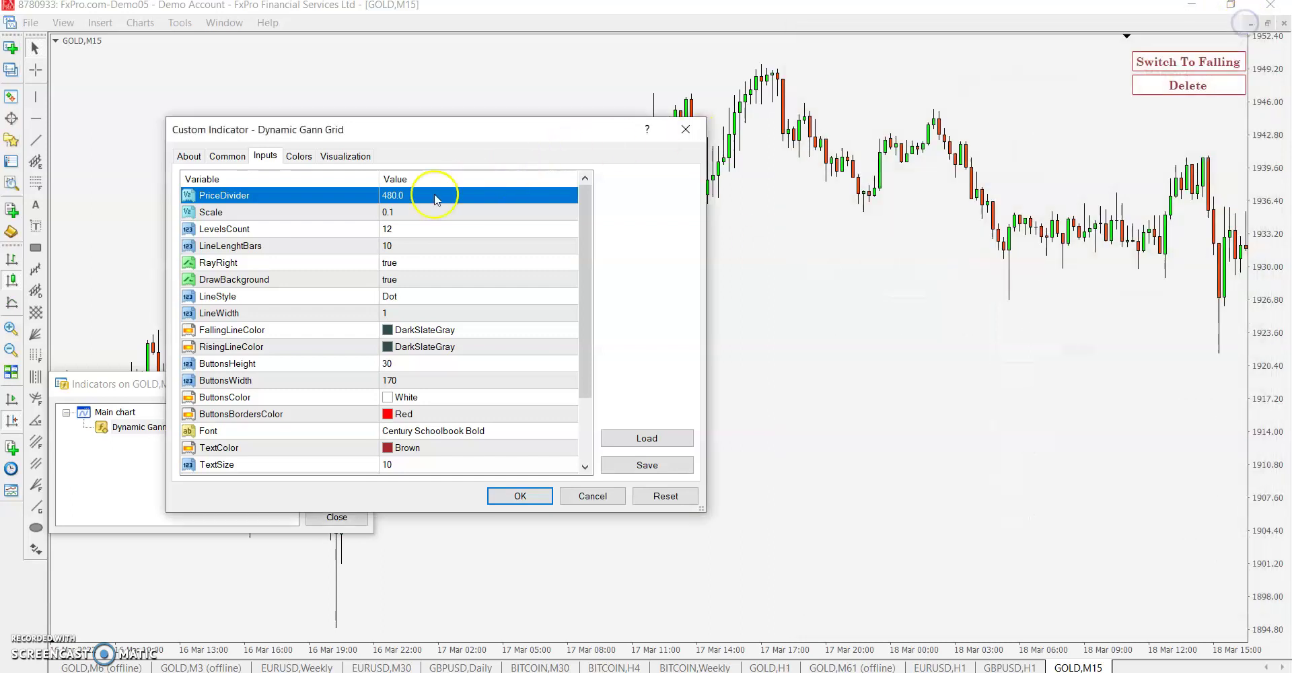
Set the Dynamic Gann Grid's PriceDivider to 180 and plot a rising grid from the 16 March swing low on GOLD,M15.
{"action": "left_click", "coordinate": [426, 194]}
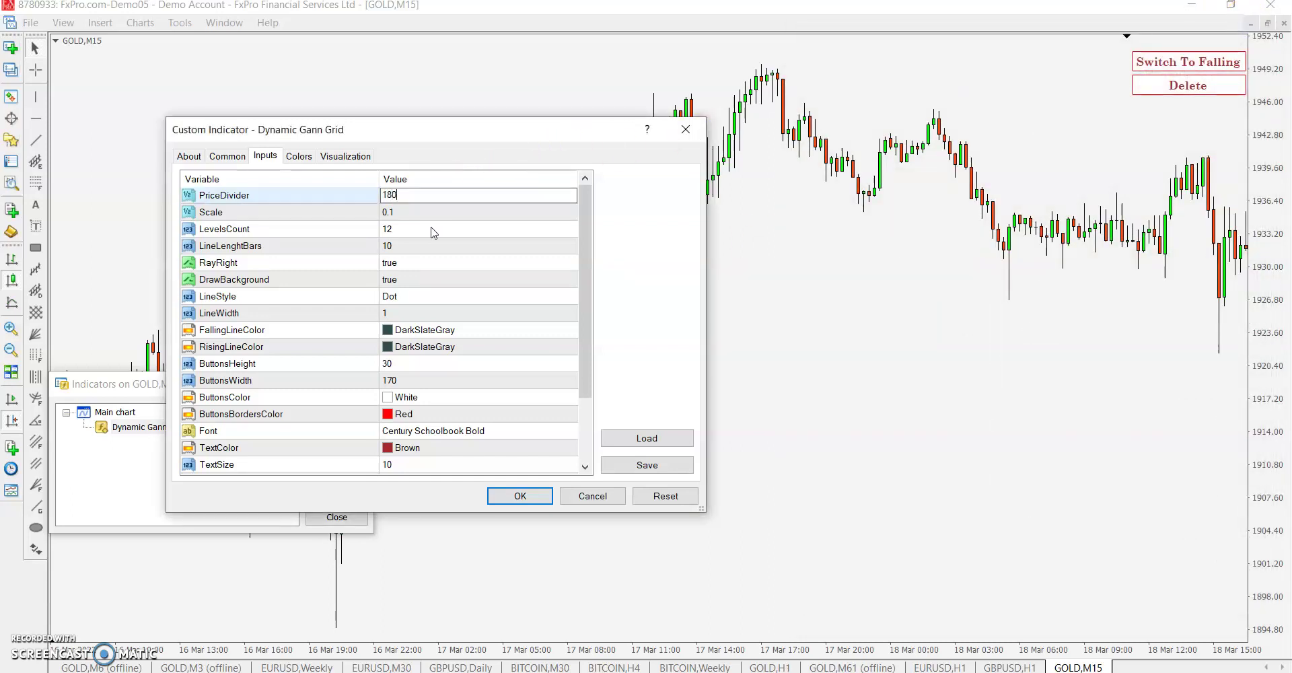
{"action": "left_click", "coordinate": [541, 493]}
{"action": "left_click", "coordinate": [340, 516]}
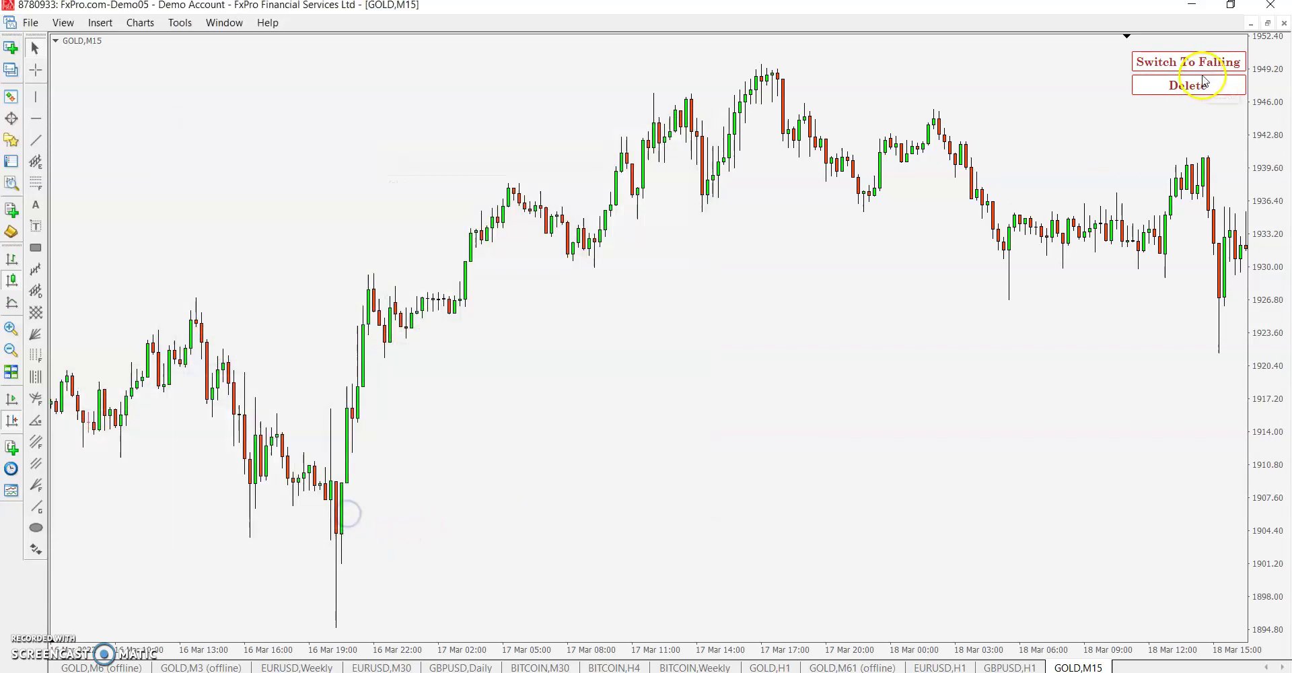
{"action": "left_click", "coordinate": [337, 544]}
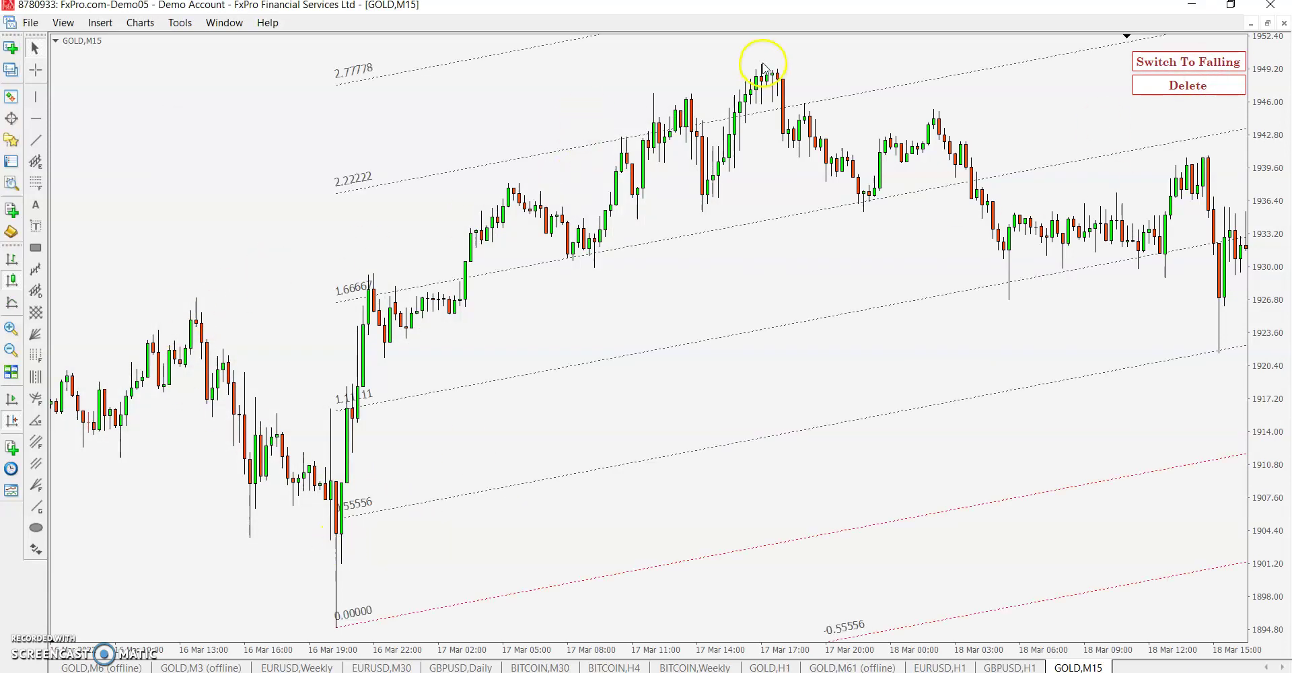
Reopen the Dynamic Gann Grid inputs from the chart's indicator list and set PriceDivider to 360.
{"action": "right_click", "coordinate": [728, 189]}
{"action": "left_click", "coordinate": [768, 277]}
{"action": "double_click", "coordinate": [173, 428]}
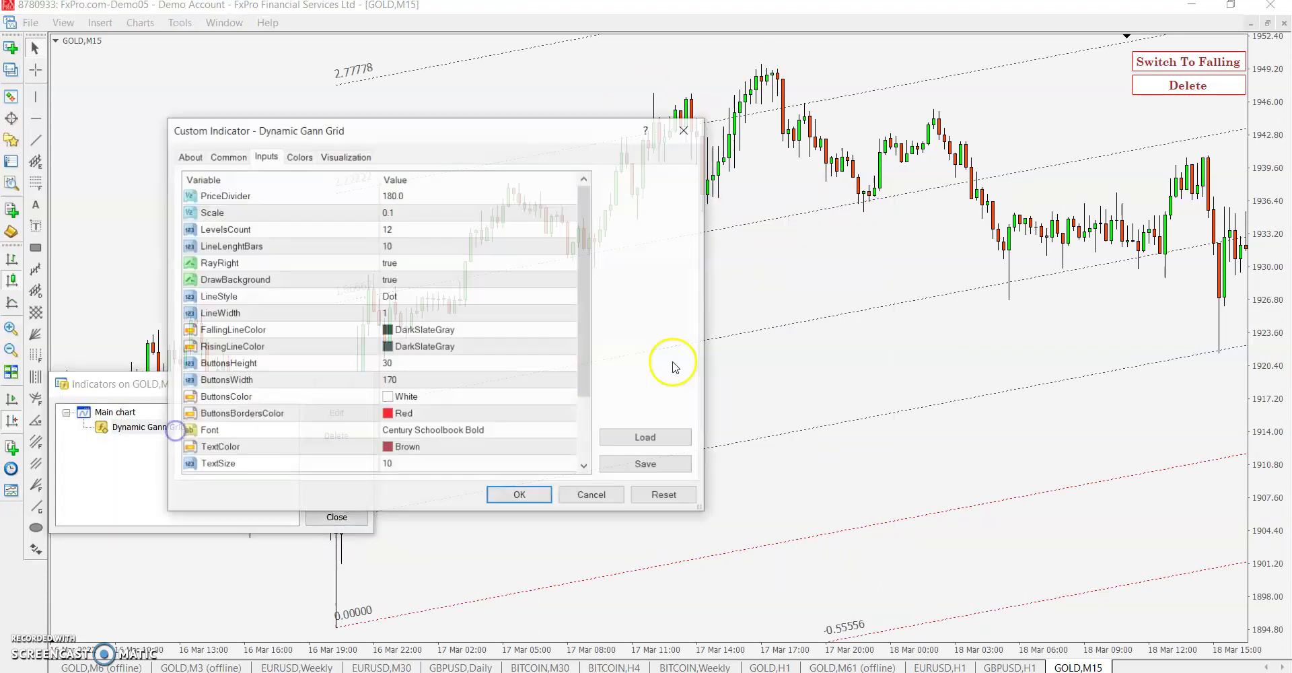
{"action": "left_click", "coordinate": [415, 199]}
{"action": "type", "text": "360"}
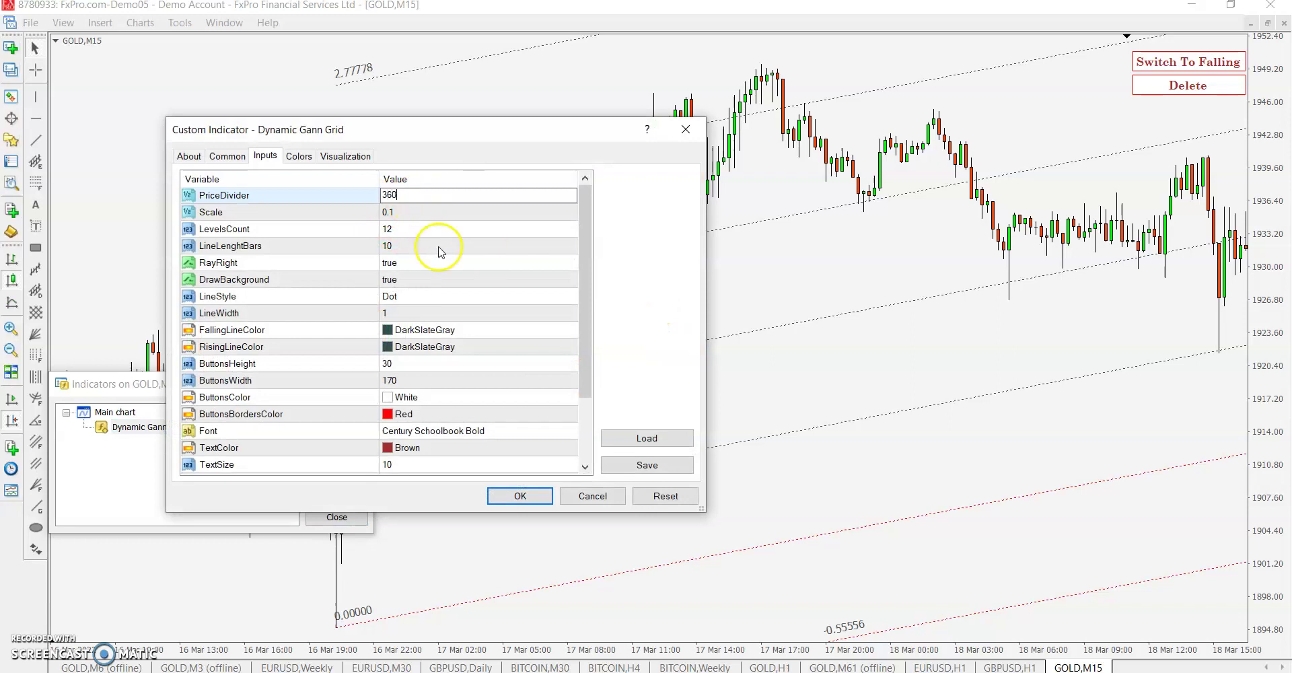
{"action": "left_click", "coordinate": [520, 496]}
{"action": "left_click", "coordinate": [357, 516]}
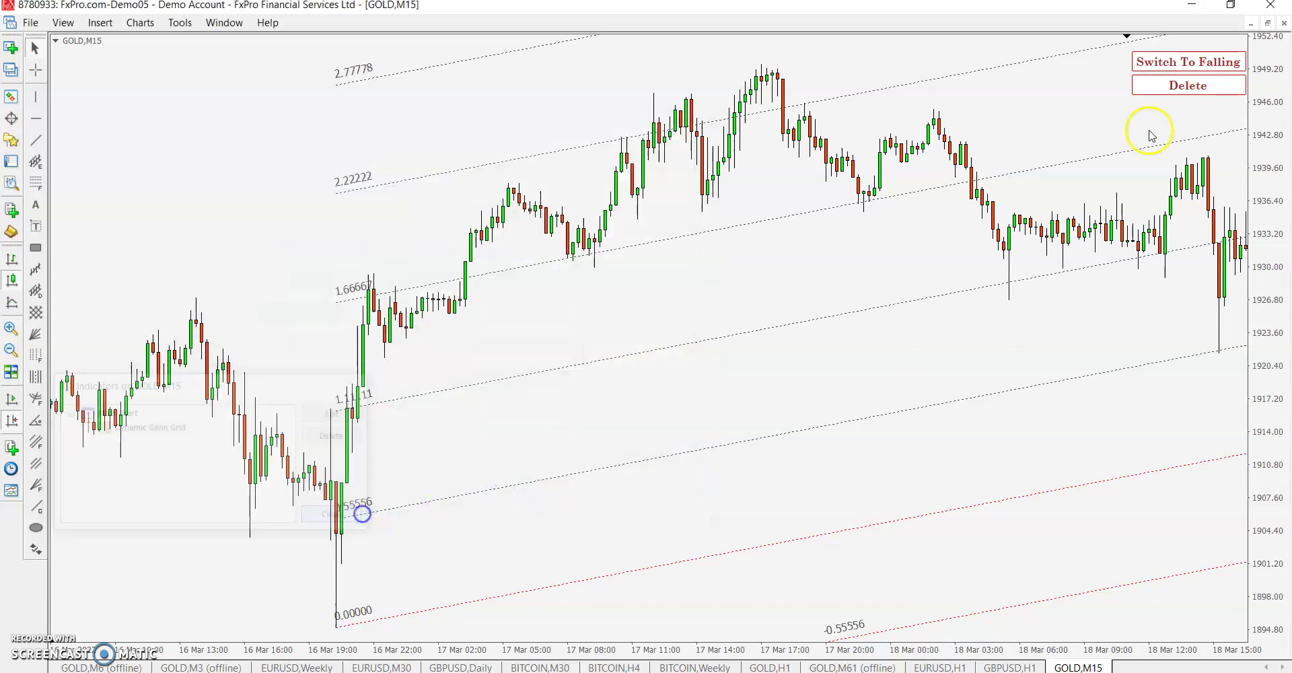
Replace the plotted grid with a rising grid from the 16 March low and a falling grid from the 17 March high.
{"action": "left_click", "coordinate": [1170, 85]}
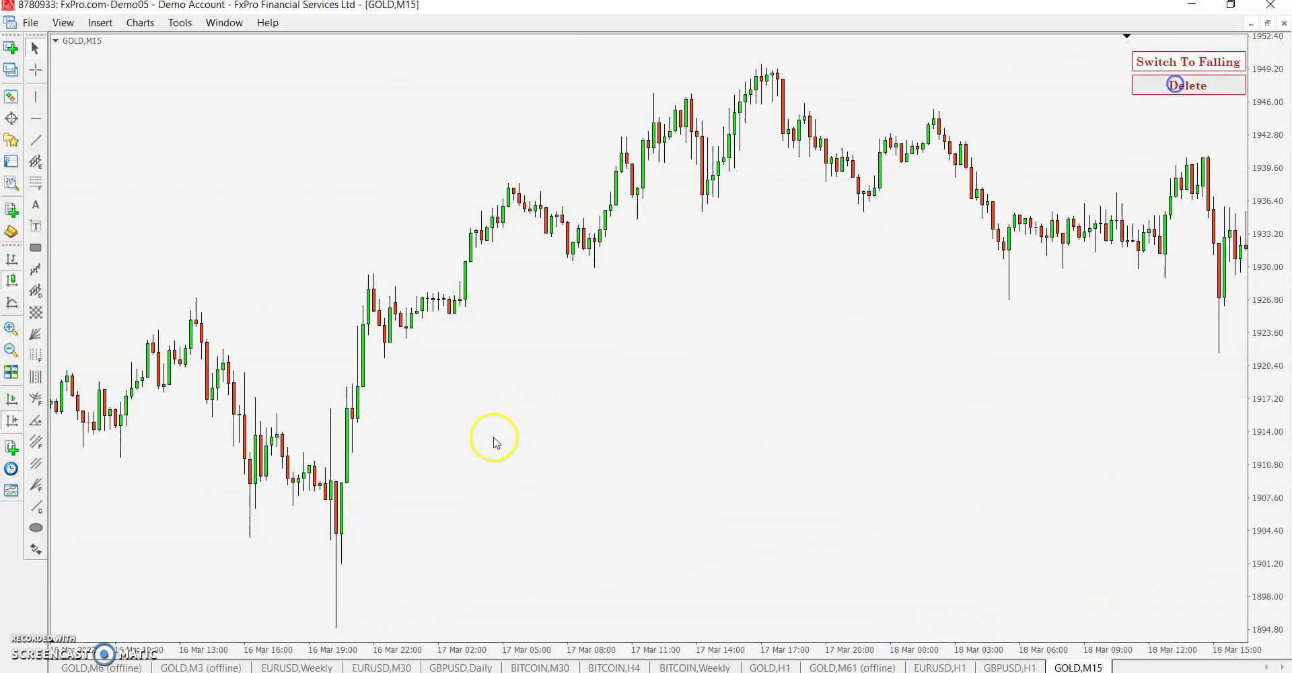
{"action": "left_click", "coordinate": [336, 536]}
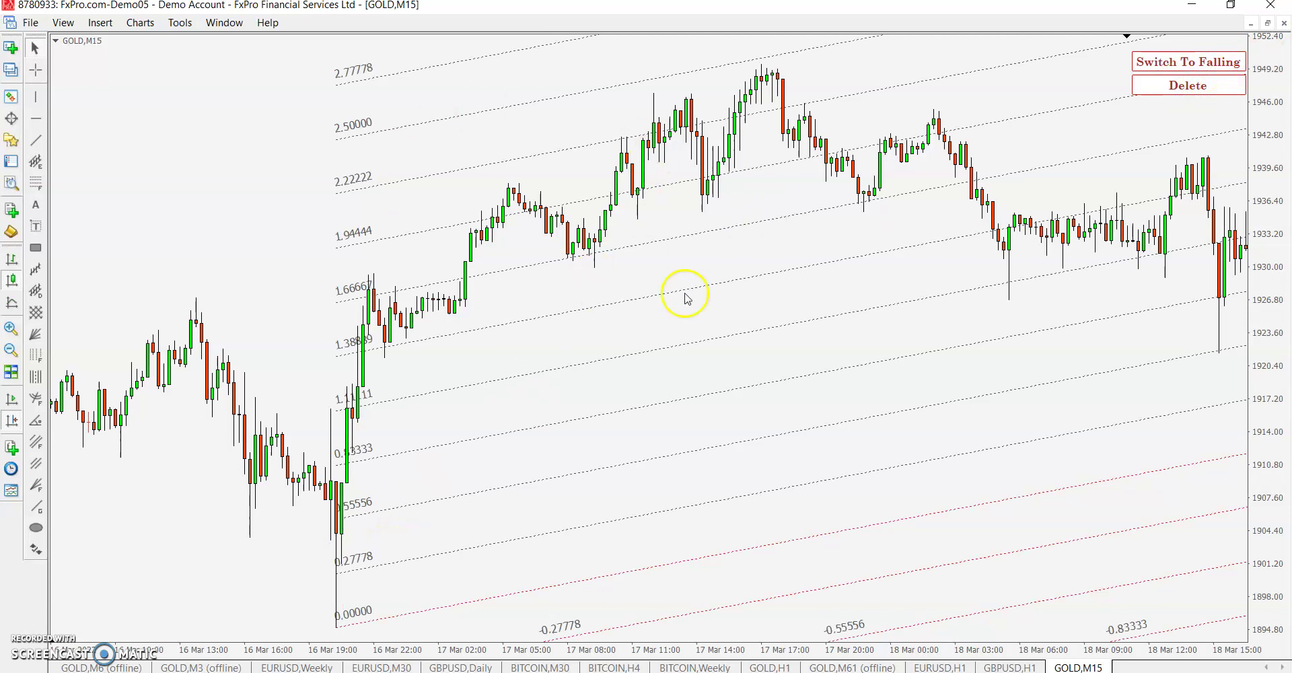
{"action": "left_click", "coordinate": [11, 350]}
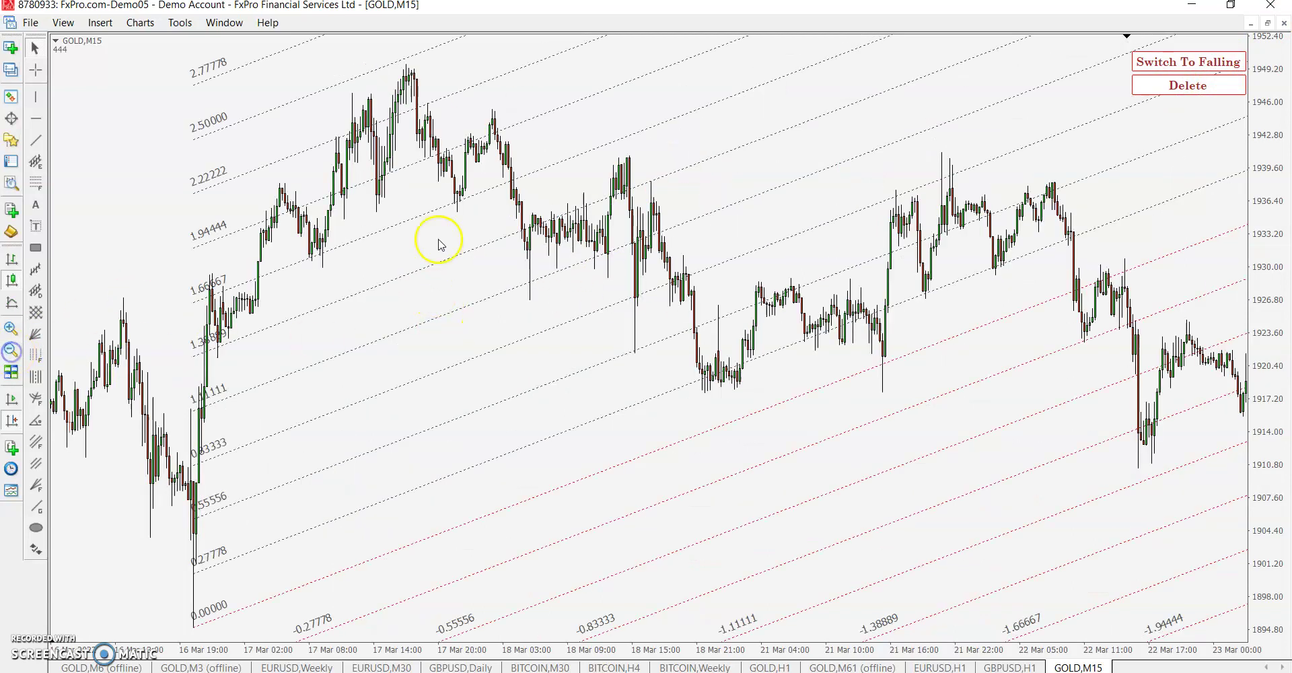
{"action": "left_click", "coordinate": [1188, 62]}
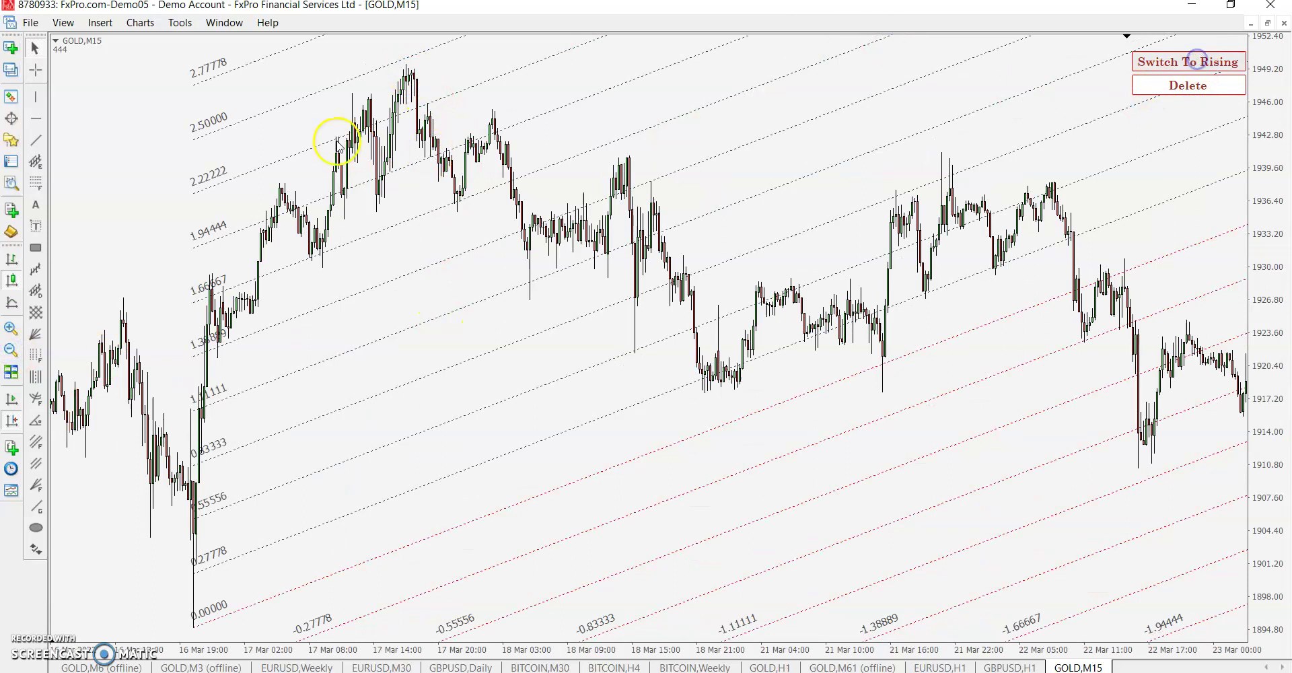
{"action": "left_click", "coordinate": [408, 78]}
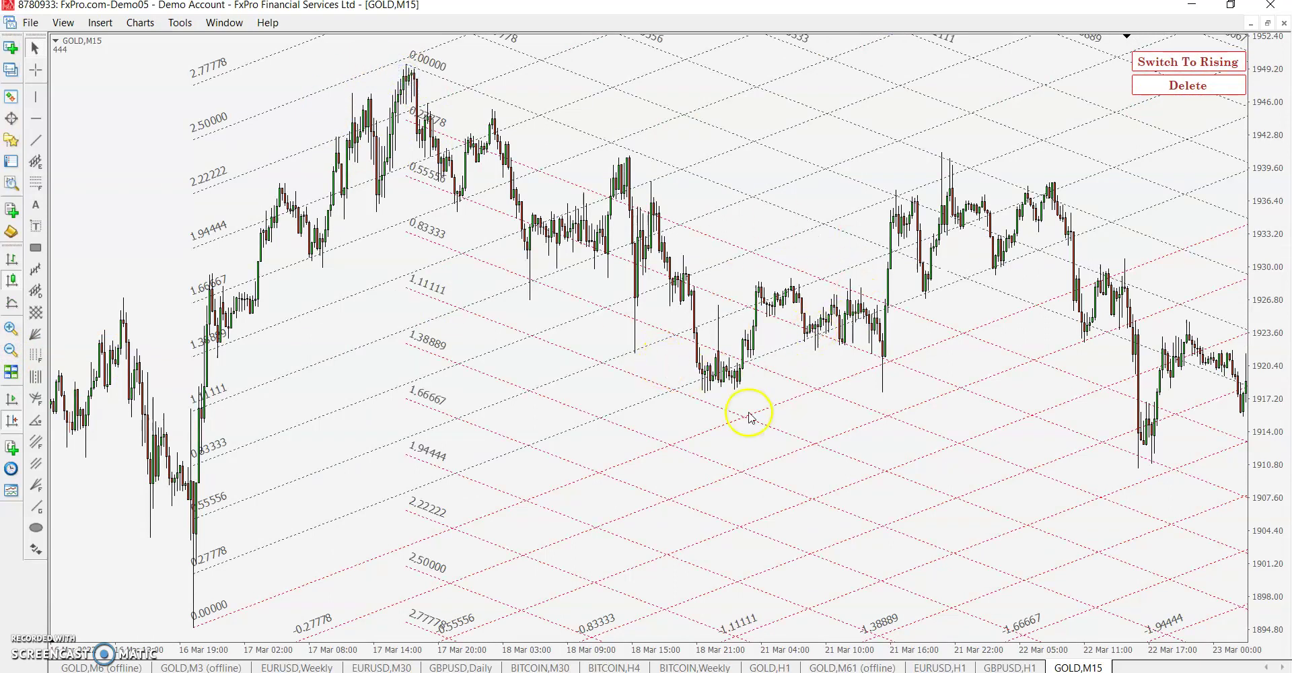
Switch the indicator to rising mode and plot another grid from the 22 March swing low.
{"action": "scroll", "coordinate": [831, 402], "scroll_direction": "down", "scroll_amount": 3}
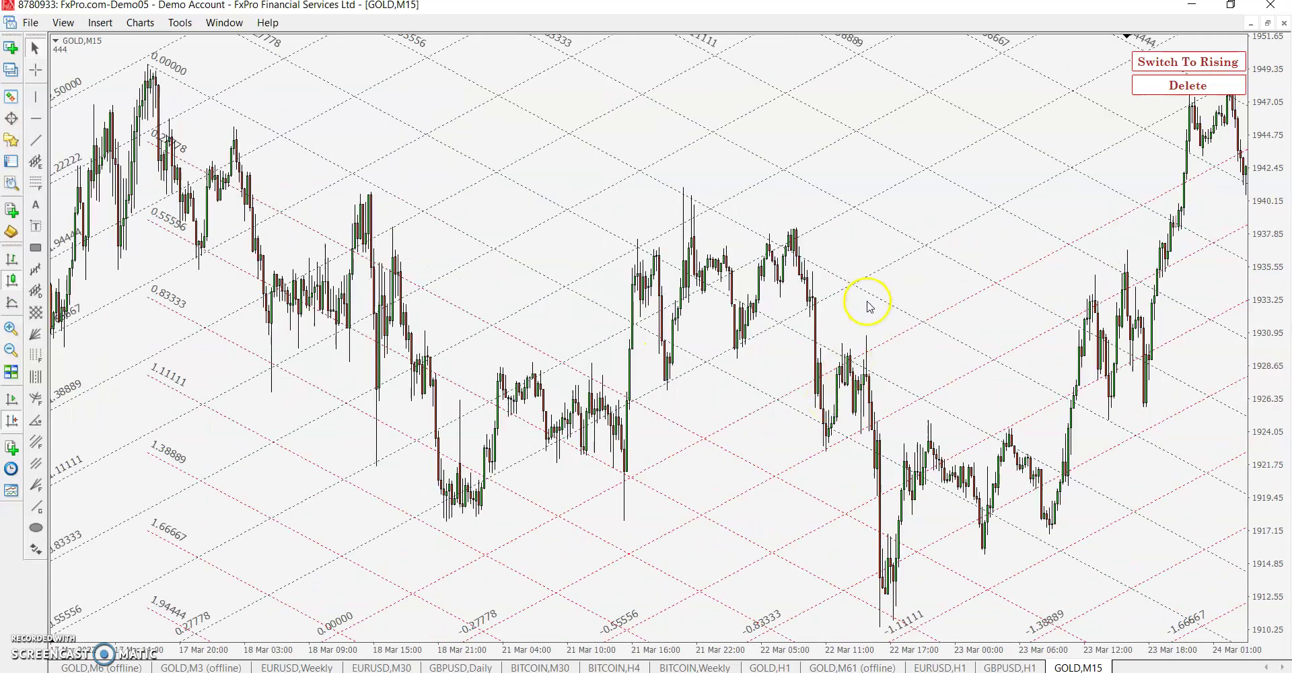
{"action": "scroll", "coordinate": [999, 478], "scroll_direction": "down", "scroll_amount": 5}
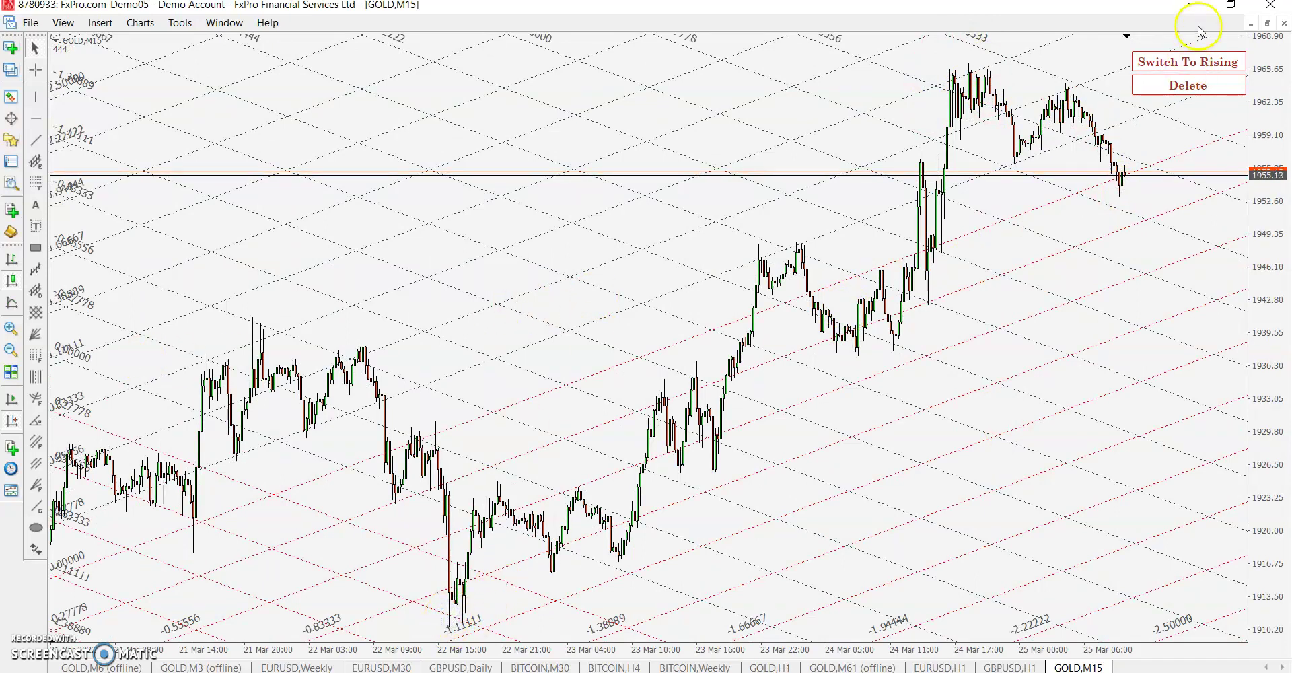
{"action": "left_click", "coordinate": [1189, 63]}
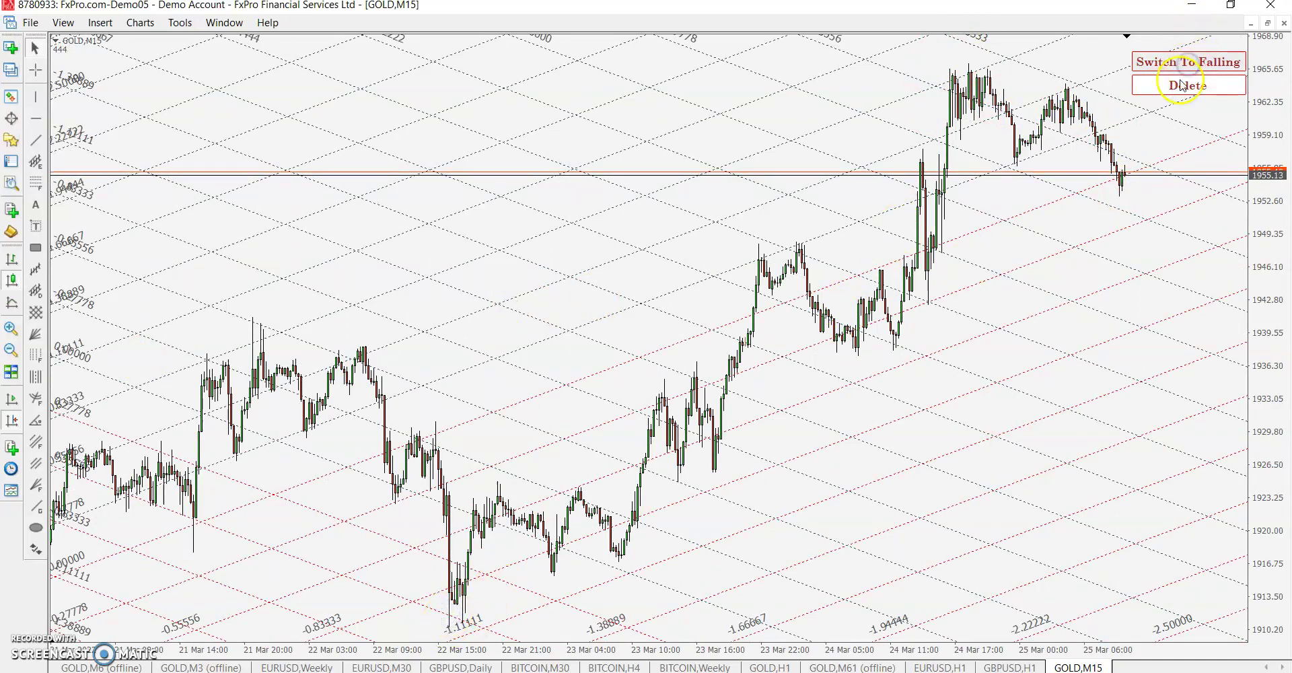
{"action": "left_click", "coordinate": [448, 605]}
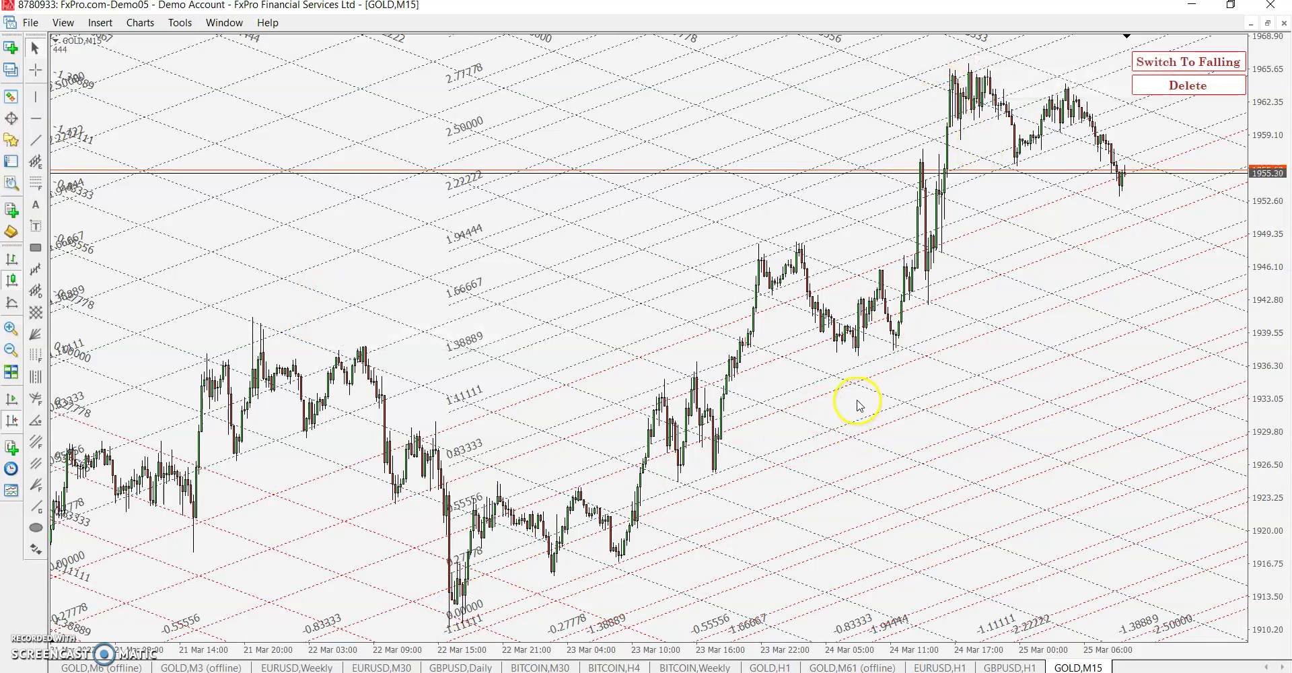
Delete all plotted grids from the chart and open the Dynamic Gann Grid's PriceDivider value for editing.
{"action": "left_click", "coordinate": [1171, 86]}
{"action": "right_click", "coordinate": [593, 50]}
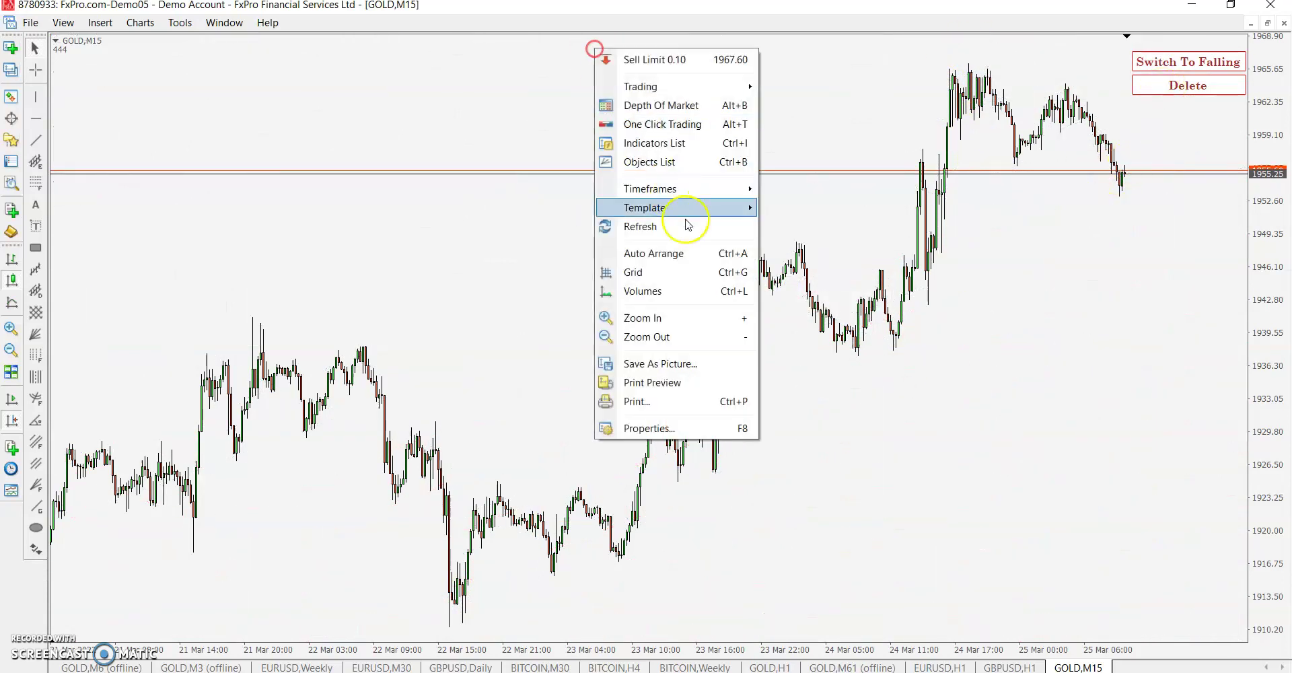
{"action": "left_click", "coordinate": [663, 149]}
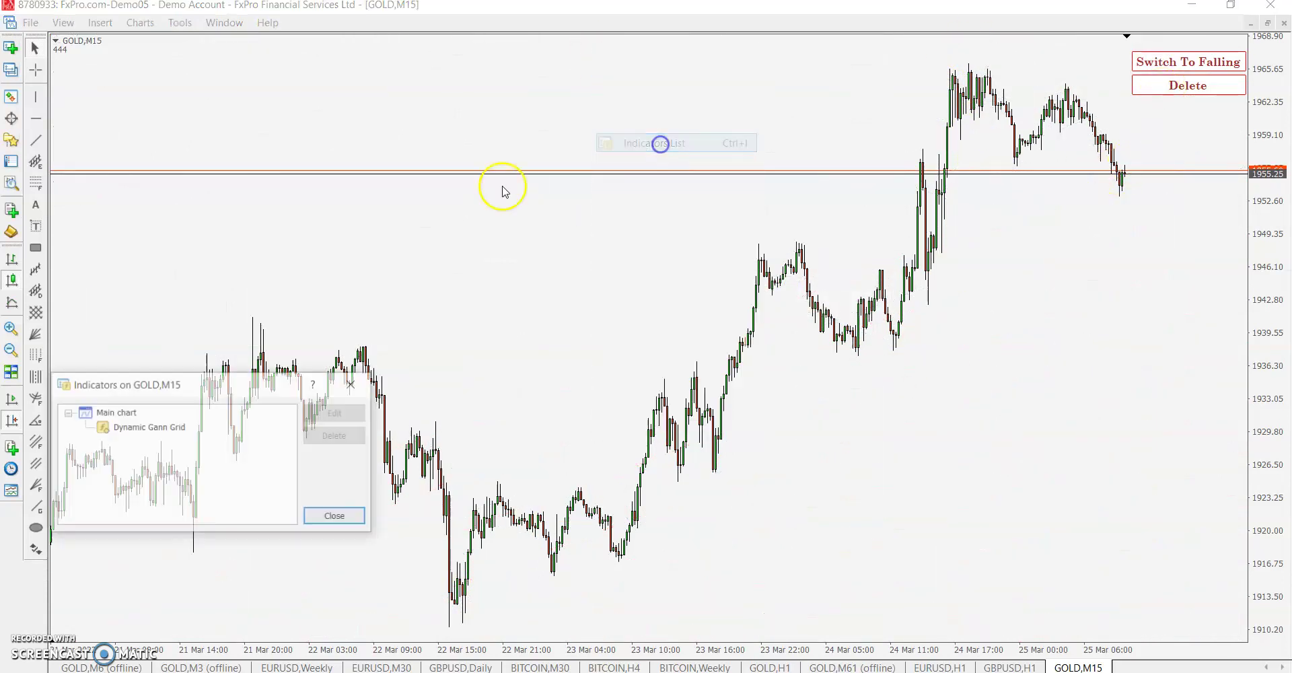
{"action": "double_click", "coordinate": [159, 427]}
{"action": "left_click", "coordinate": [430, 195]}
{"action": "left_click", "coordinate": [430, 195]}
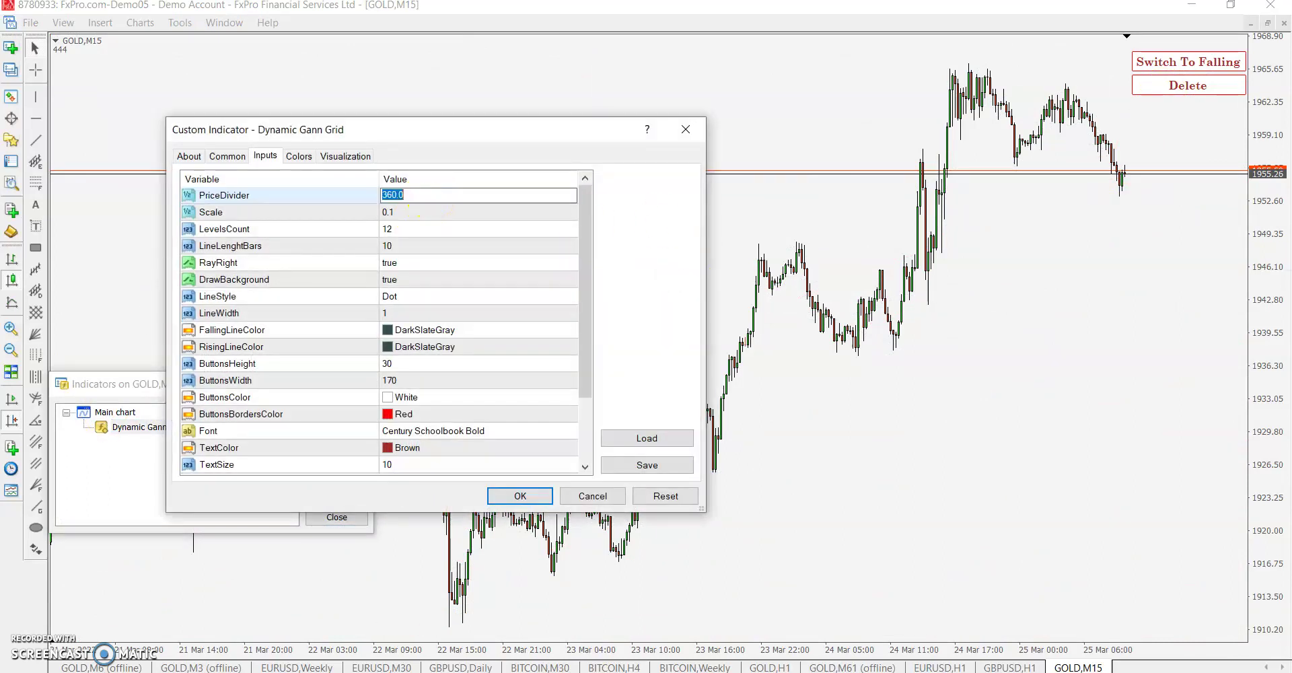
Switch to Calculator and, starting from 8, add 8 nine times in a row.
{"action": "key", "text": "XF86Calculator"}
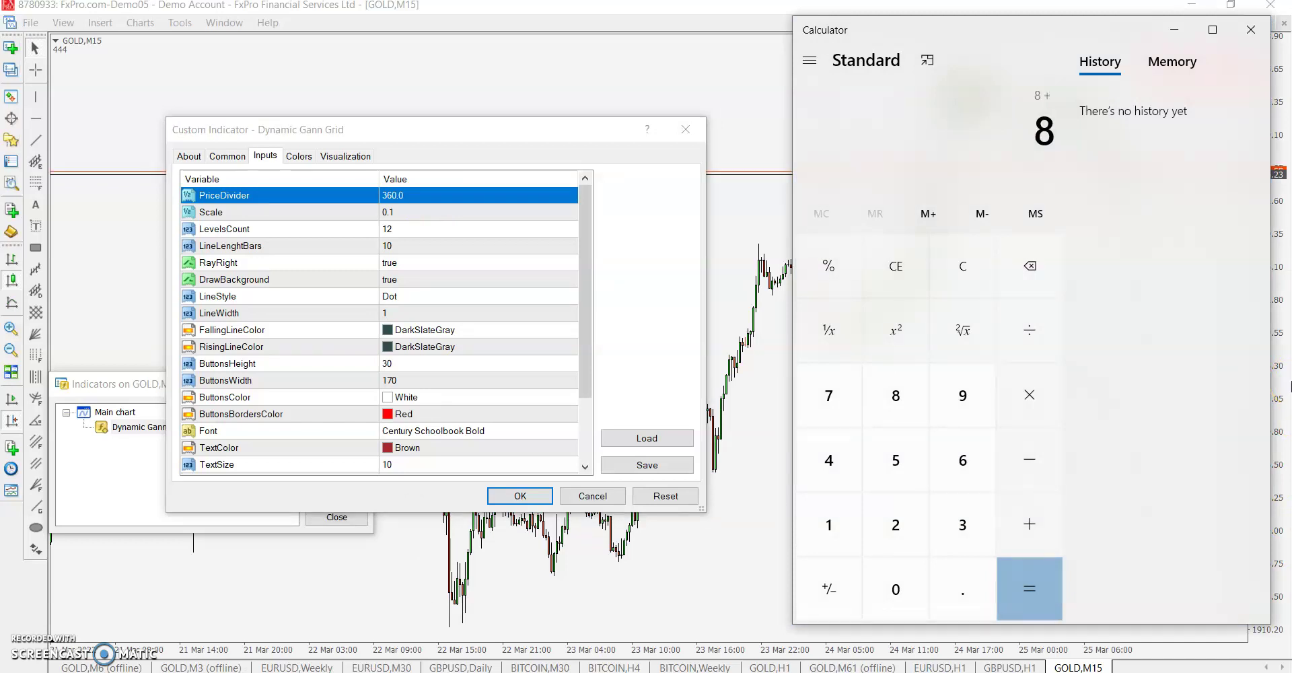
{"action": "key", "text": "Return"}
{"action": "key", "text": "Return"}
{"action": "key", "text": "Return"}
{"action": "key", "text": "Return"}
{"action": "key", "text": "Return"}
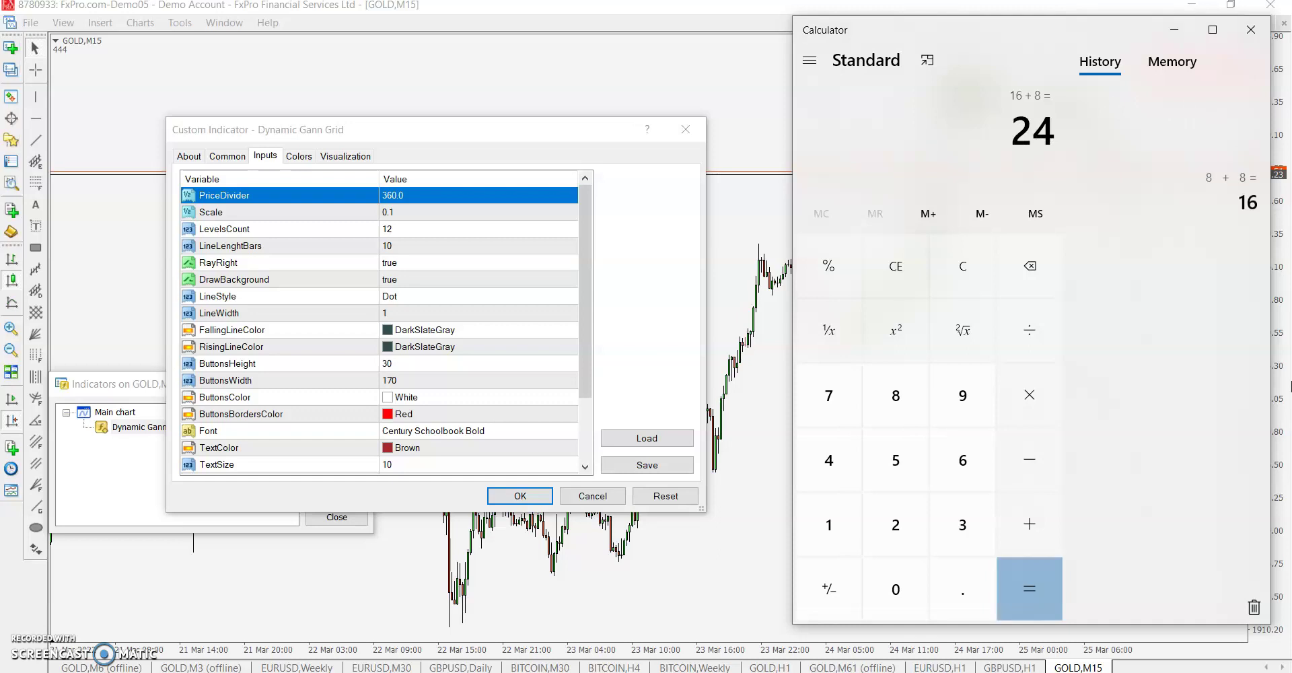
{"action": "key", "text": "Return"}
{"action": "key", "text": "Return"}
{"action": "key", "text": "Return"}
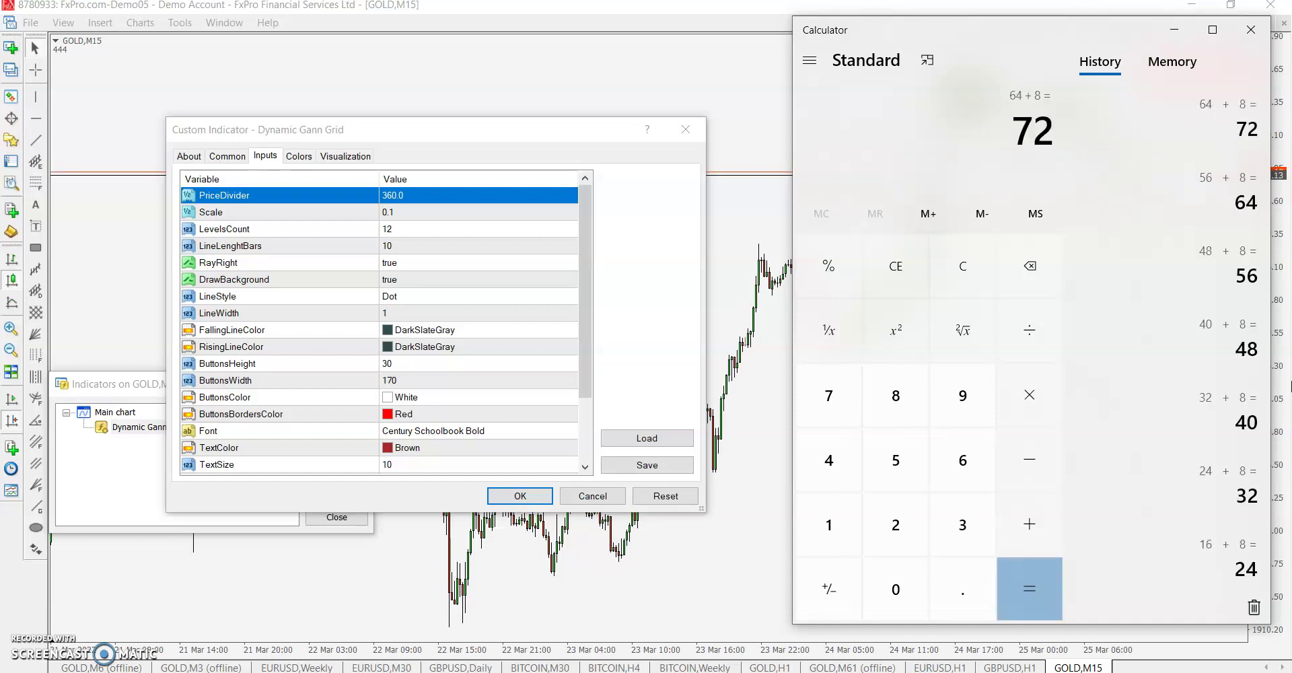
{"action": "key", "text": "Return"}
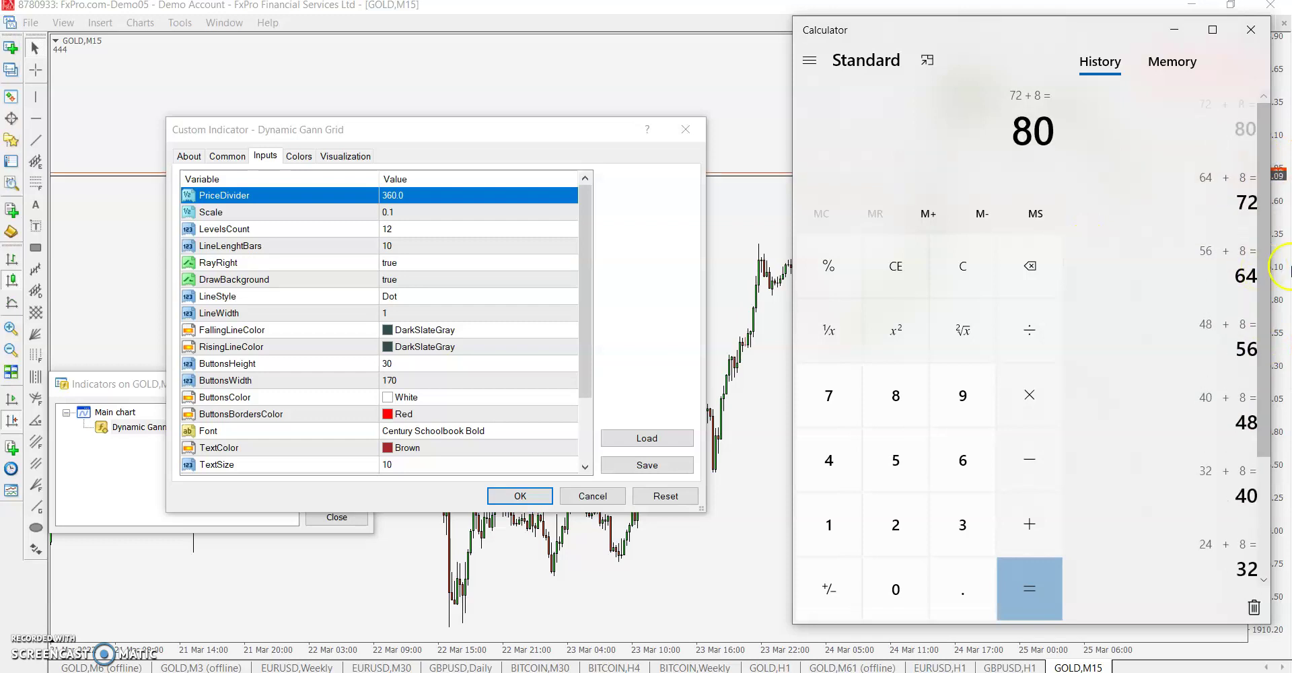
Clear the calculation, compute 8 × 8 and multiply the result by 8 two more times.
{"action": "left_click", "coordinate": [960, 289]}
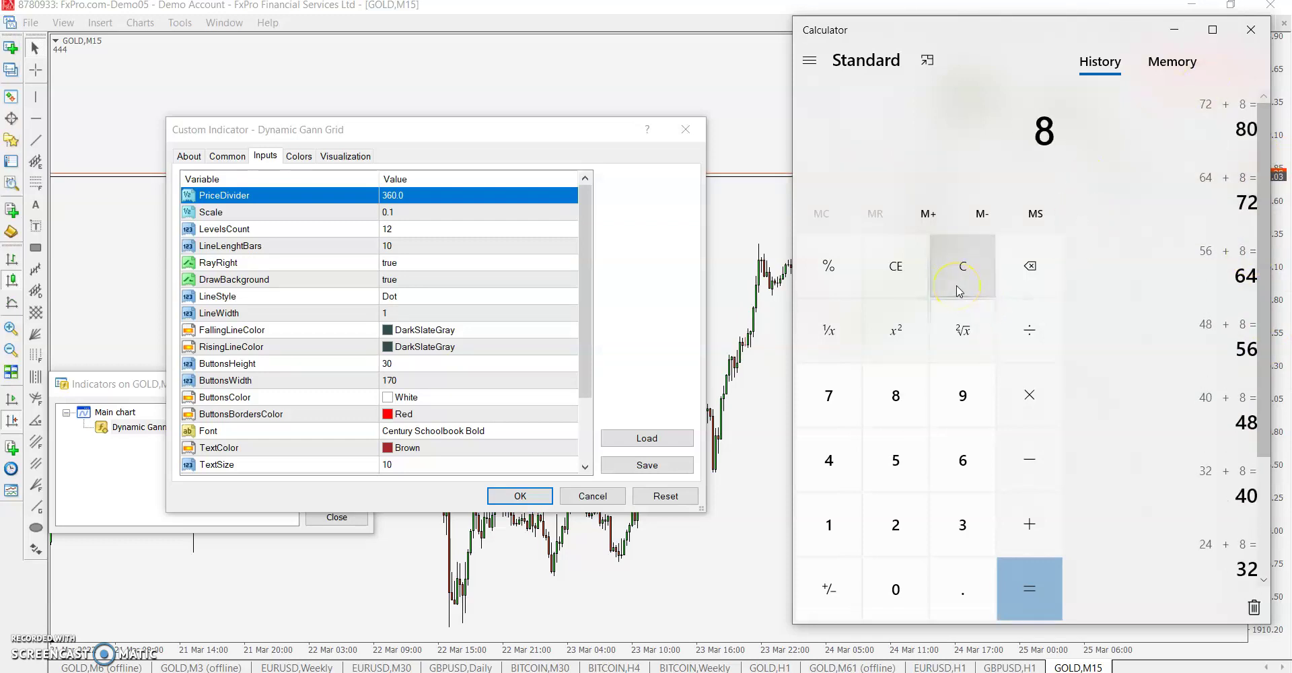
{"action": "left_click", "coordinate": [1033, 584]}
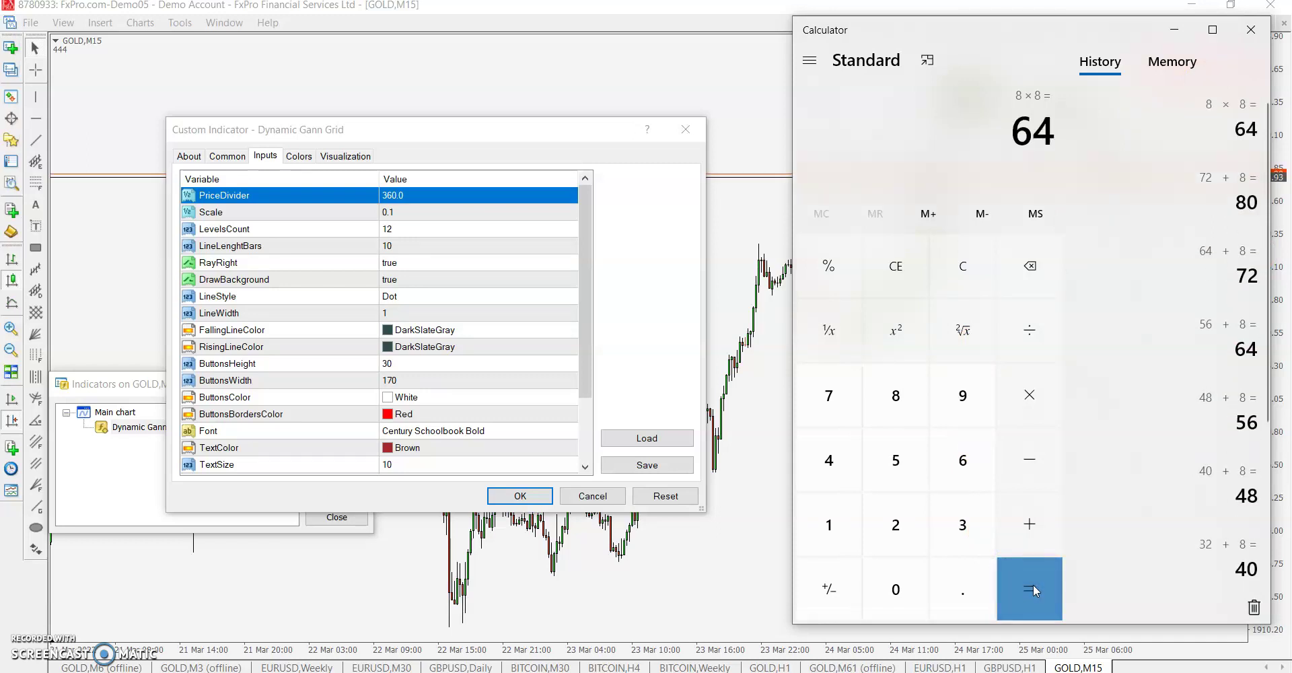
{"action": "left_click", "coordinate": [1032, 584]}
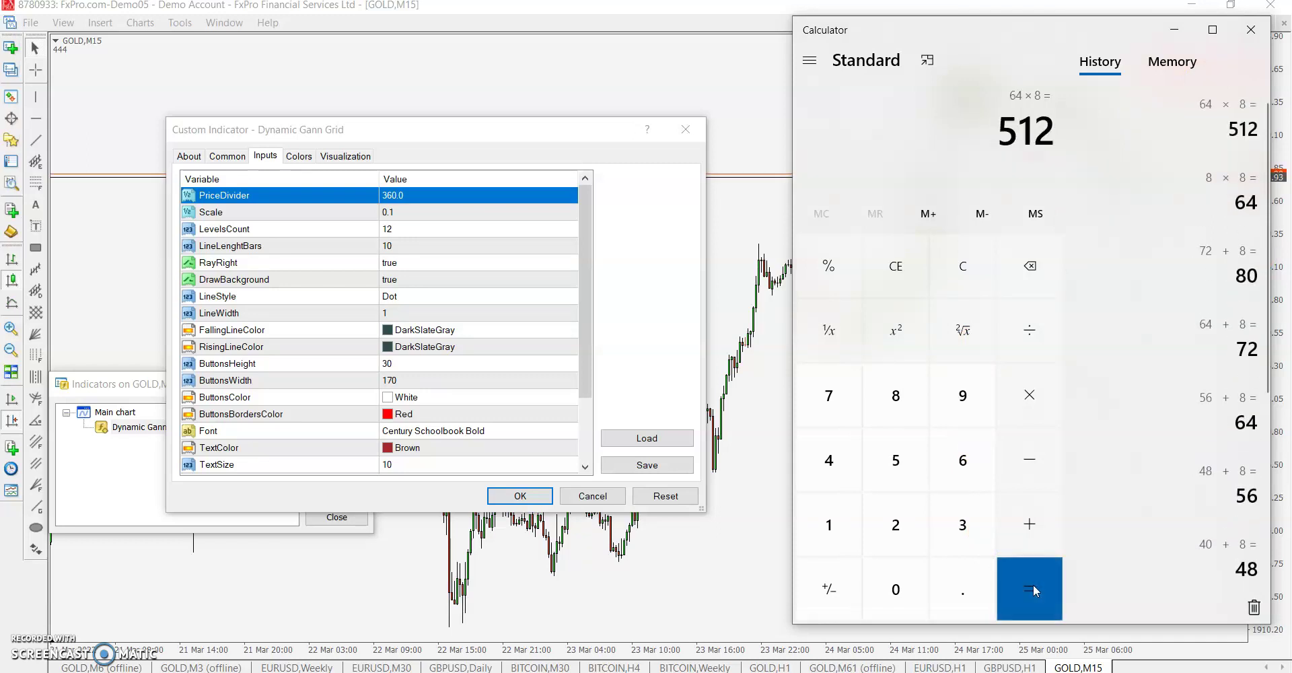
{"action": "left_click", "coordinate": [1032, 584]}
{"action": "left_click", "coordinate": [1014, 478]}
Clear the calculation and, starting from 8, multiply by 2 seven times in a row.
{"action": "left_click", "coordinate": [960, 293]}
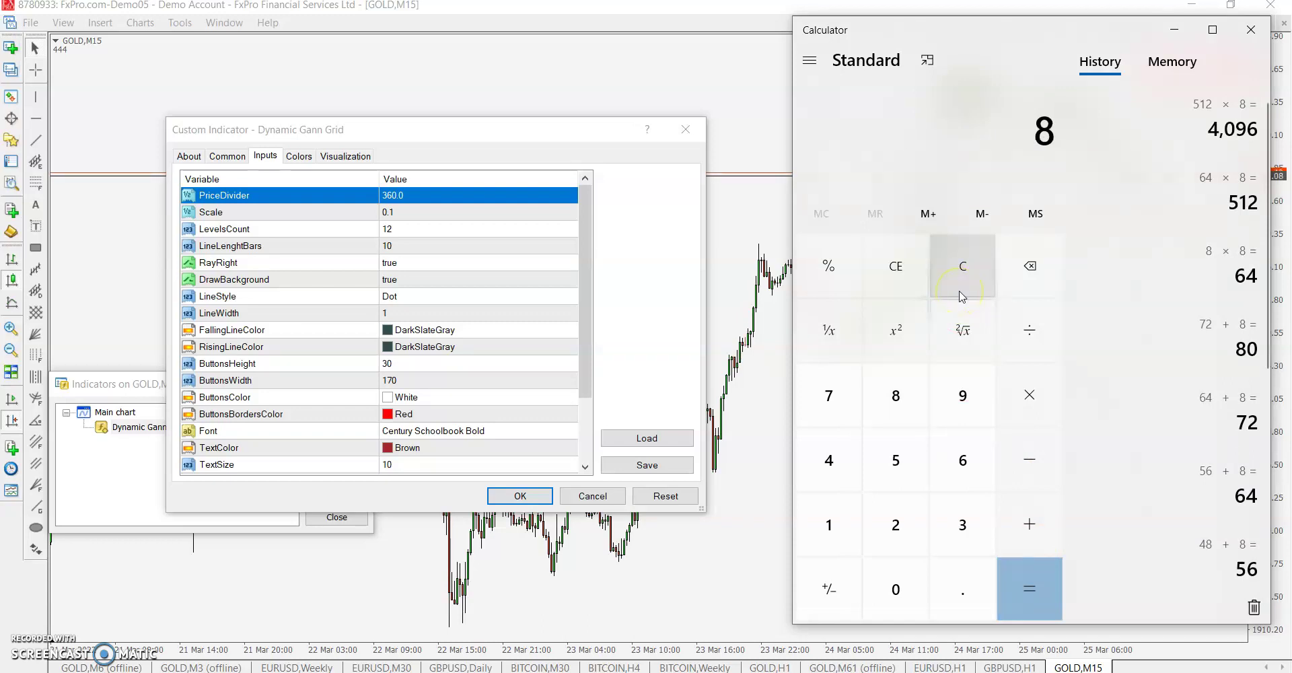
{"action": "key", "text": "2"}
{"action": "key", "text": "Return"}
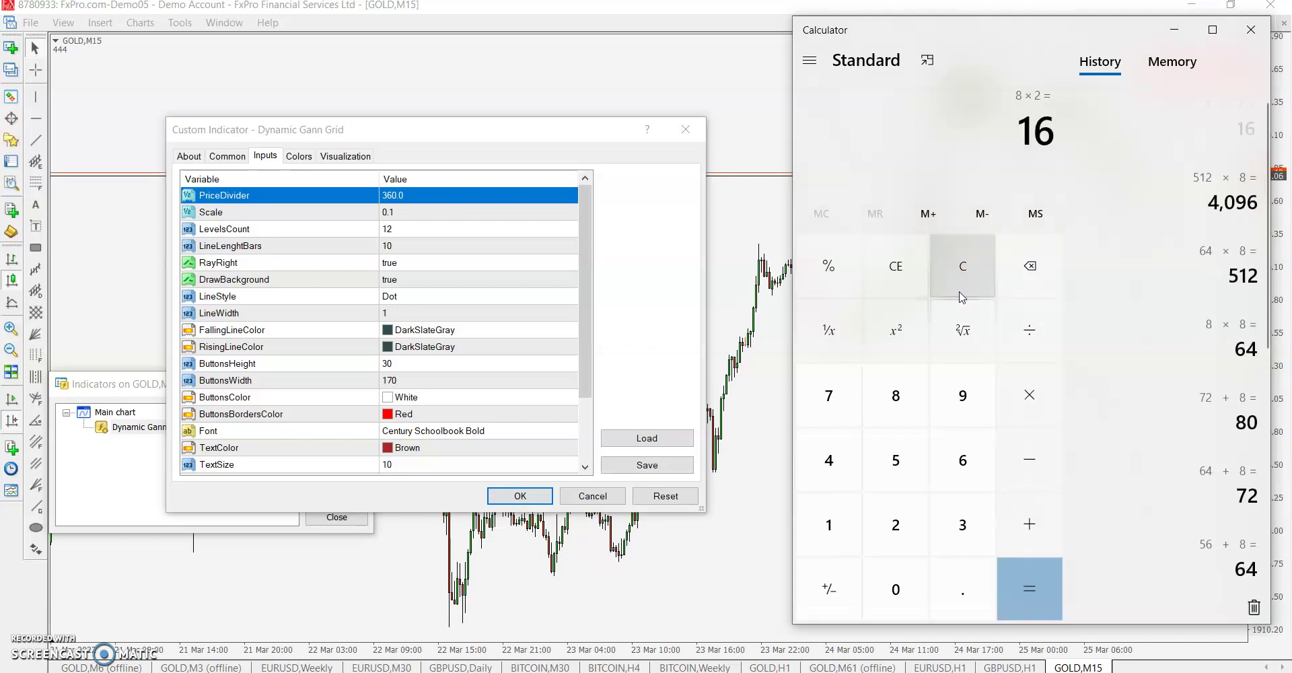
{"action": "key", "text": "Return"}
{"action": "key", "text": "Return"}
{"action": "key", "text": "Return"}
{"action": "key", "text": "Return"}
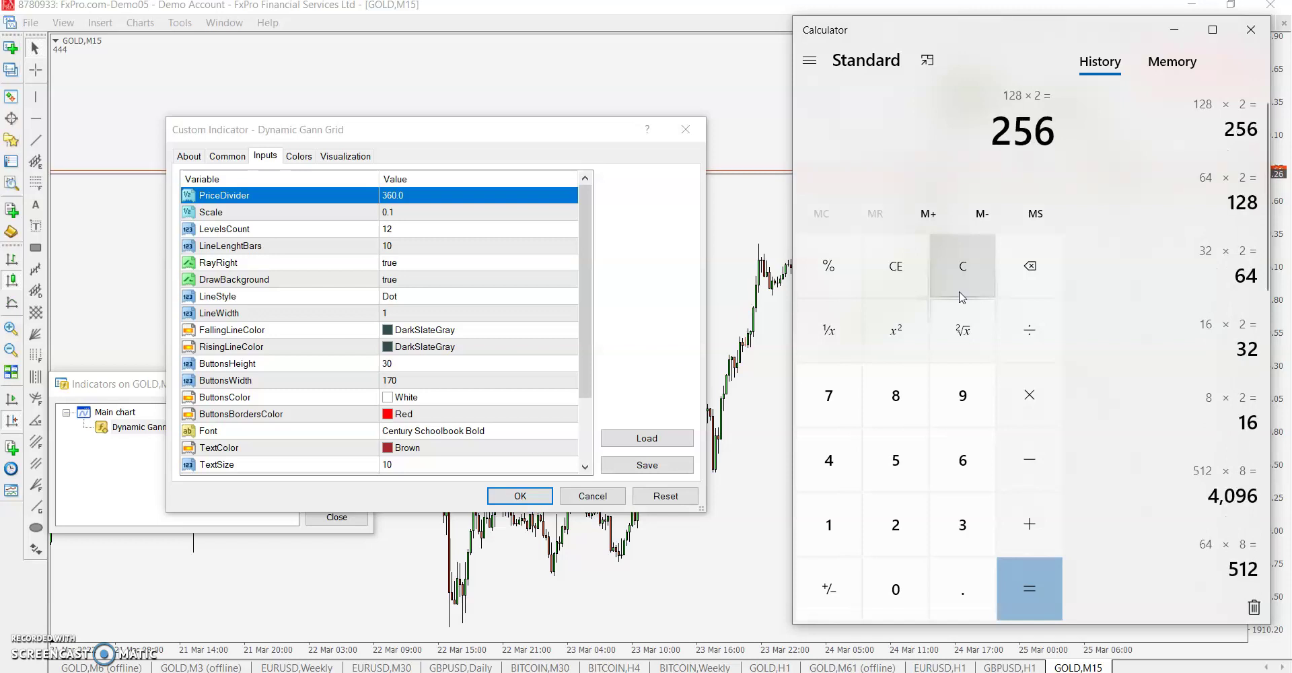
{"action": "key", "text": "Return"}
{"action": "key", "text": "Return"}
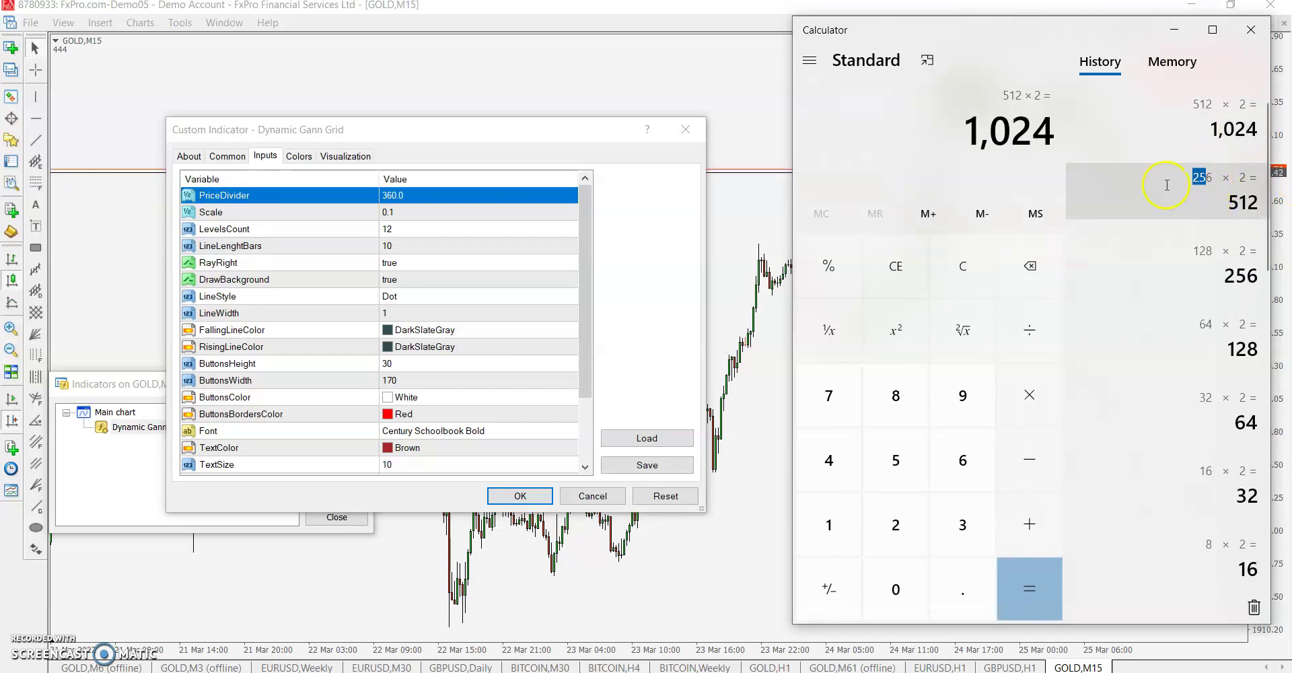
Set the Dynamic Gann Grid's PriceDivider to 256 and plot a rising grid from the 22 March swing low on GOLD.
{"action": "left_click", "coordinate": [417, 201]}
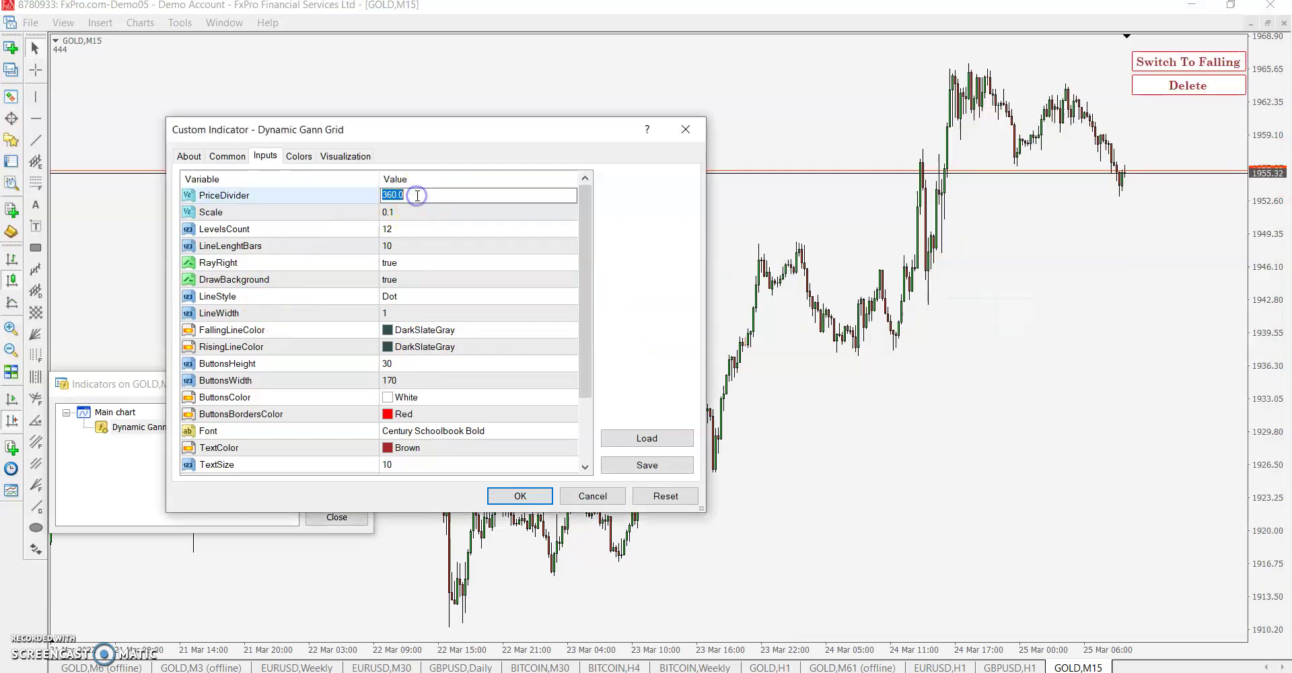
{"action": "type", "text": "256"}
{"action": "left_click", "coordinate": [519, 496]}
{"action": "left_click", "coordinate": [350, 518]}
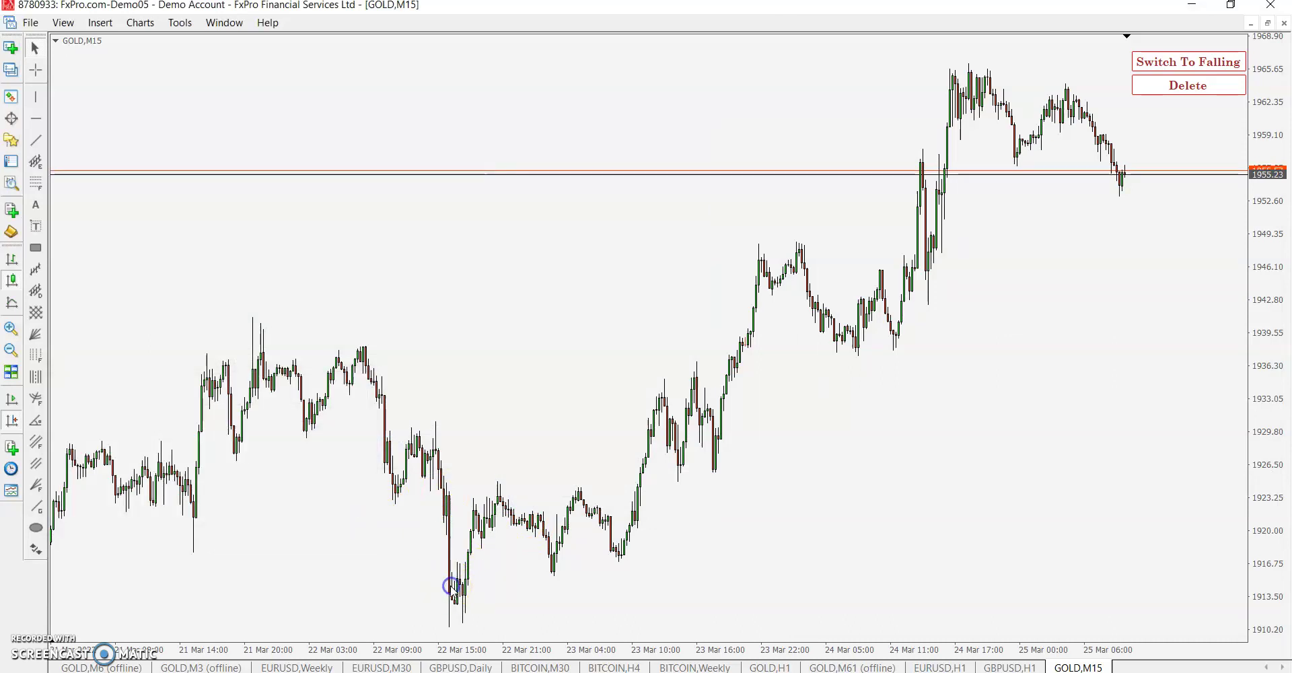
{"action": "left_click", "coordinate": [451, 586]}
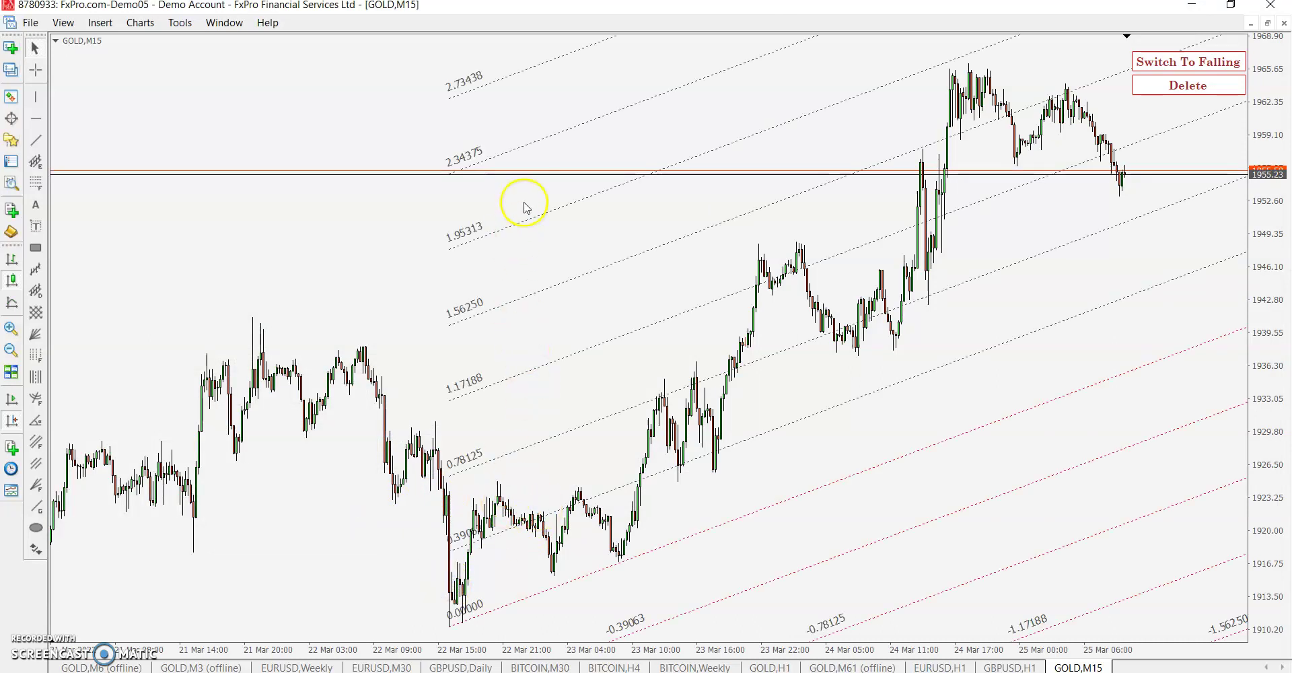
Switch the indicator to falling mode, plot a grid from the 21 March swing high and check the levels with the crosshair.
{"action": "scroll", "coordinate": [585, 424], "scroll_direction": "left", "scroll_amount": 5}
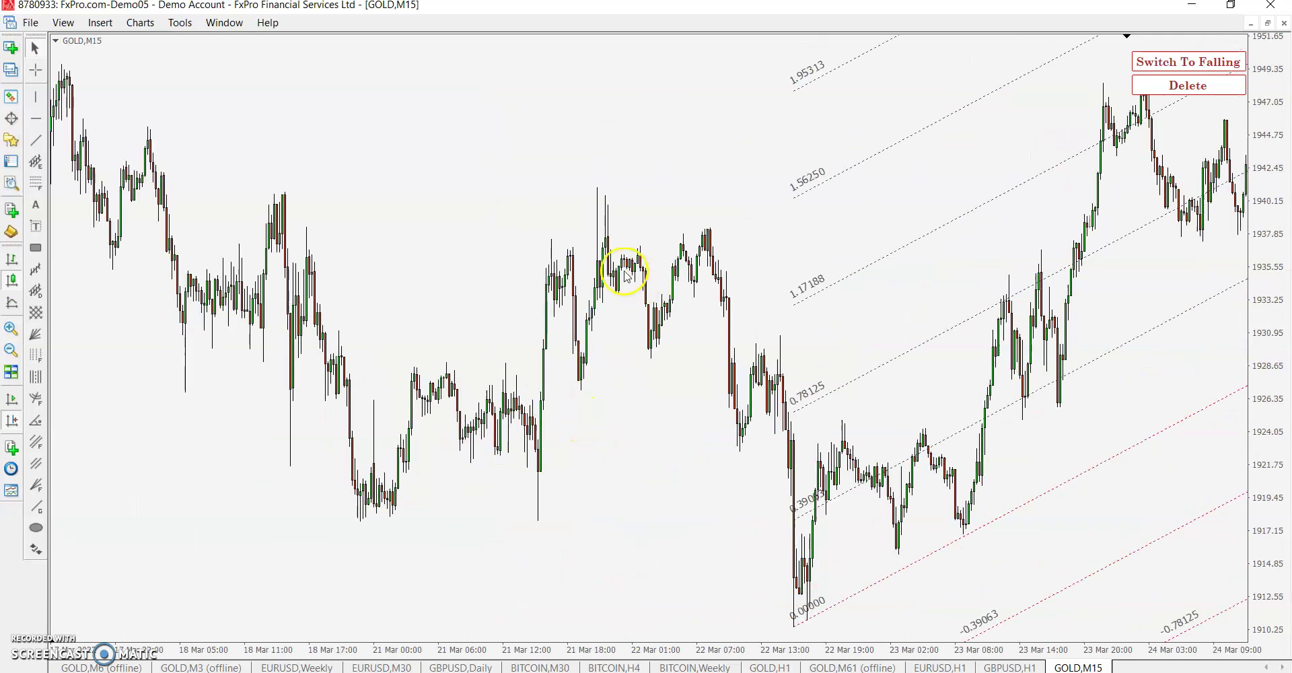
{"action": "left_click", "coordinate": [1144, 61]}
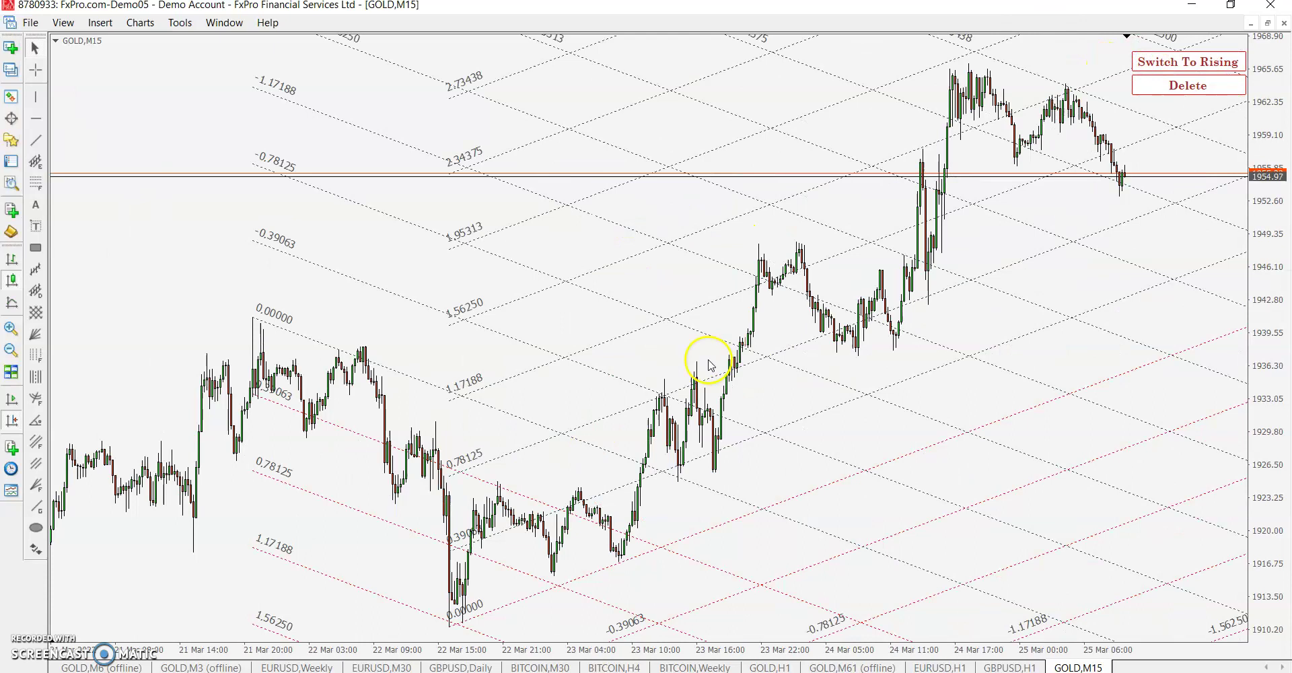
{"action": "scroll", "coordinate": [1015, 156], "scroll_direction": "right", "scroll_amount": 3}
{"action": "middle_click", "coordinate": [996, 51]}
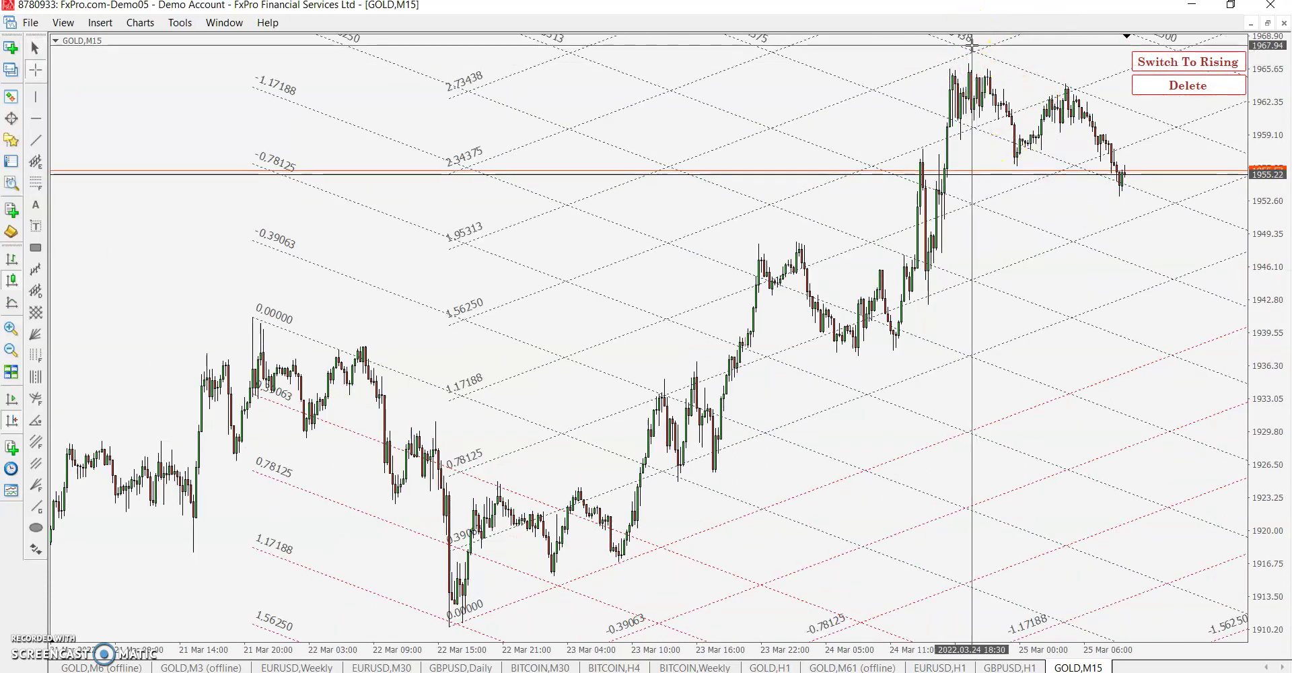
{"action": "middle_click", "coordinate": [617, 612]}
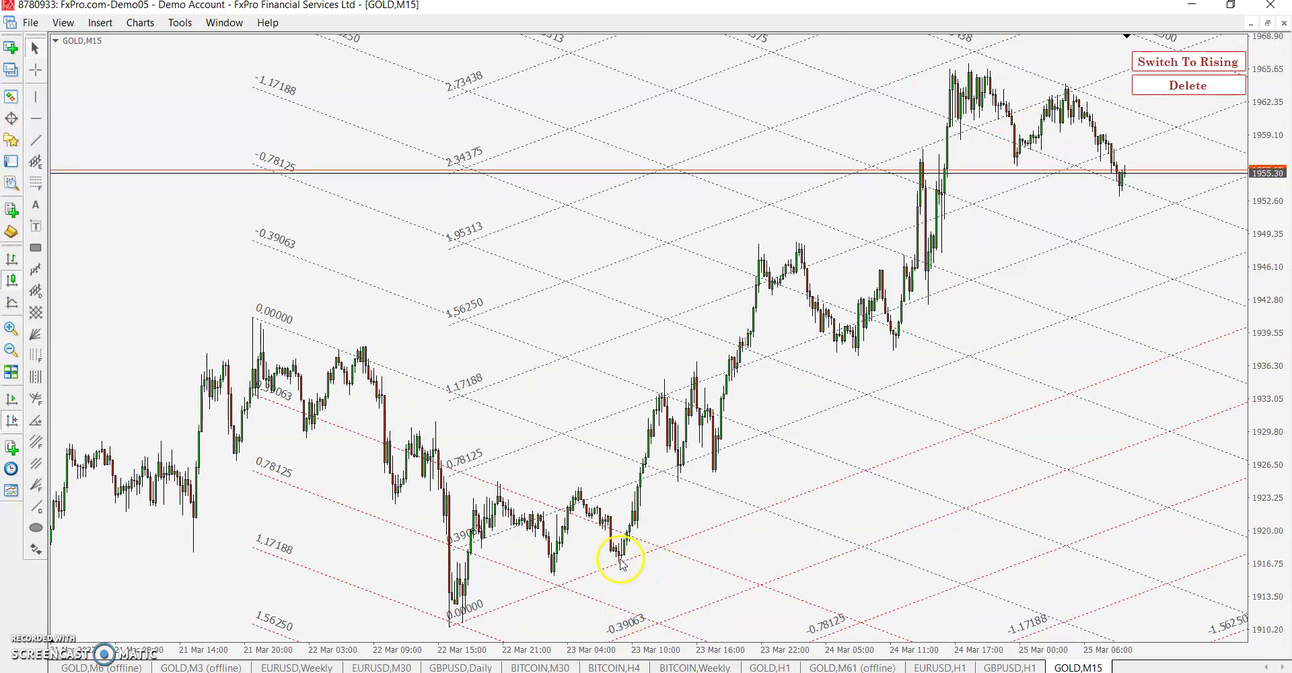
Switch back to rising mode and plot grids from the 23 March and 24 March swing lows.
{"action": "left_click", "coordinate": [1152, 59]}
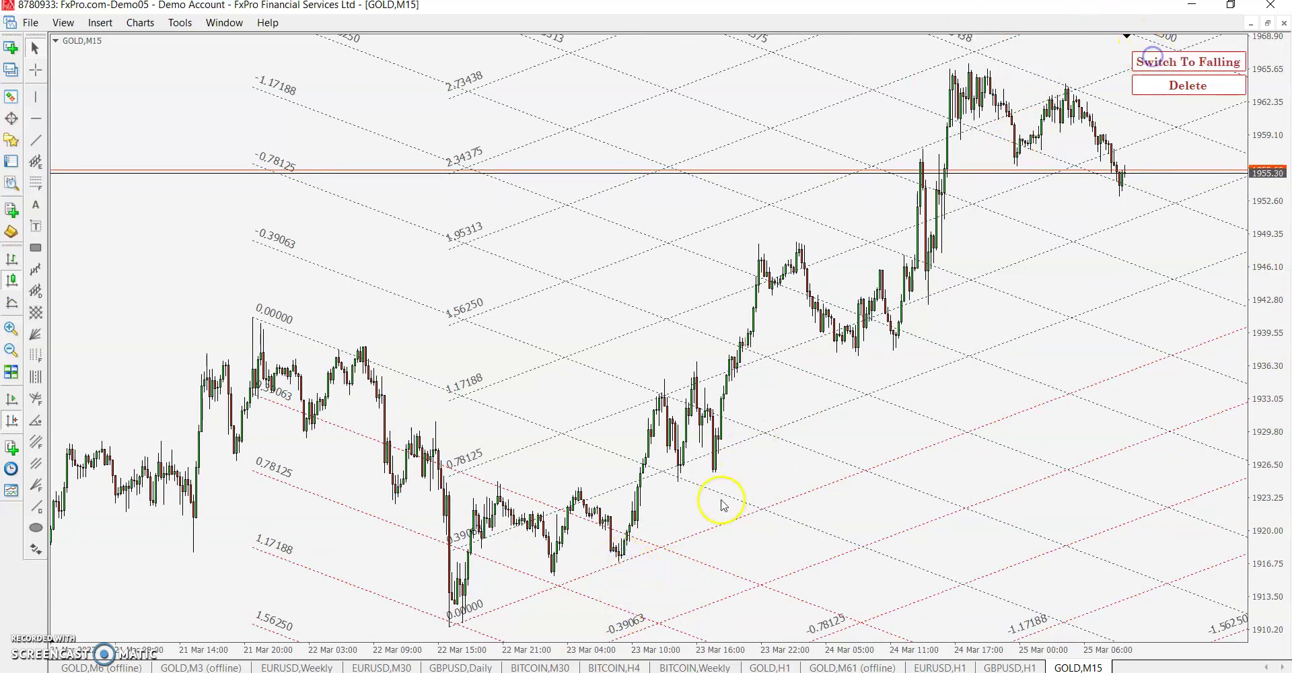
{"action": "left_click", "coordinate": [626, 565]}
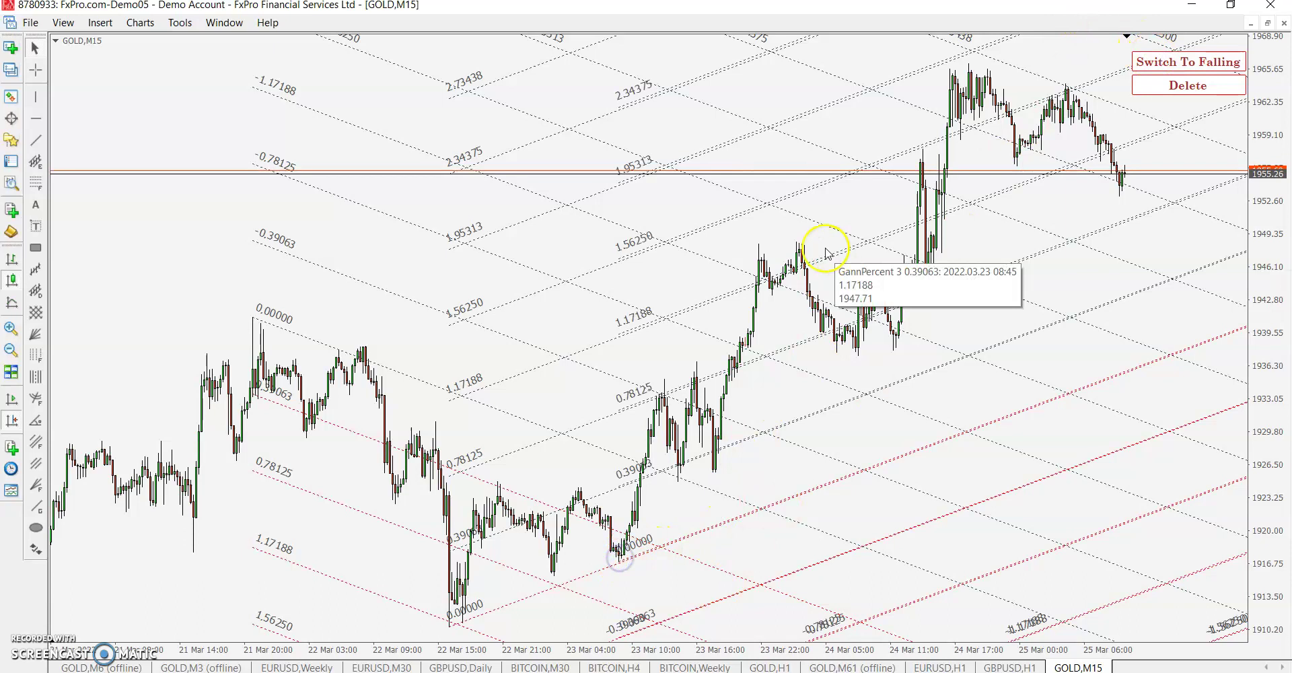
{"action": "left_click", "coordinate": [895, 345]}
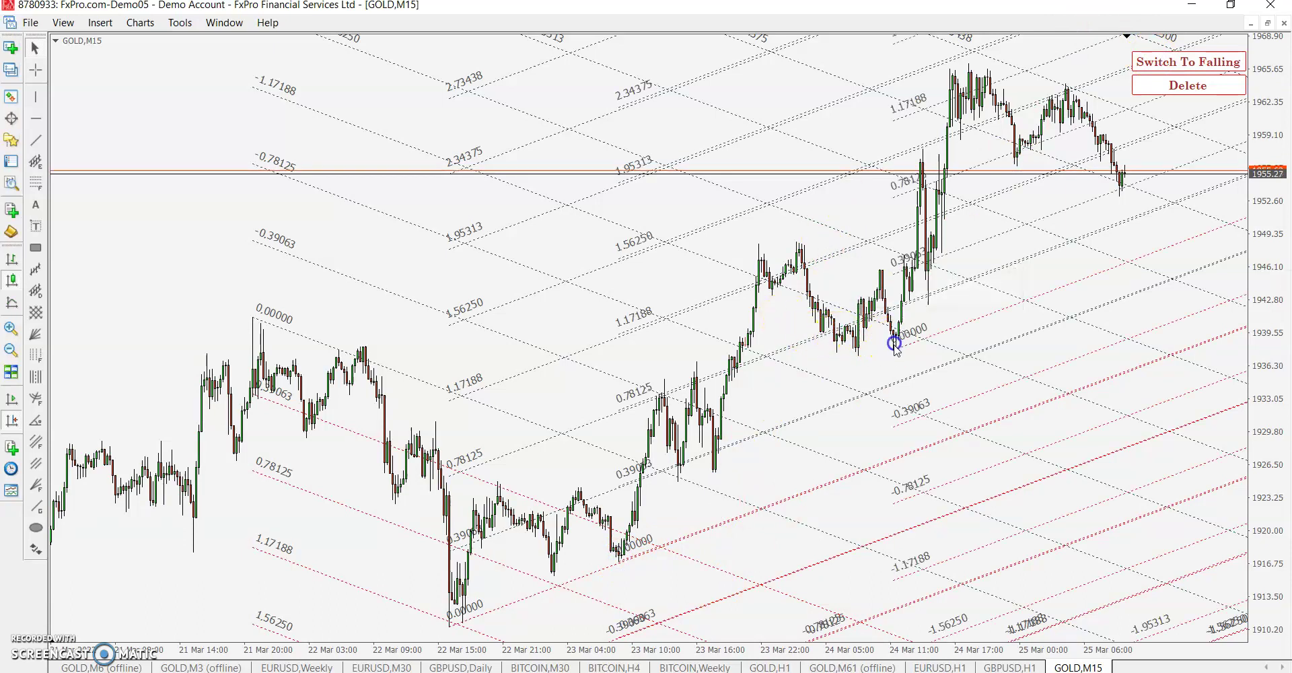
Delete all plotted grids and open the Dynamic Gann Grid's input settings for the GOLD chart.
{"action": "left_click", "coordinate": [1177, 85]}
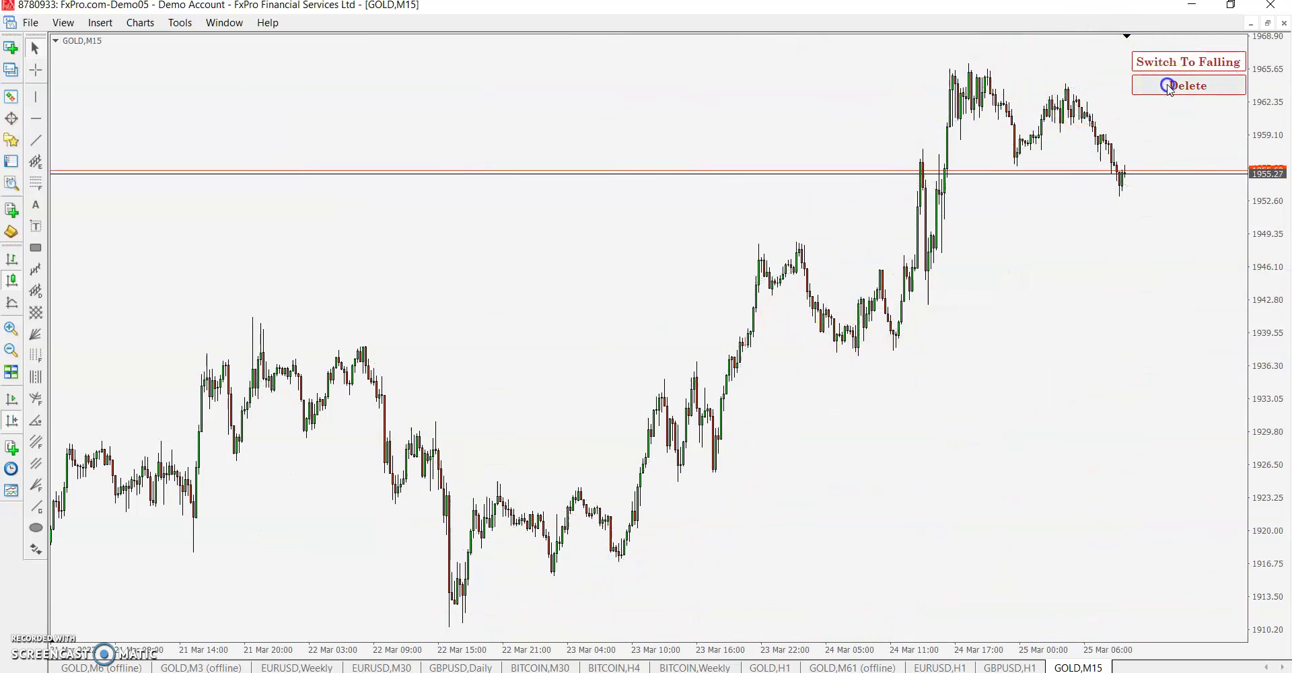
{"action": "right_click", "coordinate": [737, 126]}
{"action": "left_click", "coordinate": [791, 215]}
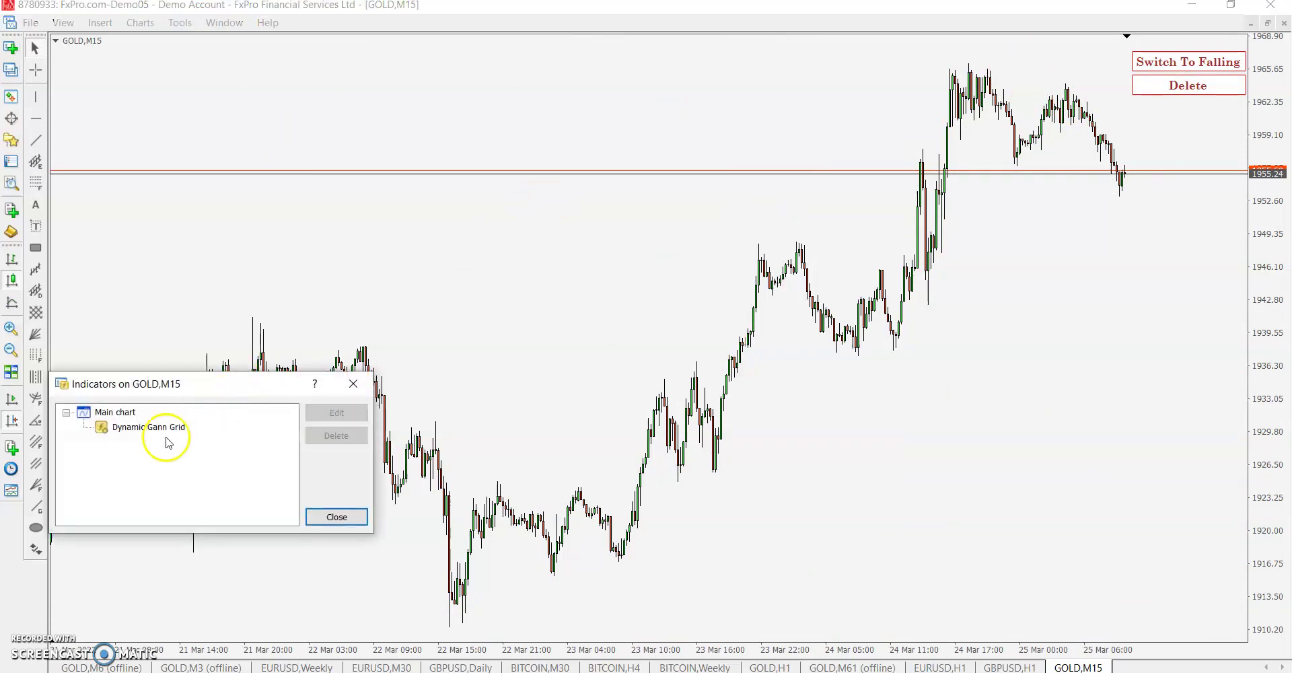
{"action": "left_click", "coordinate": [353, 383]}
{"action": "right_click", "coordinate": [453, 185]}
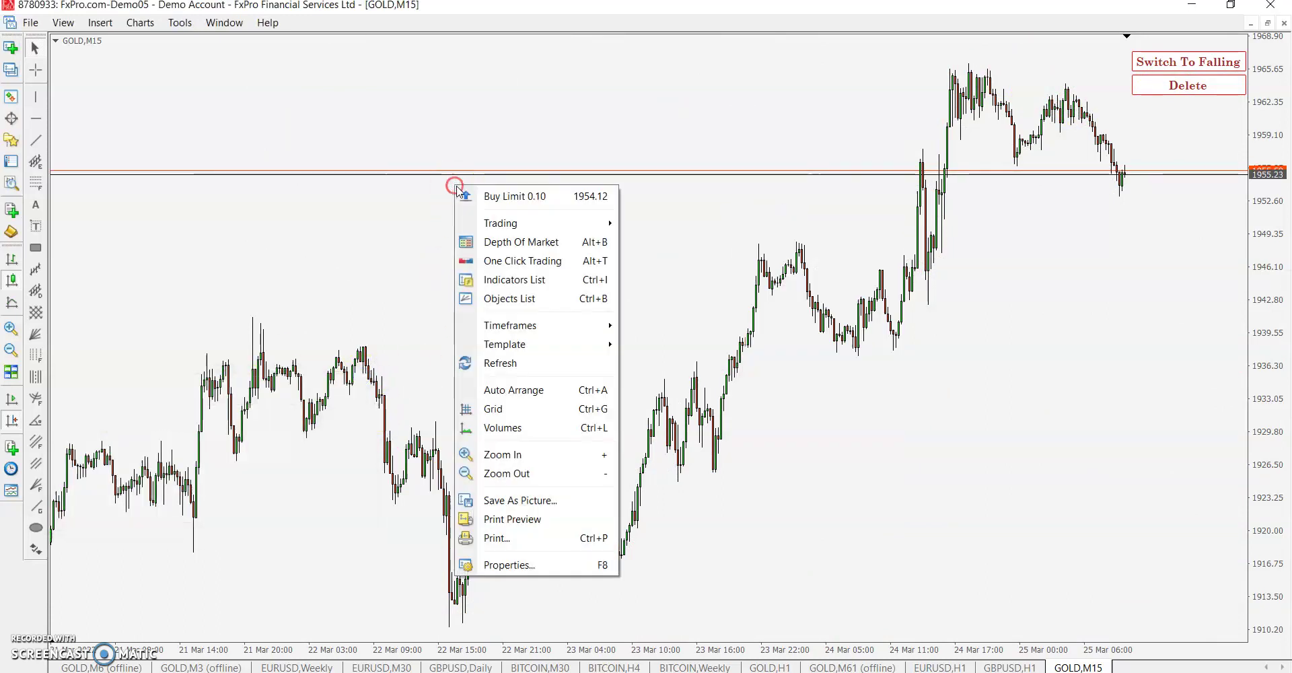
{"action": "left_click", "coordinate": [515, 279]}
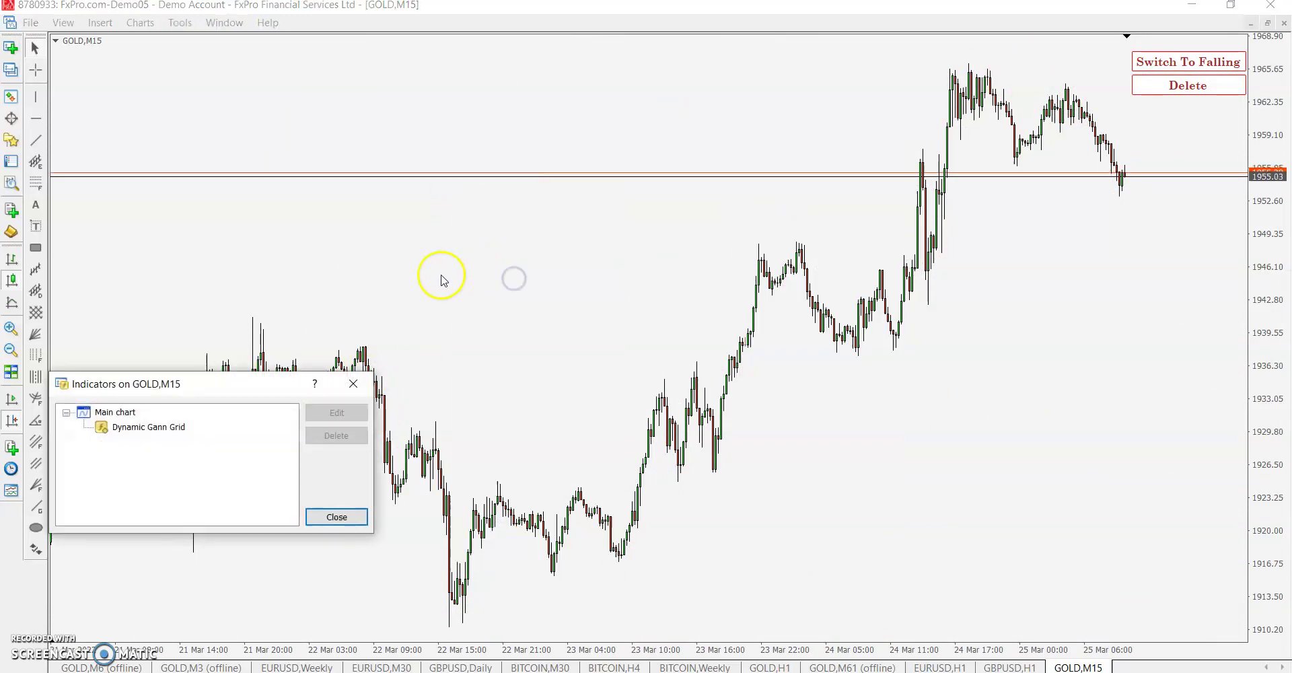
{"action": "double_click", "coordinate": [168, 427]}
Switch to Calculator, clear the calculation and add 64 to 256.
{"action": "mouse_move", "coordinate": [201, 672]}
{"action": "left_click", "coordinate": [201, 632]}
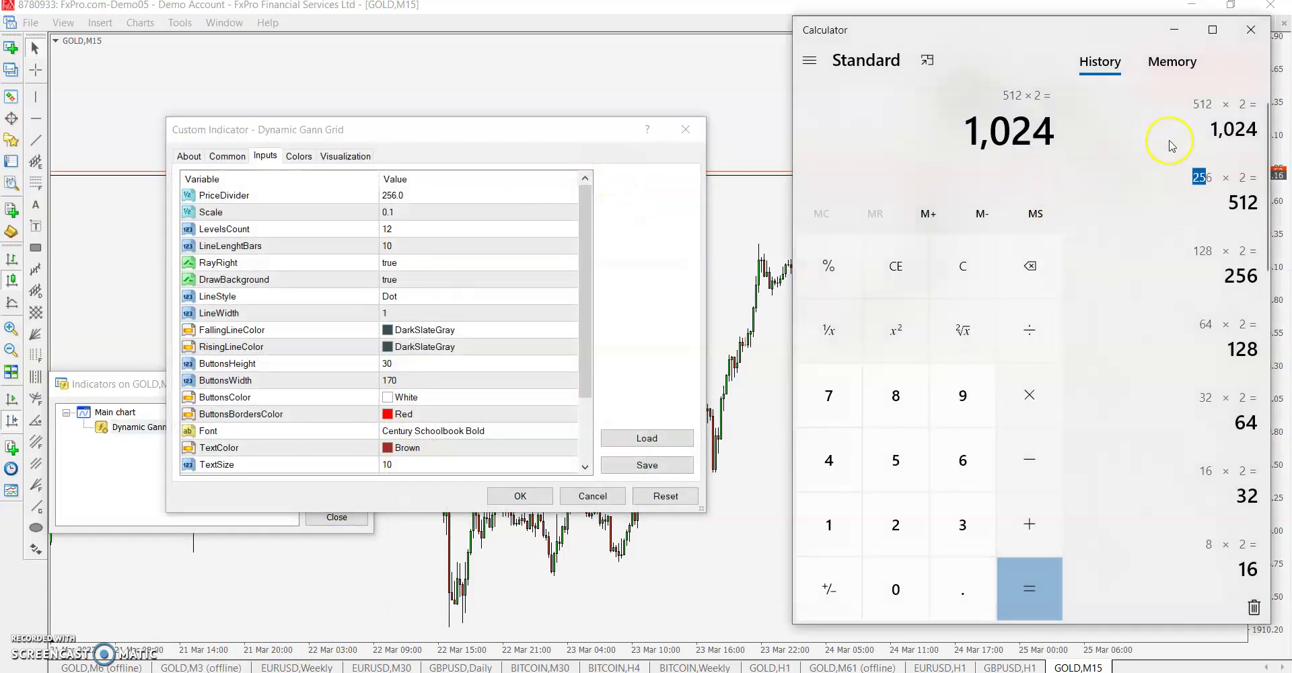
{"action": "left_click_drag", "start_coordinate": [1196, 181], "coordinate": [1192, 179]}
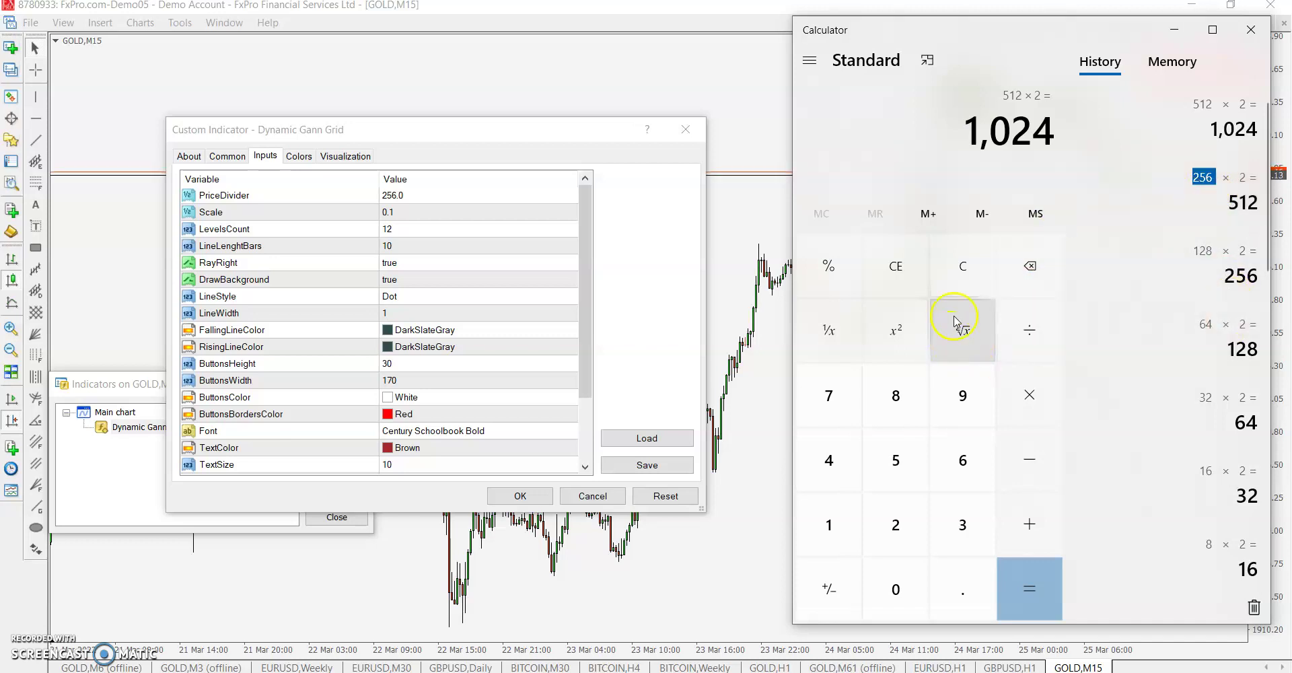
{"action": "left_click", "coordinate": [967, 287]}
{"action": "type", "text": "256 + "}
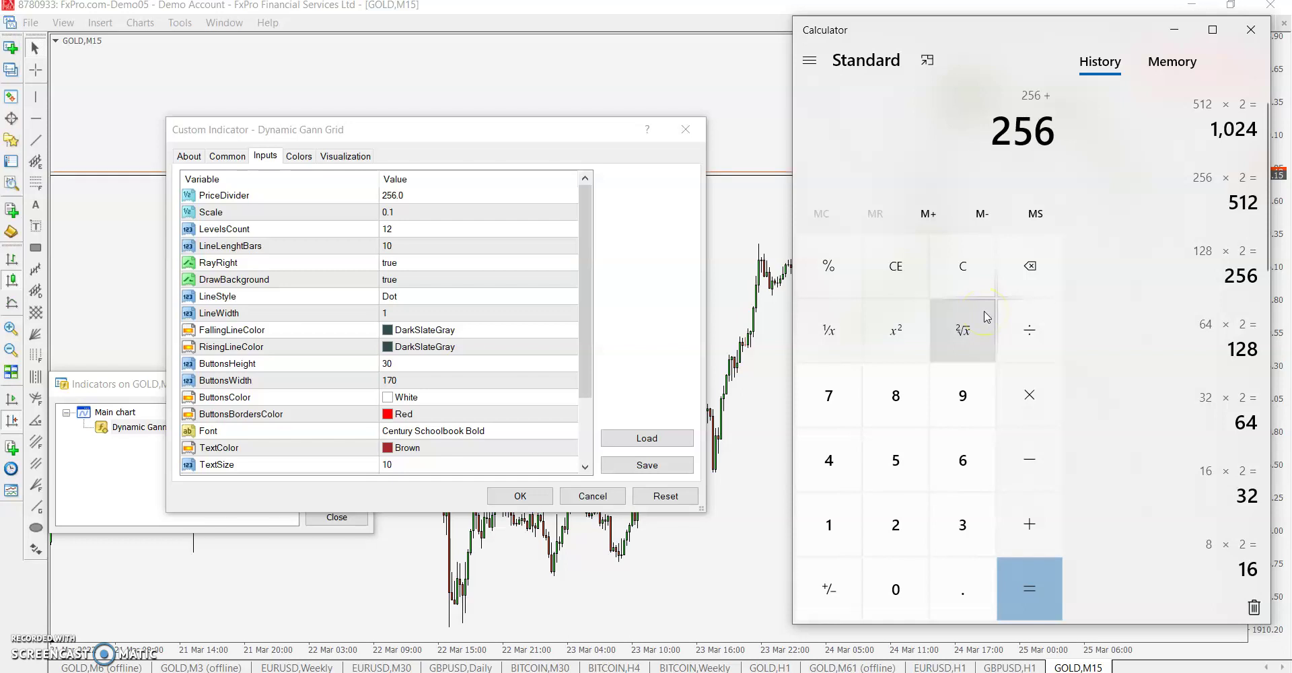
{"action": "type", "text": "64"}
{"action": "key", "text": "Return"}
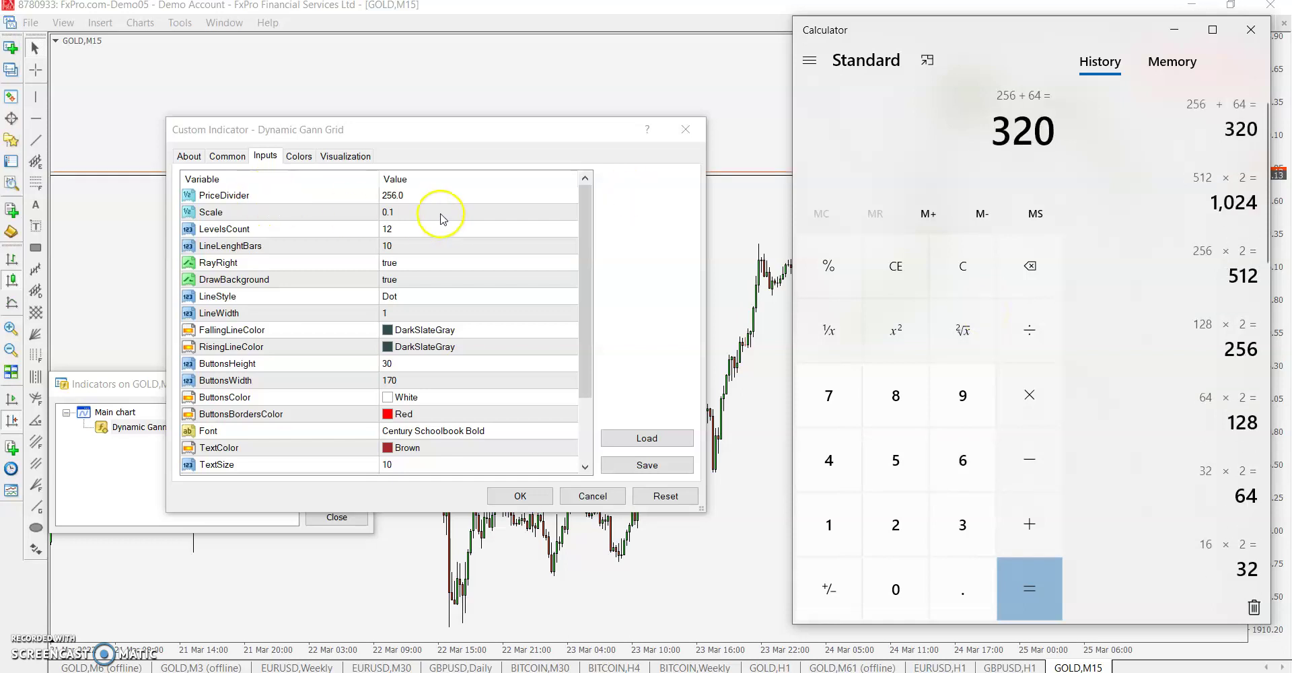
Set the Dynamic Gann Grid's PriceDivider to 320 and plot a rising grid from the 22 March swing low.
{"action": "double_click", "coordinate": [445, 194]}
{"action": "left_click", "coordinate": [520, 496]}
{"action": "left_click", "coordinate": [337, 517]}
{"action": "left_click", "coordinate": [454, 584]}
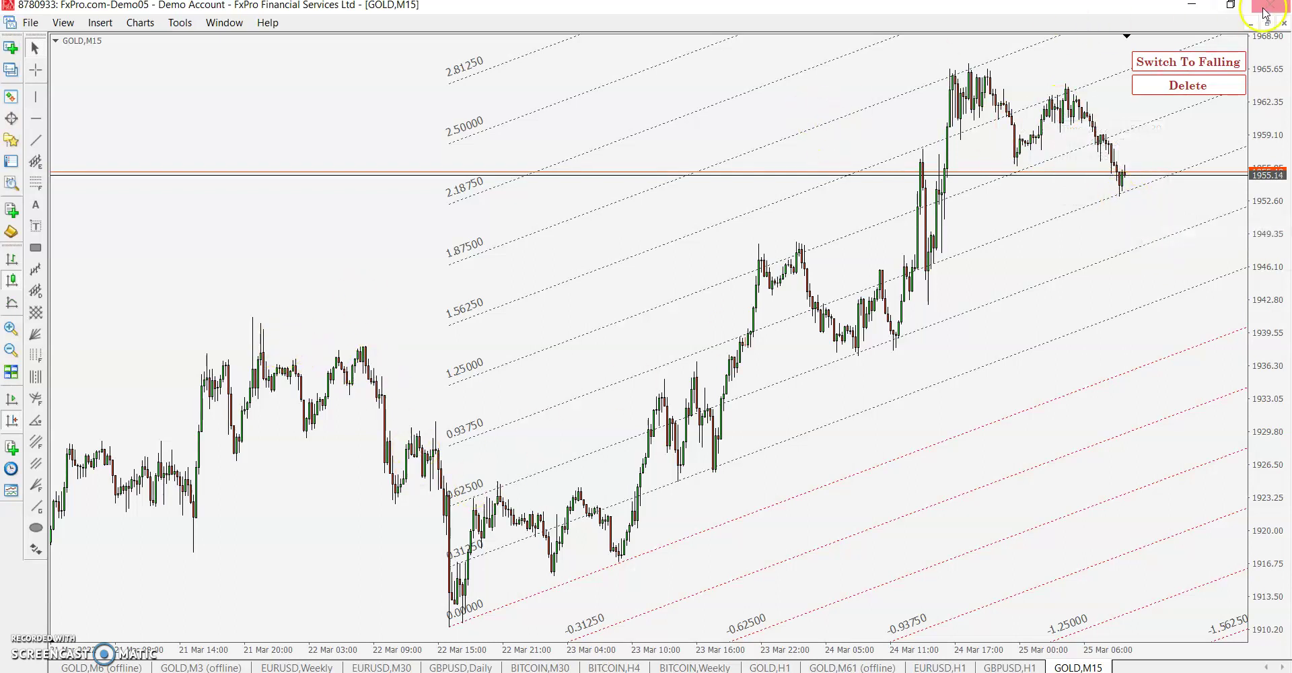
Switch the indicator to falling mode and plot a PriceDivider 320 grid from the 21 March swing high.
{"action": "left_click", "coordinate": [1210, 61]}
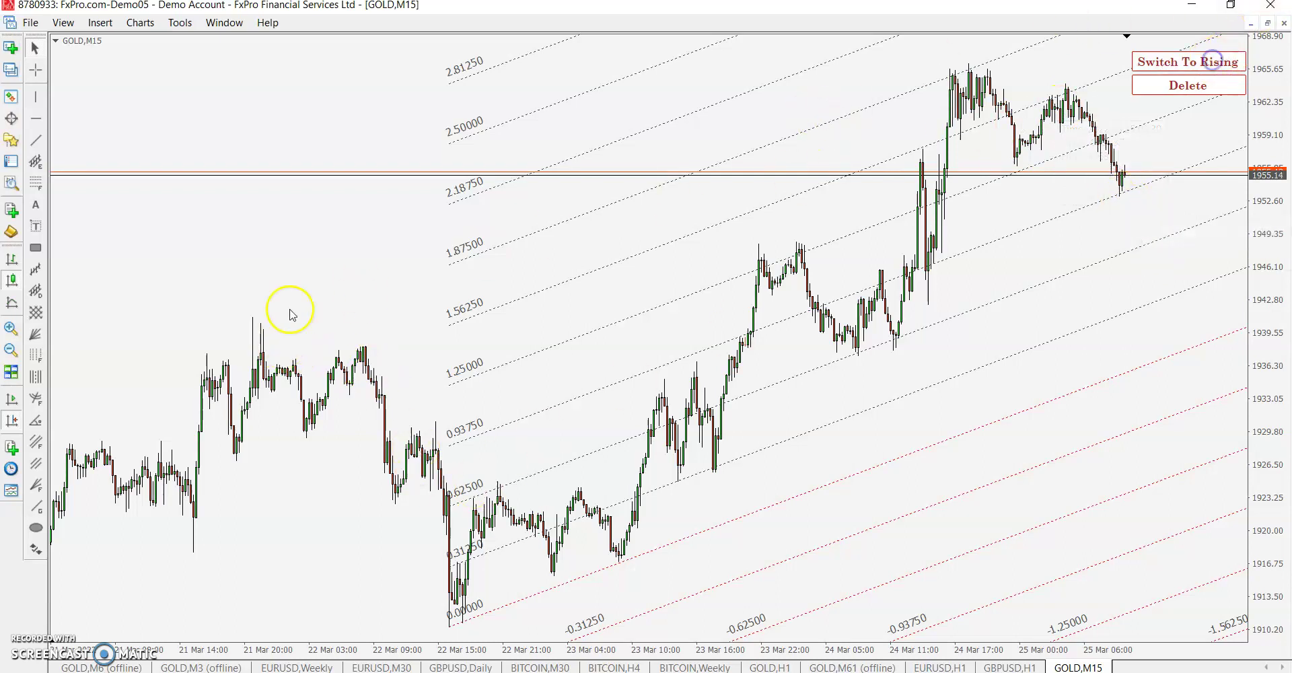
{"action": "left_click", "coordinate": [253, 320]}
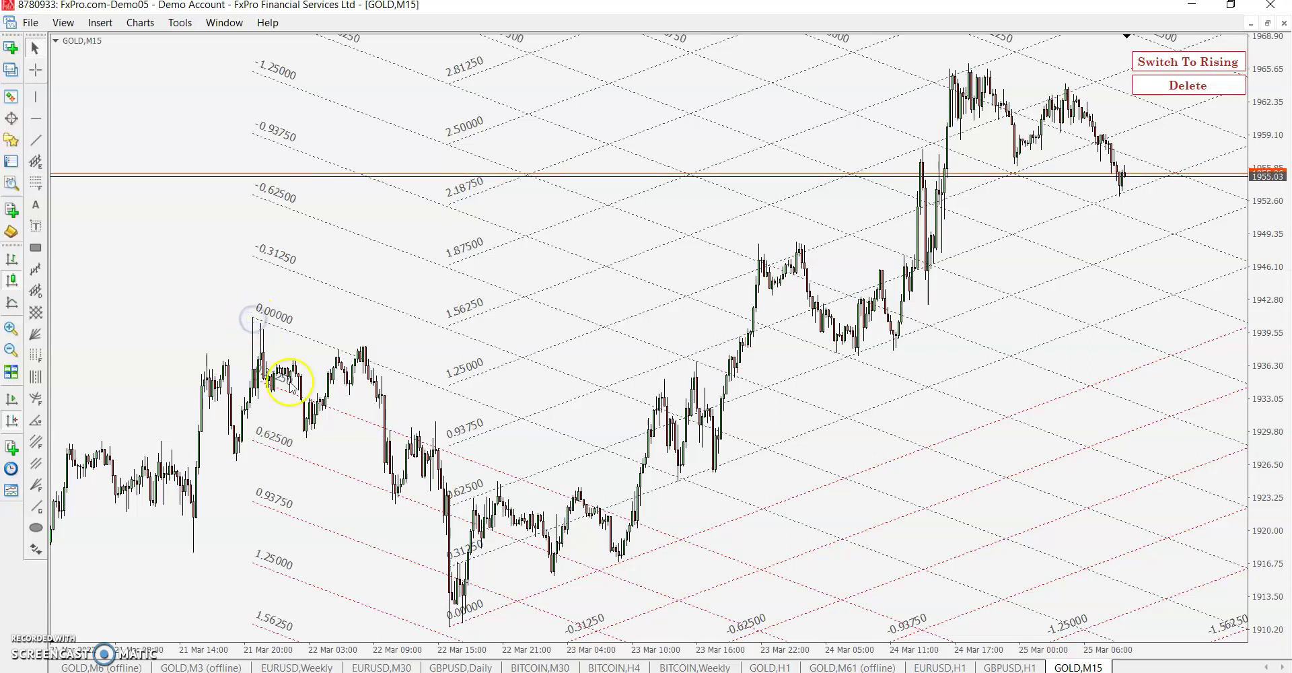
{"action": "left_click", "coordinate": [770, 251]}
{"action": "left_click", "coordinate": [550, 514]}
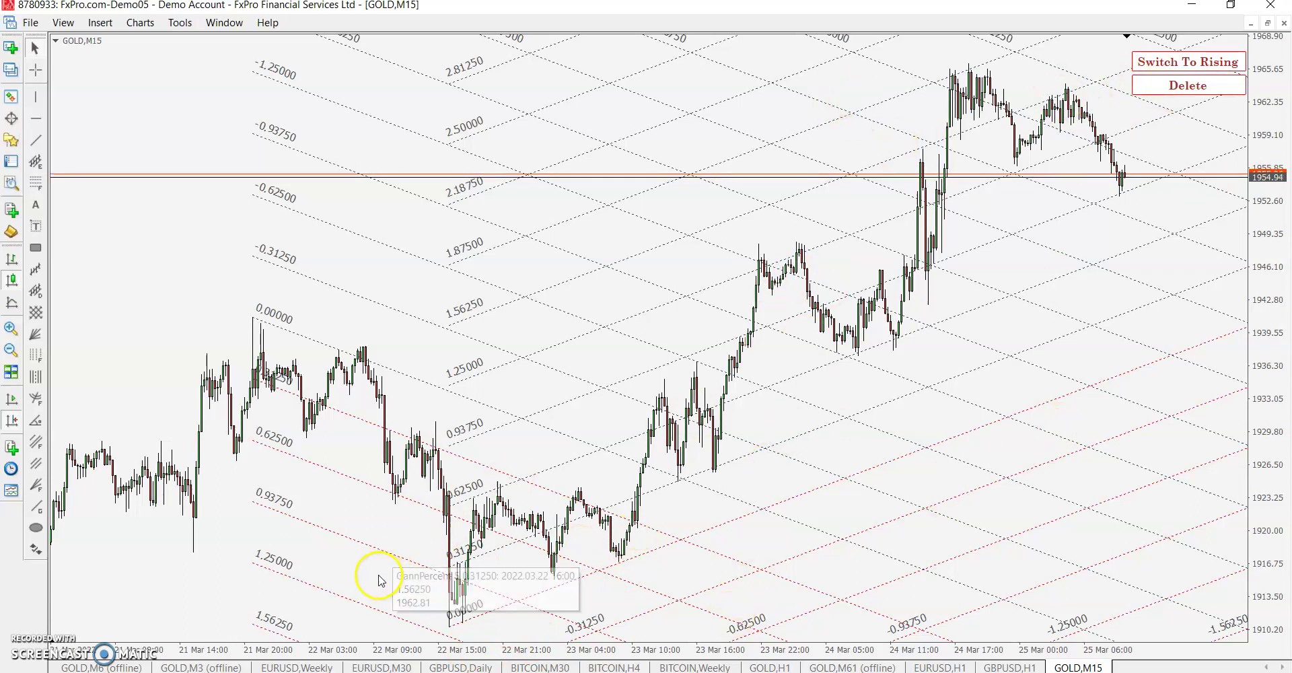
Delete the GOLD grids and load the EURJPY symbol from the Market Watch into the chart.
{"action": "left_click", "coordinate": [1186, 87]}
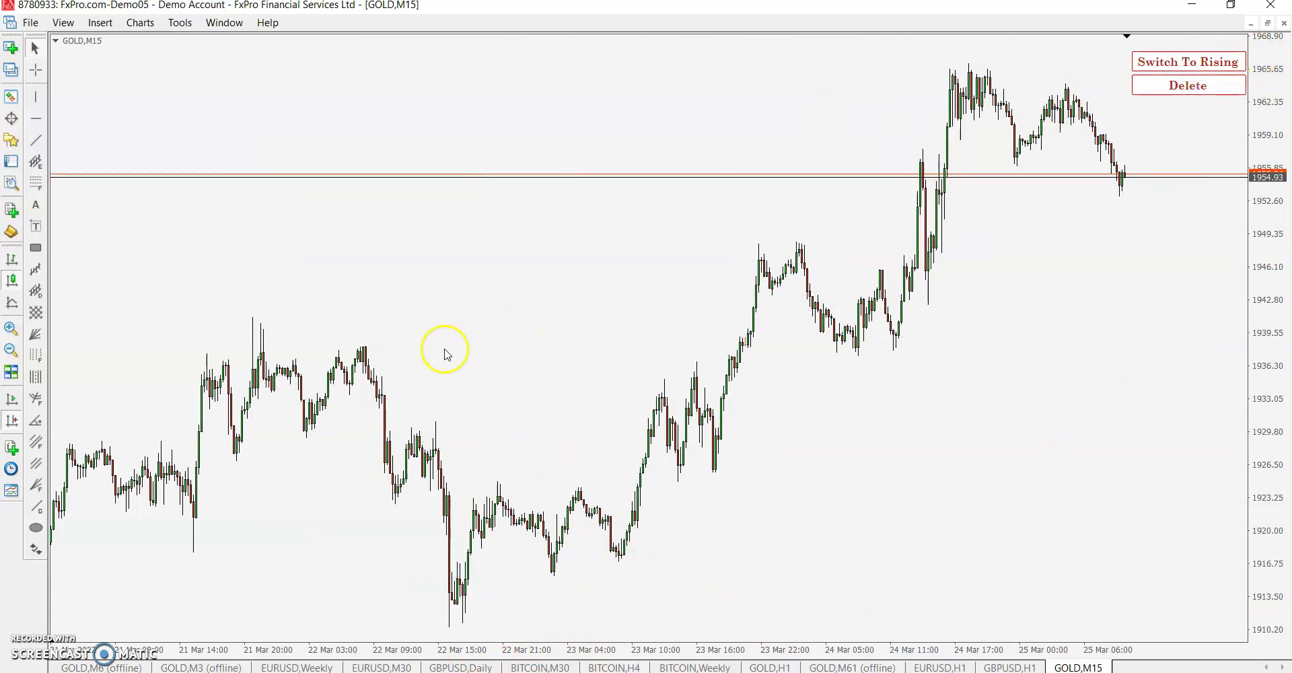
{"action": "right_click", "coordinate": [443, 200]}
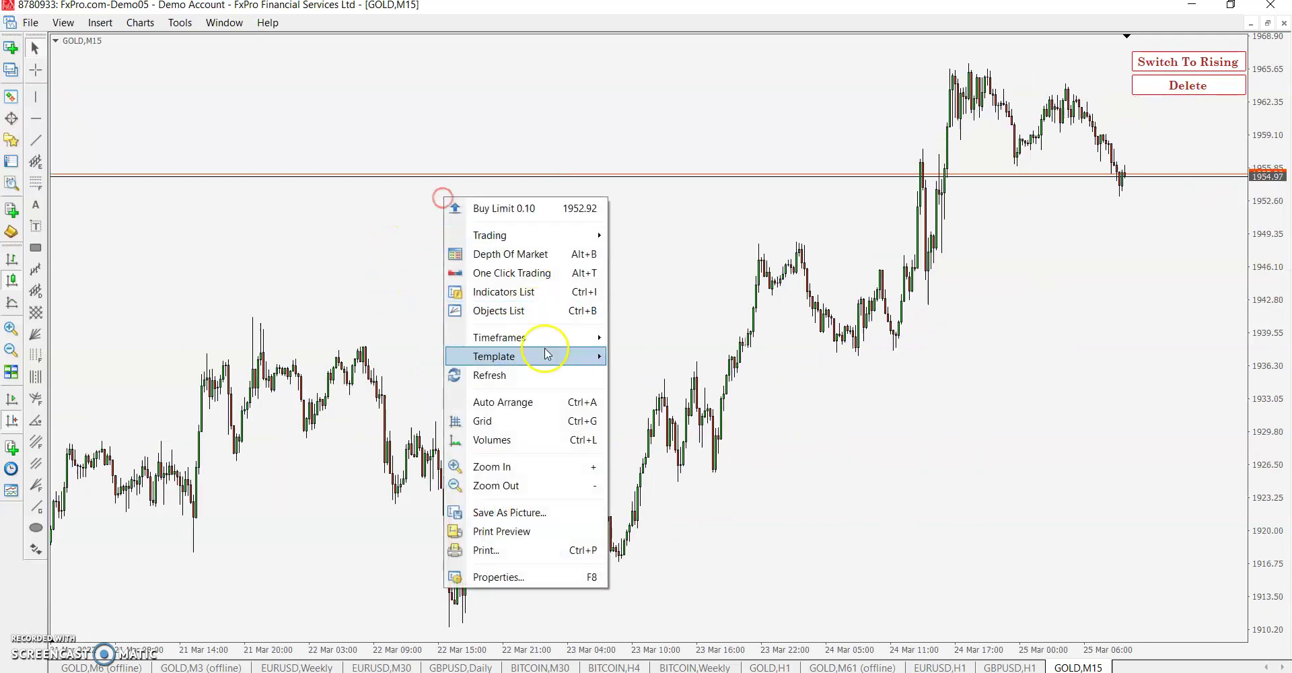
{"action": "left_click", "coordinate": [11, 97]}
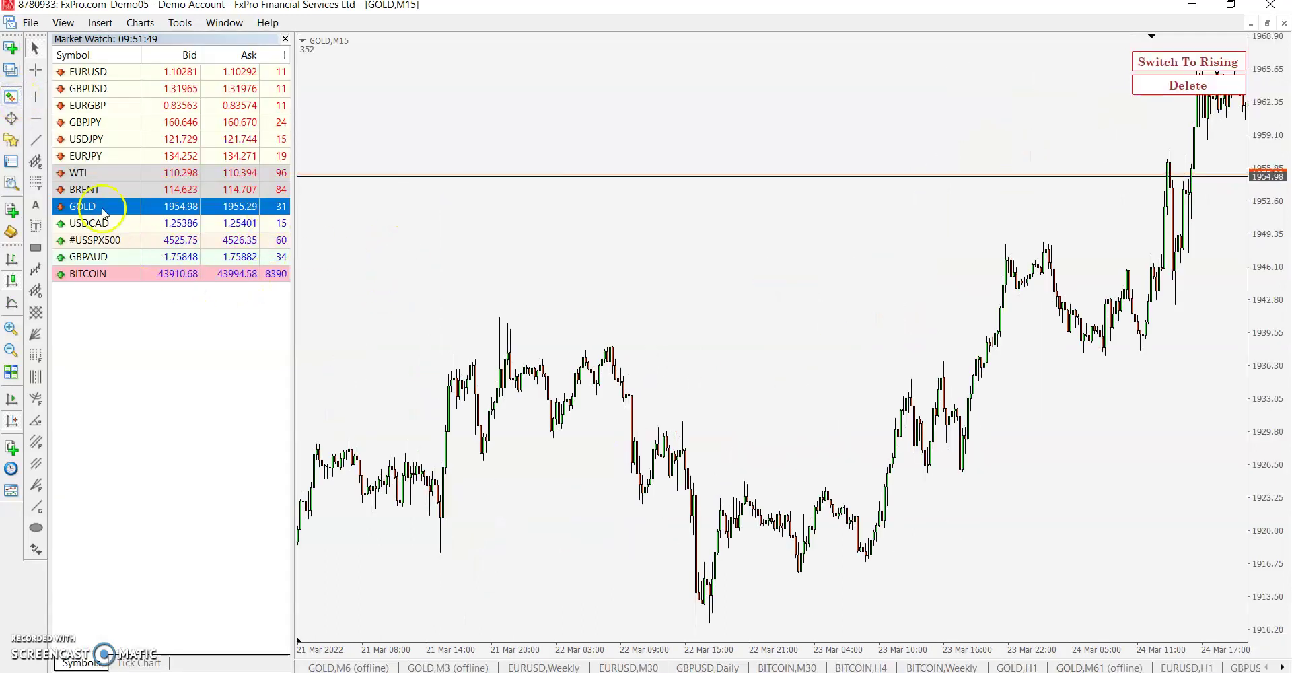
{"action": "left_click_drag", "start_coordinate": [85, 162], "coordinate": [572, 217]}
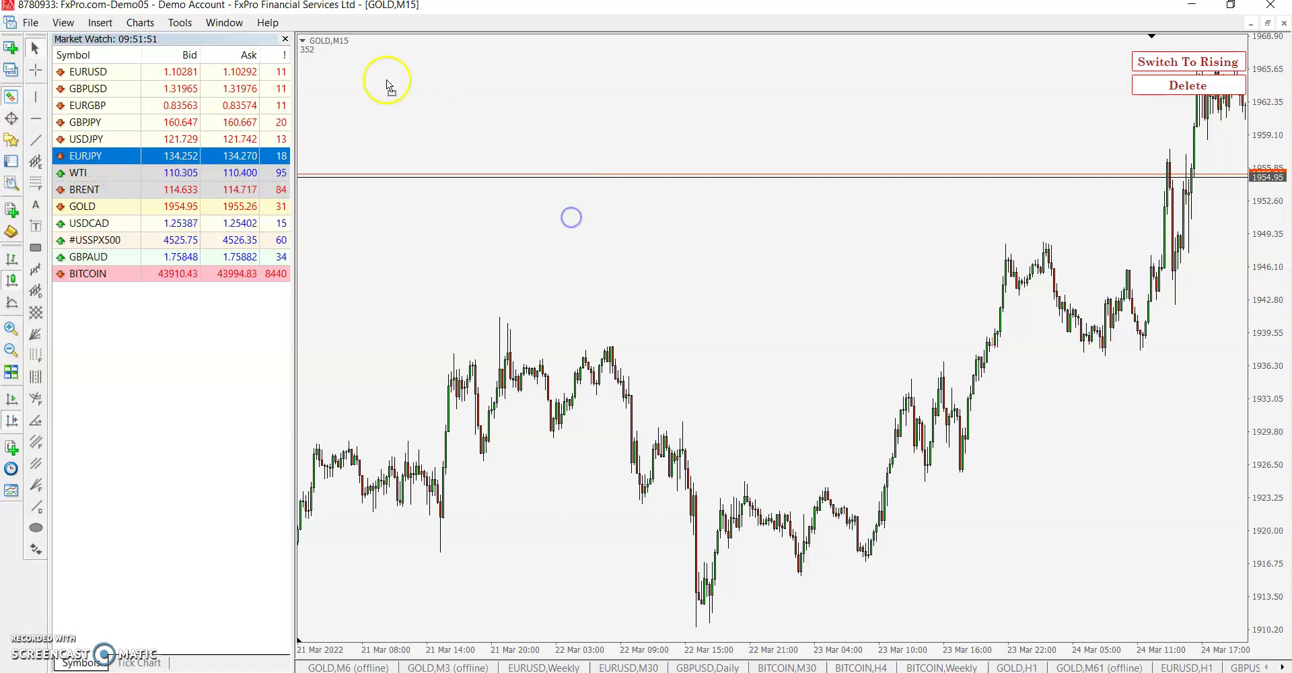
{"action": "left_click", "coordinate": [286, 41]}
Change the EURJPY chart to the H1 timeframe and plot a rising grid from the 7 March swing low.
{"action": "right_click", "coordinate": [505, 156]}
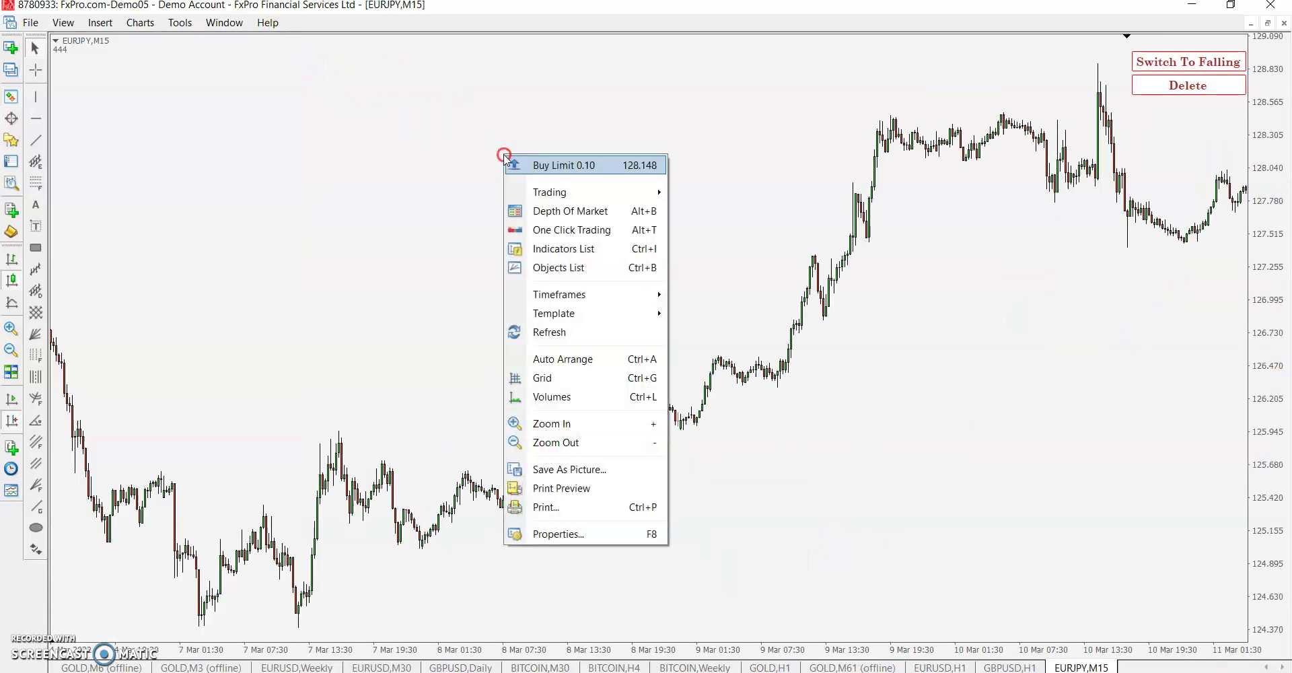
{"action": "left_click", "coordinate": [601, 297]}
{"action": "left_click", "coordinate": [733, 369]}
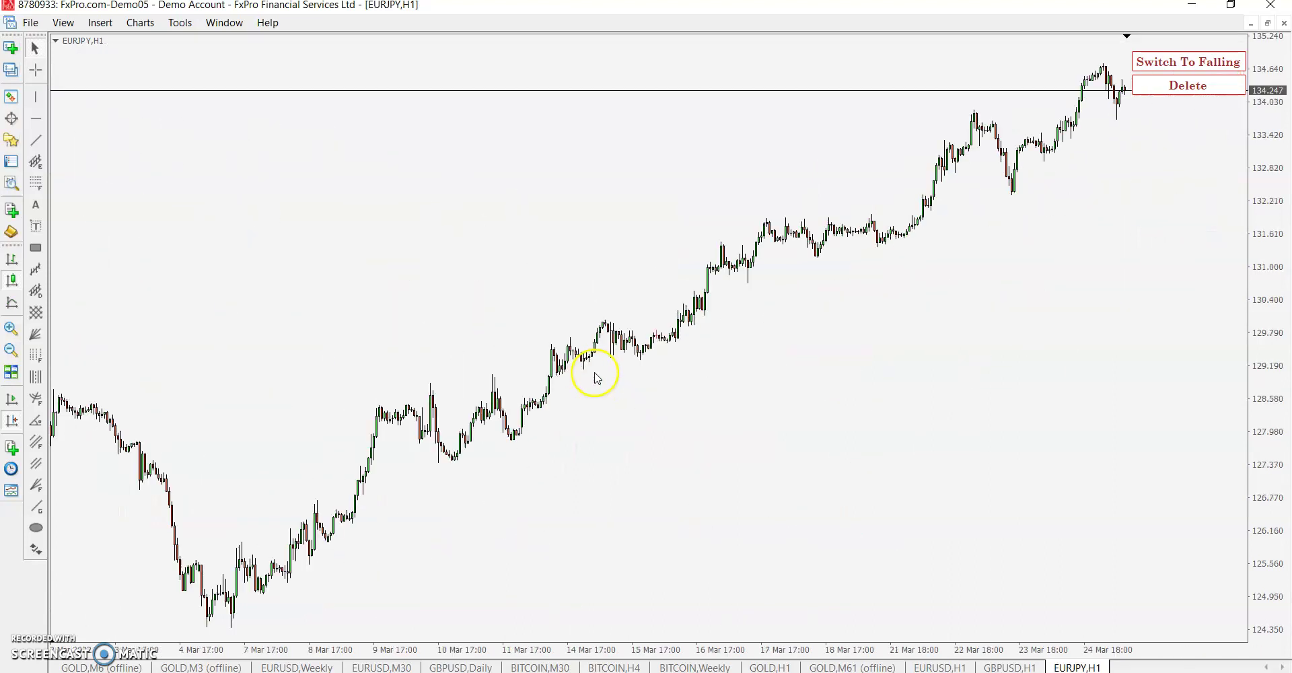
{"action": "left_click", "coordinate": [231, 618]}
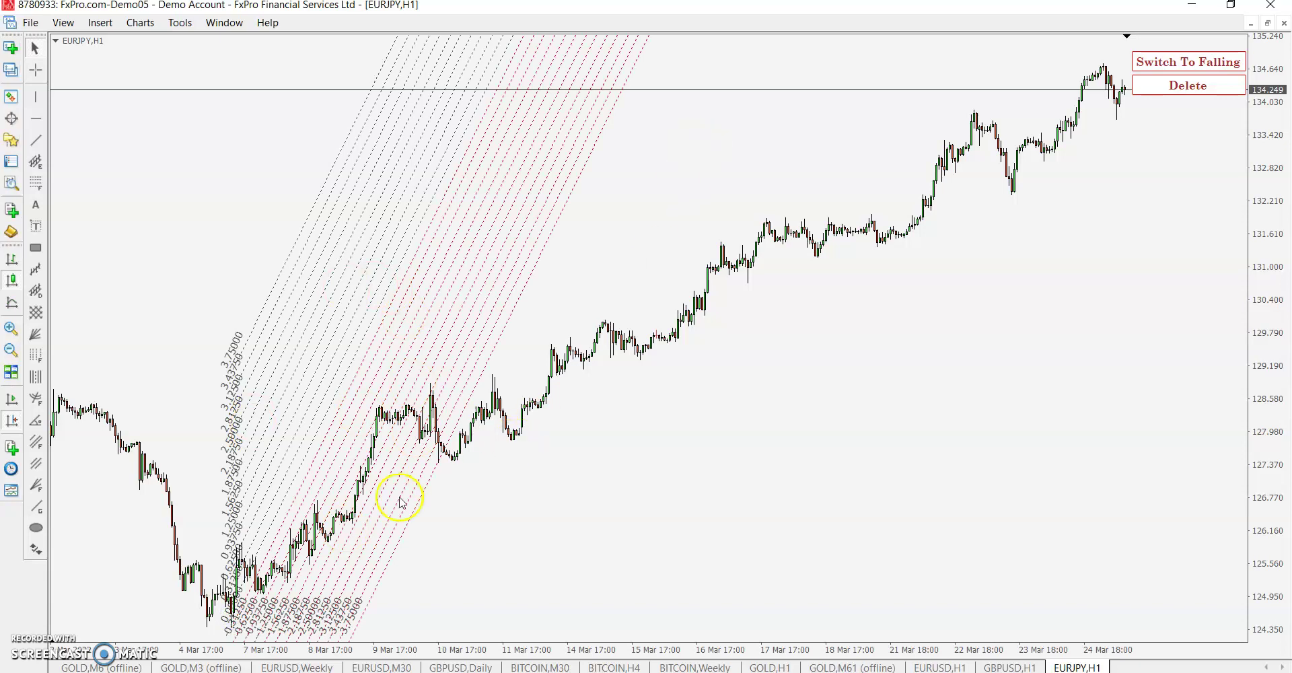
Set the Dynamic Gann Grid's Scale to 0.01 for the EURJPY chart.
{"action": "right_click", "coordinate": [861, 46]}
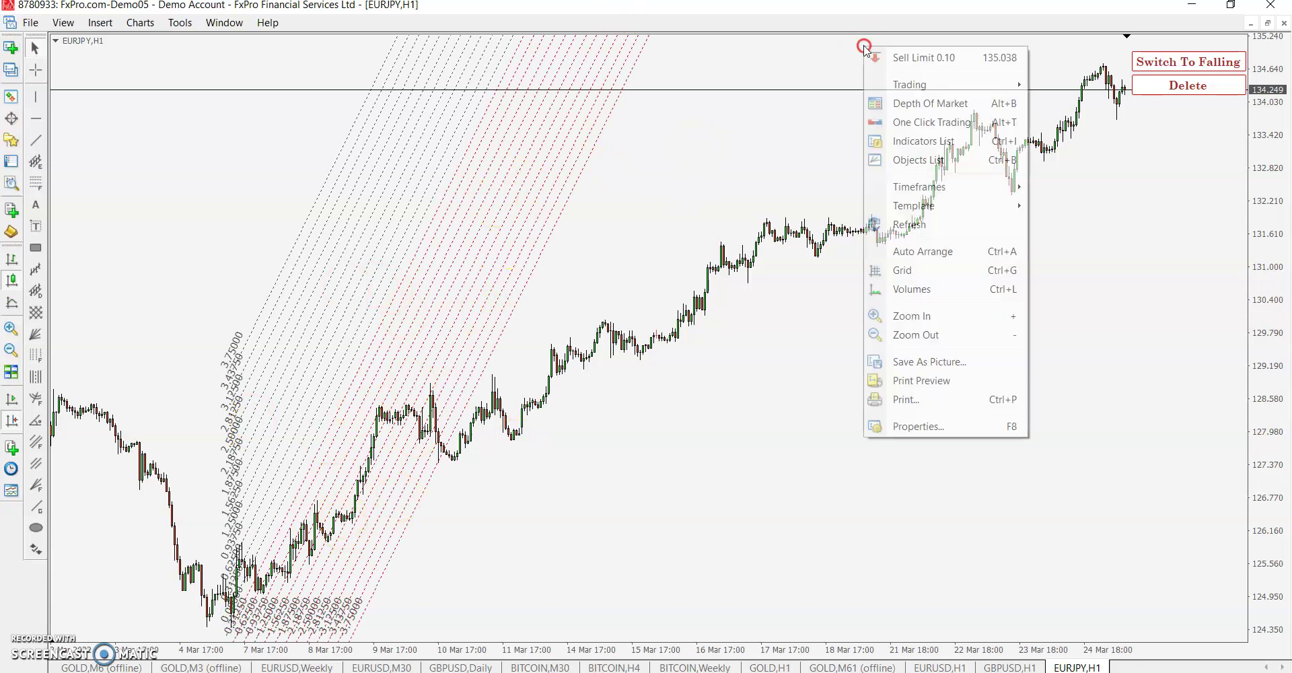
{"action": "left_click", "coordinate": [951, 143]}
{"action": "double_click", "coordinate": [172, 428]}
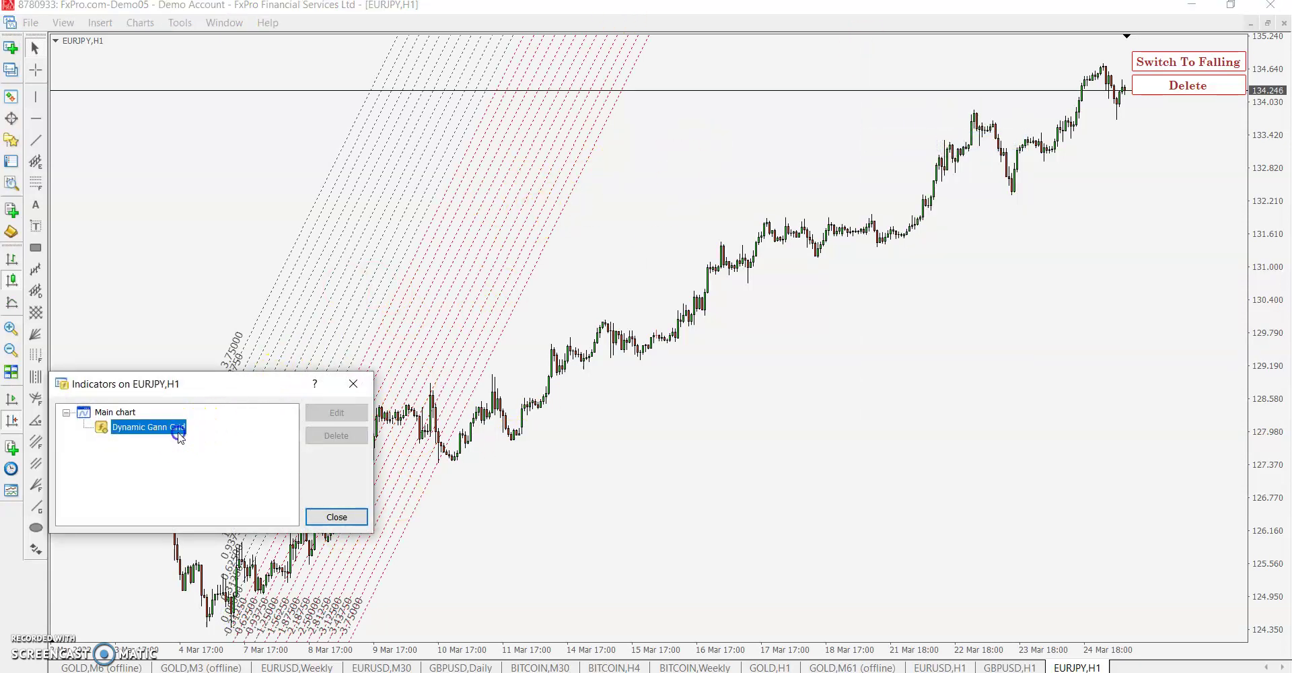
{"action": "double_click", "coordinate": [390, 212]}
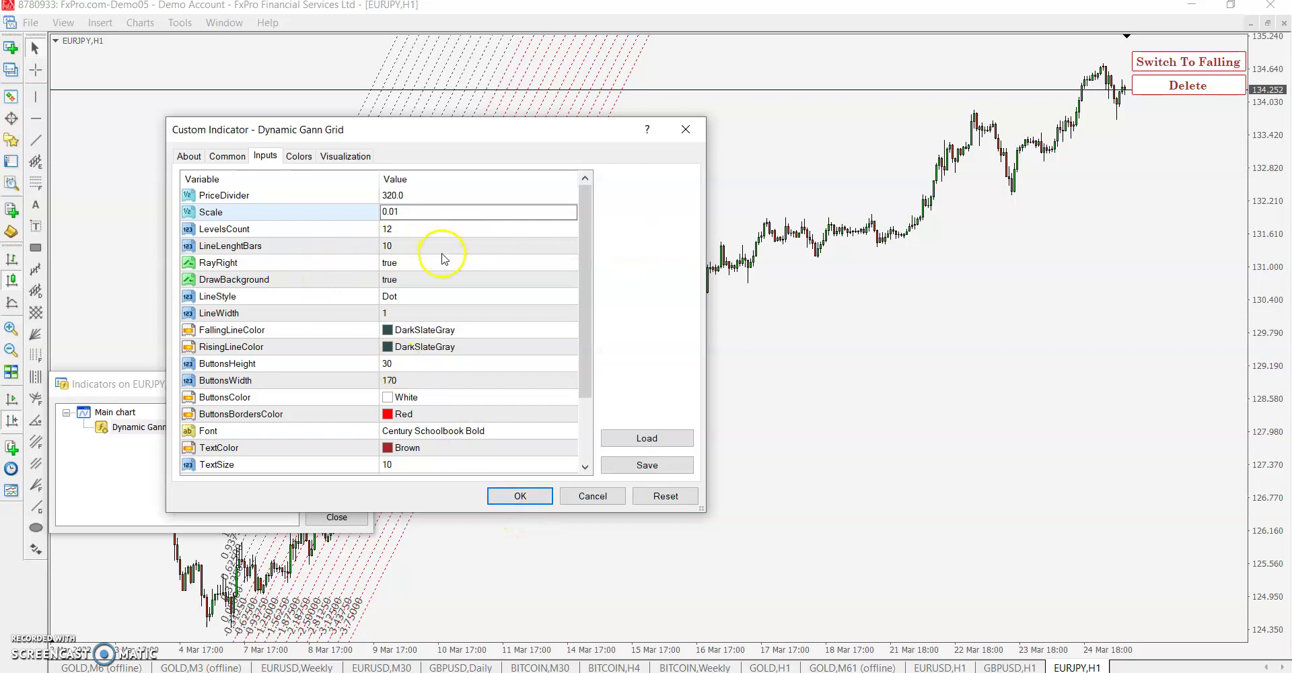
{"action": "left_click", "coordinate": [518, 496]}
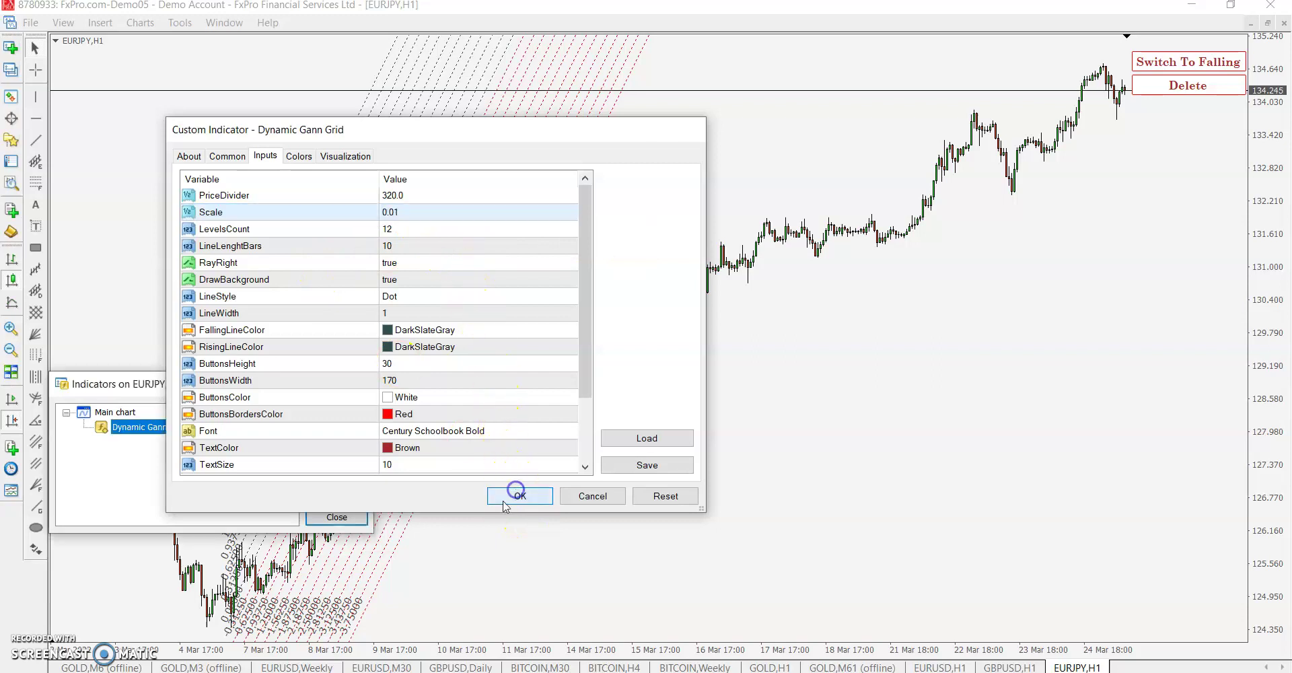
{"action": "left_click", "coordinate": [356, 517]}
Delete the steep EURJPY grid and replot a rising grid from the 7 March swing low.
{"action": "left_click", "coordinate": [210, 622]}
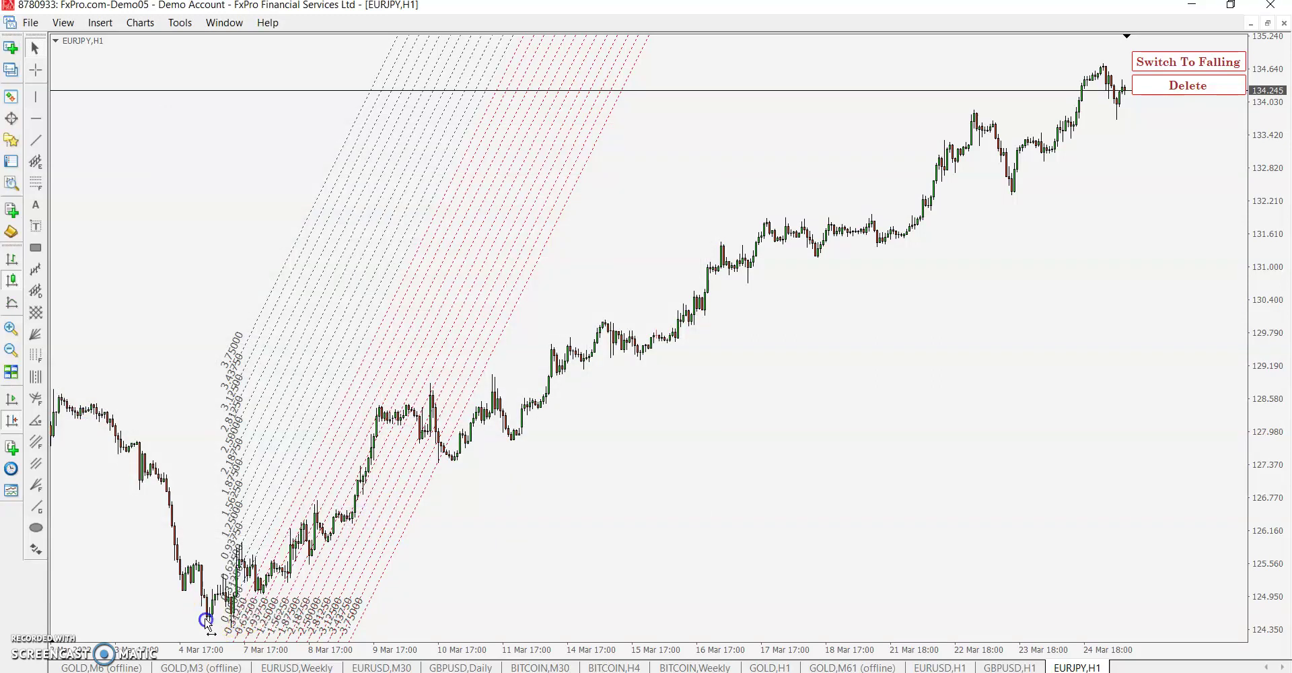
{"action": "left_click", "coordinate": [1199, 80]}
{"action": "left_click", "coordinate": [230, 622]}
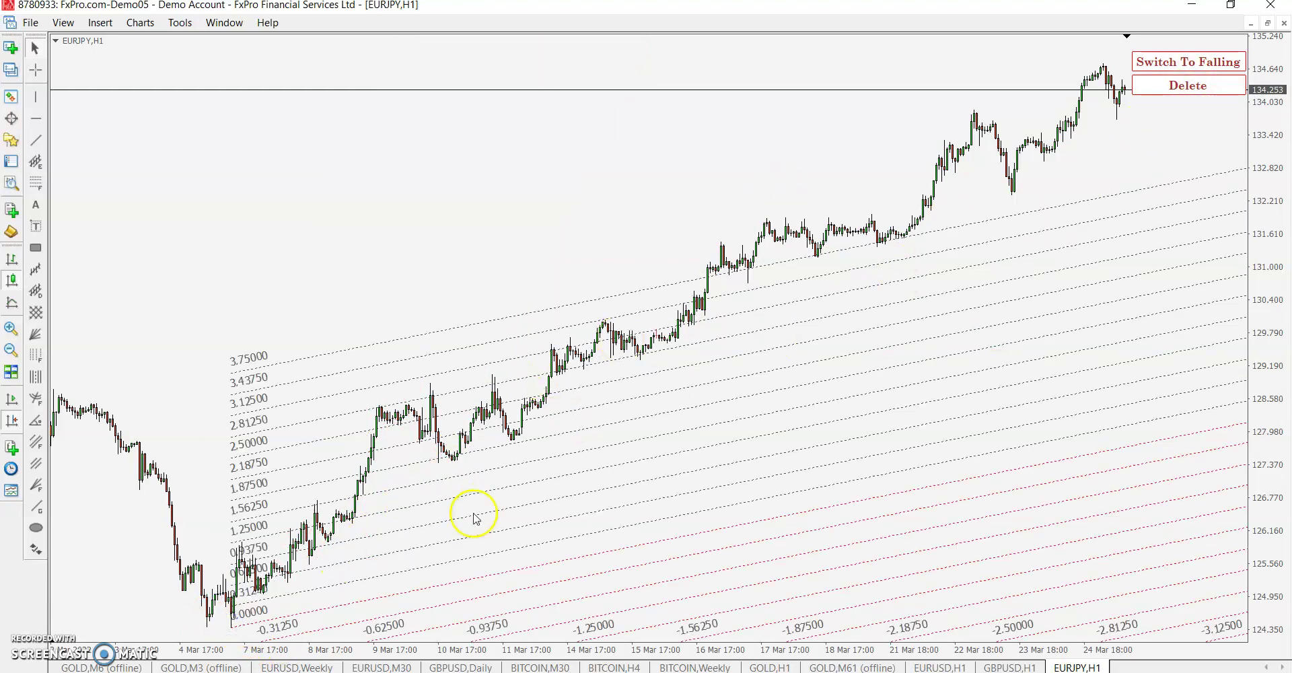
Set the Dynamic Gann Grid's PriceDivider to 128 and replot the rising EURJPY grid from the 7 March swing low.
{"action": "right_click", "coordinate": [645, 162]}
{"action": "left_click", "coordinate": [713, 251]}
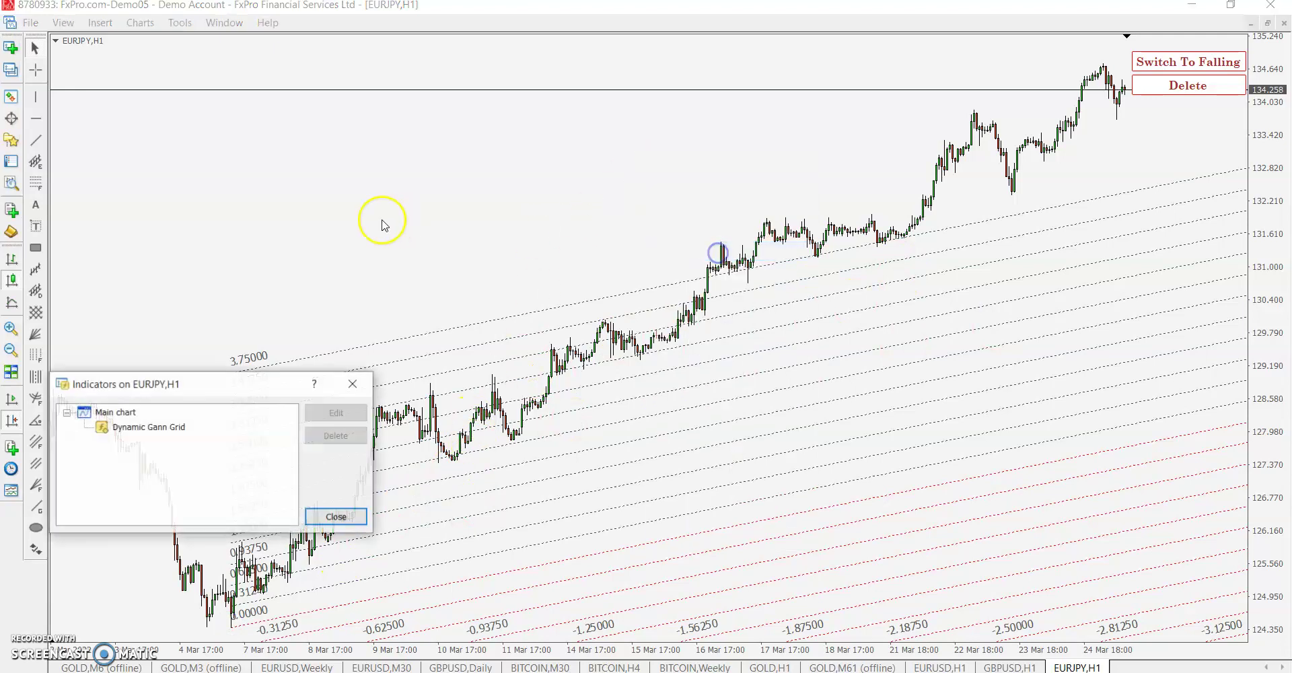
{"action": "double_click", "coordinate": [153, 425]}
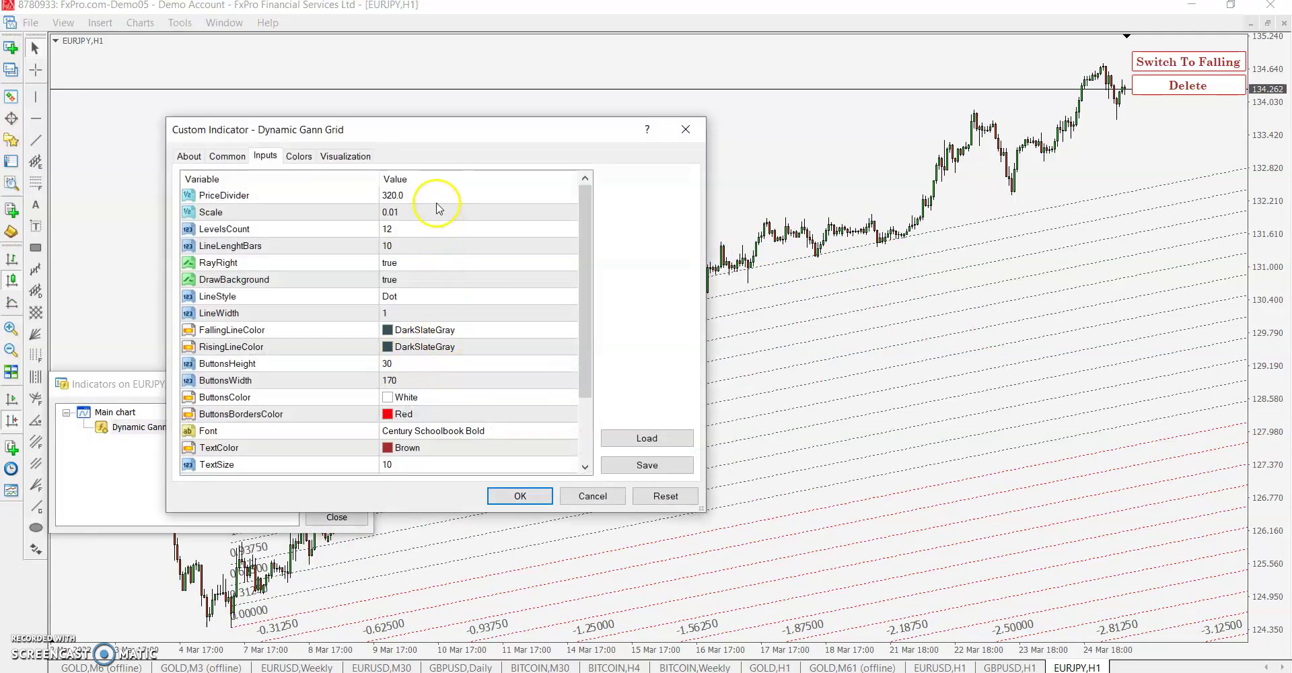
{"action": "double_click", "coordinate": [435, 197]}
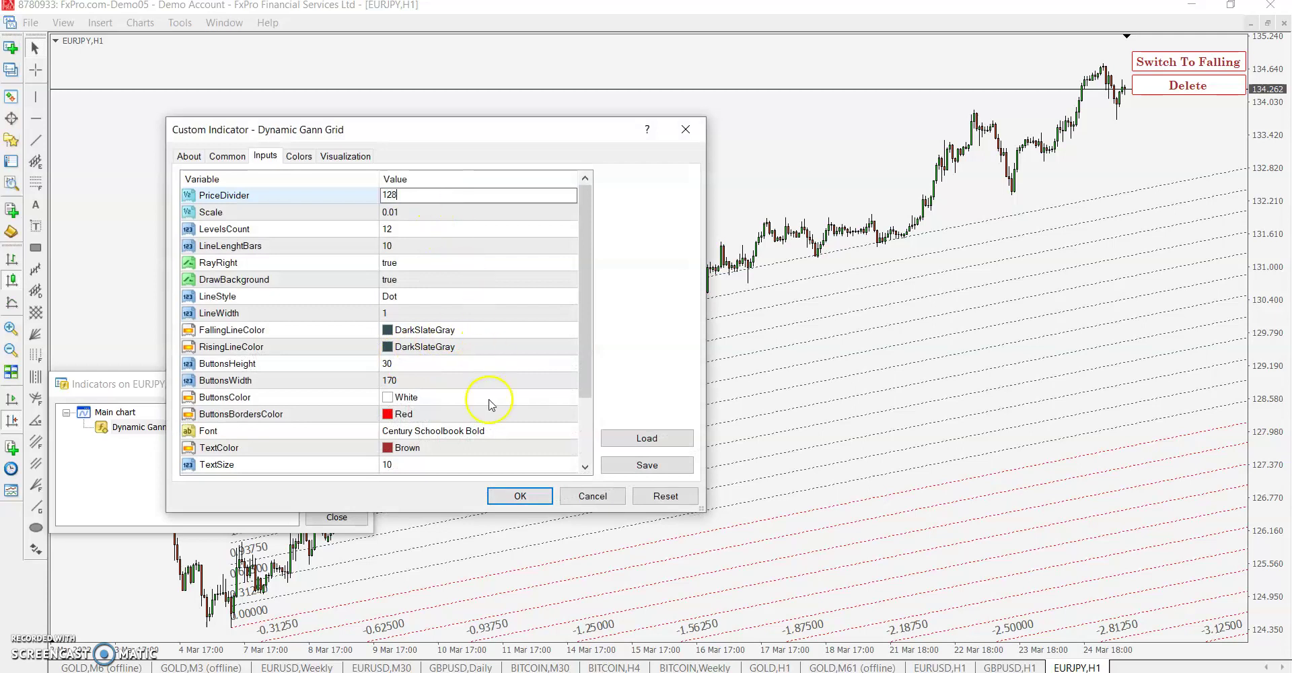
{"action": "left_click", "coordinate": [544, 496]}
{"action": "left_click", "coordinate": [337, 517]}
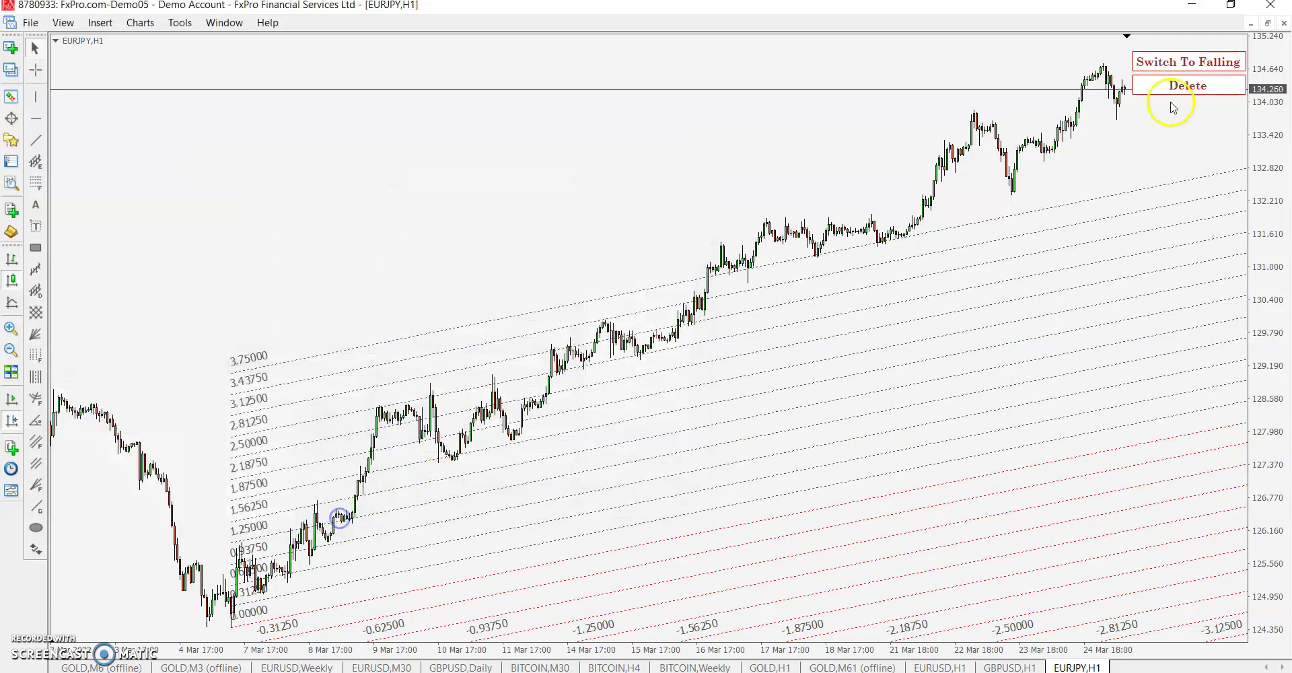
{"action": "left_click", "coordinate": [1174, 85]}
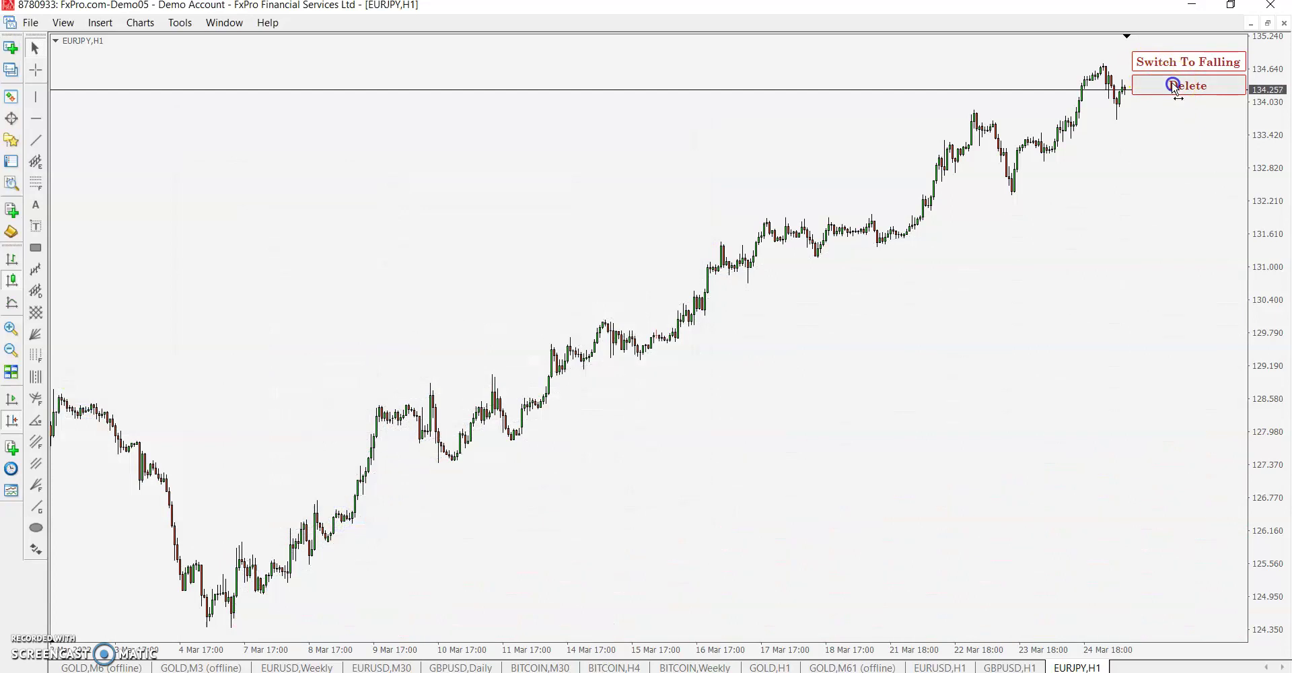
{"action": "left_click", "coordinate": [232, 613]}
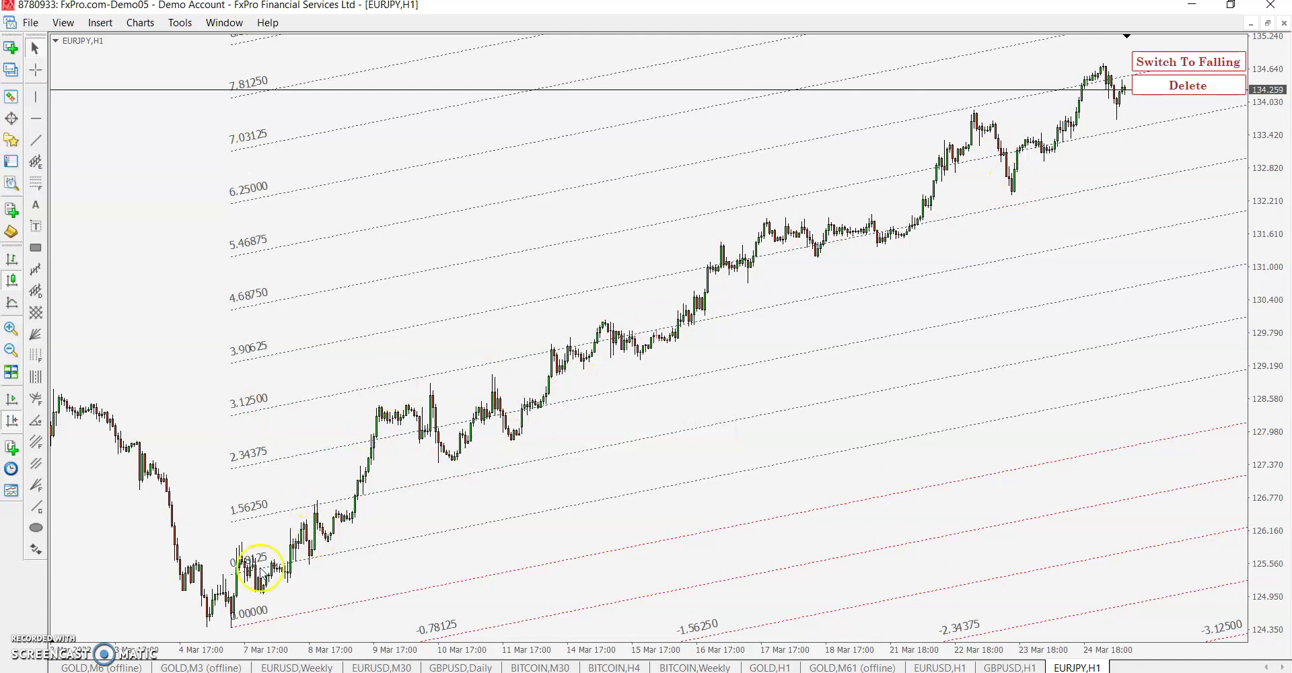
Open the Dynamic Gann Grid's PriceDivider for editing and switch to Calculator to compute 128 + 64.
{"action": "right_click", "coordinate": [526, 228]}
{"action": "left_click", "coordinate": [559, 319]}
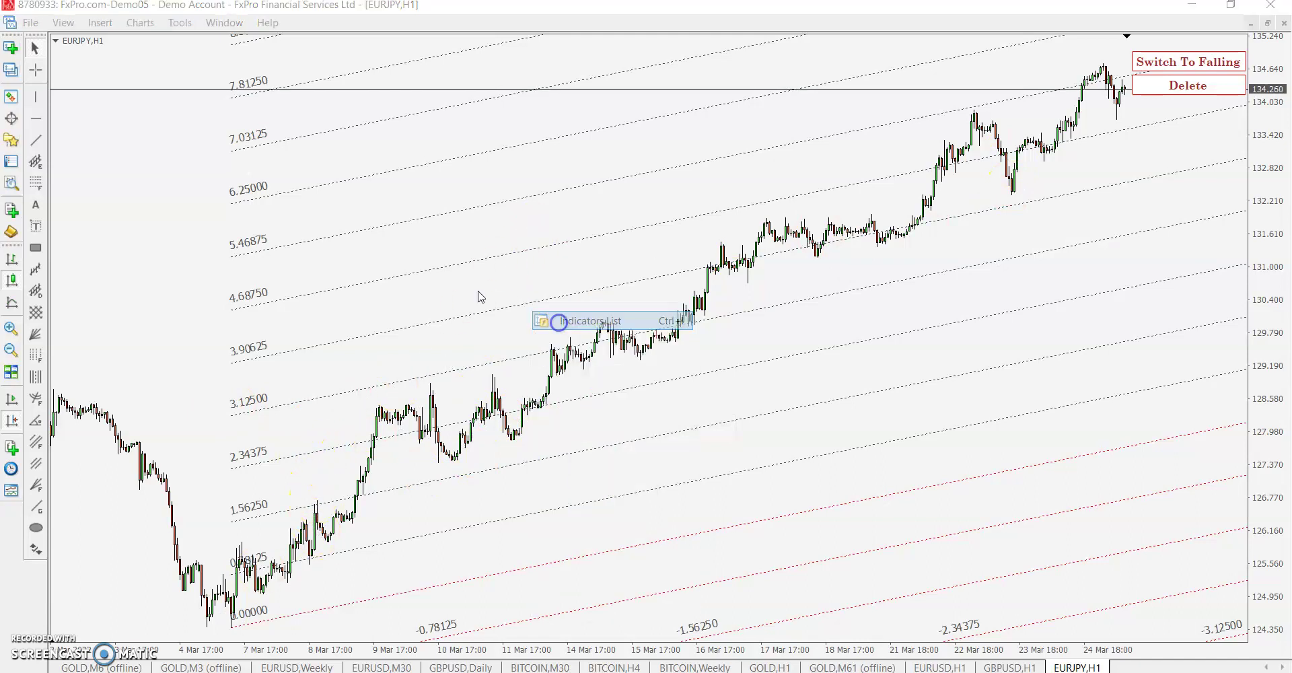
{"action": "left_click", "coordinate": [167, 438]}
{"action": "double_click", "coordinate": [162, 428]}
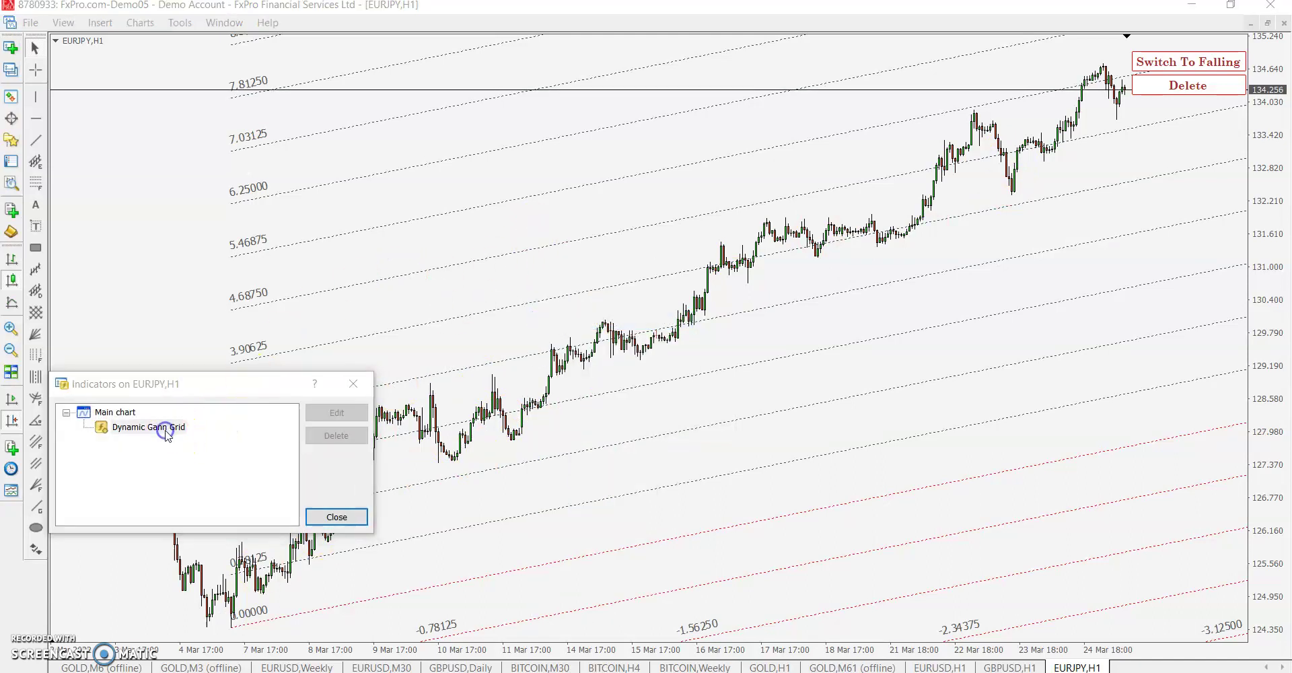
{"action": "left_click", "coordinate": [433, 199]}
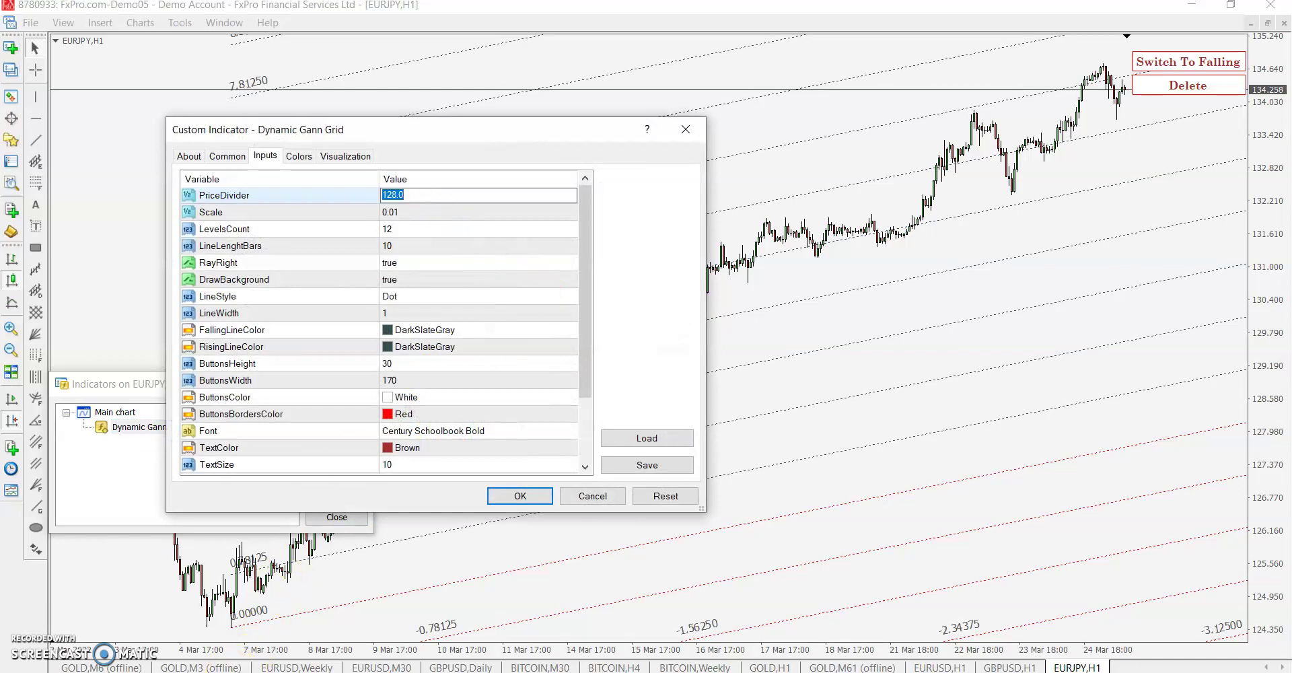
{"action": "left_click", "coordinate": [198, 616]}
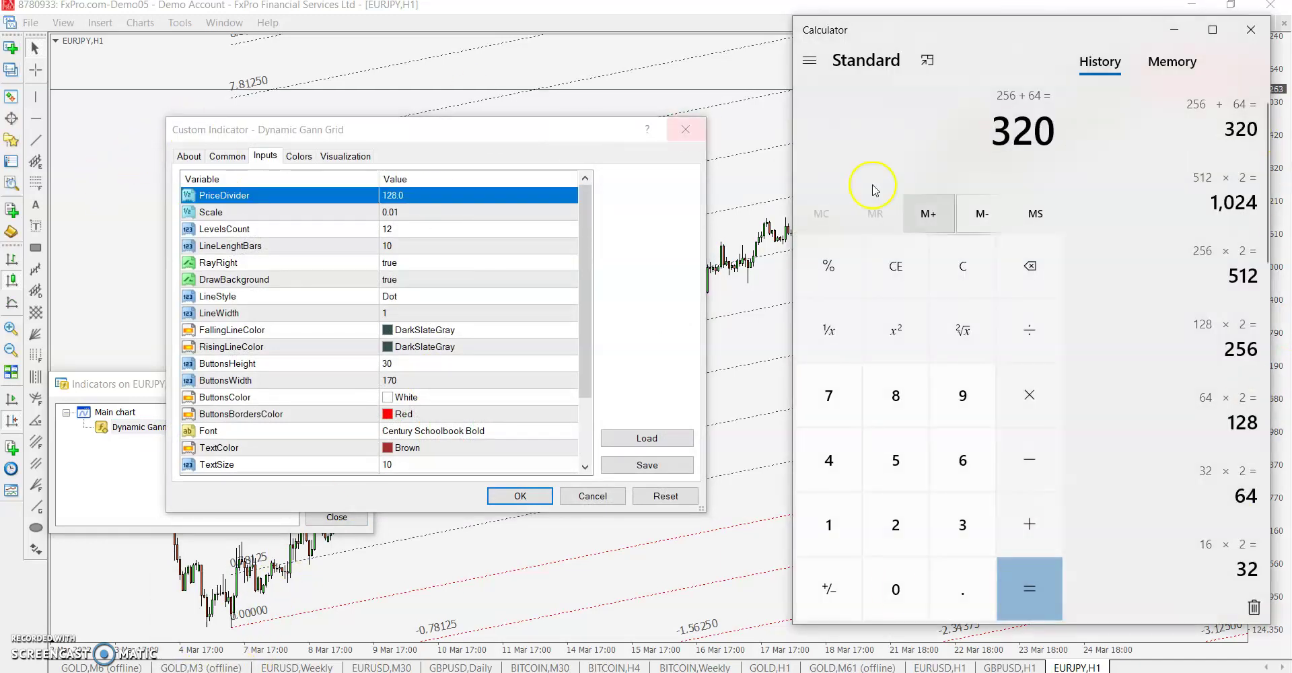
{"action": "left_click", "coordinate": [963, 265]}
{"action": "type", "text": "12"}
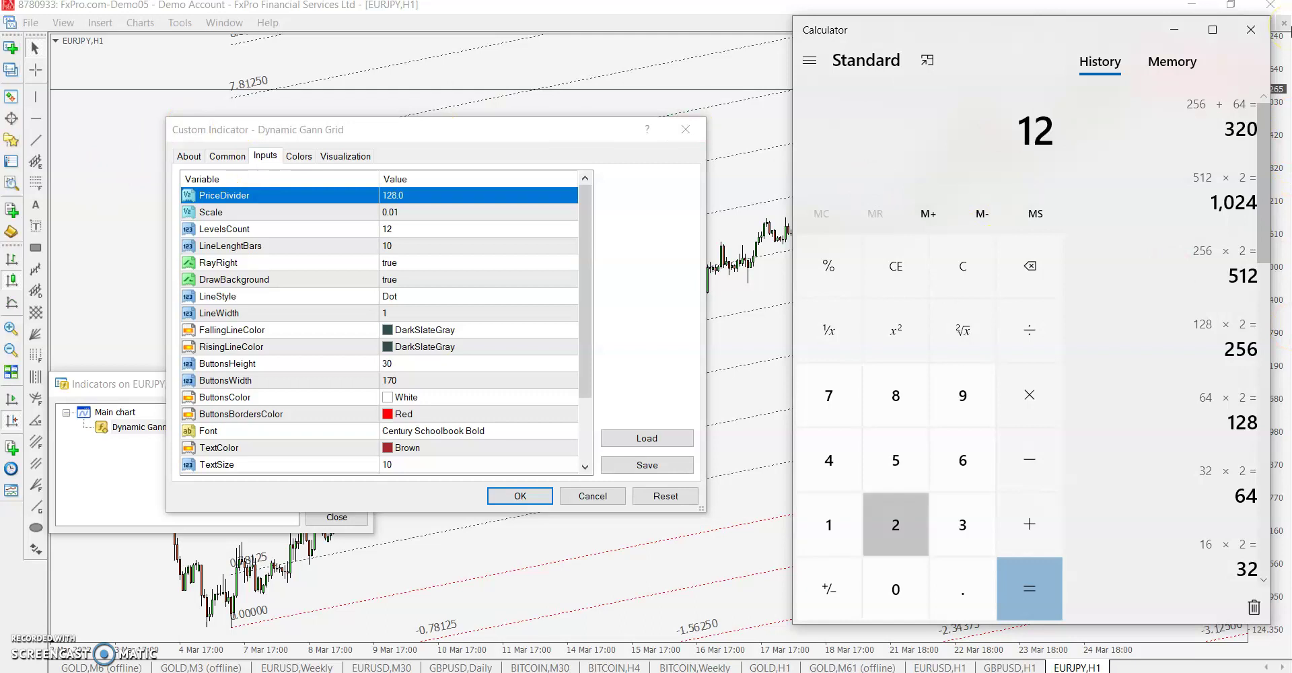
{"action": "type", "text": "8 + 64"}
{"action": "key", "text": "Return"}
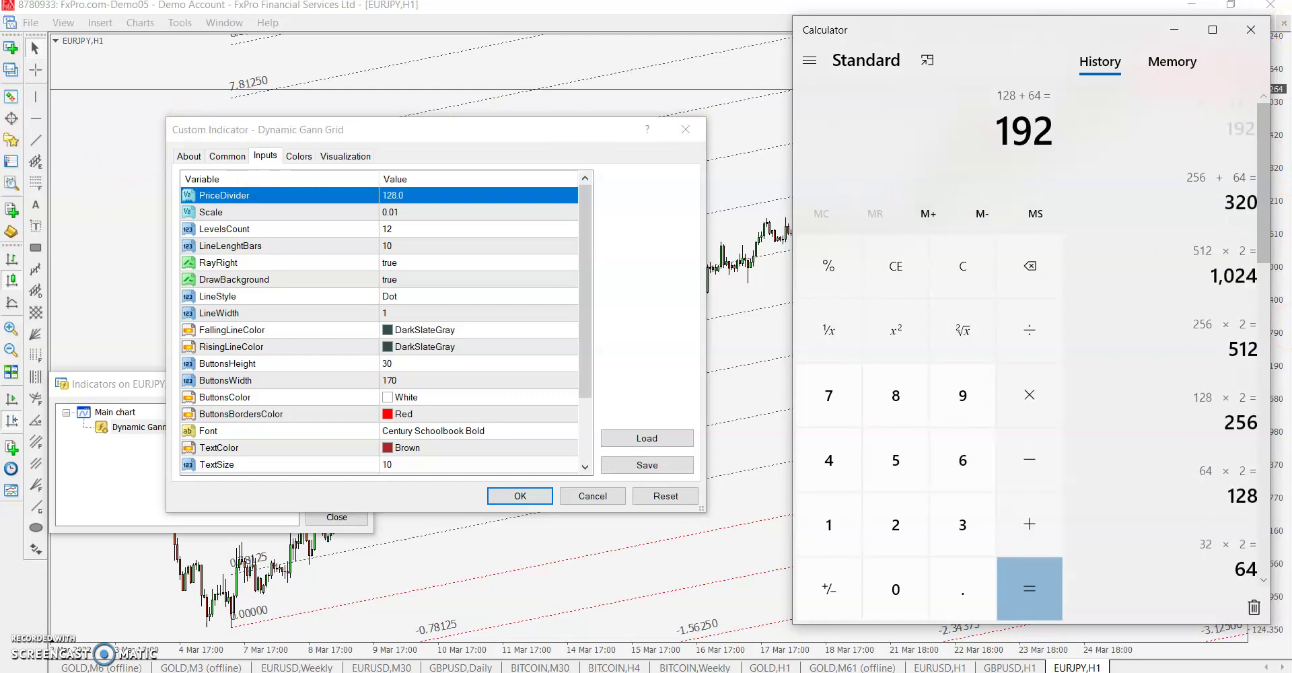
Set the PriceDivider to 192, delete the EURJPY grid and replot a rising grid from the 7 March swing low.
{"action": "left_click", "coordinate": [473, 149]}
{"action": "left_click", "coordinate": [418, 196]}
{"action": "type", "text": "192"}
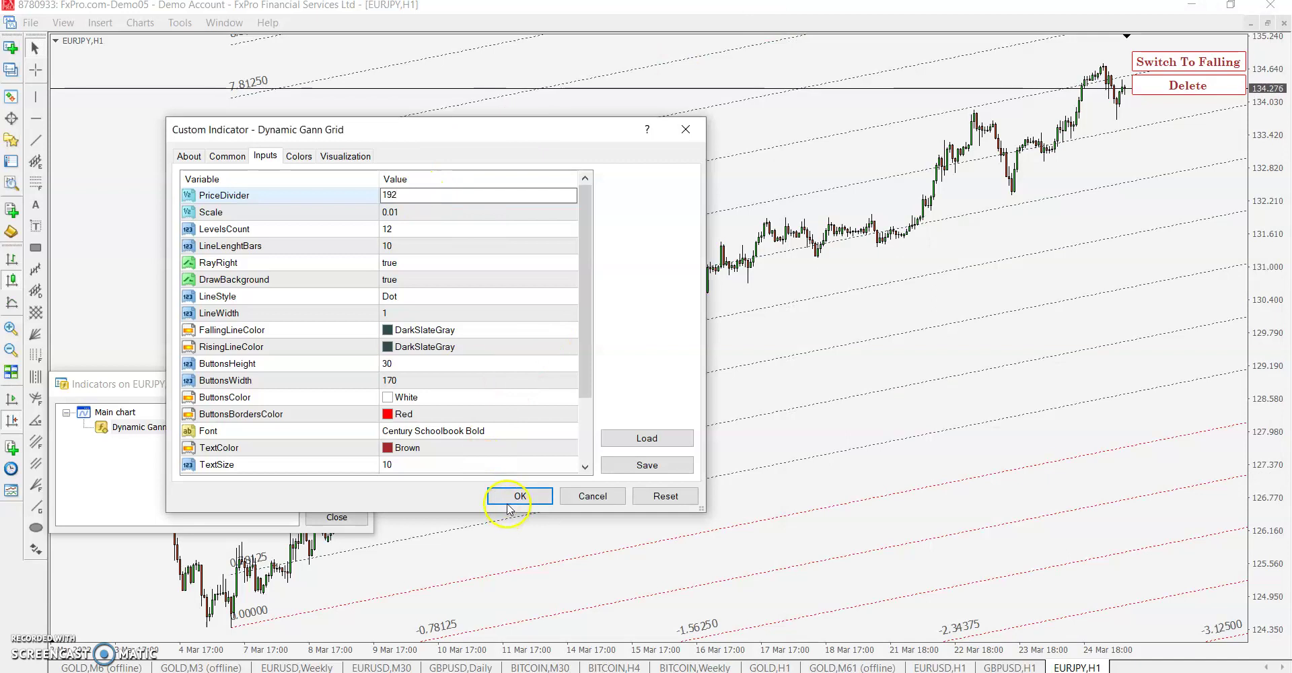
{"action": "left_click", "coordinate": [520, 496]}
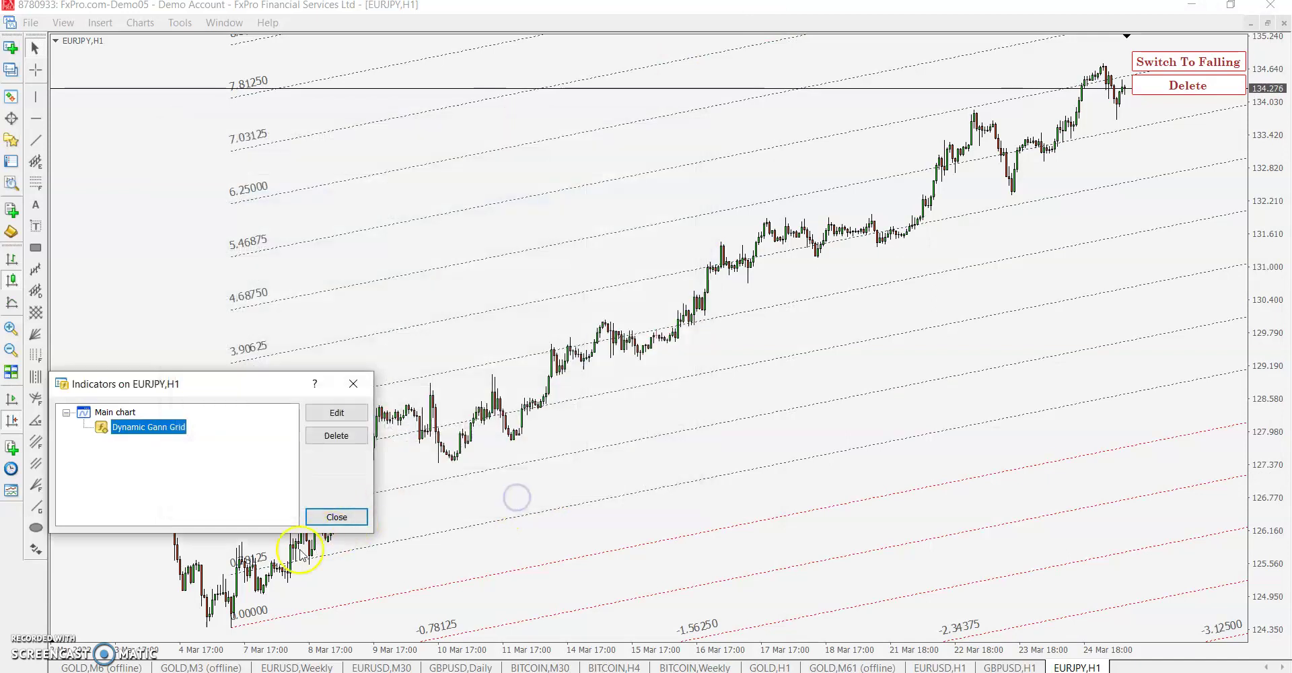
{"action": "left_click", "coordinate": [337, 517]}
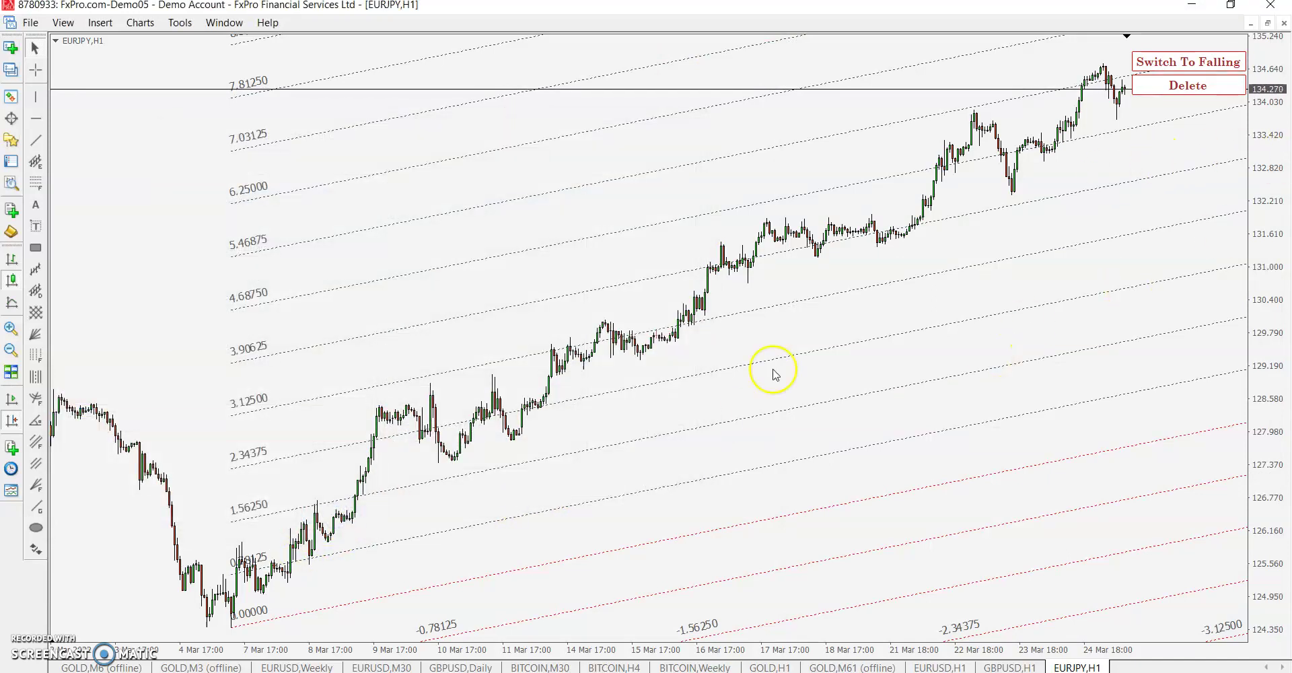
{"action": "left_click", "coordinate": [1196, 86]}
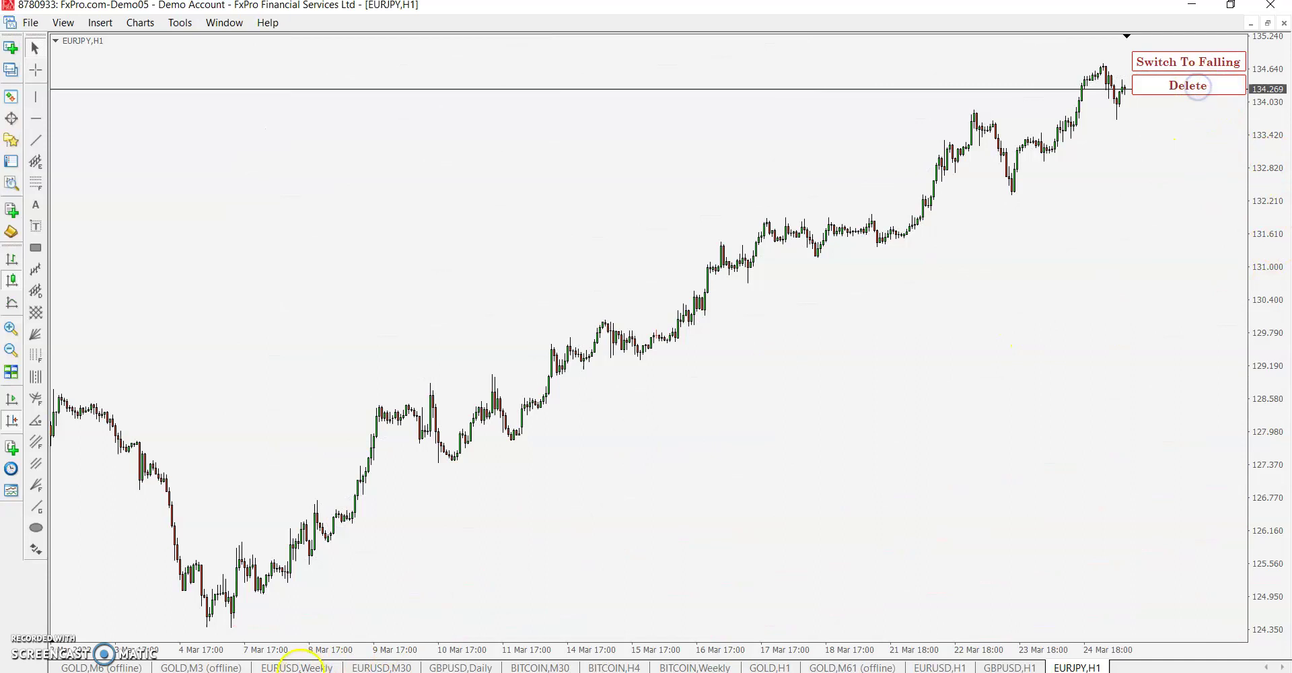
{"action": "left_click", "coordinate": [232, 618]}
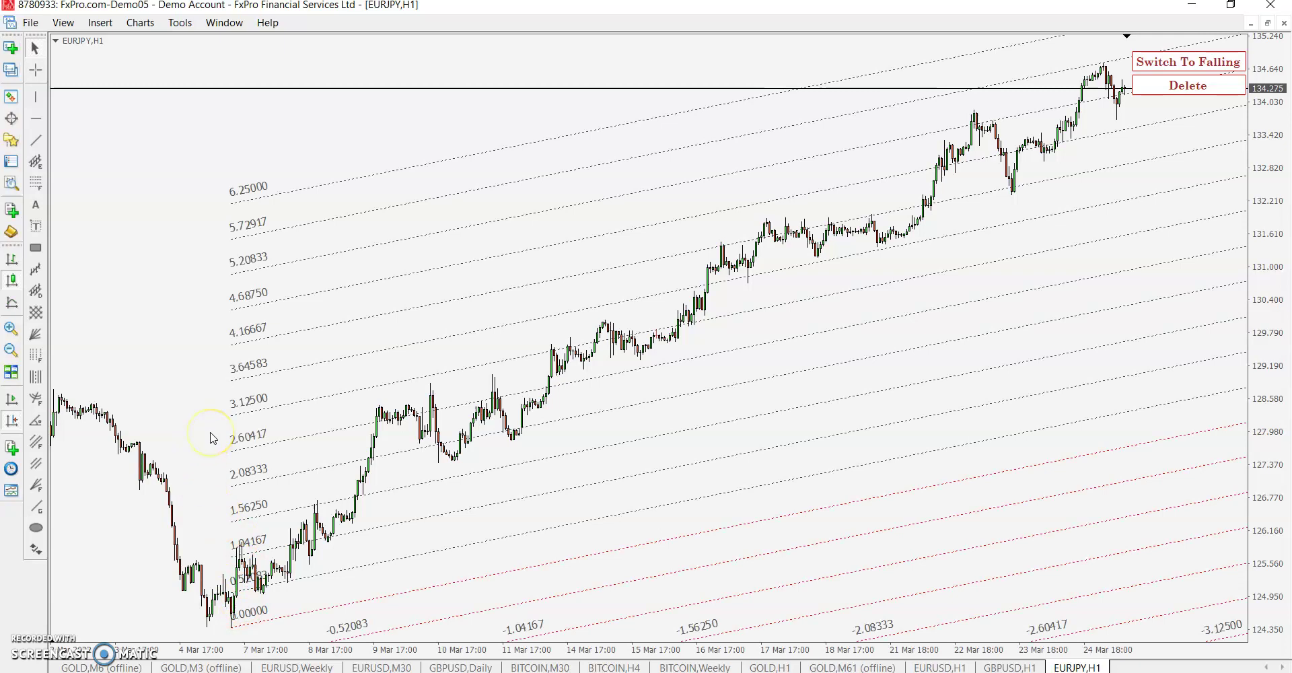
Switch to falling mode and plot a falling EURJPY grid from the 25 February swing high.
{"action": "scroll", "coordinate": [253, 431], "scroll_direction": "up", "scroll_amount": 3}
{"action": "left_click", "coordinate": [1160, 61]}
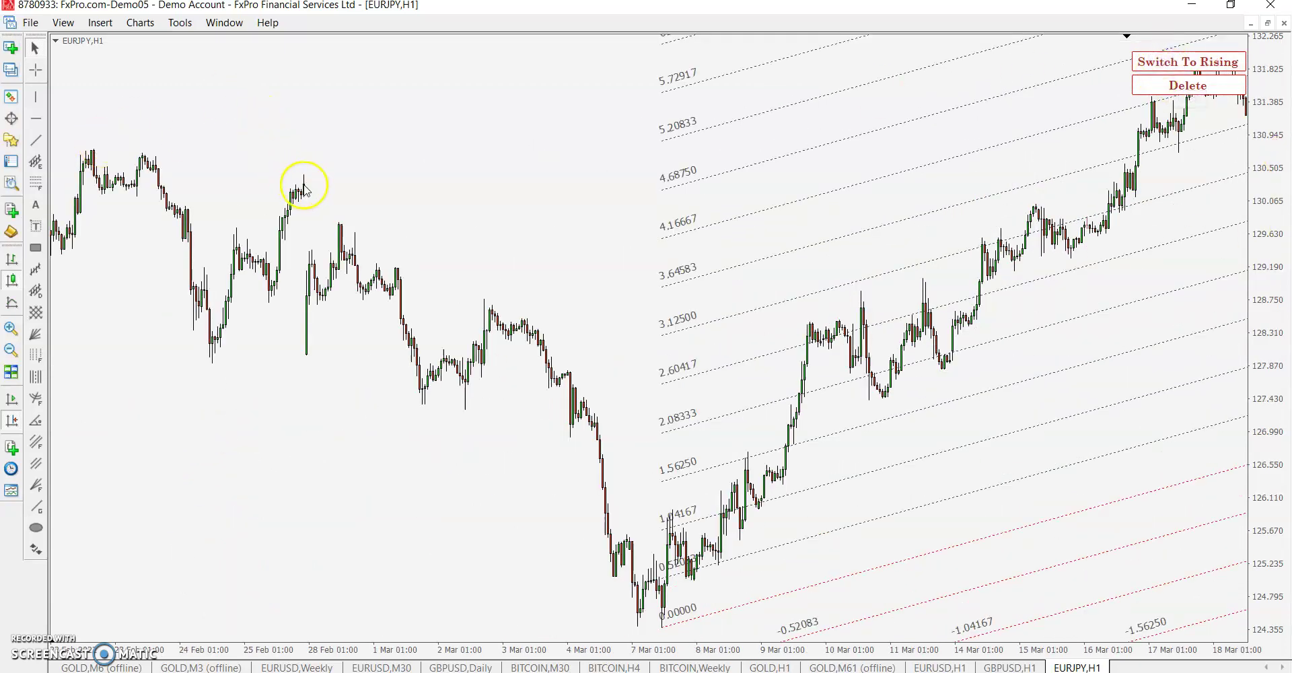
{"action": "scroll", "coordinate": [773, 369], "scroll_direction": "down", "scroll_amount": 5}
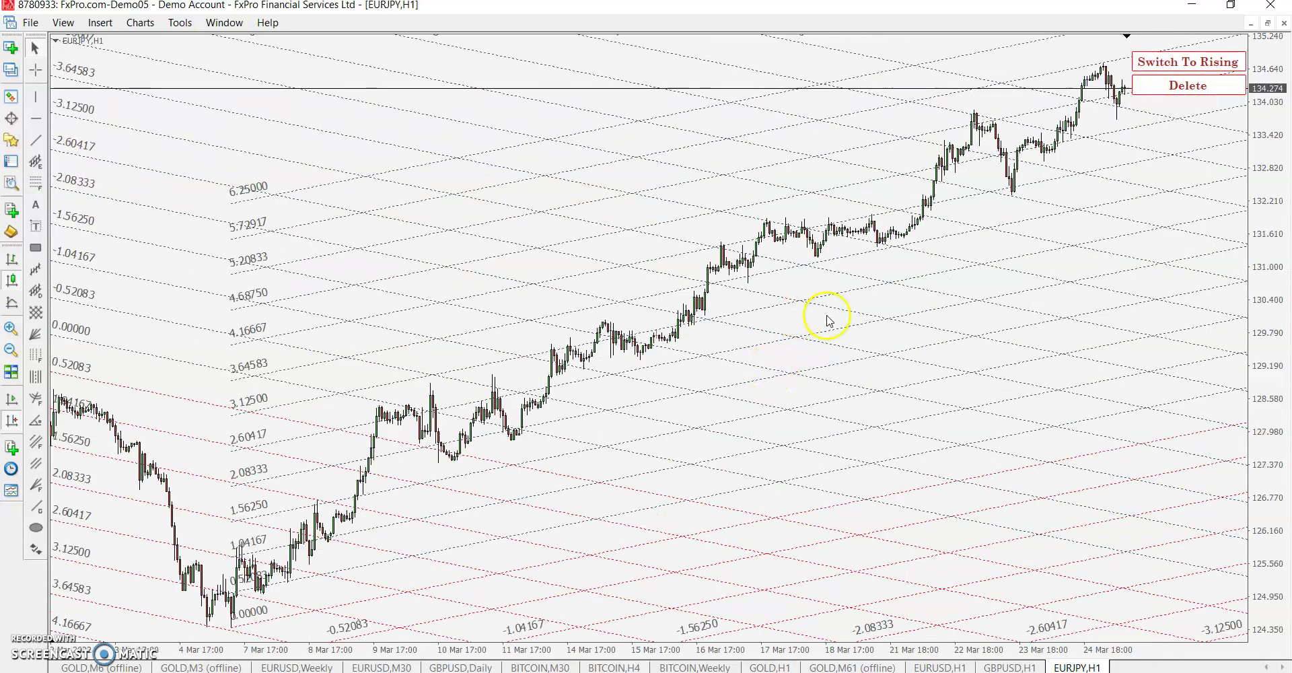
{"action": "scroll", "coordinate": [489, 296], "scroll_direction": "up", "scroll_amount": 3}
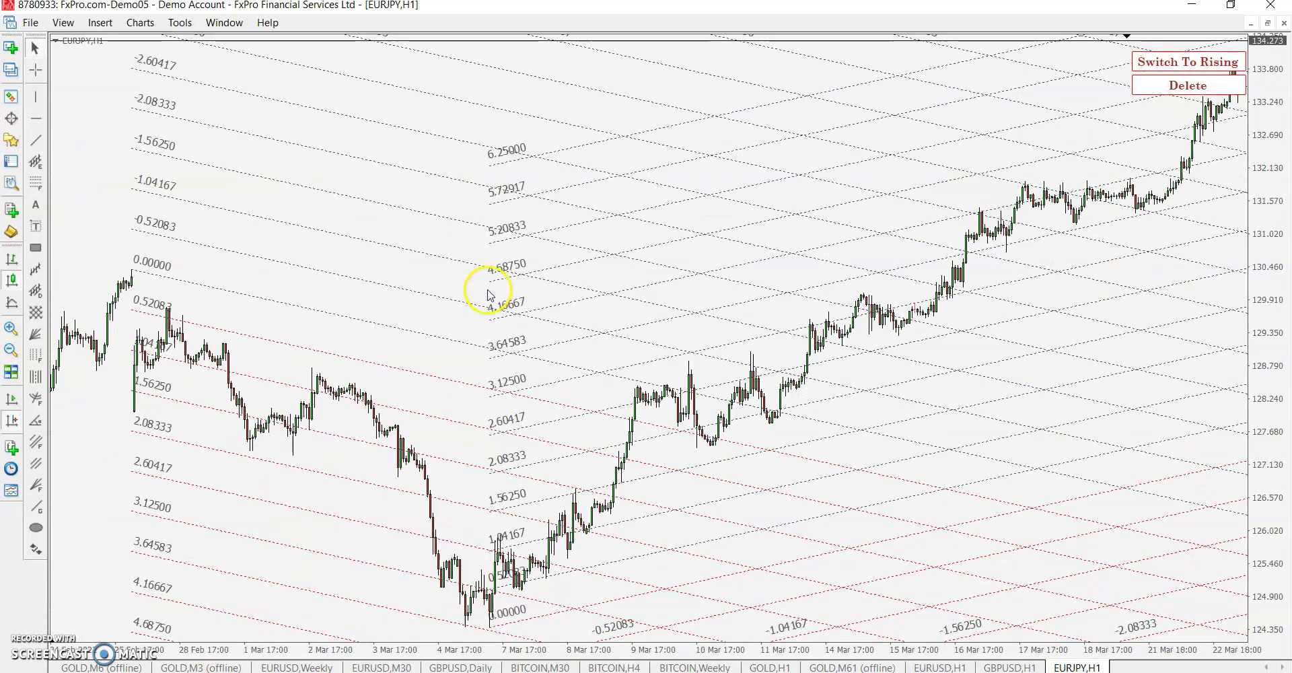
Load GBPJPY from the Market Watch into the chart and plot a rising grid from the 10 March swing low.
{"action": "left_click", "coordinate": [11, 96]}
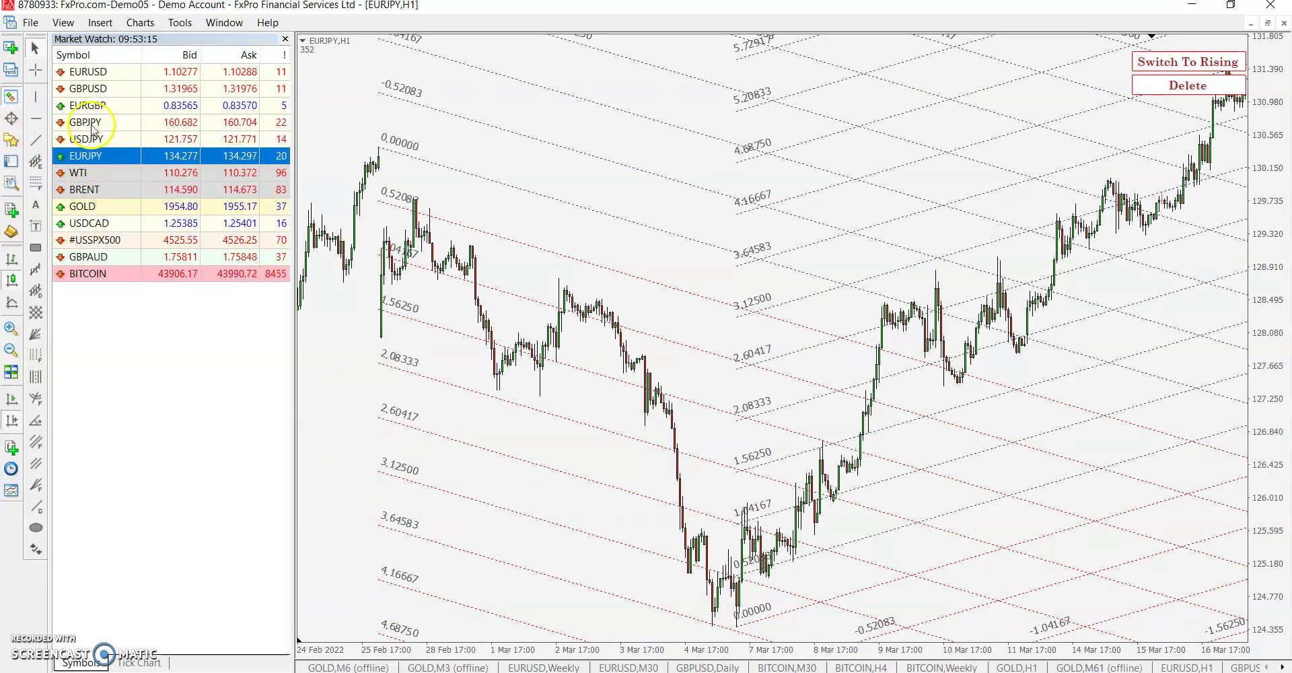
{"action": "left_click_drag", "start_coordinate": [93, 123], "coordinate": [758, 377]}
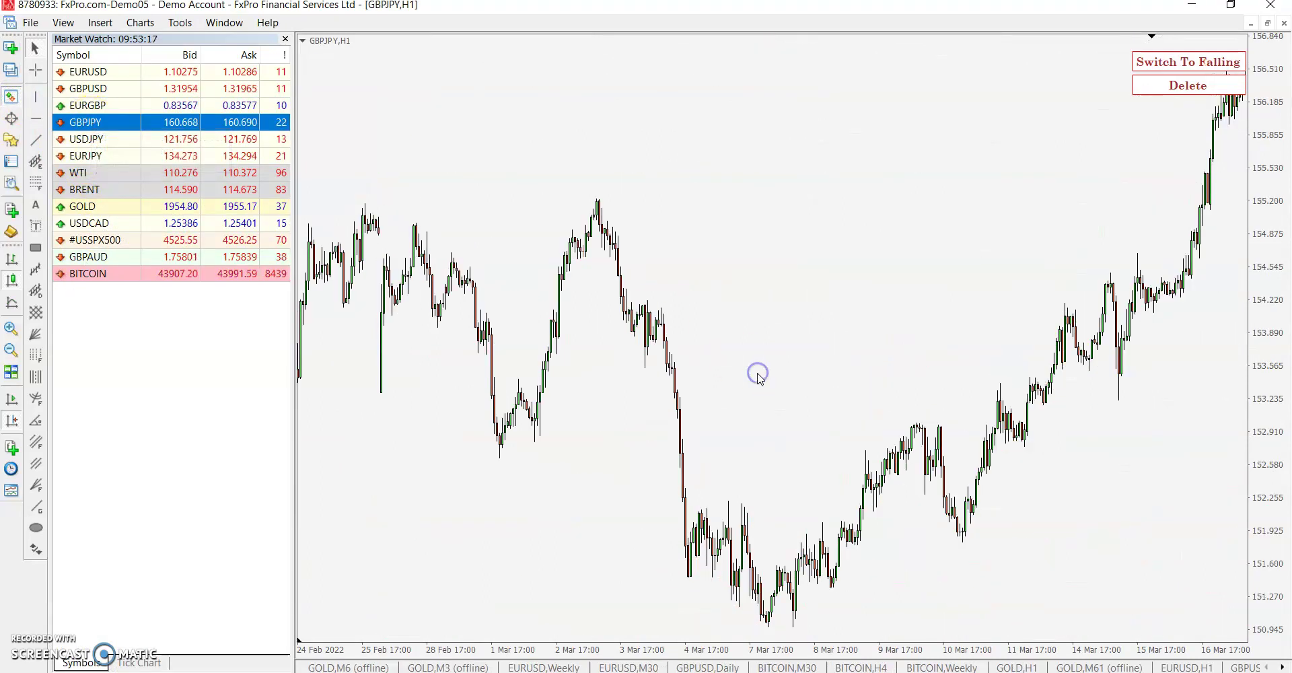
{"action": "left_click", "coordinate": [482, 576]}
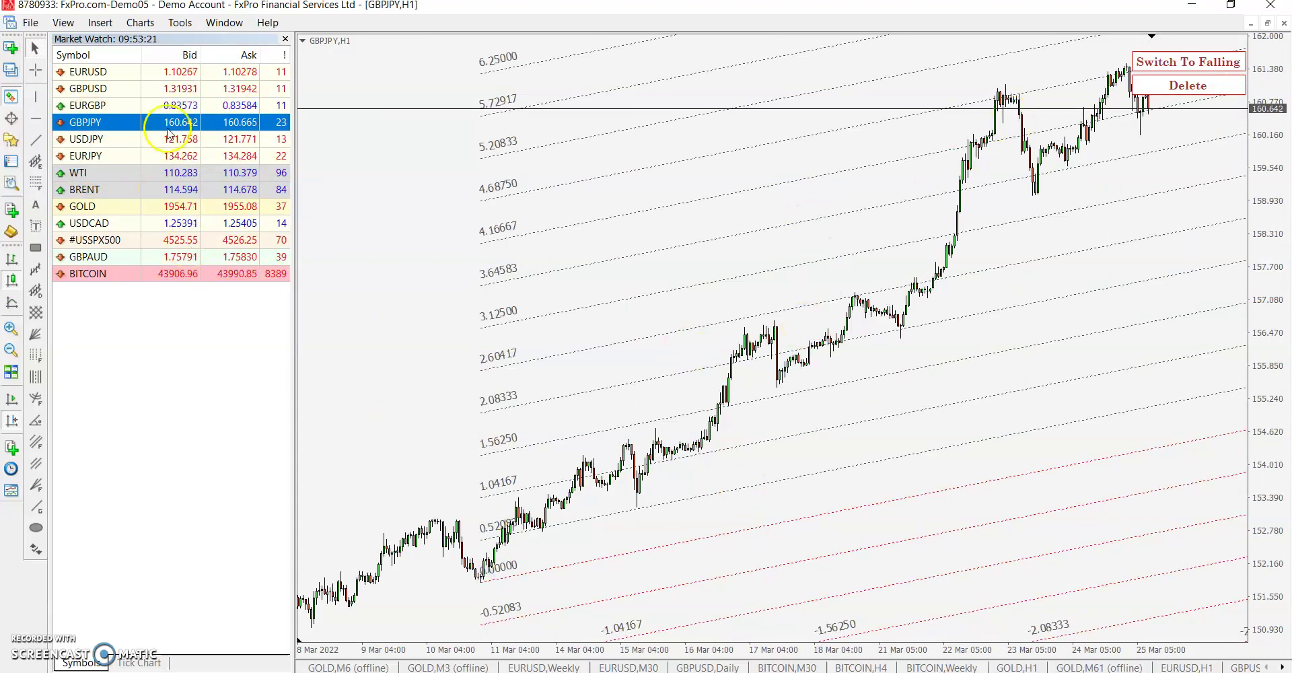
{"action": "left_click", "coordinate": [285, 40]}
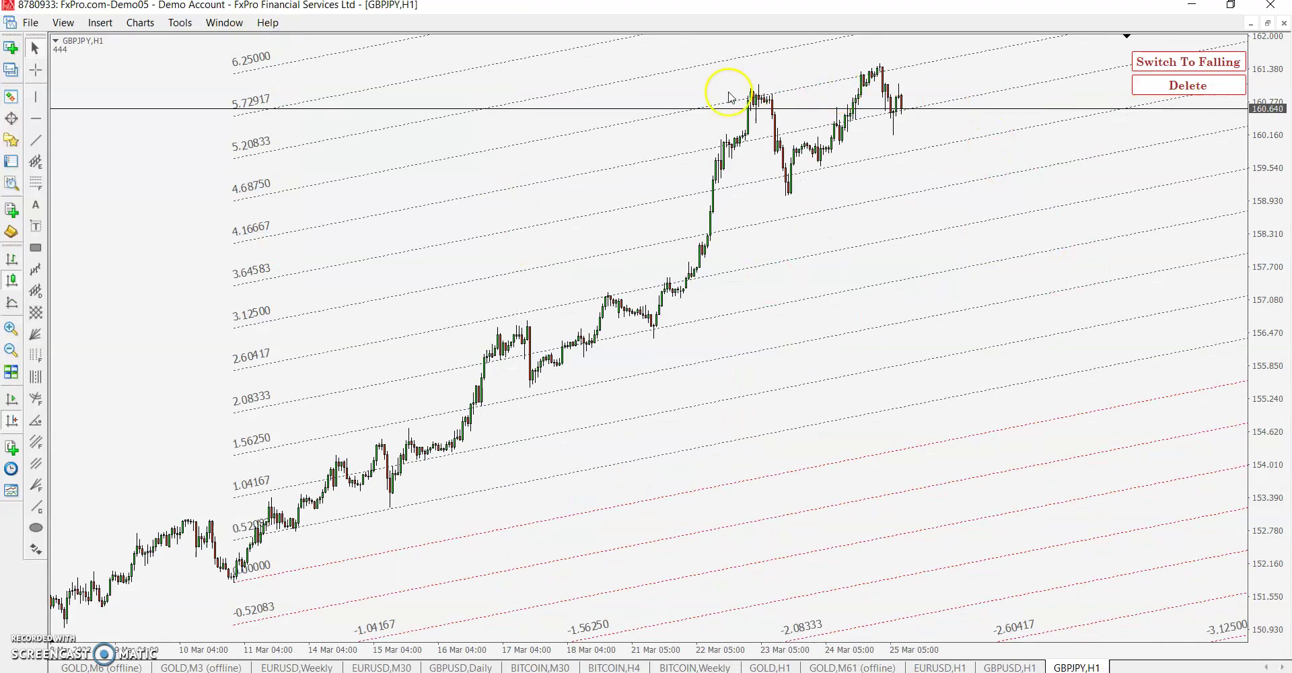
Add a rising GBPJPY grid from the 7 March swing low and a falling grid from the early March swing high.
{"action": "scroll", "coordinate": [180, 611], "scroll_direction": "up", "scroll_amount": 5}
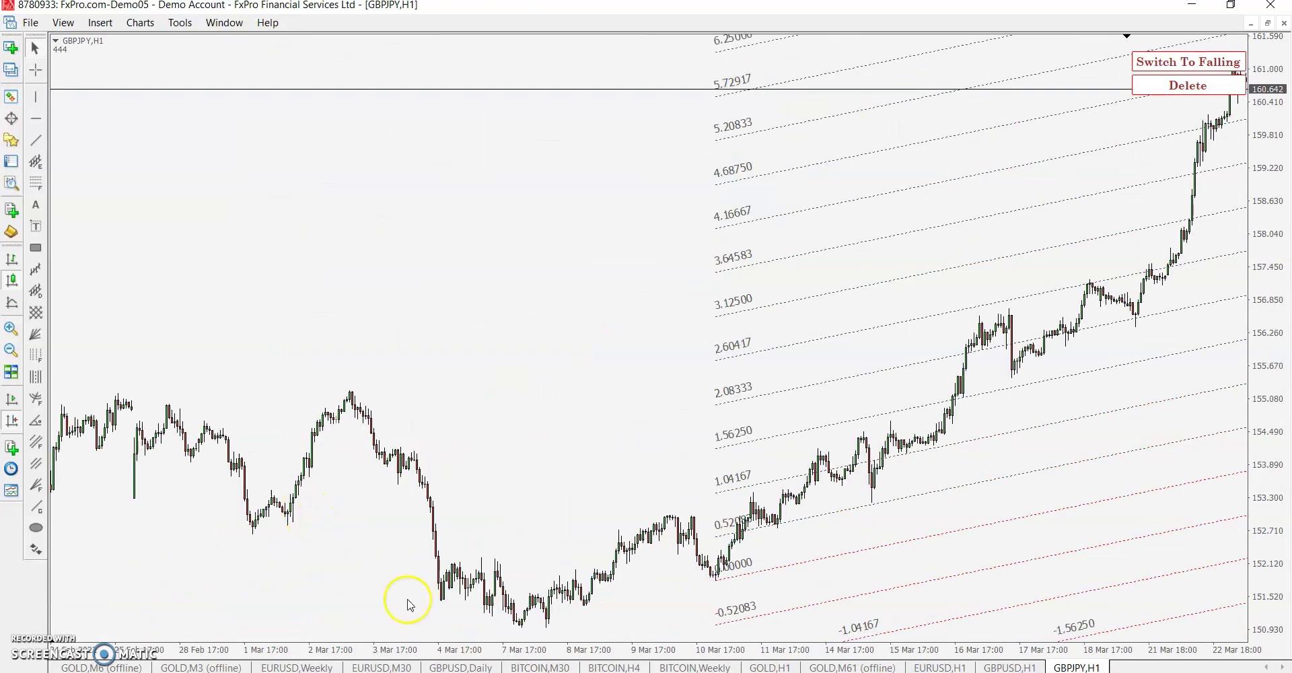
{"action": "left_click_drag", "start_coordinate": [529, 631], "coordinate": [530, 627]}
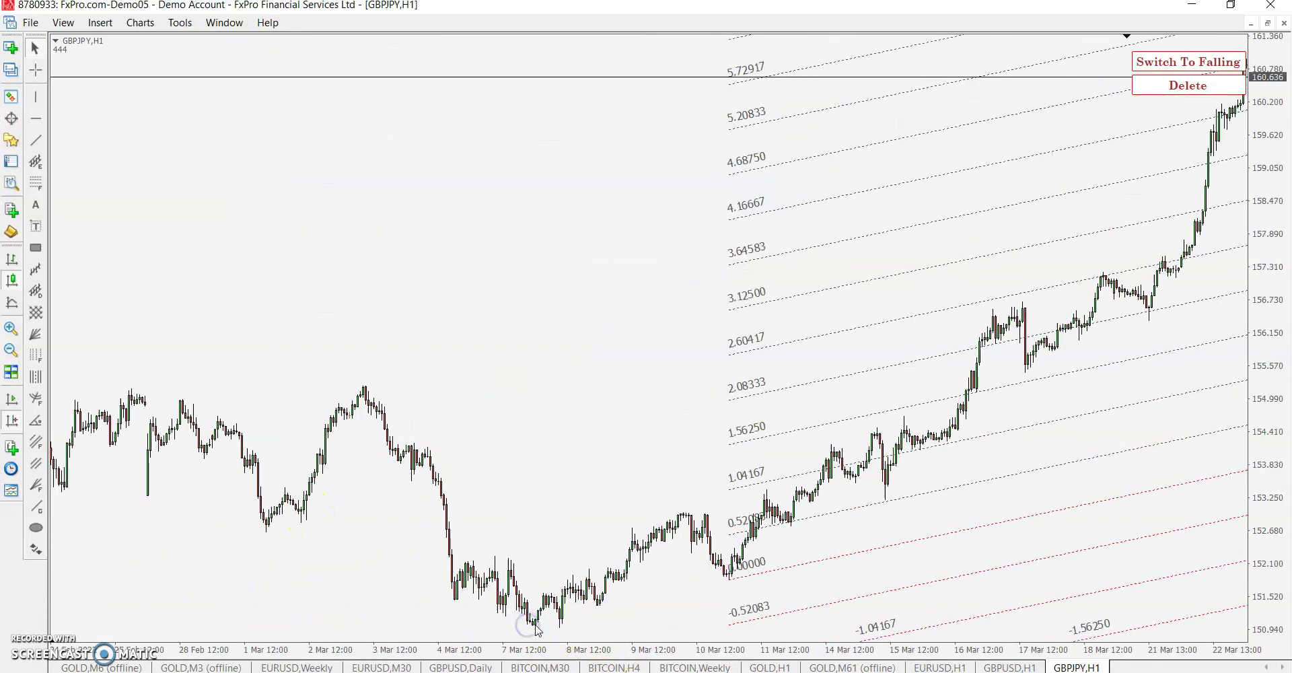
{"action": "left_click", "coordinate": [537, 629]}
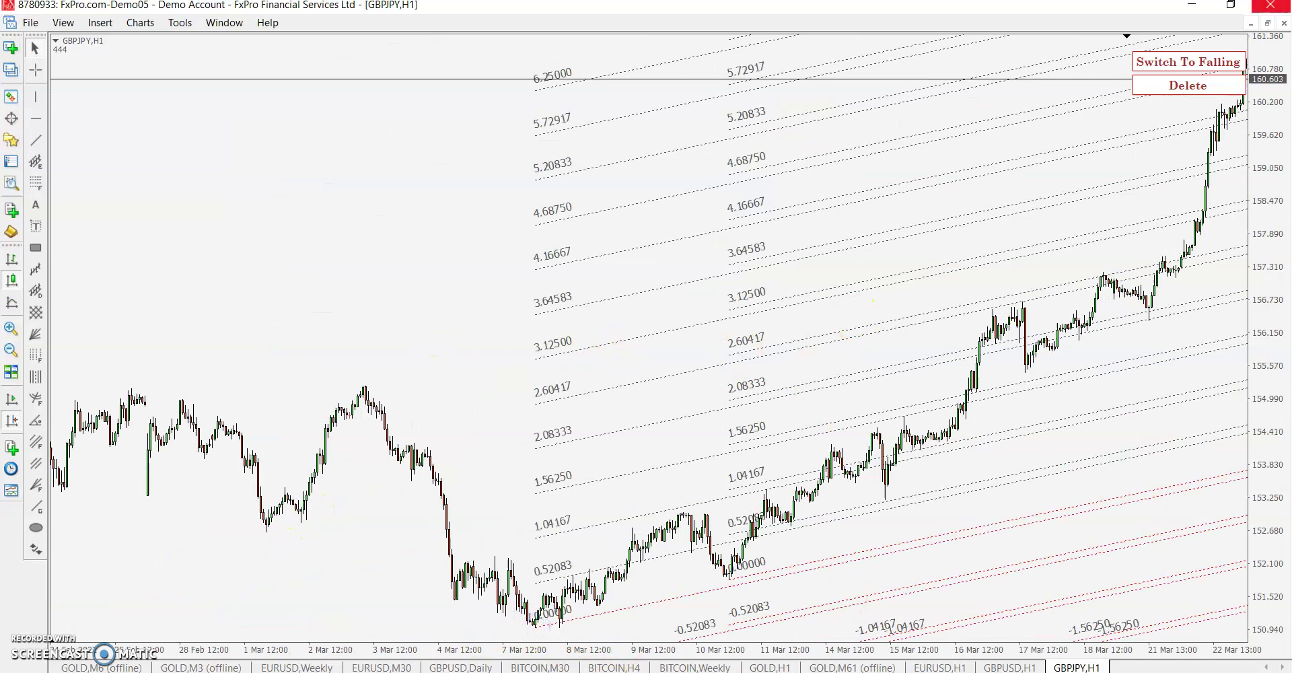
{"action": "left_click", "coordinate": [1188, 62]}
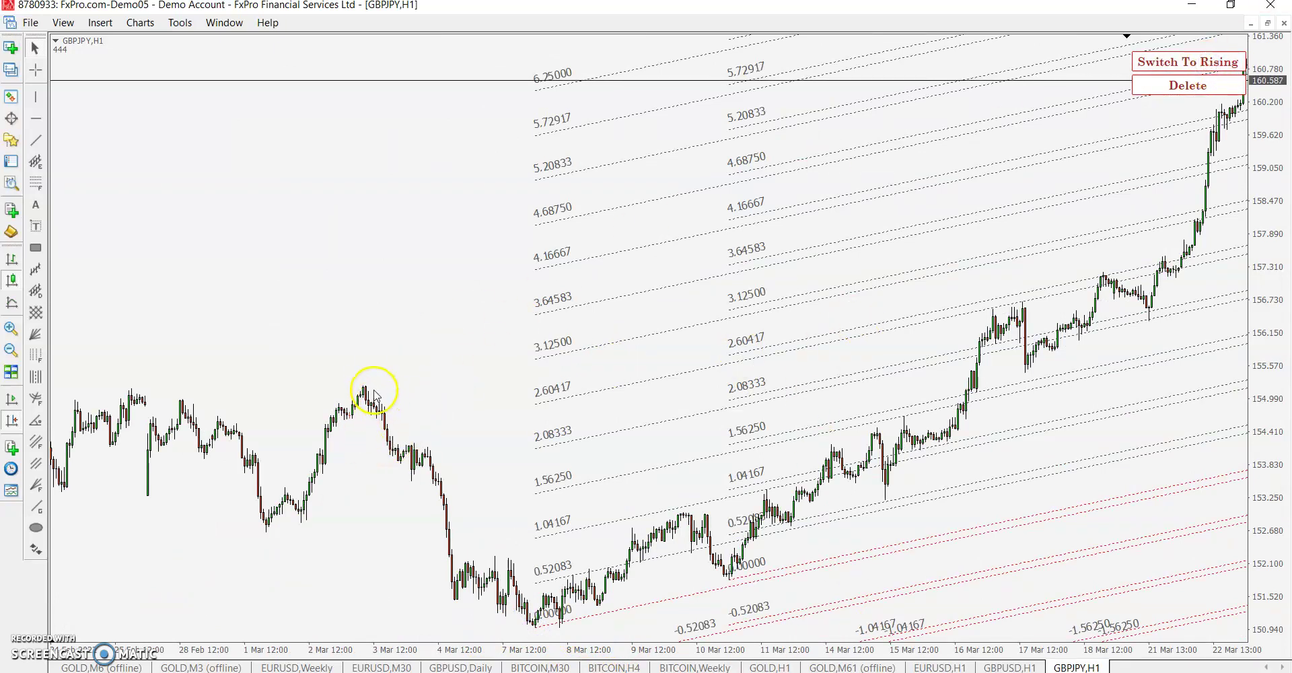
{"action": "left_click_drag", "start_coordinate": [364, 390], "coordinate": [888, 379]}
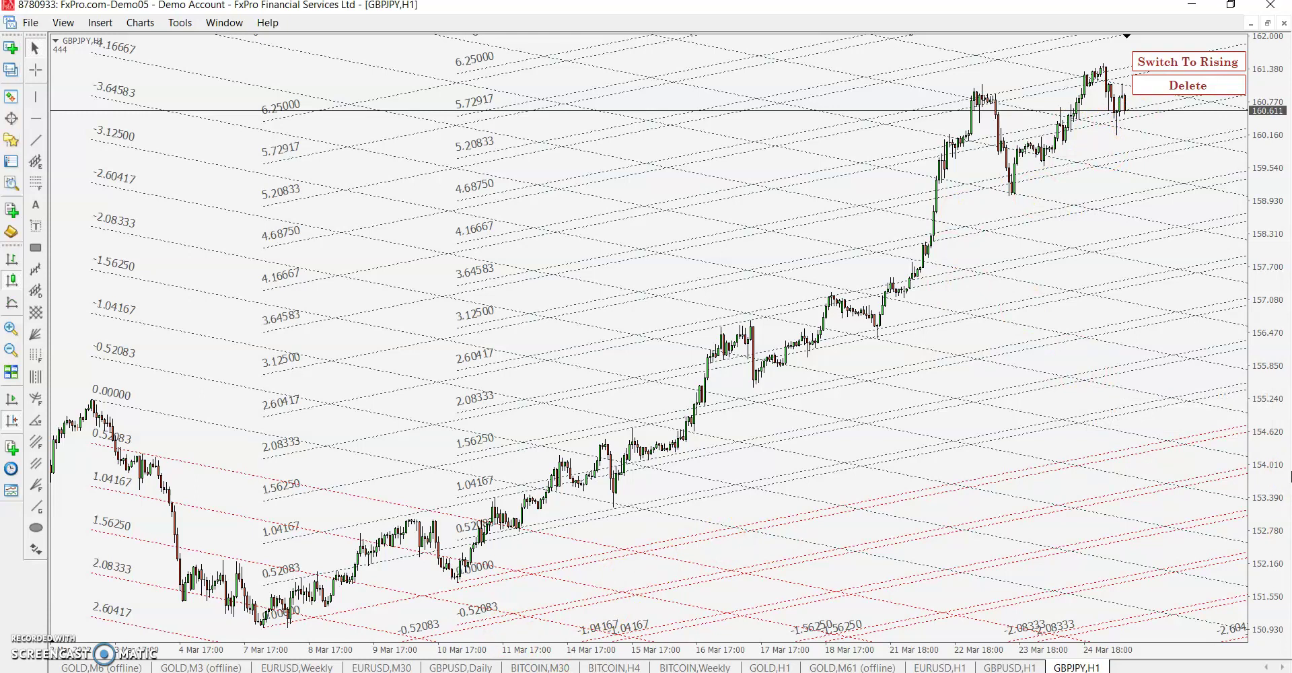
Open the GBPJPY grid's PriceDivider for editing and switch to Calculator to double 8 repeatedly up to 256.
{"action": "right_click", "coordinate": [535, 114]}
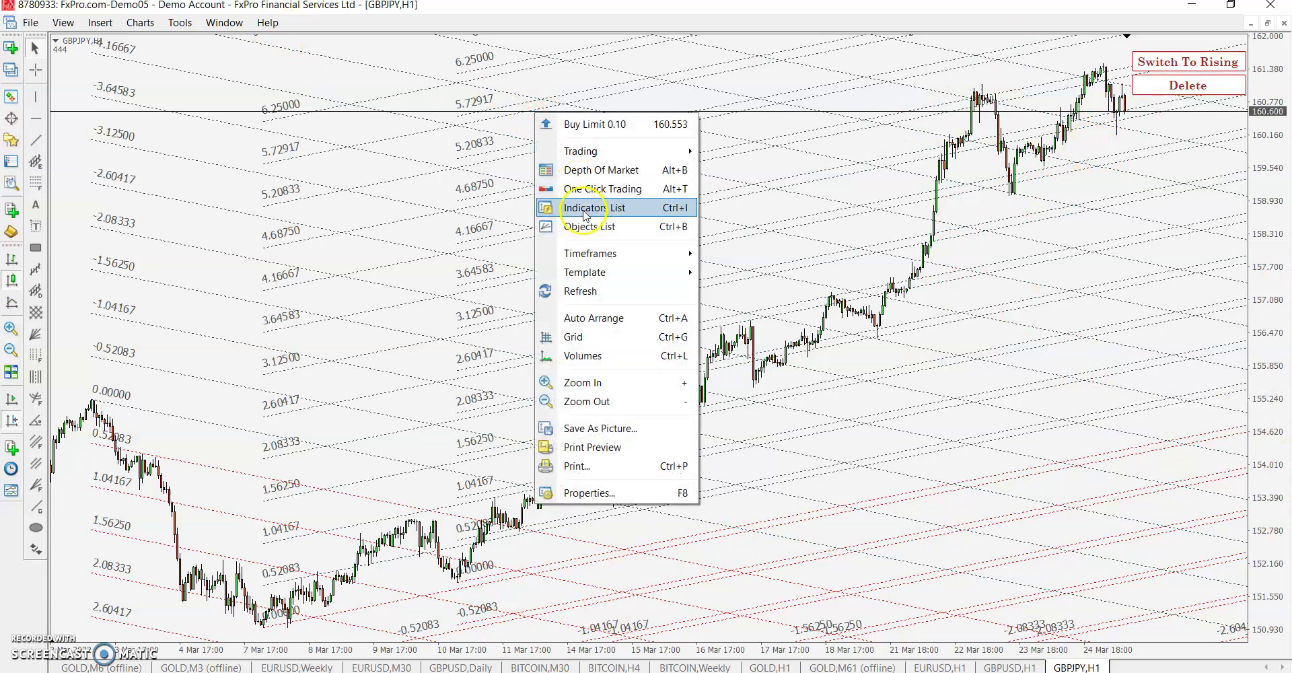
{"action": "left_click", "coordinate": [584, 209]}
{"action": "double_click", "coordinate": [154, 425]}
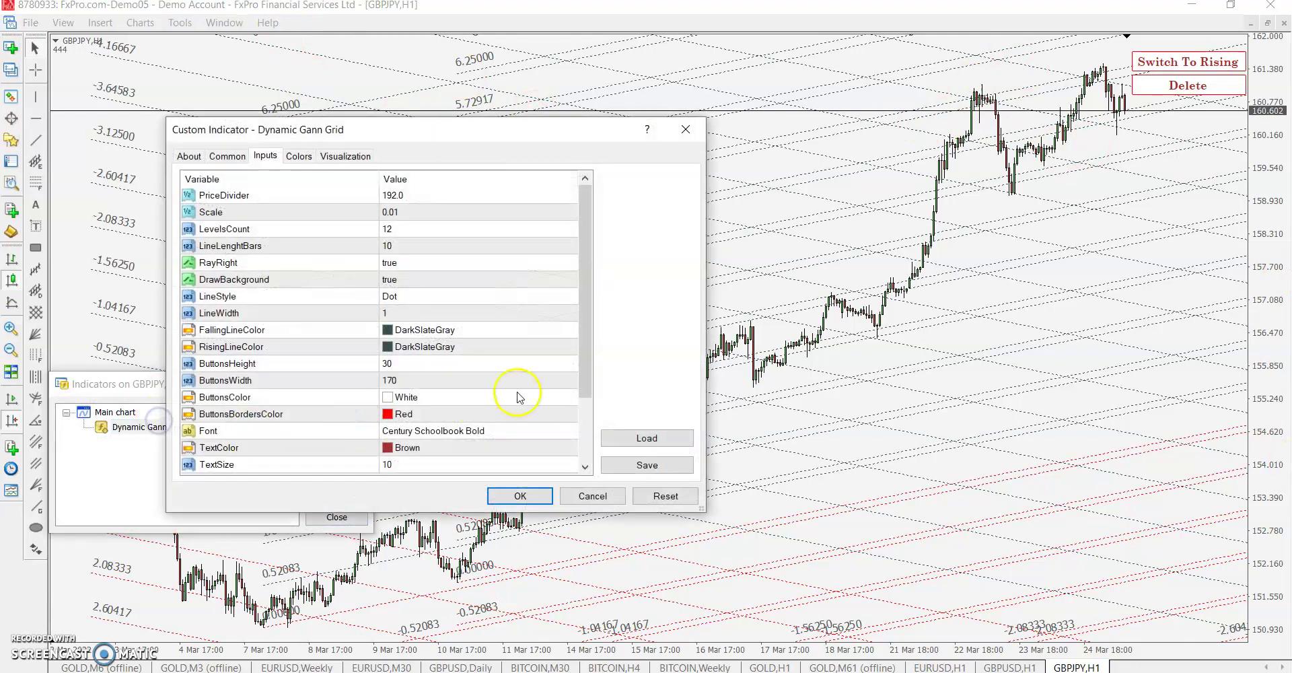
{"action": "double_click", "coordinate": [440, 194]}
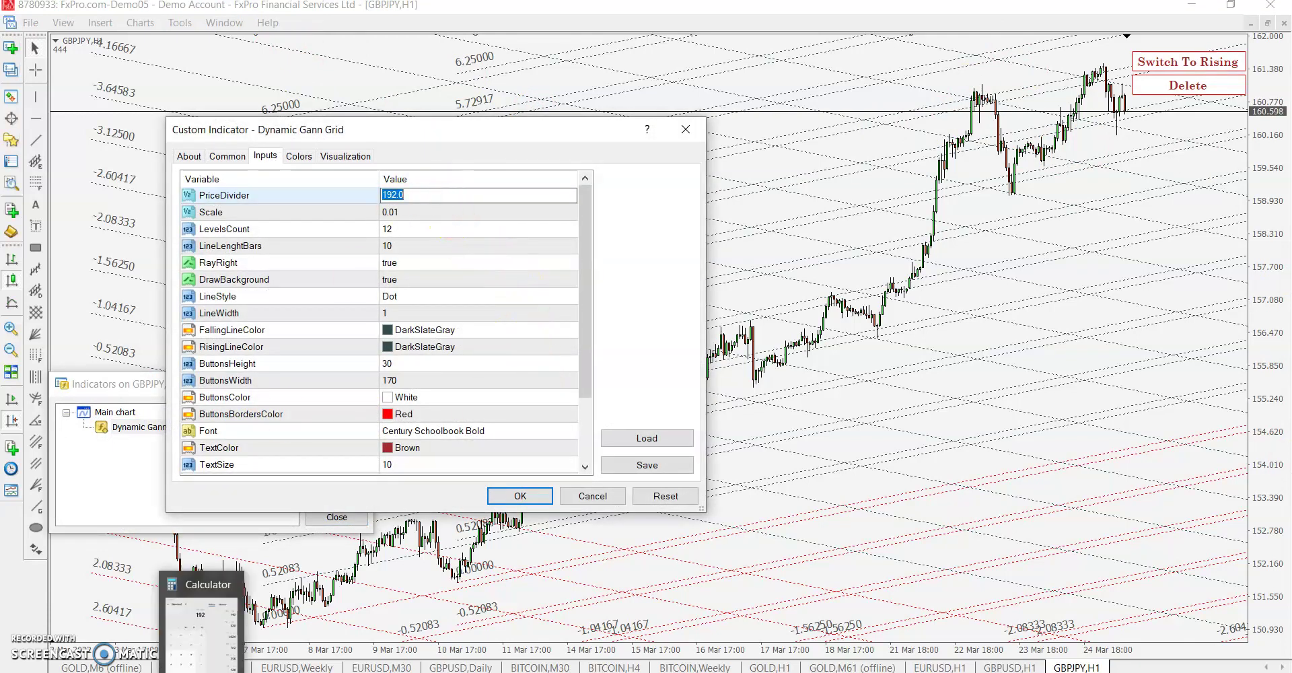
{"action": "left_click", "coordinate": [202, 615]}
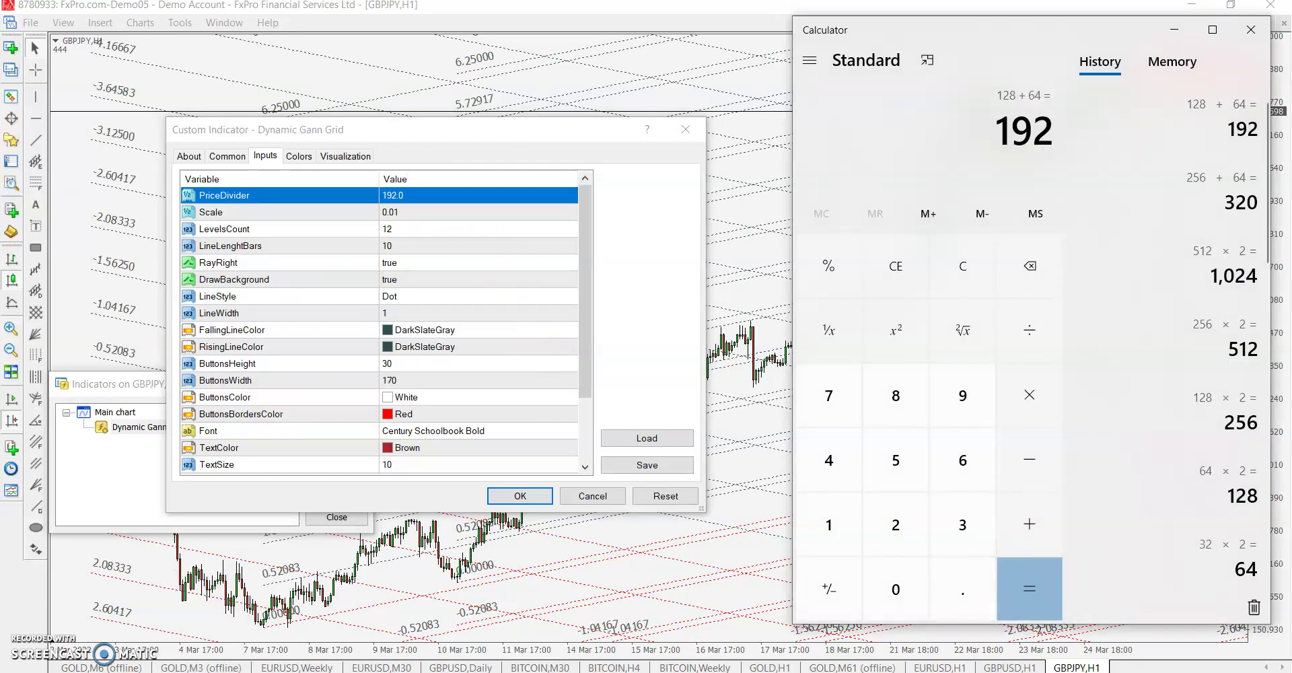
{"action": "left_click", "coordinate": [969, 283]}
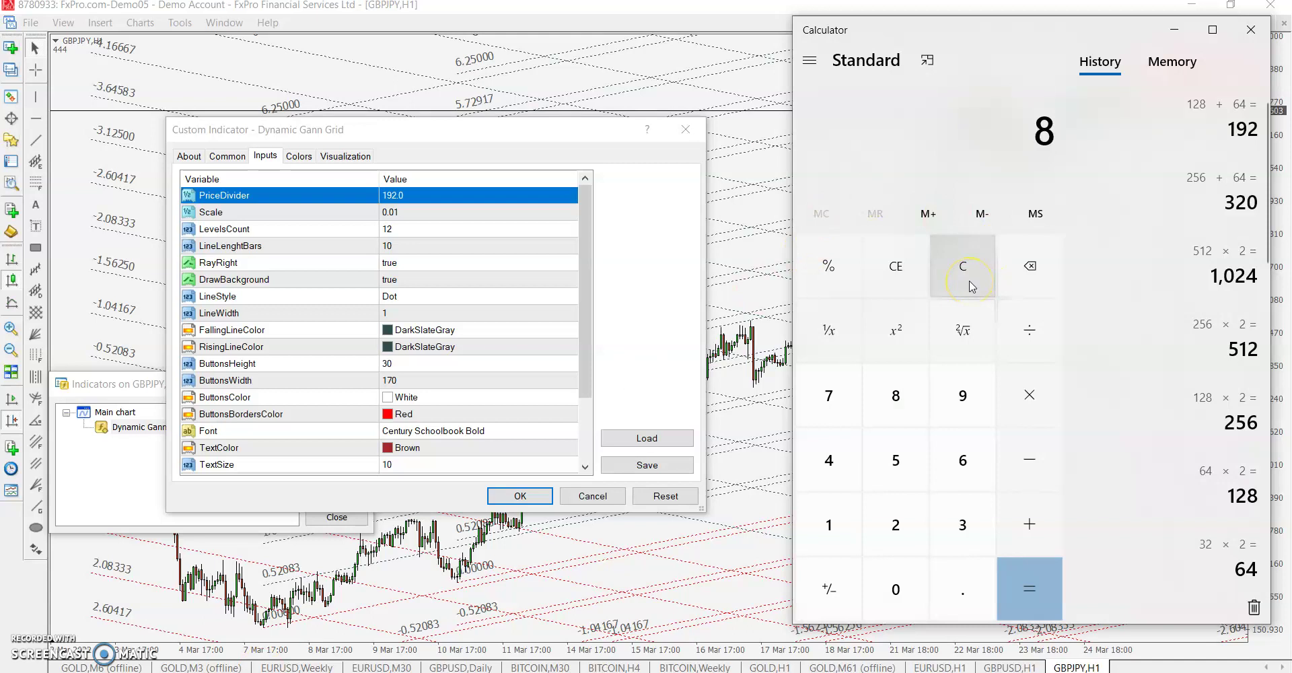
{"action": "key", "text": "Return"}
{"action": "key", "text": "Return"}
{"action": "key", "text": "Return"}
{"action": "key", "text": "Return"}
{"action": "key", "text": "Return"}
{"action": "key", "text": "Return"}
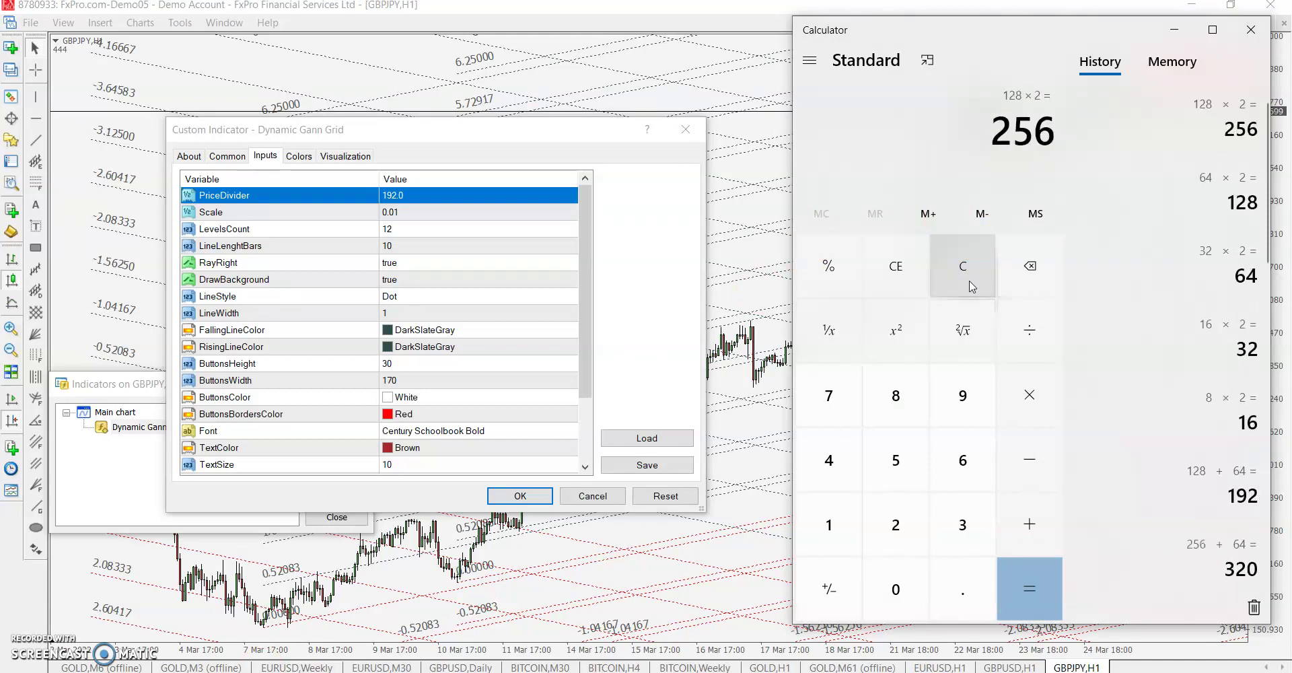
Continue doubling 256 in Calculator up to 1,024, clear the entry, and check the doubling series in the history.
{"action": "key", "text": "Return"}
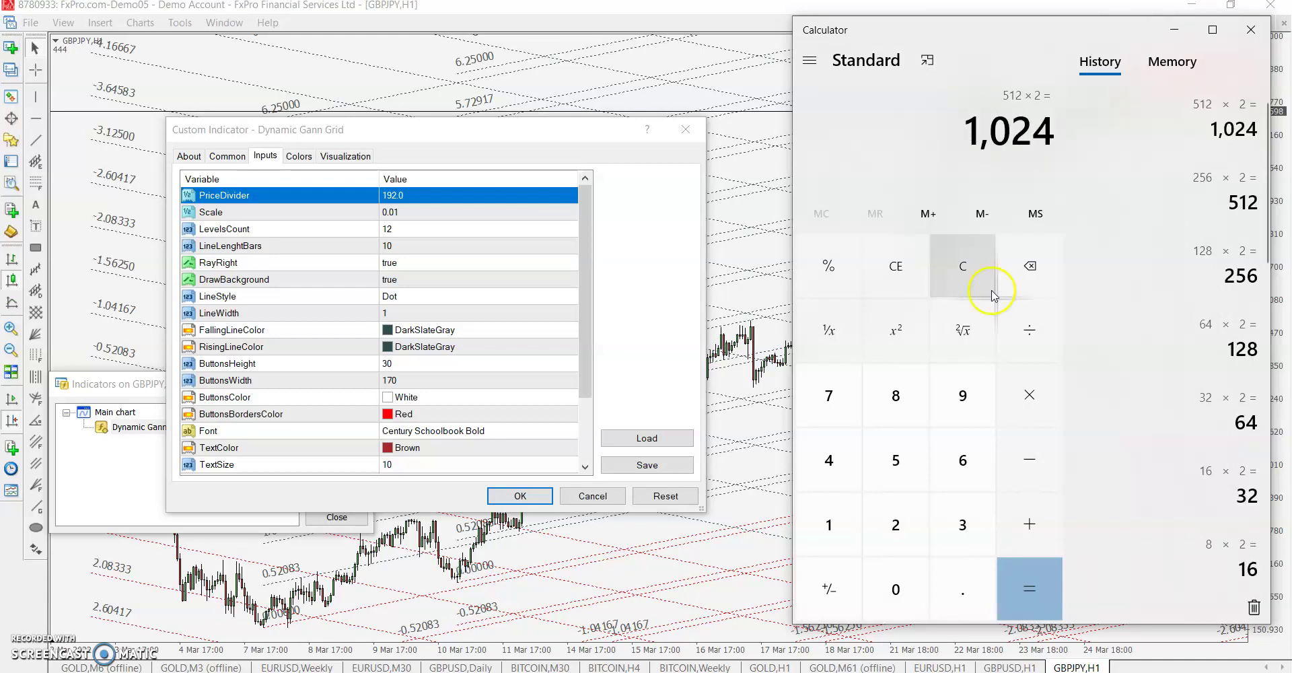
{"action": "left_click", "coordinate": [984, 283]}
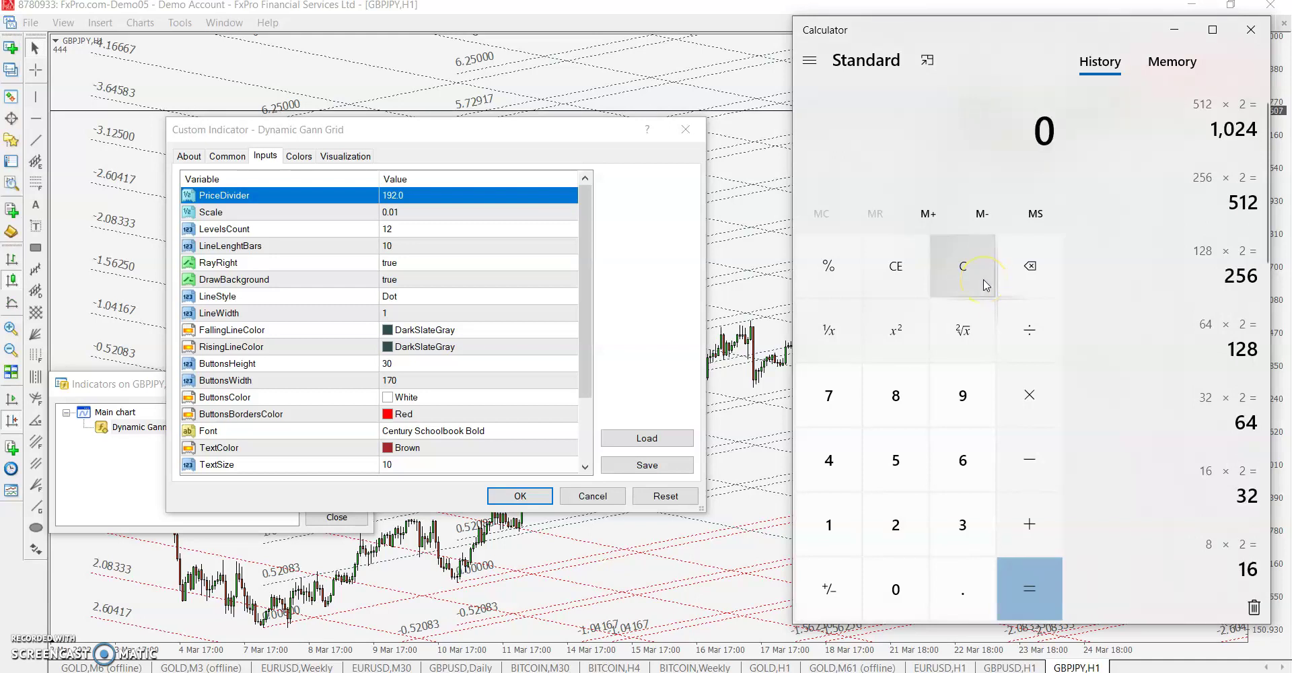
{"action": "left_click", "coordinate": [1230, 128]}
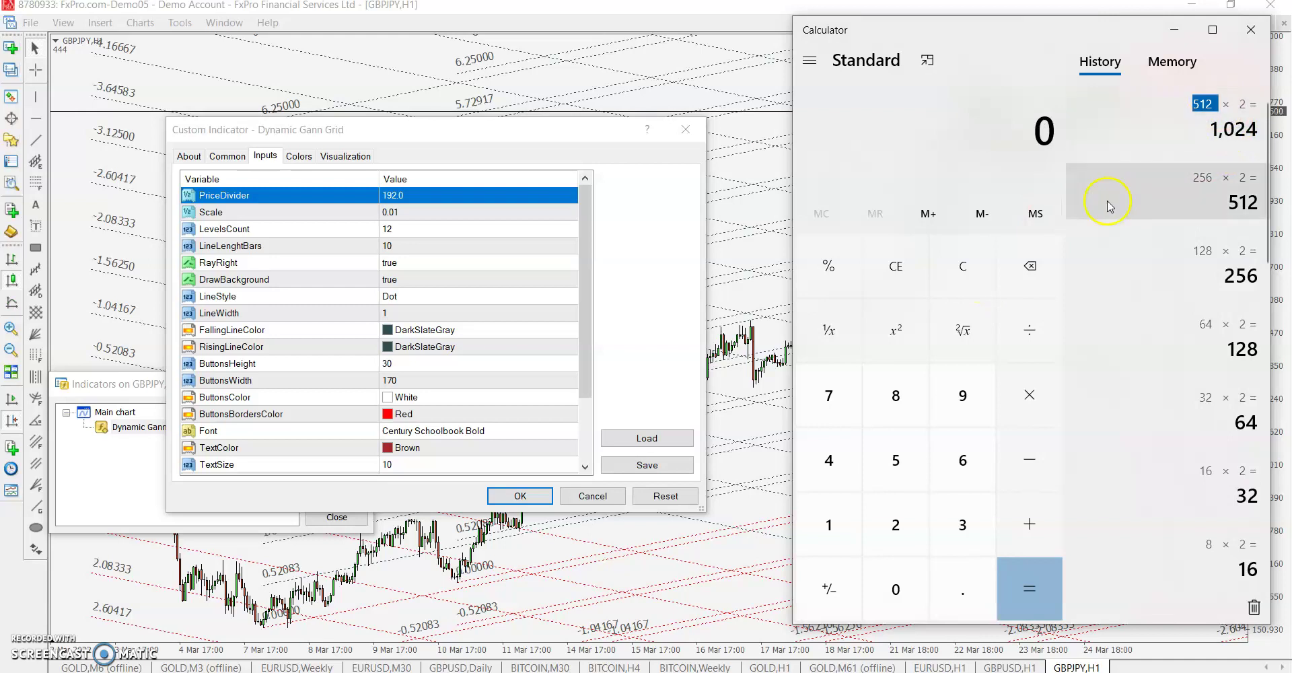
{"action": "left_click", "coordinate": [1005, 495]}
{"action": "left_click", "coordinate": [962, 460]}
{"action": "left_click", "coordinate": [896, 460]}
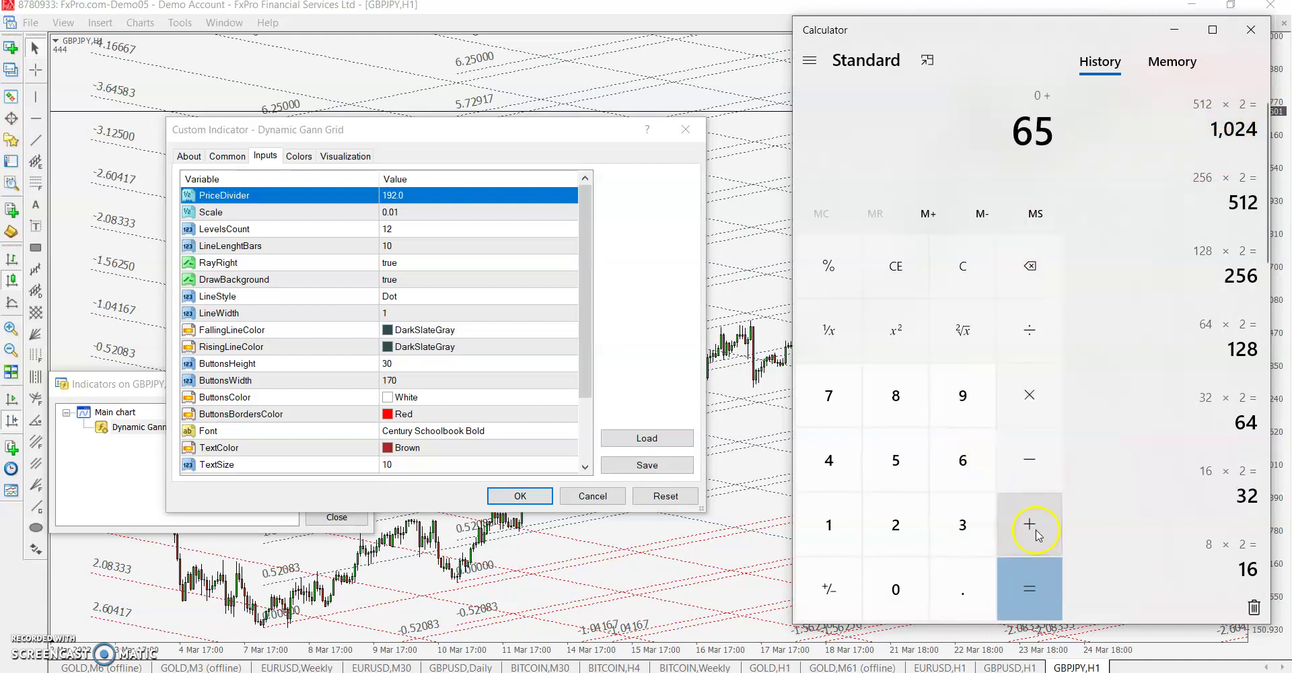
{"action": "left_click", "coordinate": [972, 275]}
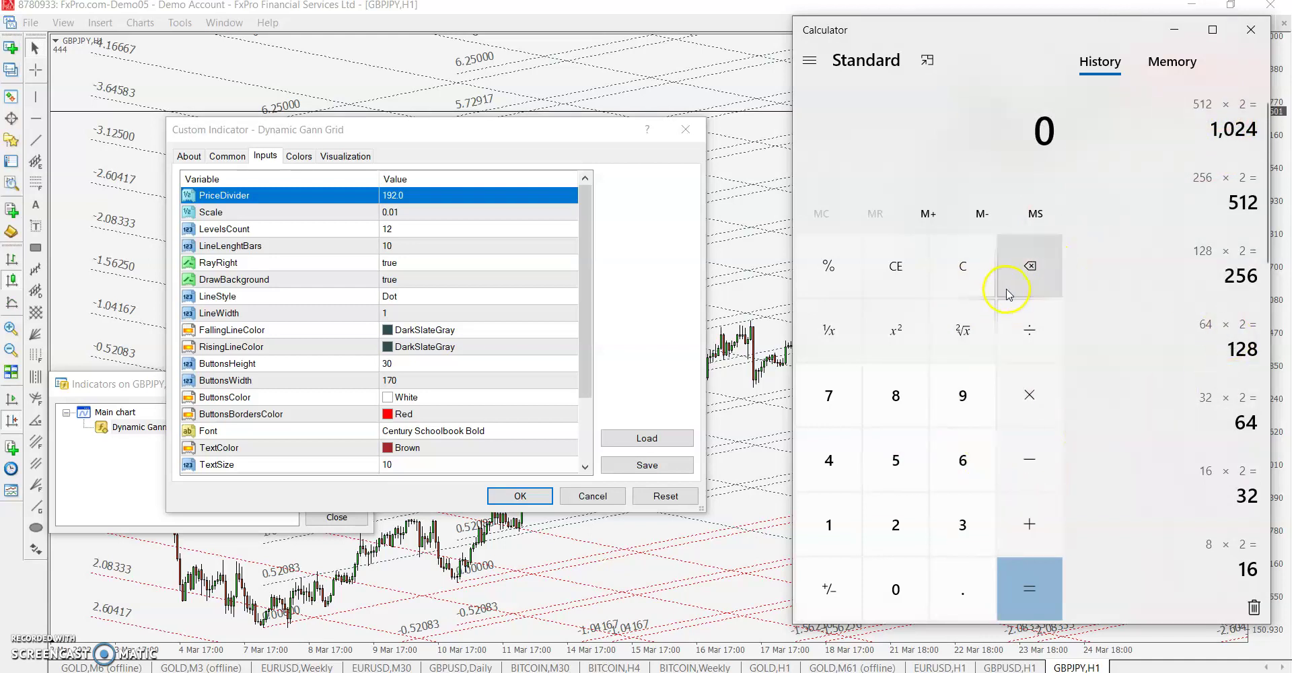
Close Calculator and return to the Dynamic Gann Grid's input settings in MetaTrader 4.
{"action": "left_click", "coordinate": [1251, 29]}
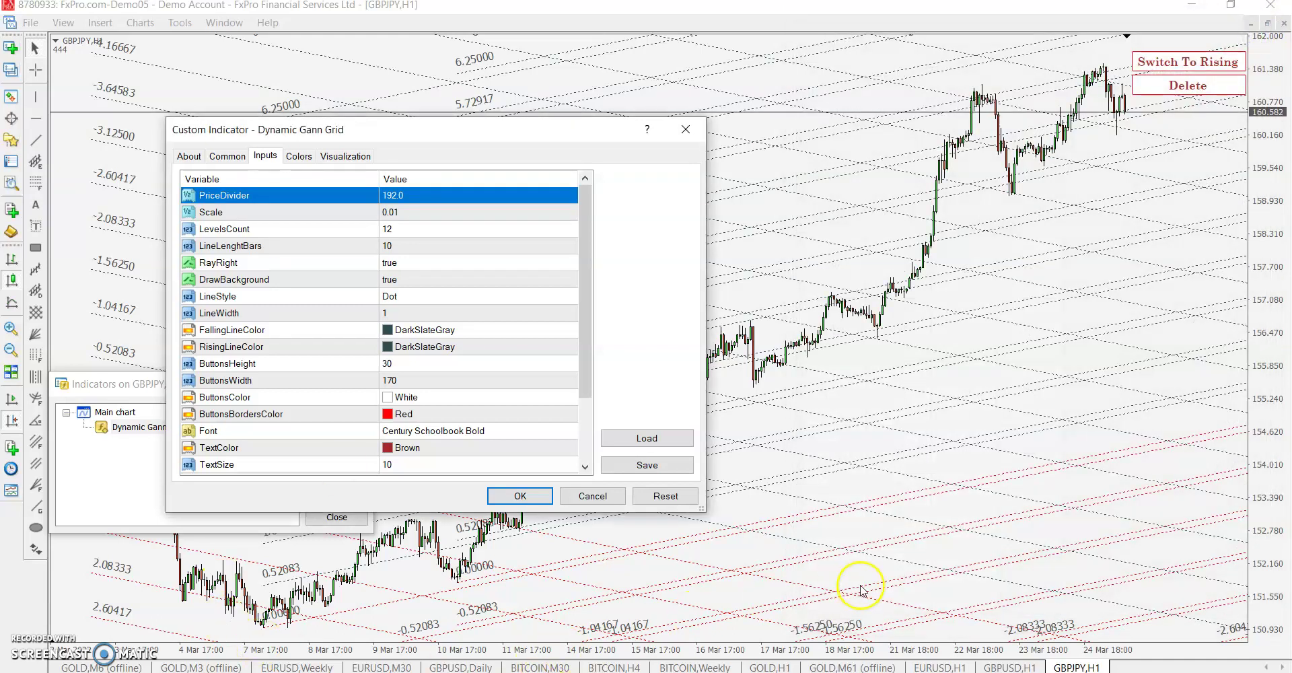